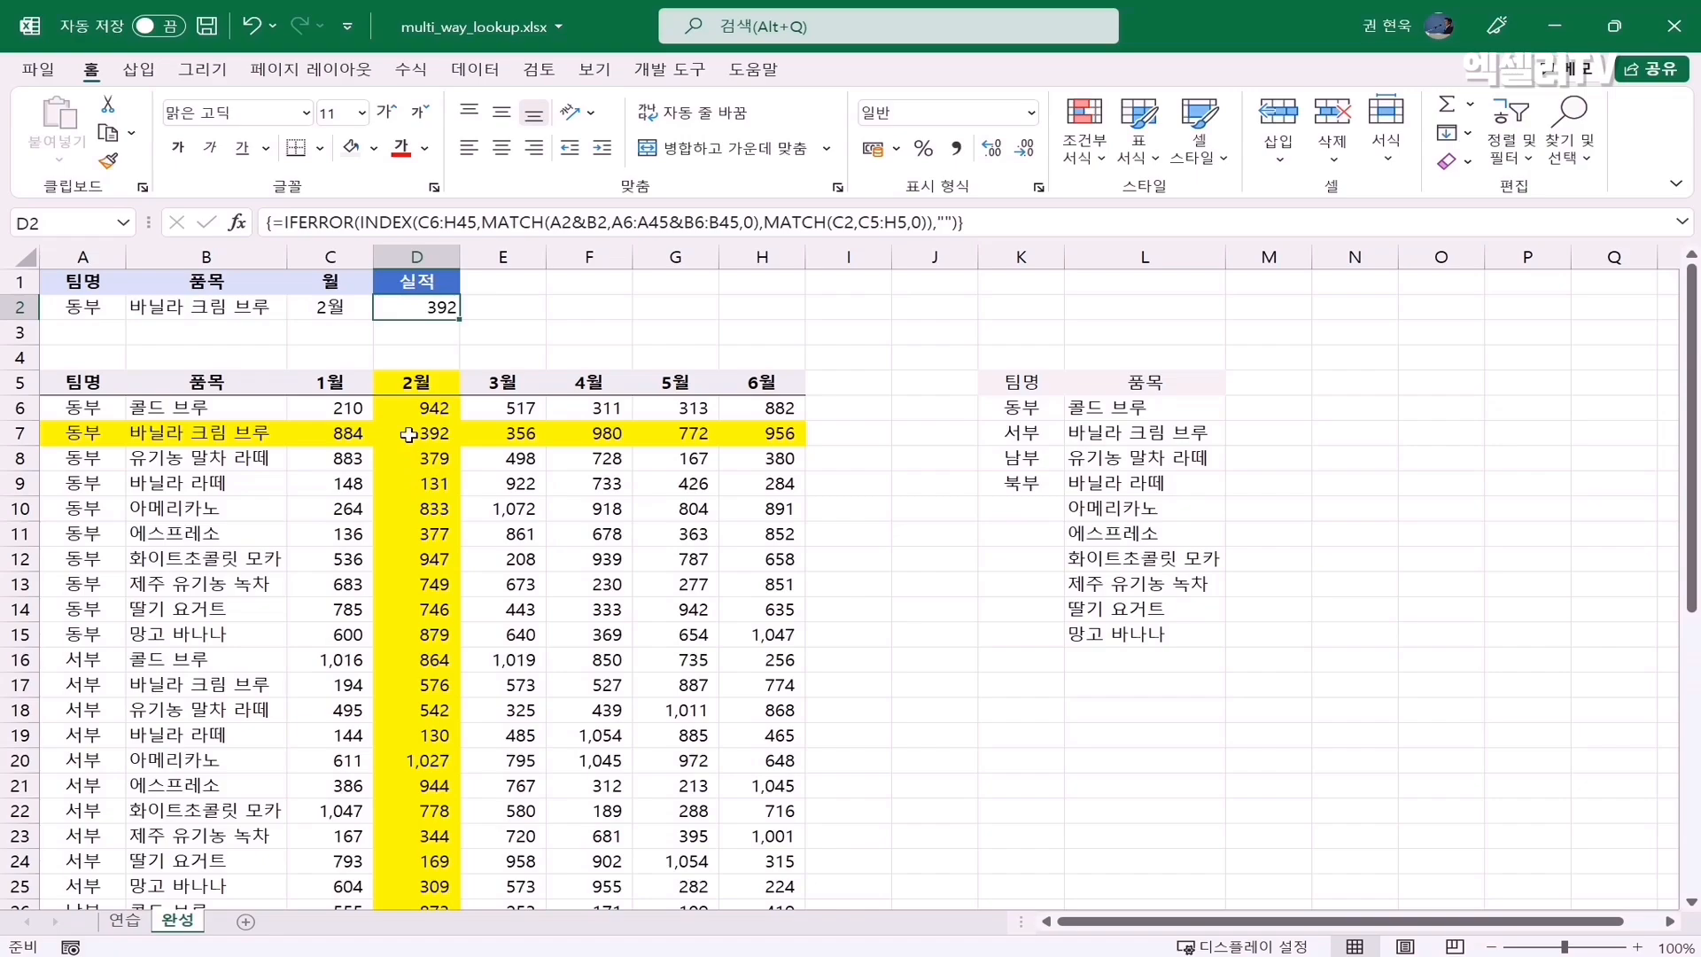
Step: On the 완성 sheet, set the row 2 lookup criteria to team 동부, item 바닐라 크림 브루 and month 2월, and select the 실적 result cell
{"action": "left_click", "coordinate": [330, 307]}
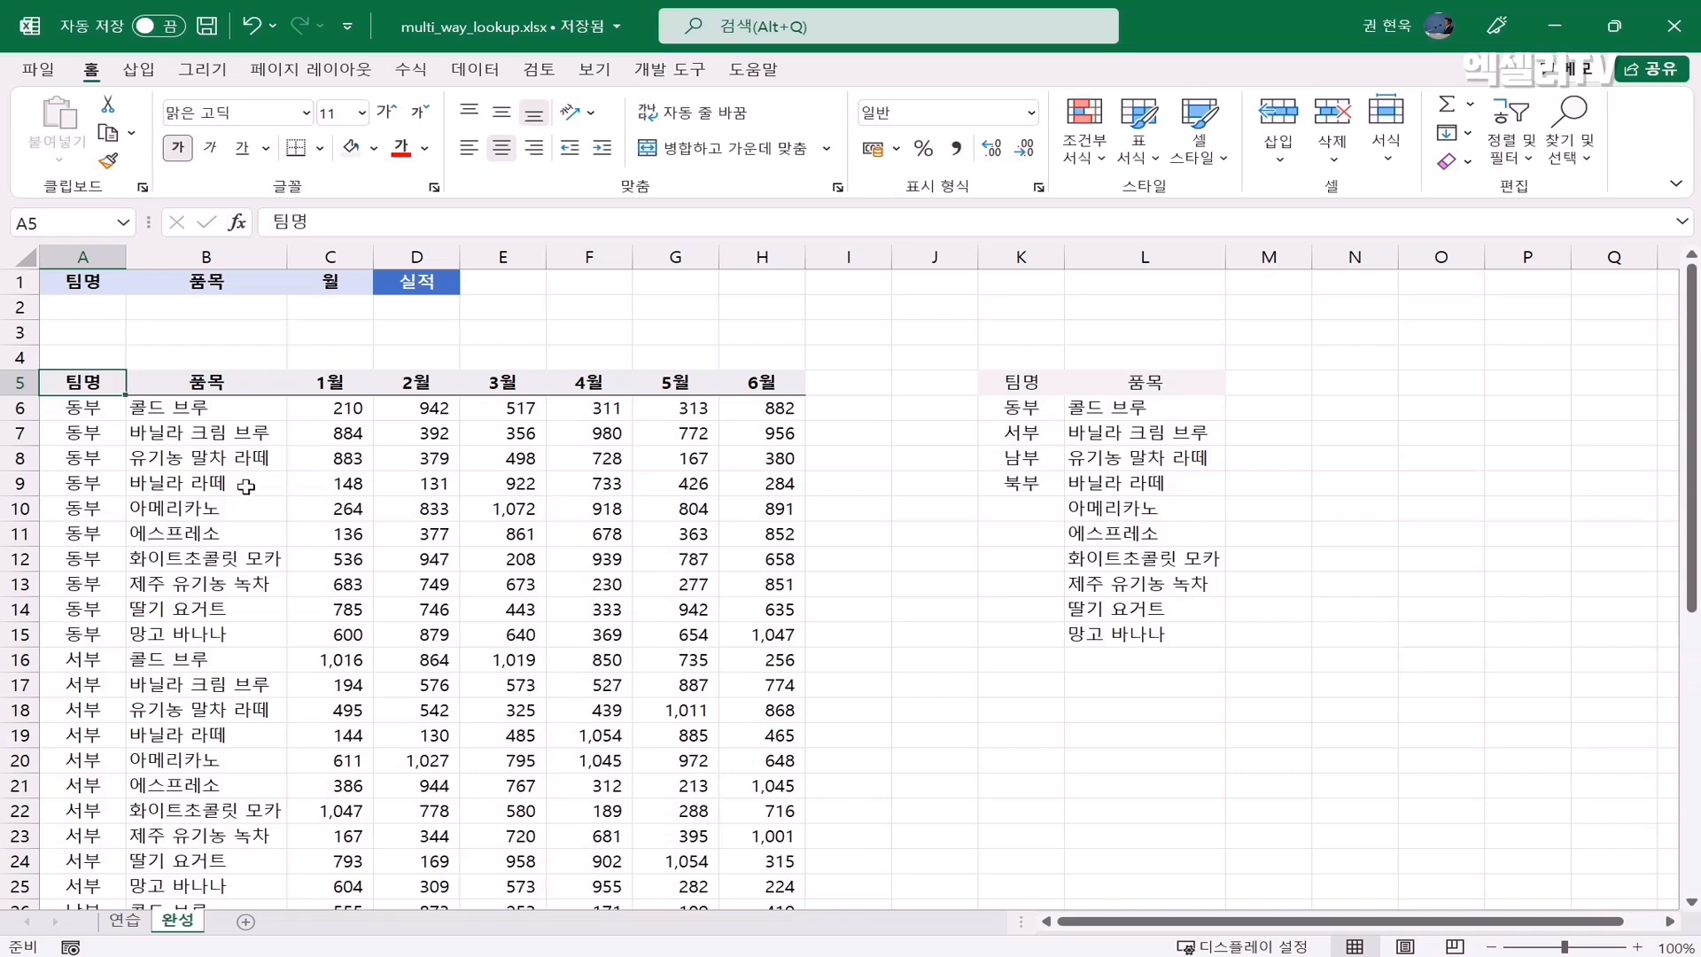
{"action": "left_click", "coordinate": [106, 310]}
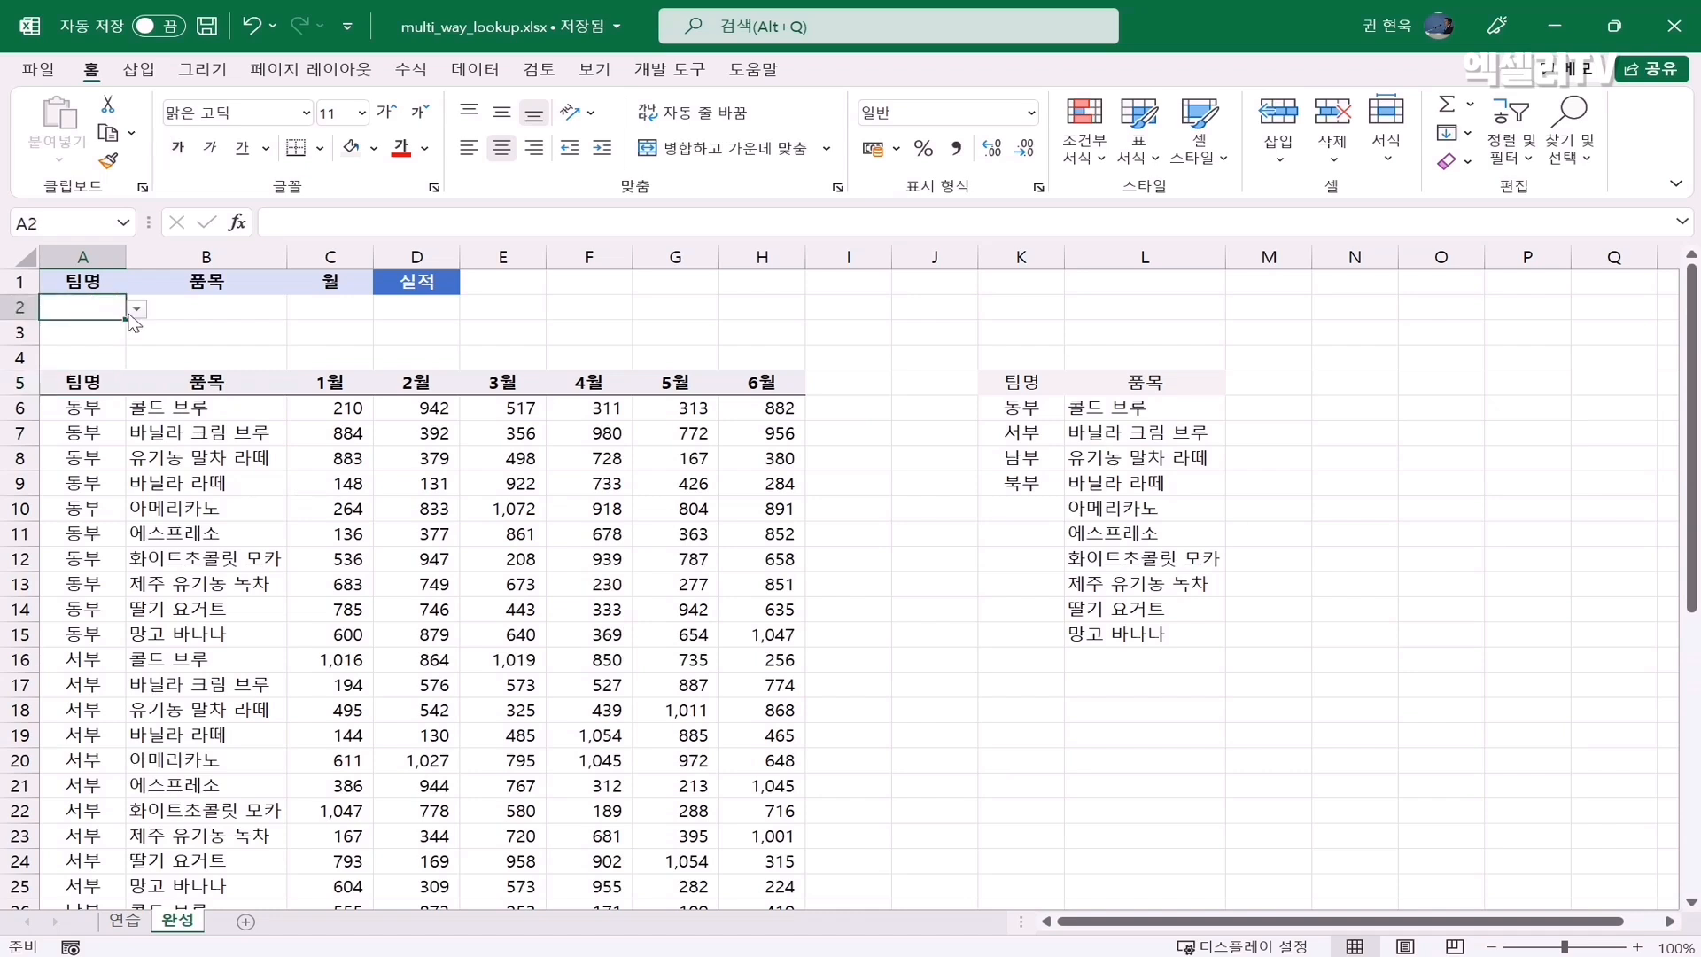
{"action": "left_click", "coordinate": [137, 309]}
{"action": "left_click", "coordinate": [124, 328]}
{"action": "left_click", "coordinate": [200, 308]}
{"action": "left_click", "coordinate": [296, 307]}
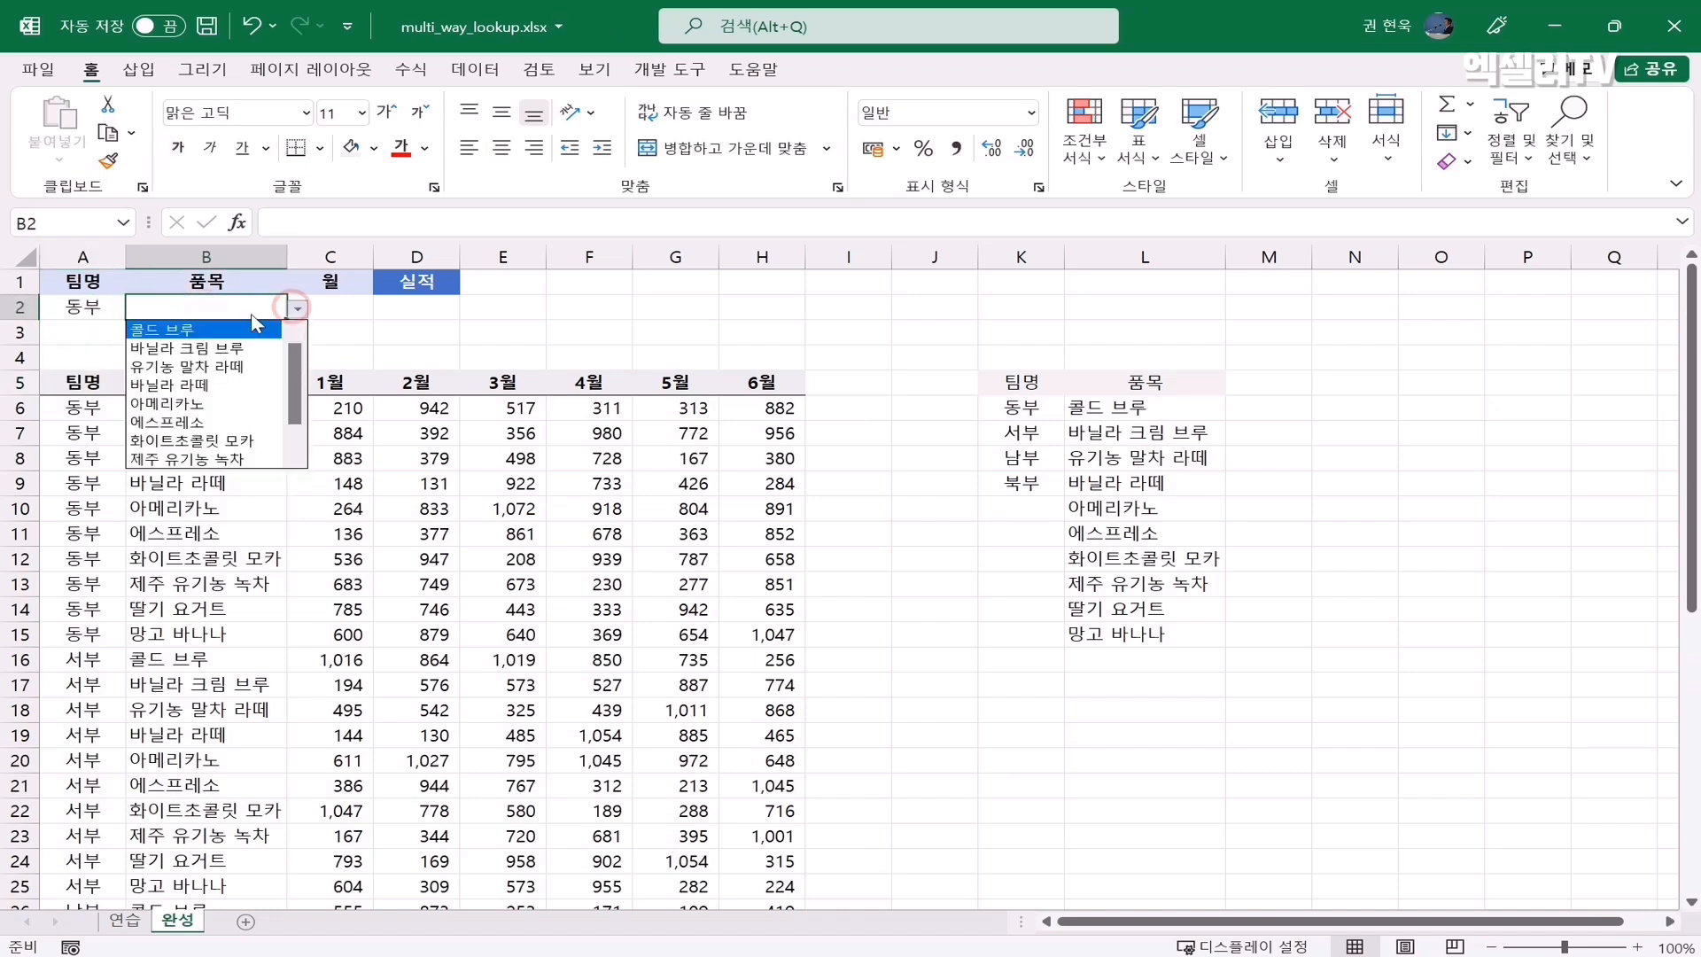
{"action": "left_click", "coordinate": [204, 347]}
{"action": "left_click", "coordinate": [338, 311]}
{"action": "left_click", "coordinate": [383, 308]}
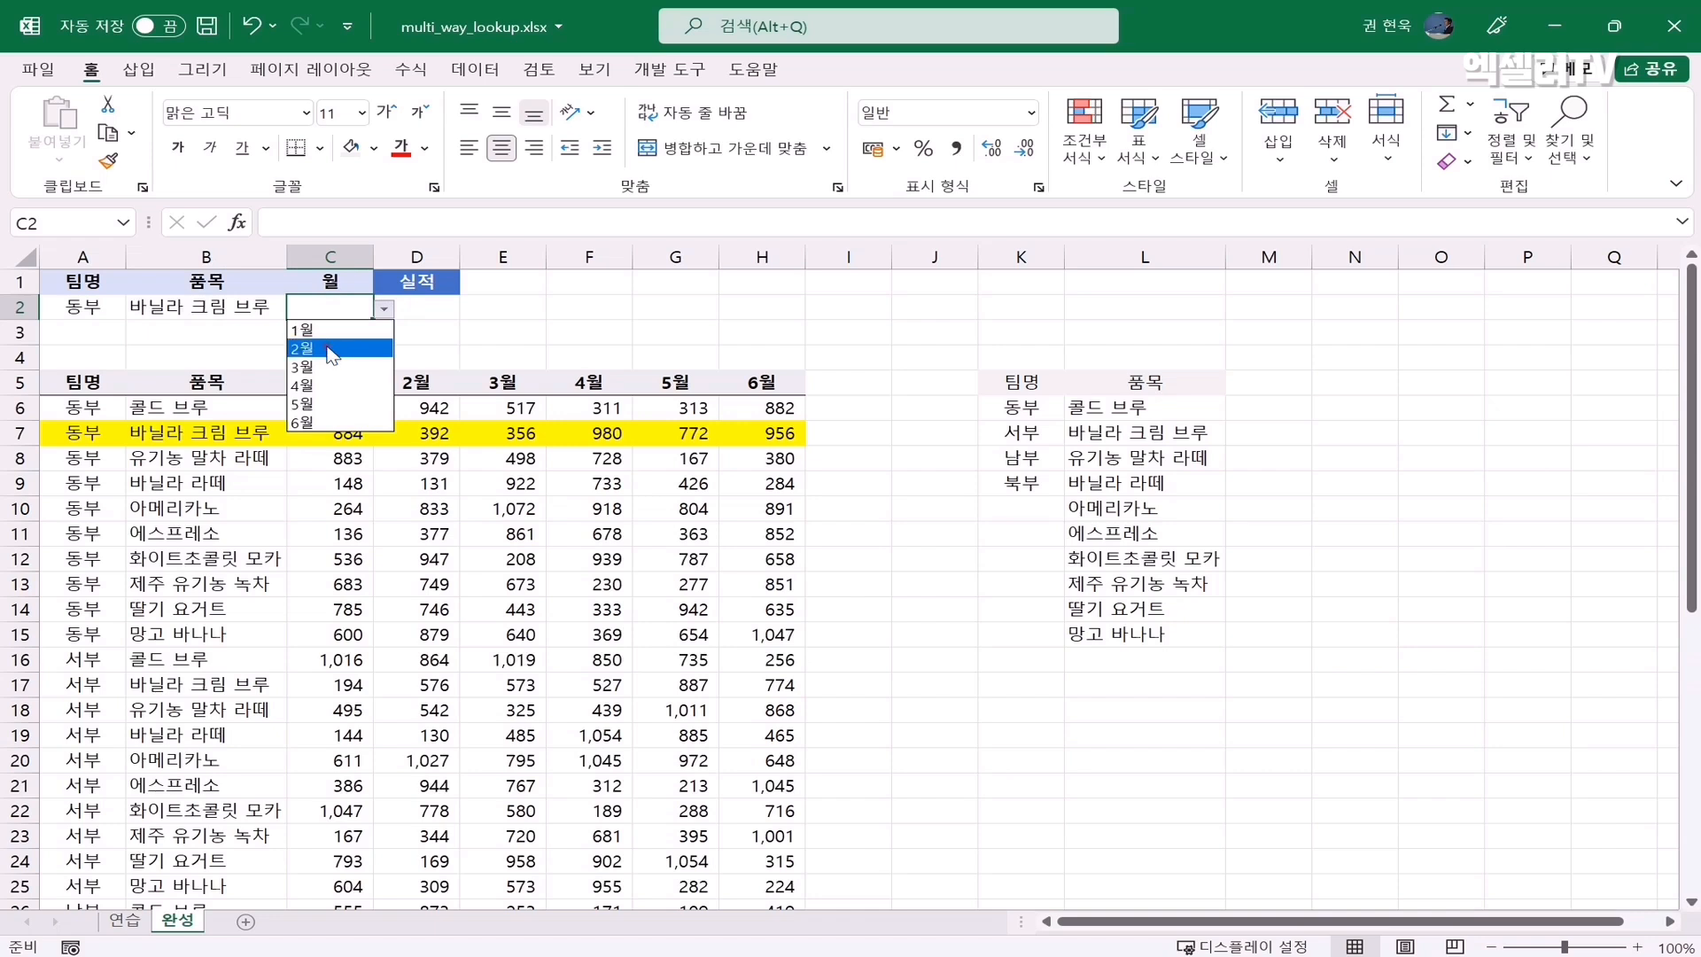
{"action": "left_click", "coordinate": [332, 349]}
{"action": "left_click", "coordinate": [406, 308]}
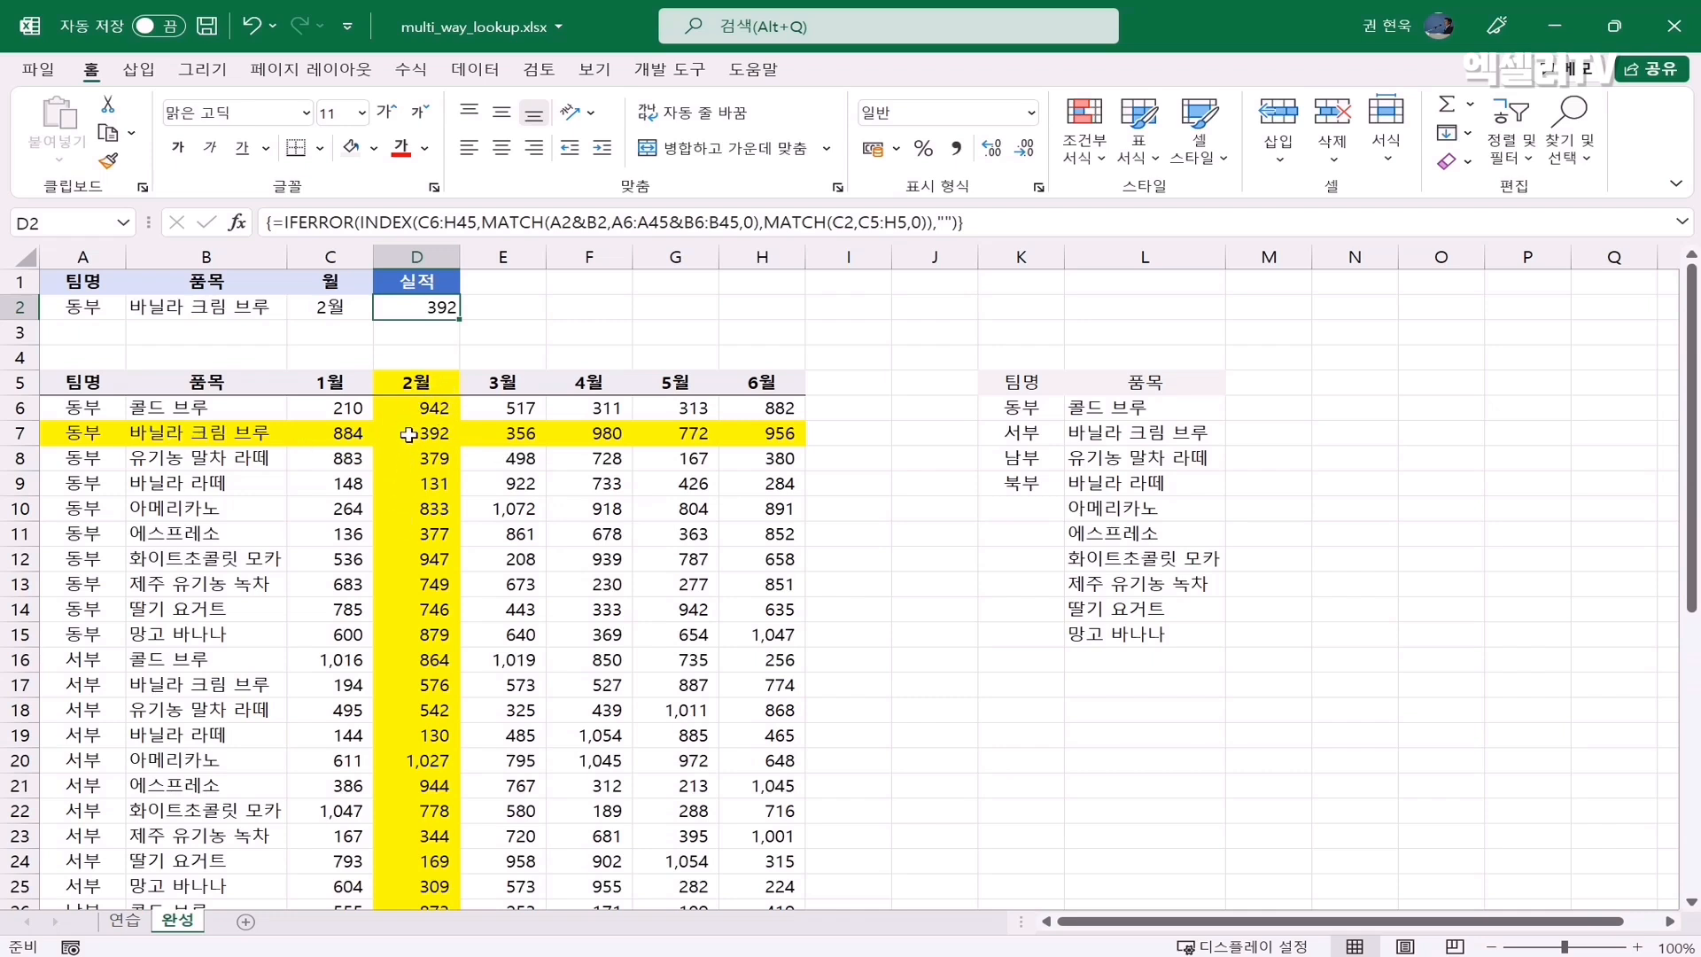
Step: Change the lookup criteria in row 2 to month 3월 and item 아메리카노, and select the 실적 result cell
{"action": "left_click", "coordinate": [337, 320]}
{"action": "left_click", "coordinate": [385, 308]}
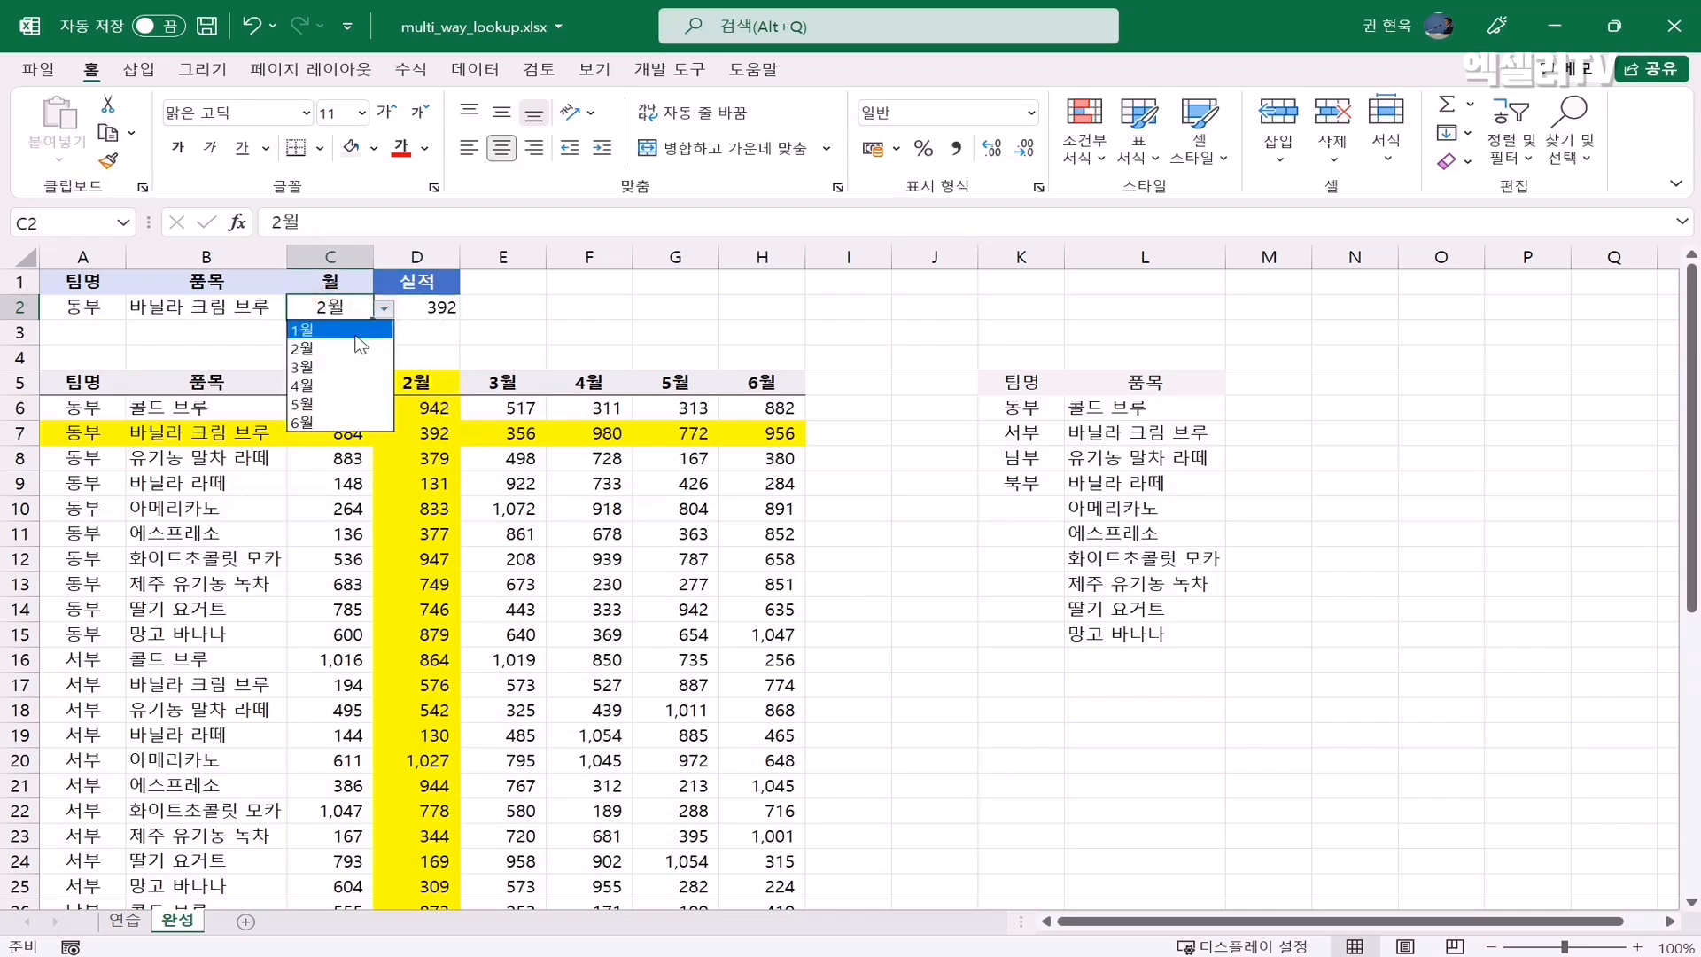
{"action": "left_click", "coordinate": [343, 369]}
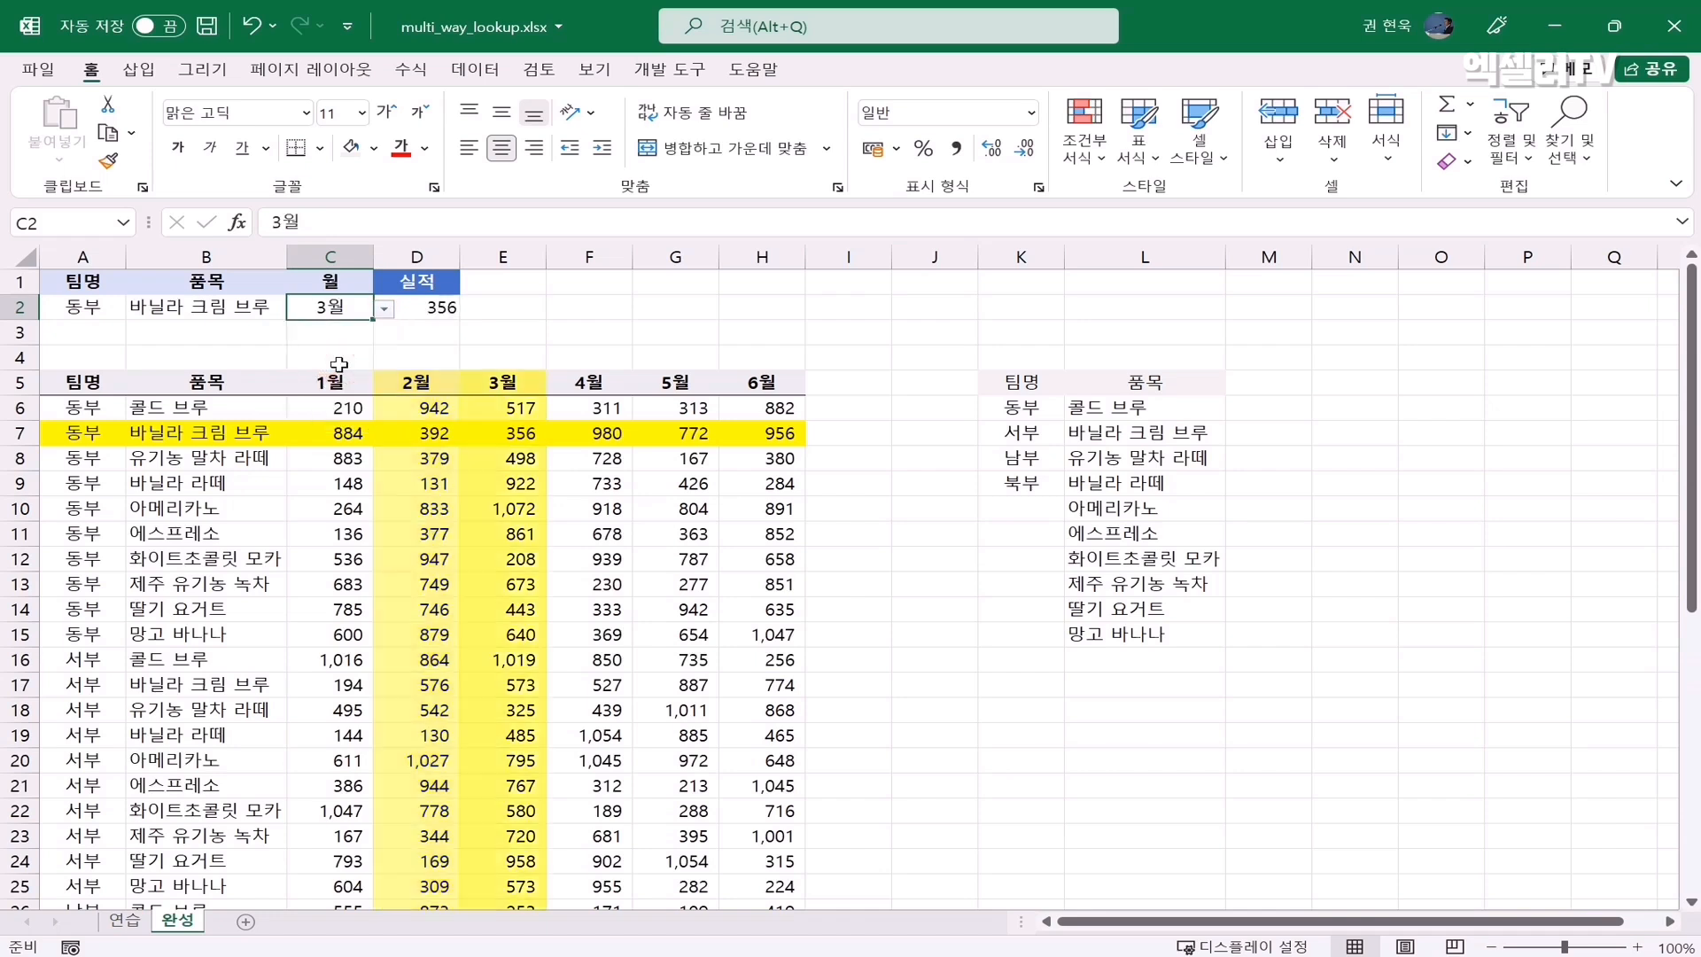
{"action": "left_click", "coordinate": [247, 308]}
{"action": "left_click", "coordinate": [297, 309]}
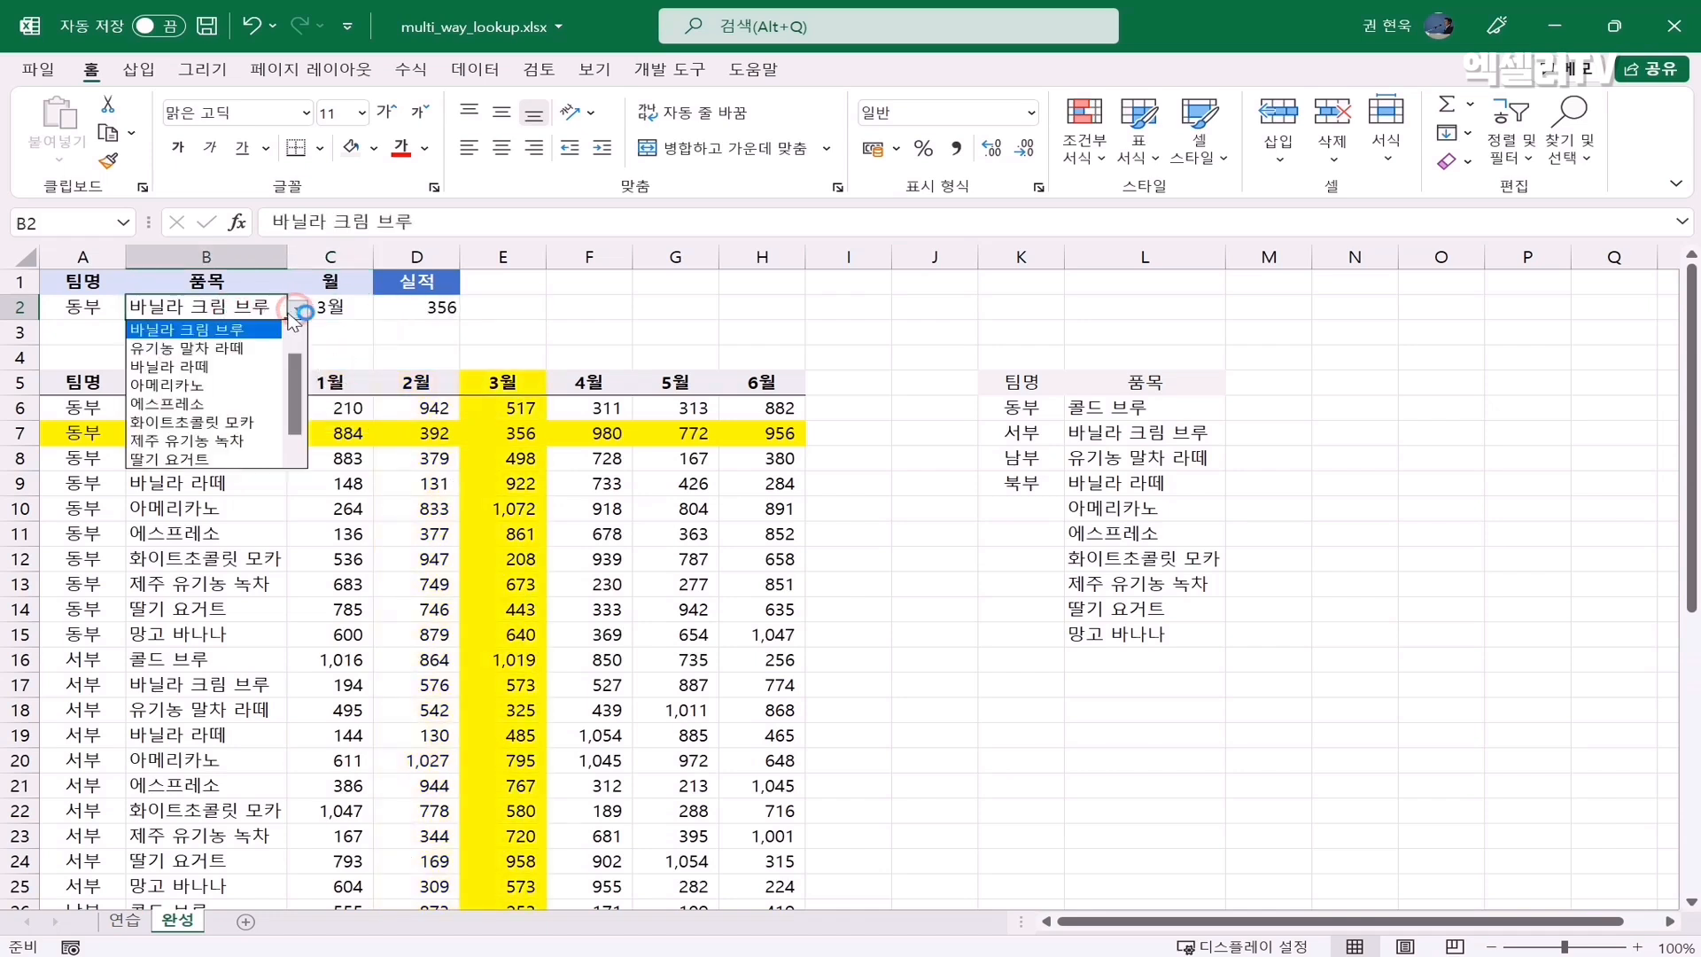
{"action": "left_click", "coordinate": [249, 386]}
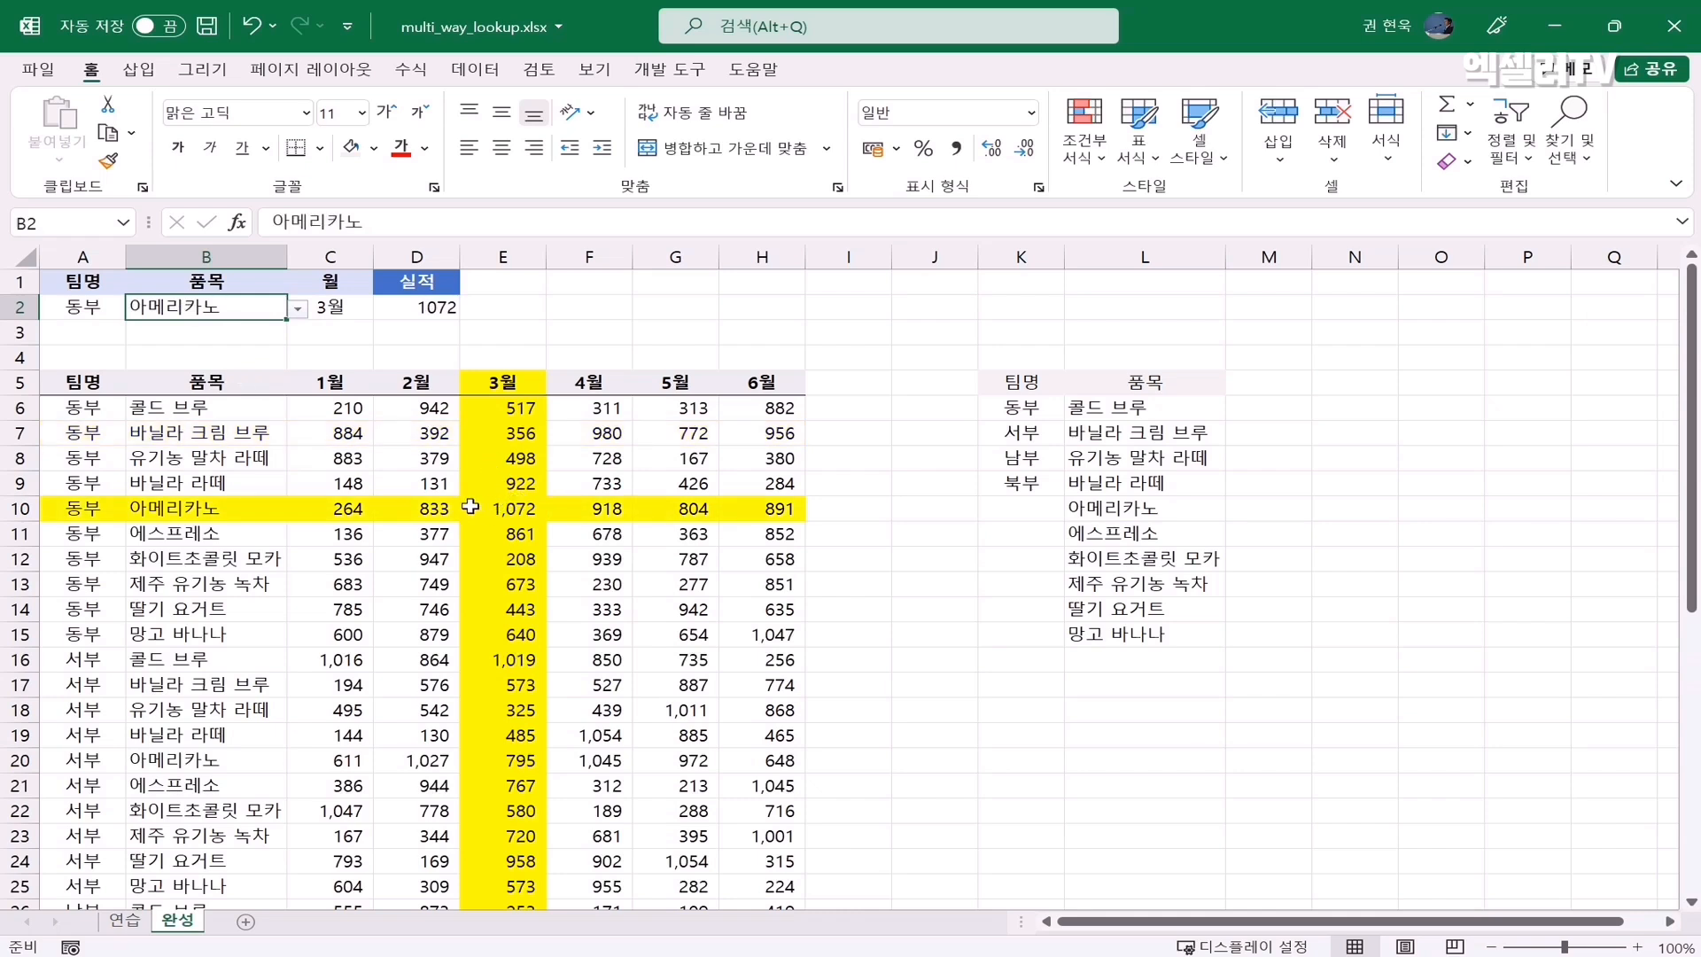
{"action": "left_click", "coordinate": [391, 312]}
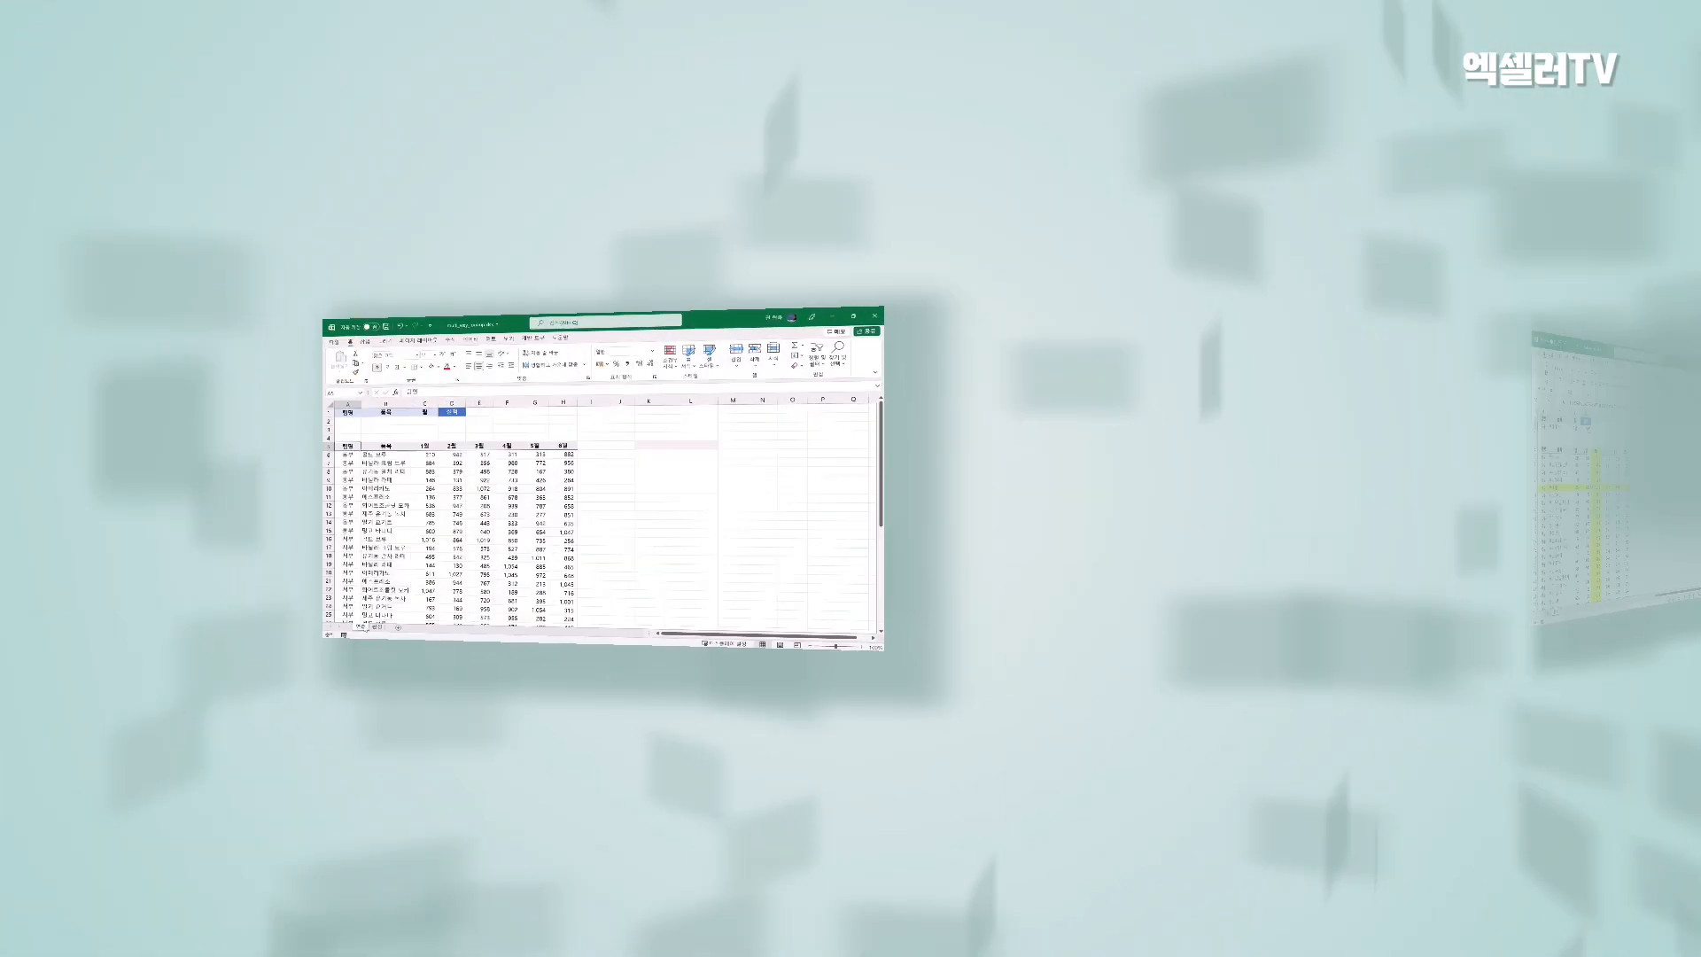
Step: On the 연습 sheet, copy the 팀명 column with its header (A5:A45) to K5
{"action": "left_click", "coordinate": [136, 921]}
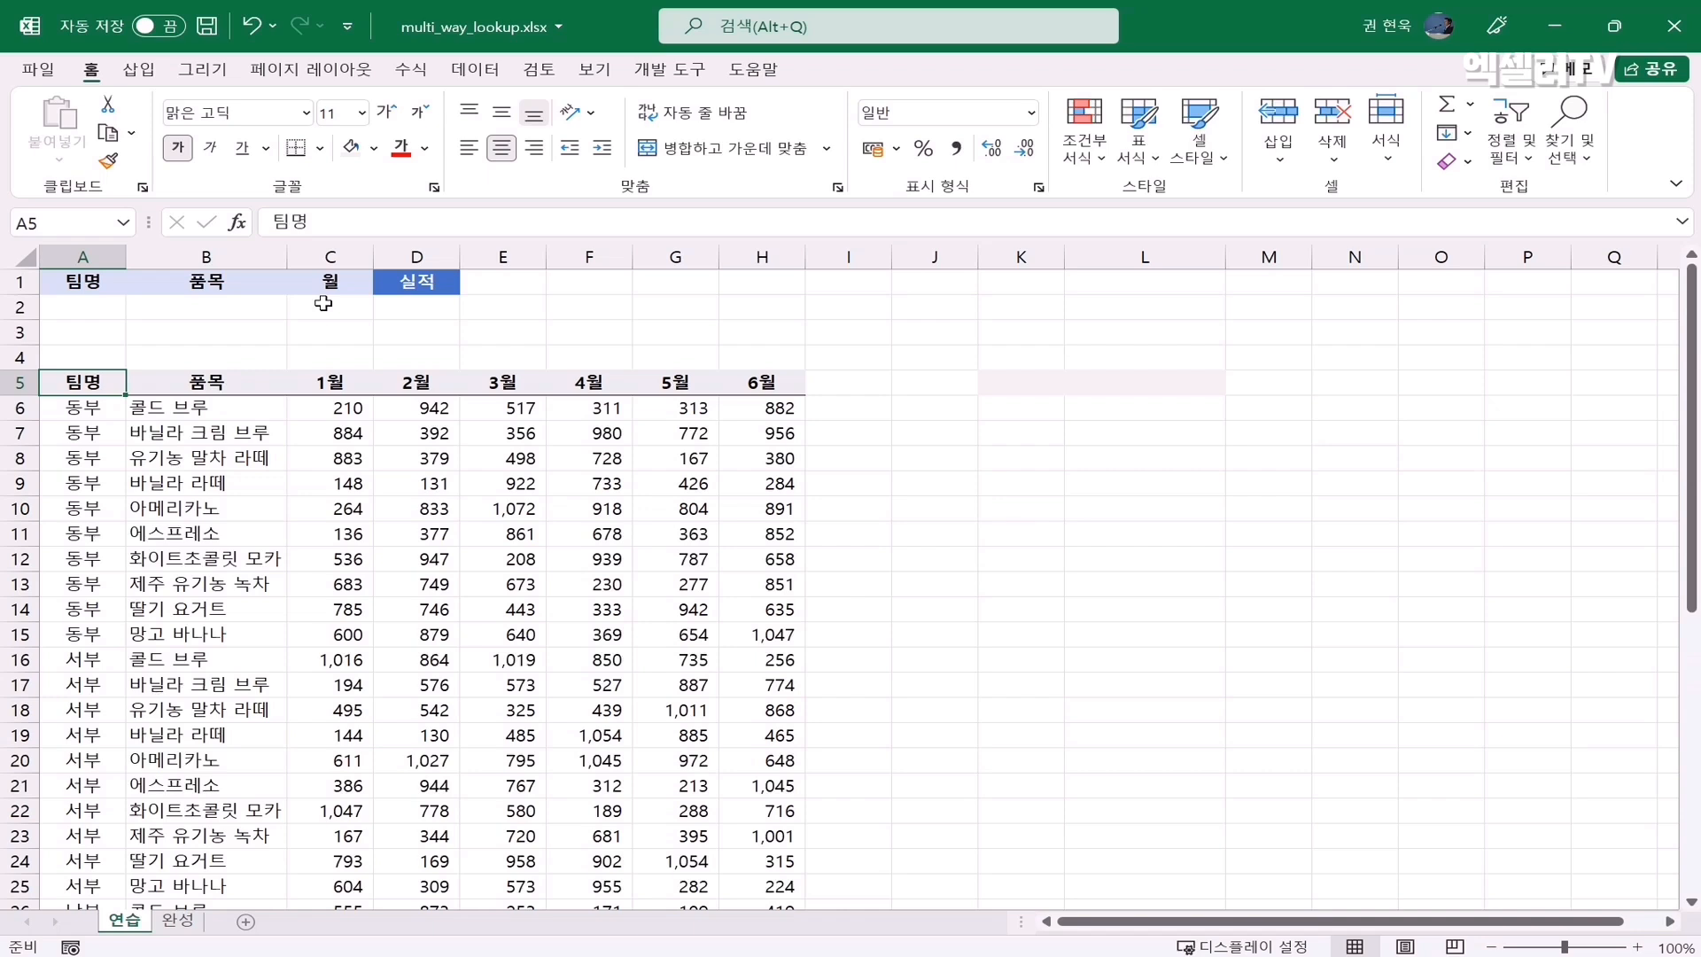
{"action": "left_click", "coordinate": [106, 384]}
{"action": "key", "text": "ctrl+shift+Down"}
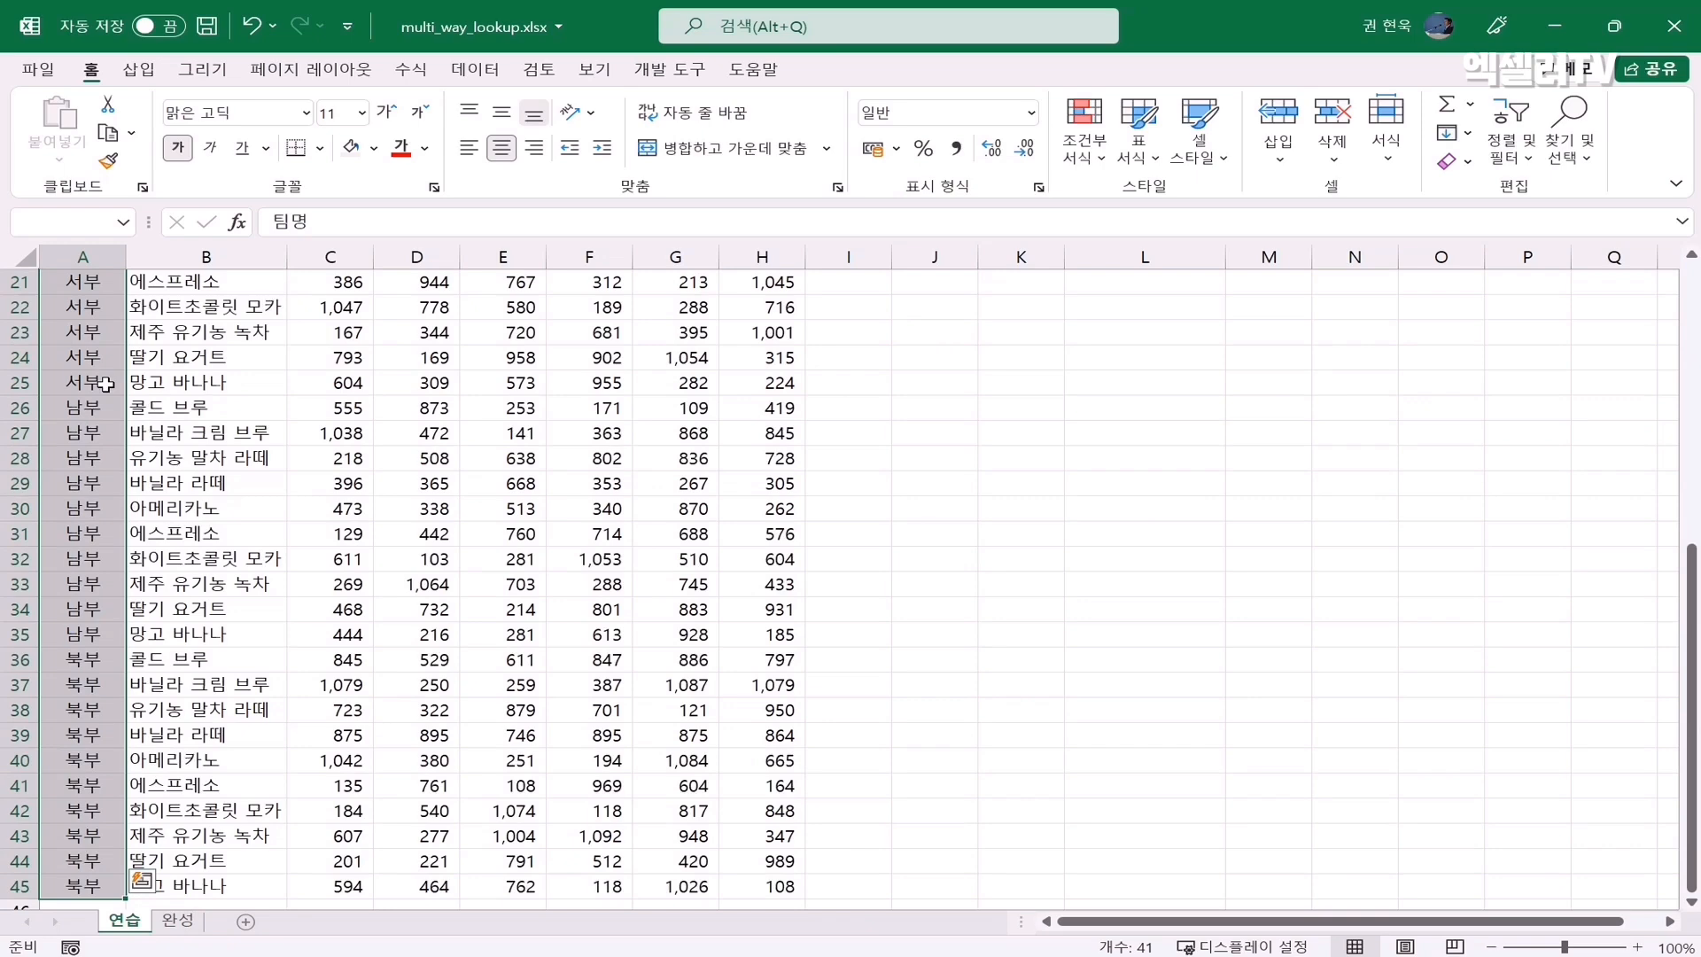
{"action": "scroll", "coordinate": [106, 383], "scroll_direction": "up", "scroll_amount": 7}
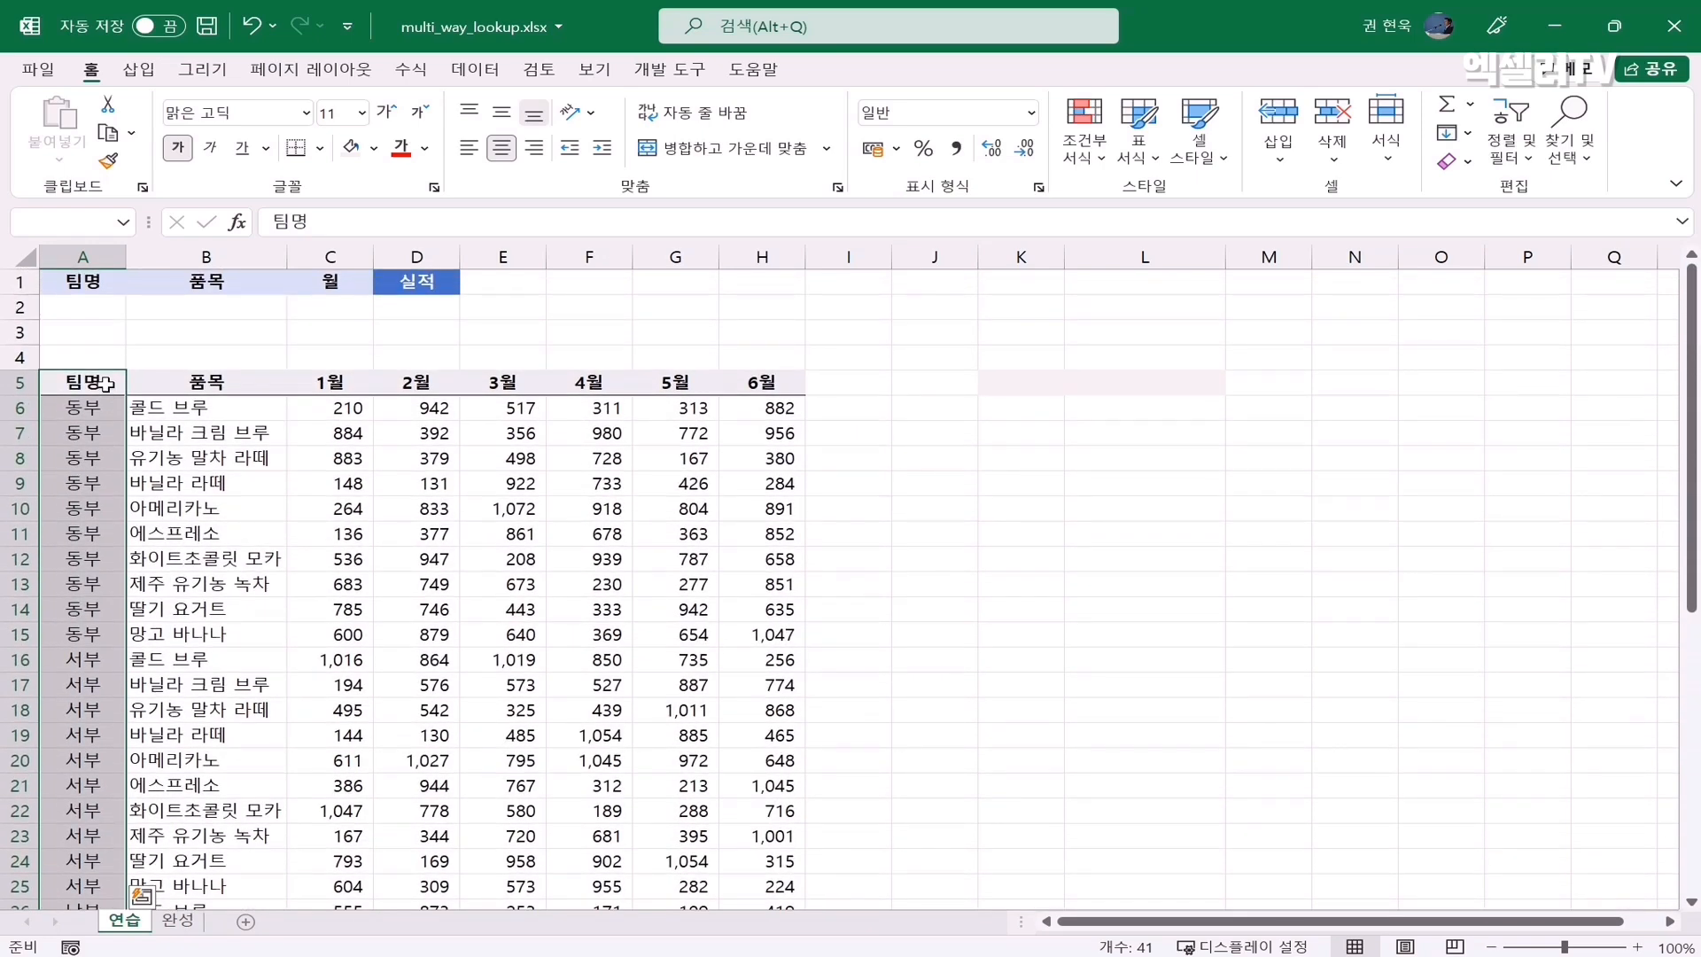
{"action": "key", "text": "ctrl+c"}
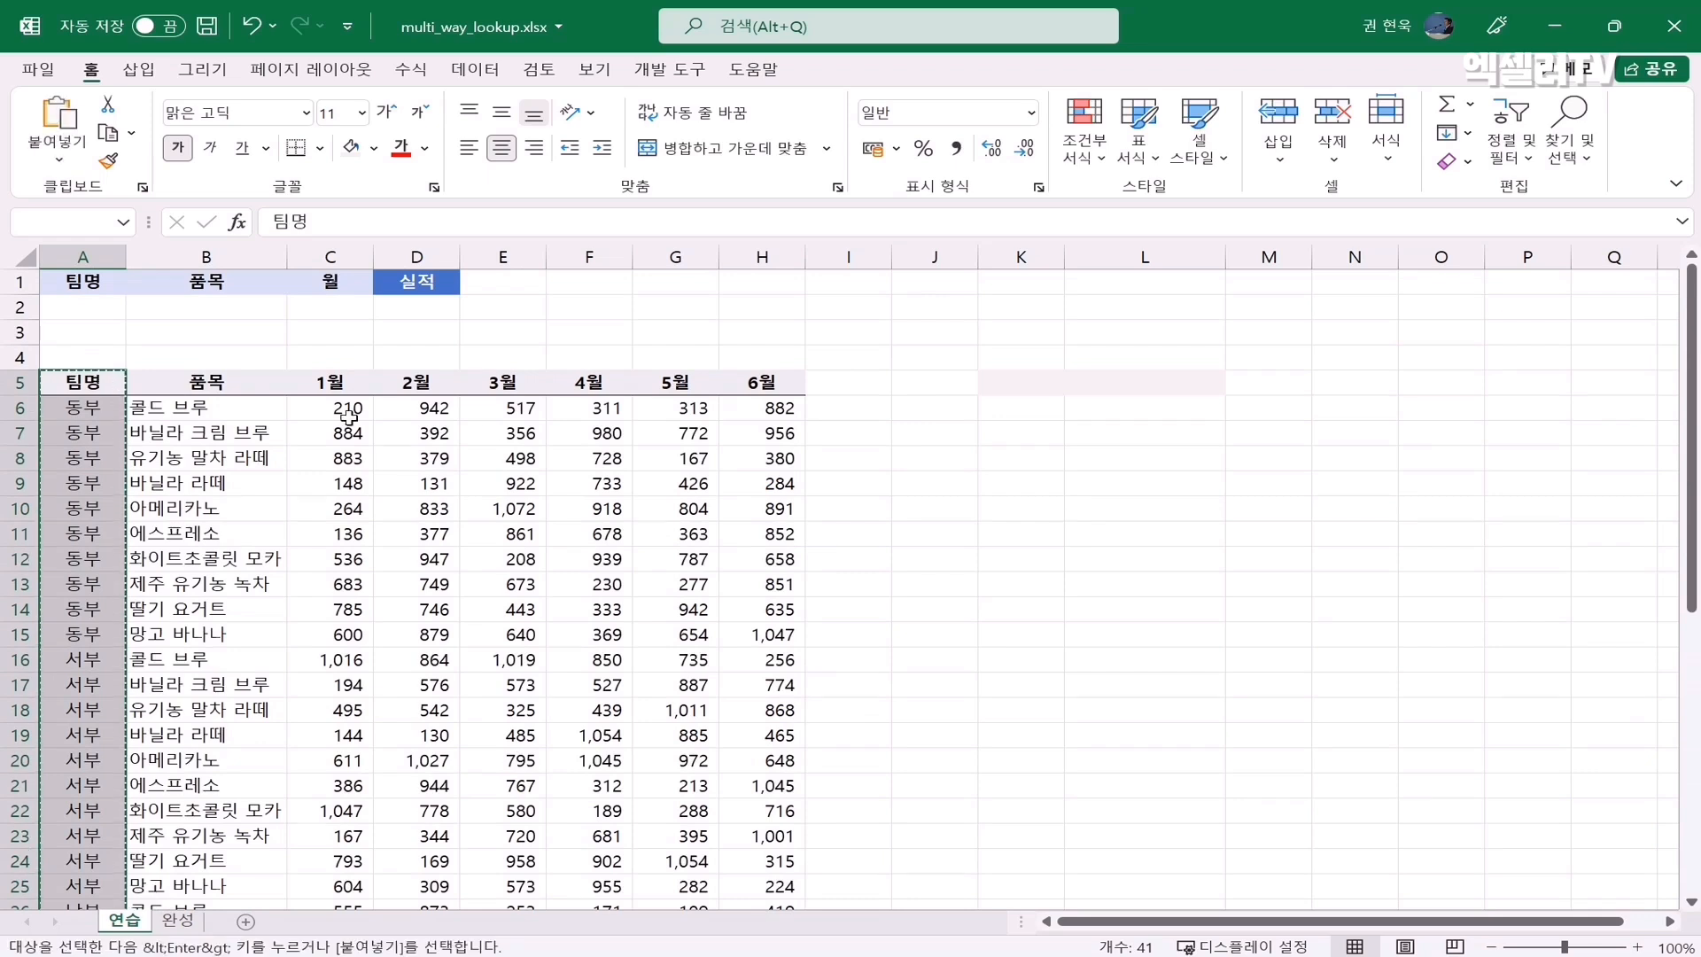
{"action": "left_click", "coordinate": [1016, 382]}
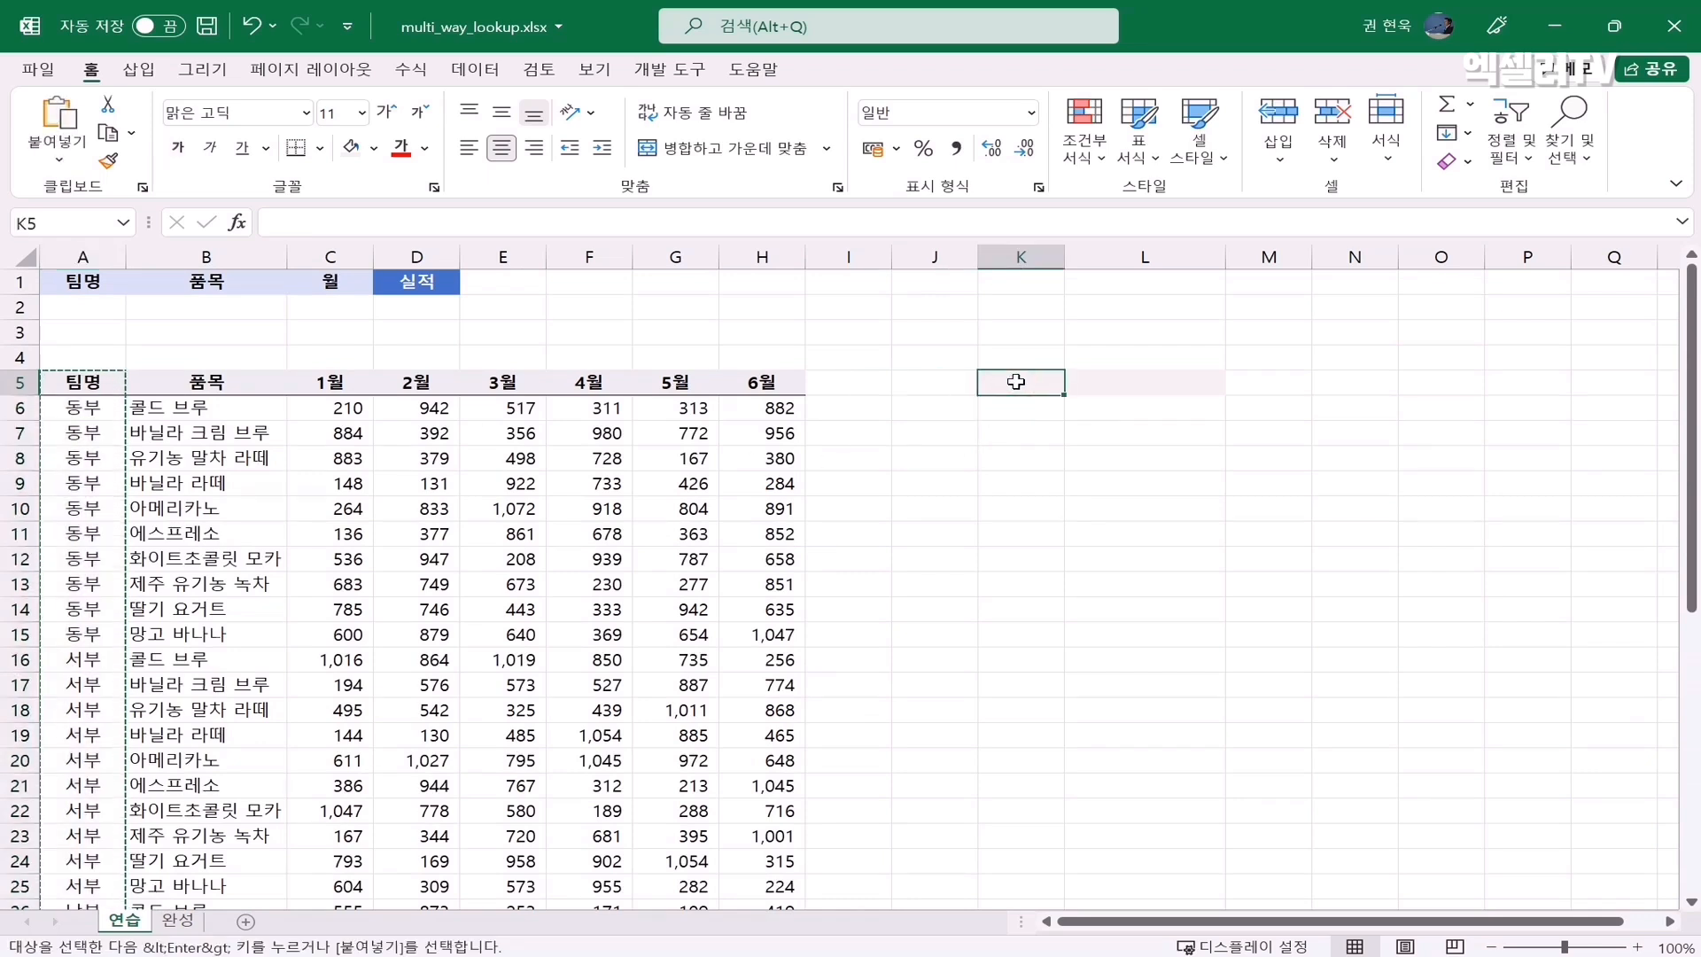
{"action": "key", "text": "ctrl+v"}
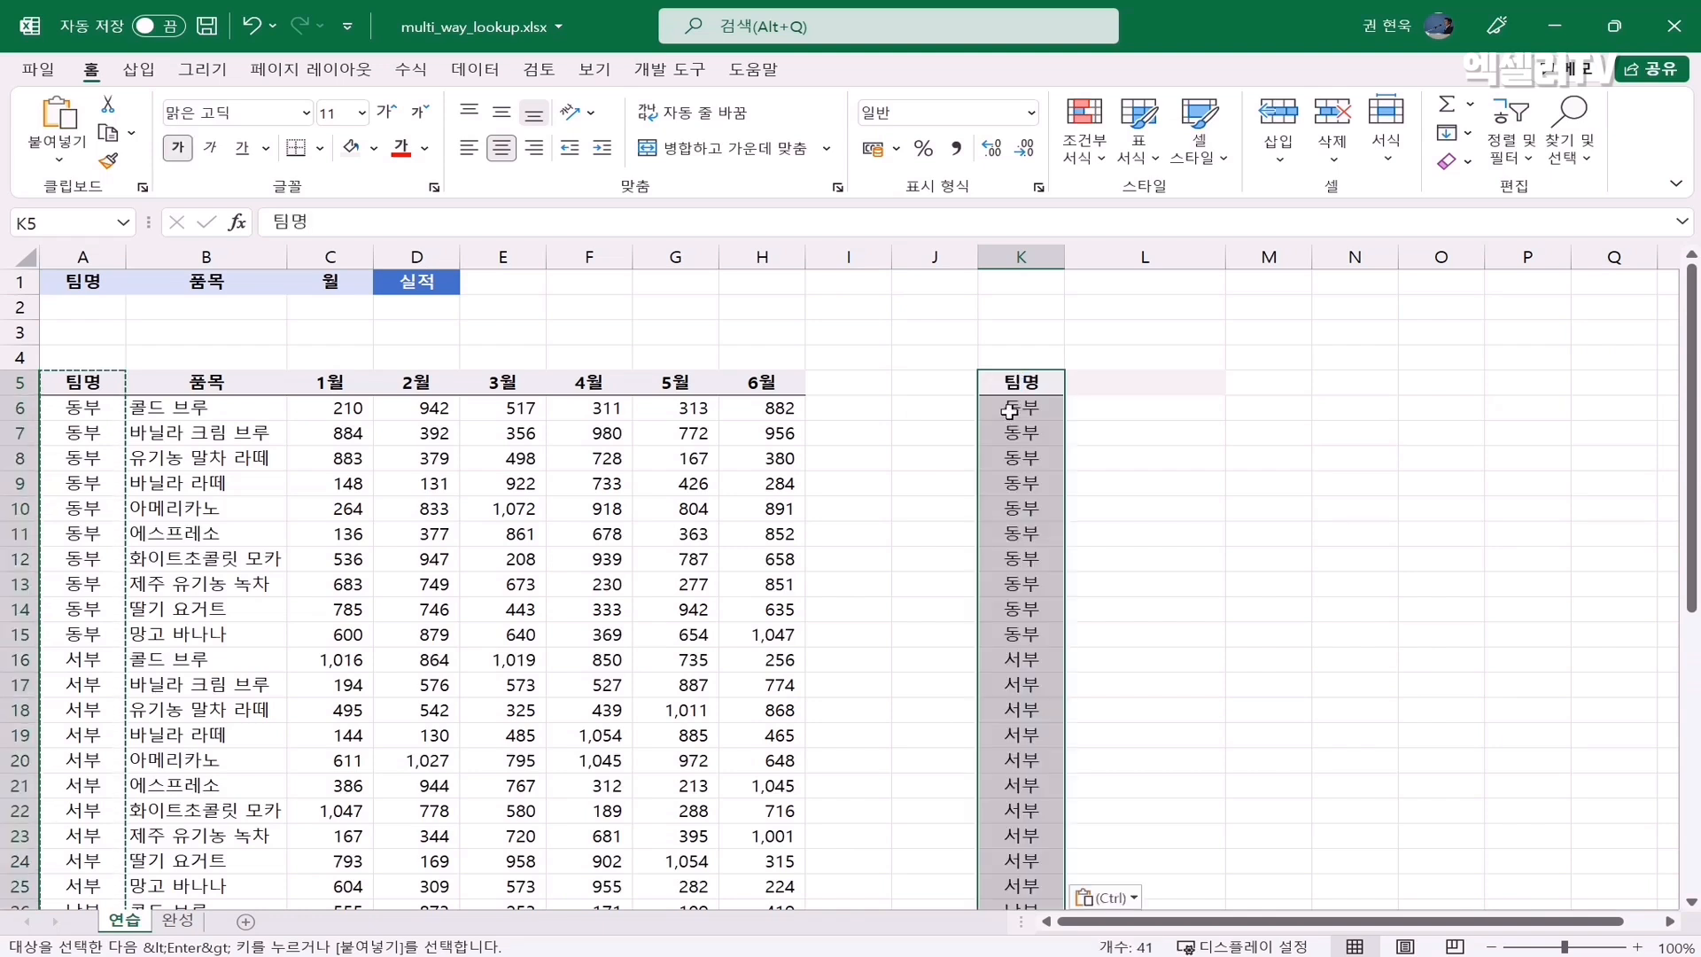
Step: Copy the 품목 column with its header (B5:B45) to L5
{"action": "left_click", "coordinate": [234, 381]}
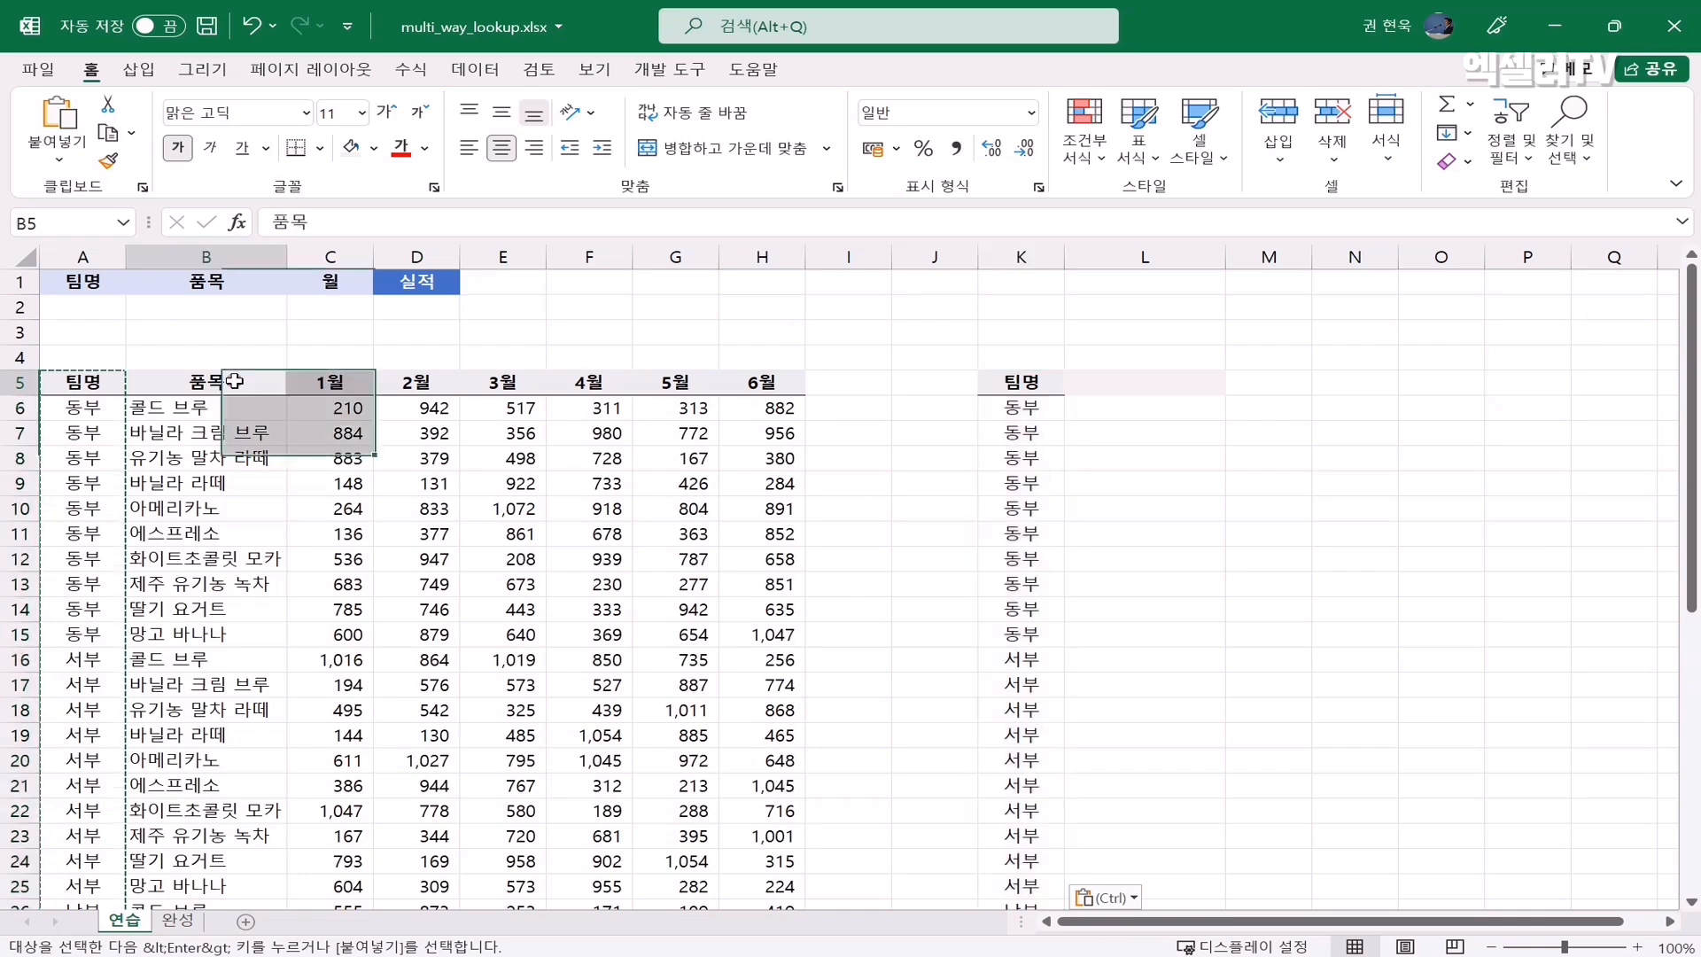
{"action": "key", "text": "ctrl+shift+Down"}
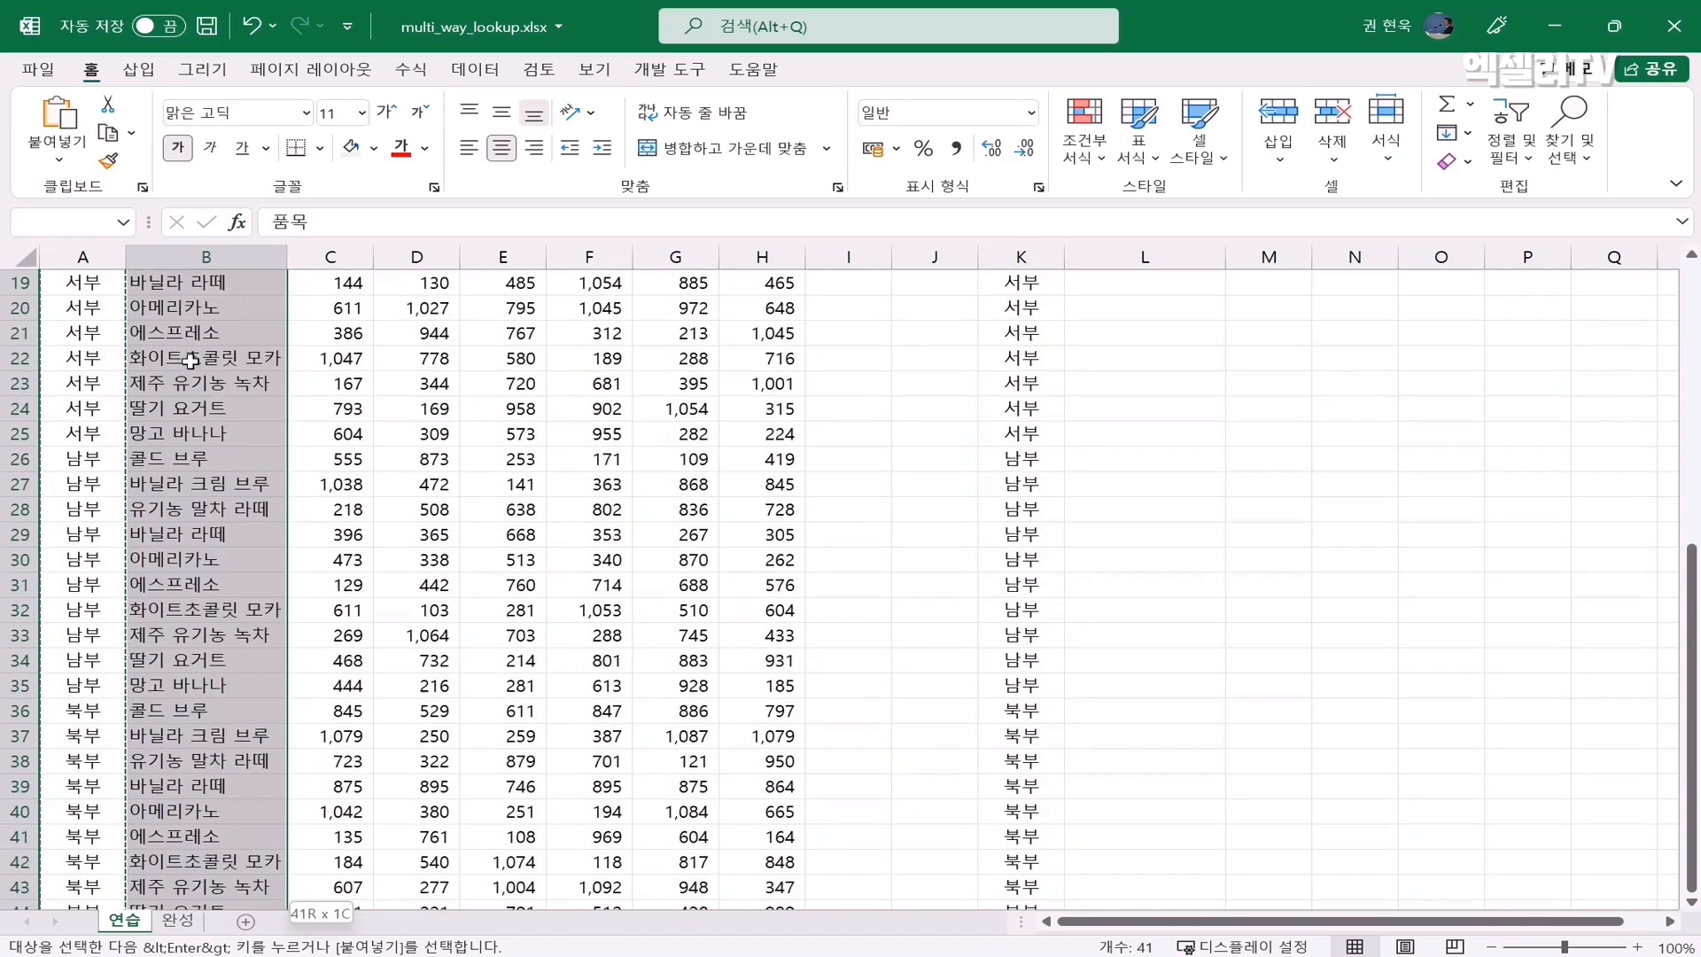
{"action": "scroll", "coordinate": [599, 494], "scroll_direction": "up", "scroll_amount": 7}
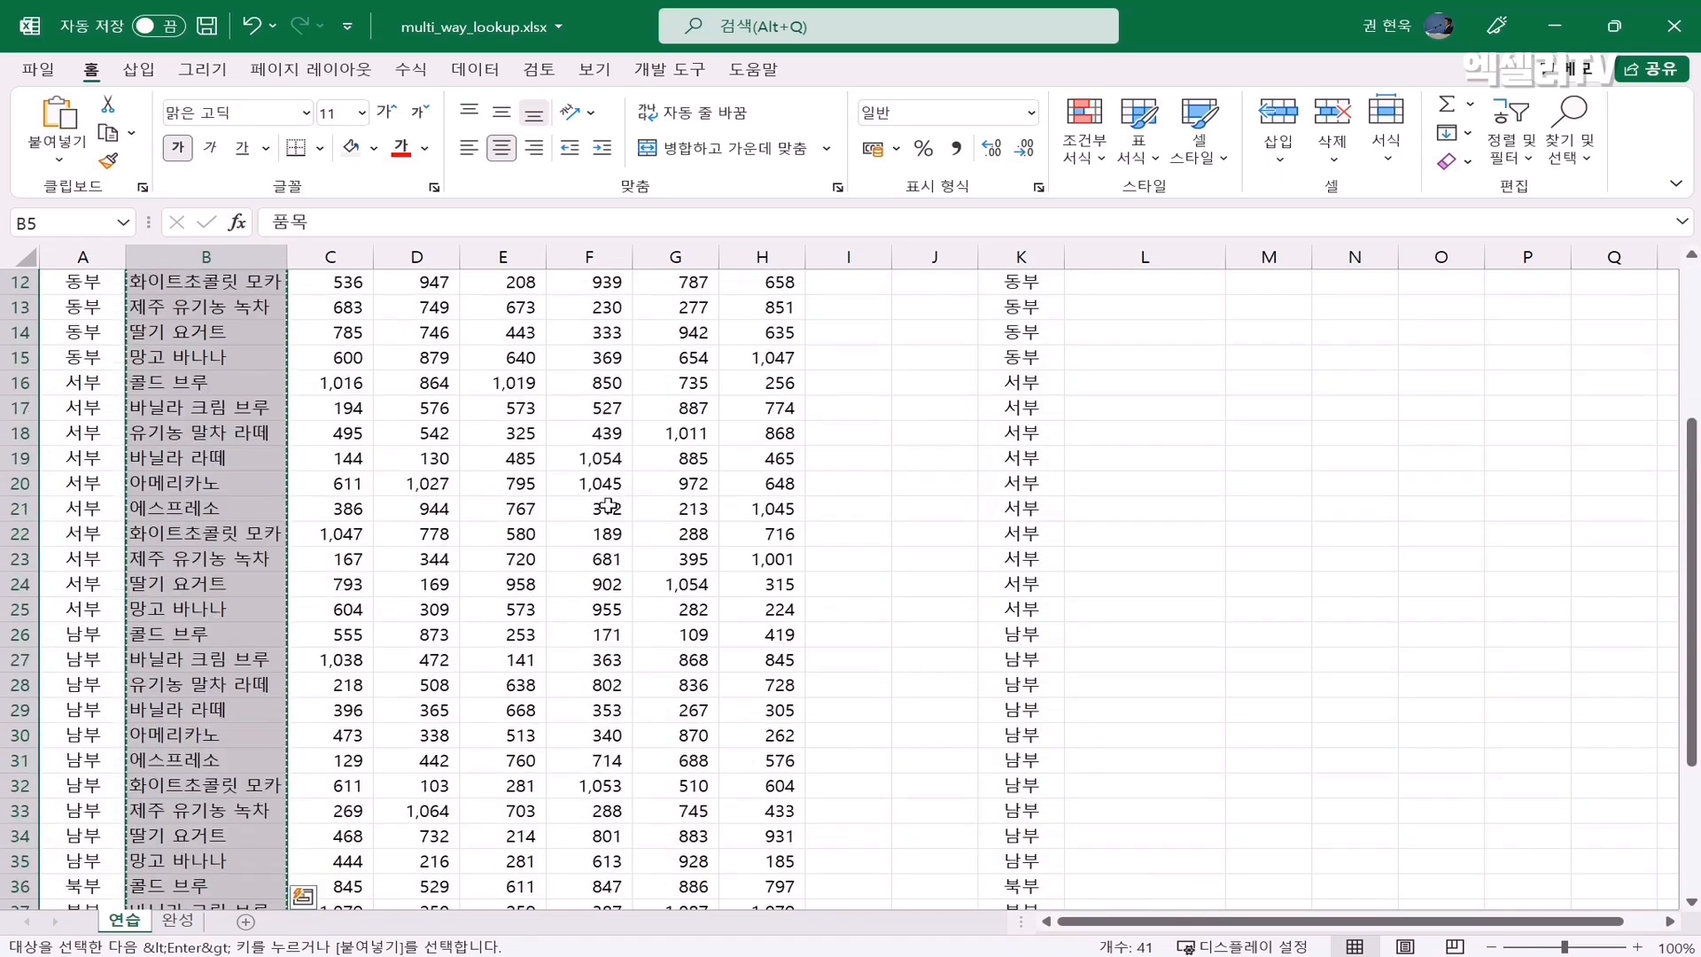
{"action": "left_click", "coordinate": [1176, 381]}
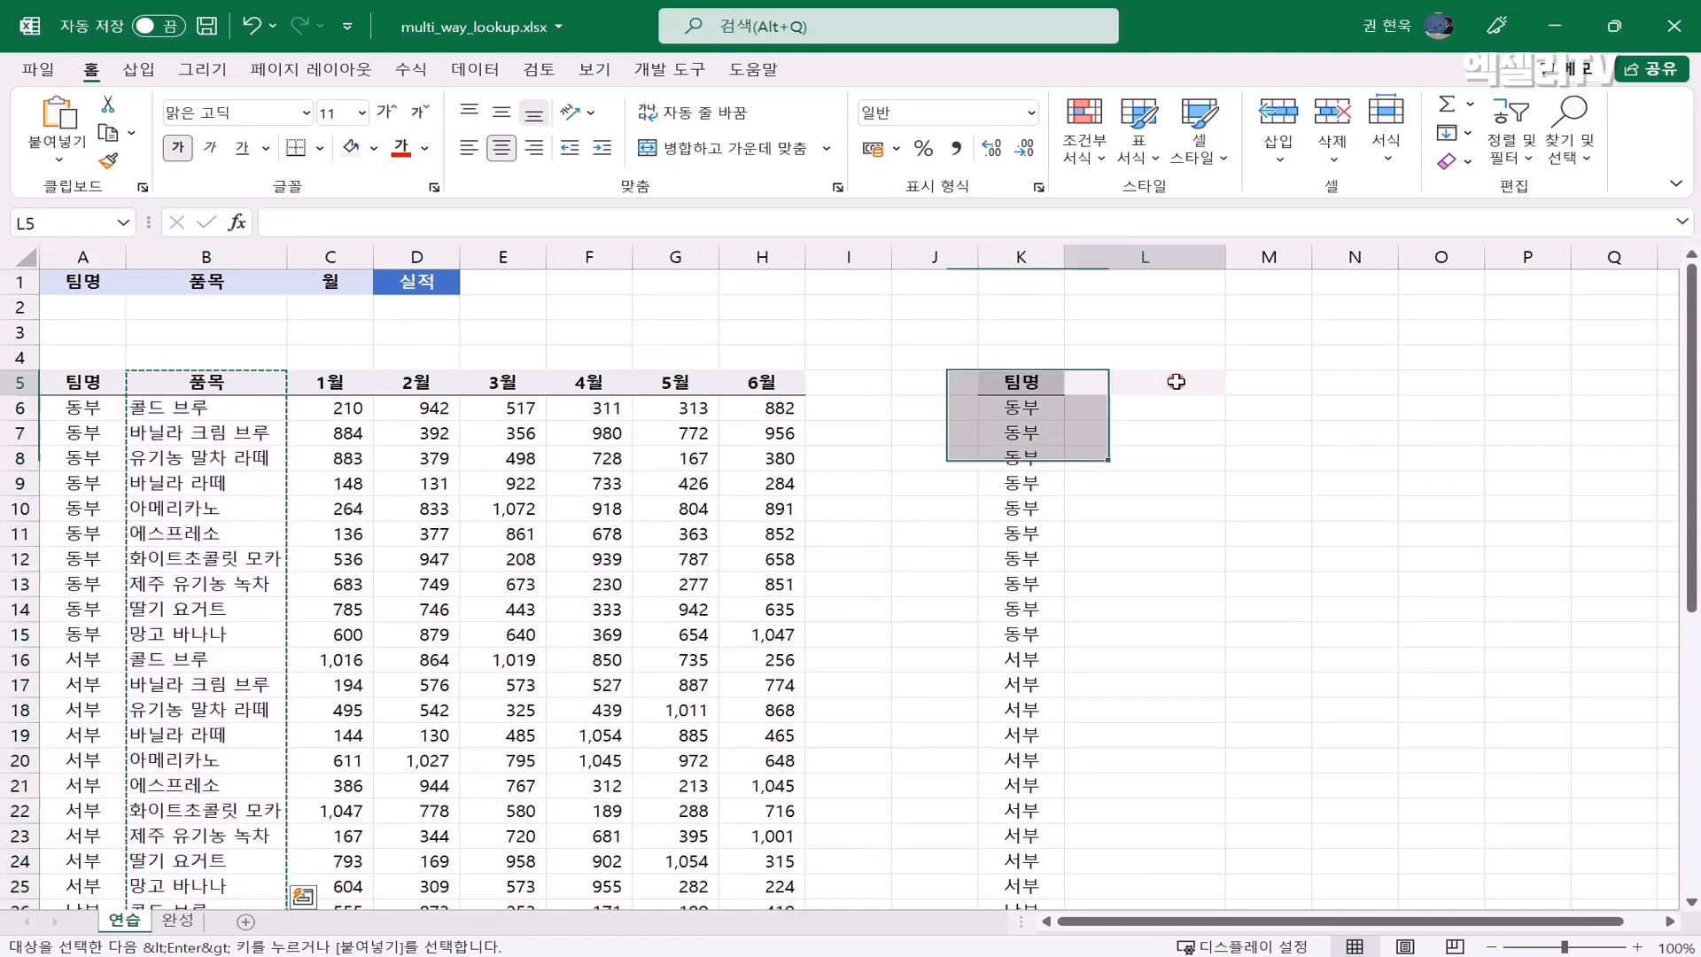
{"action": "key", "text": "ctrl+v"}
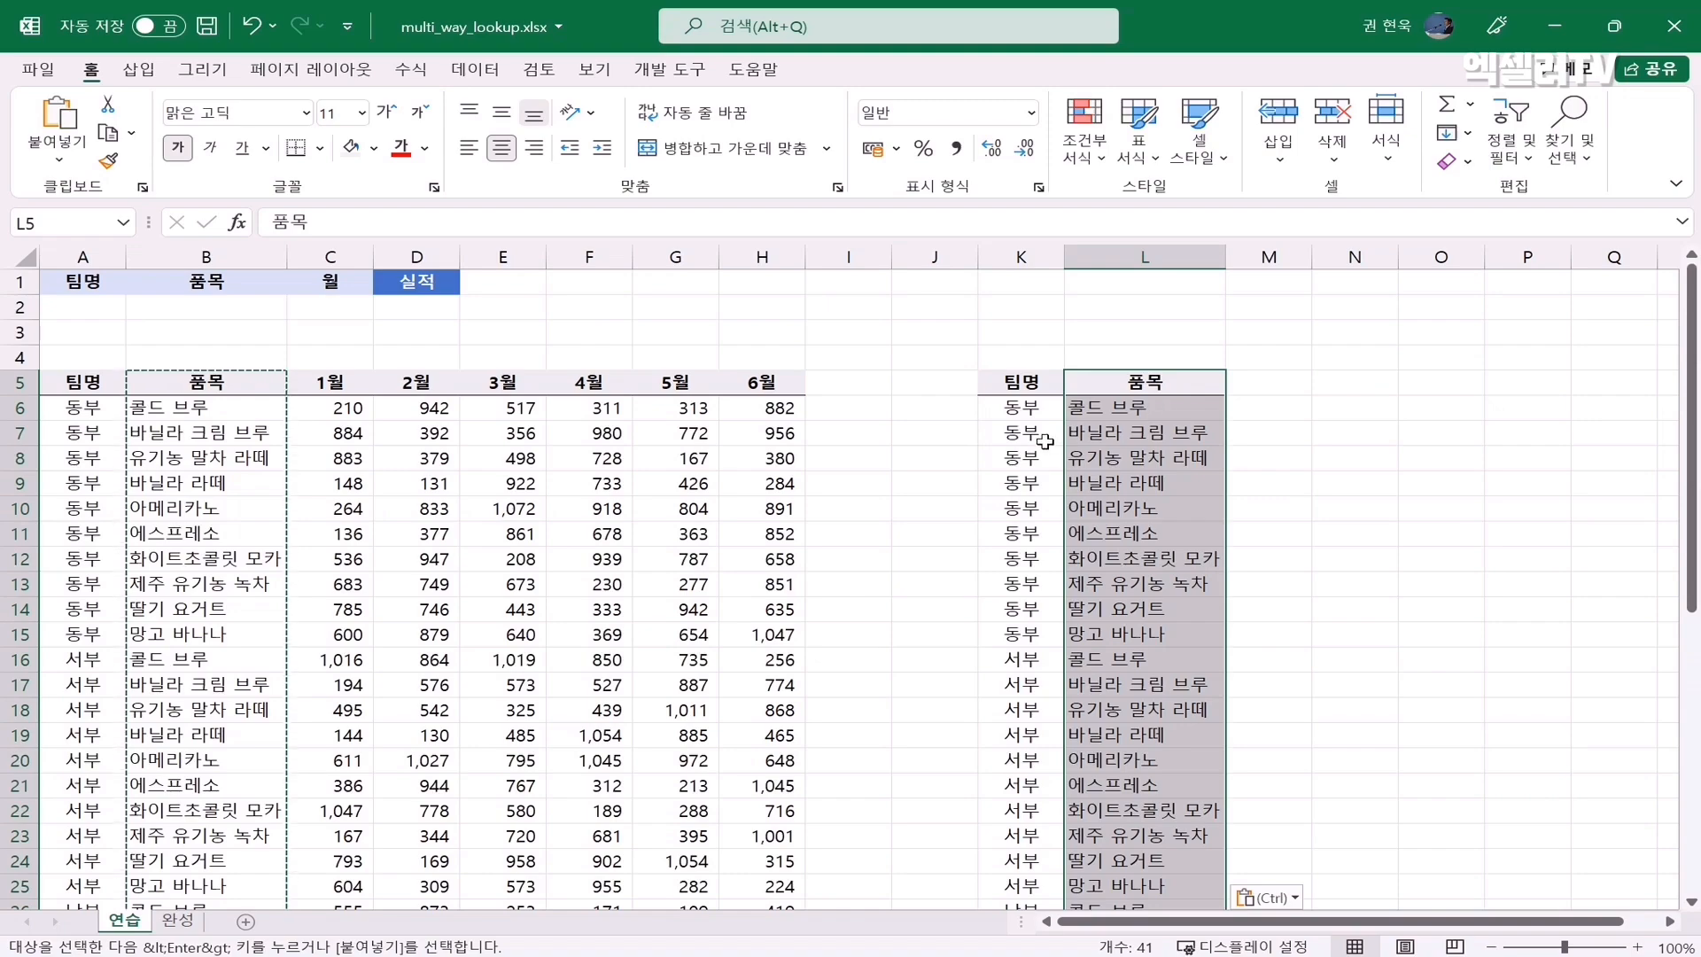
Step: Remove duplicates from the copied 팀명 list in column K, limited to the current selection and treating the first row as a header
{"action": "left_click", "coordinate": [1008, 384]}
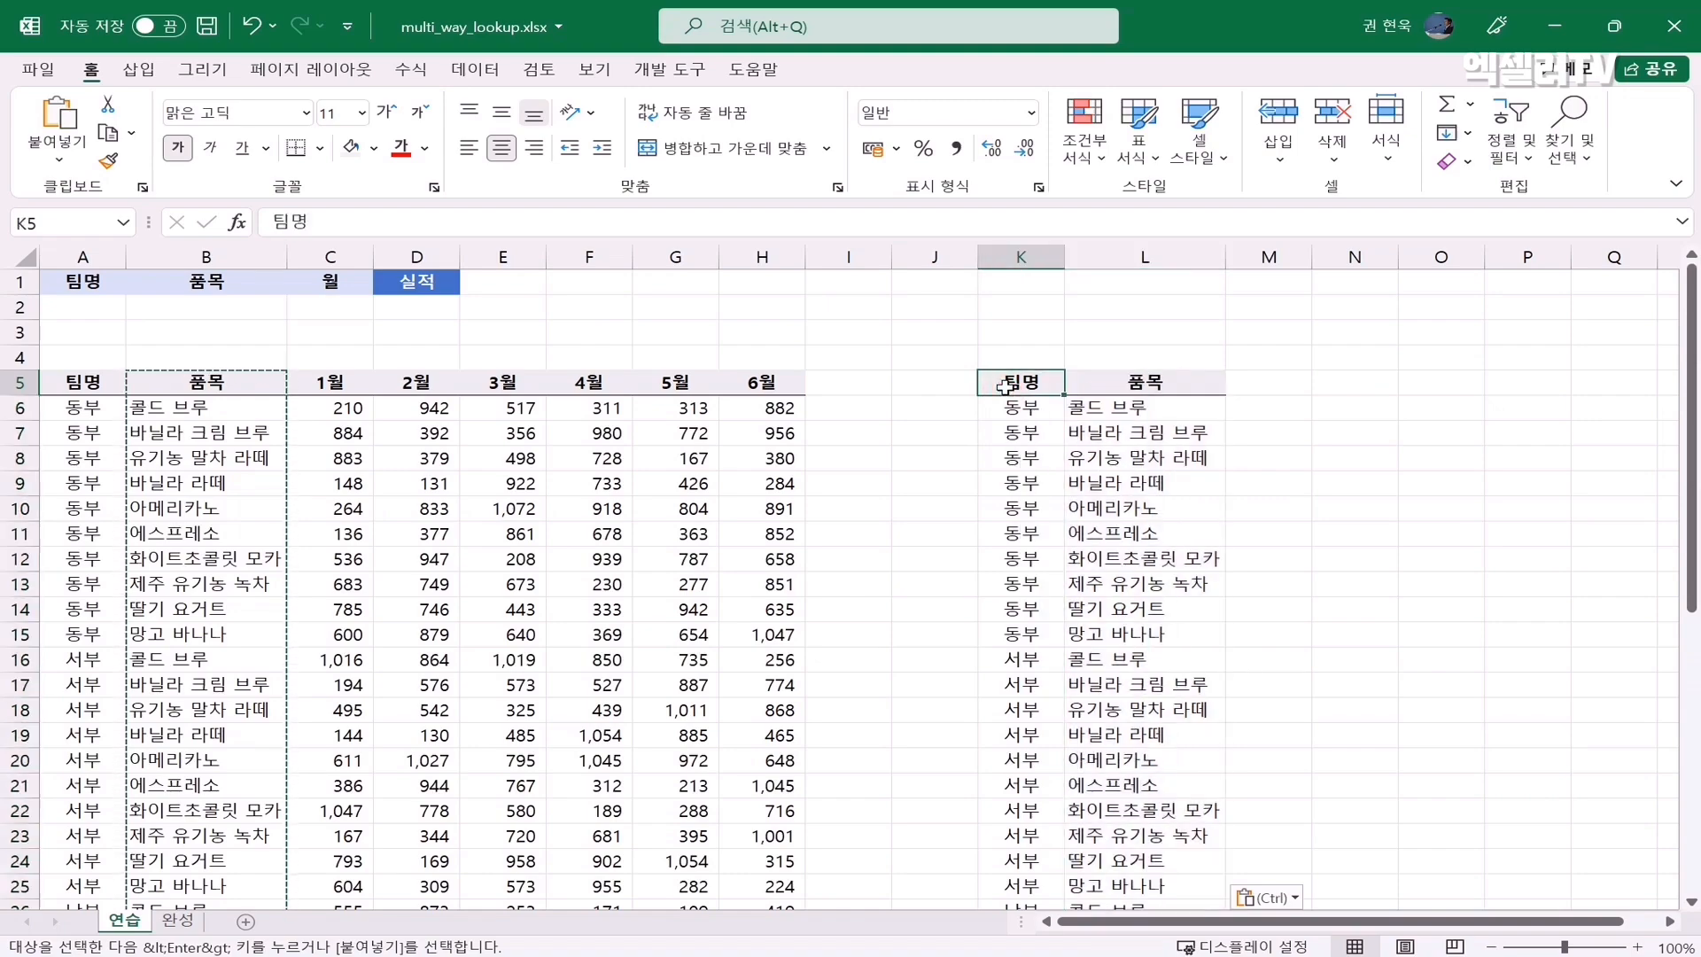
{"action": "key", "text": "ctrl+shift+Down"}
{"action": "key", "text": "ctrl+BackSpace"}
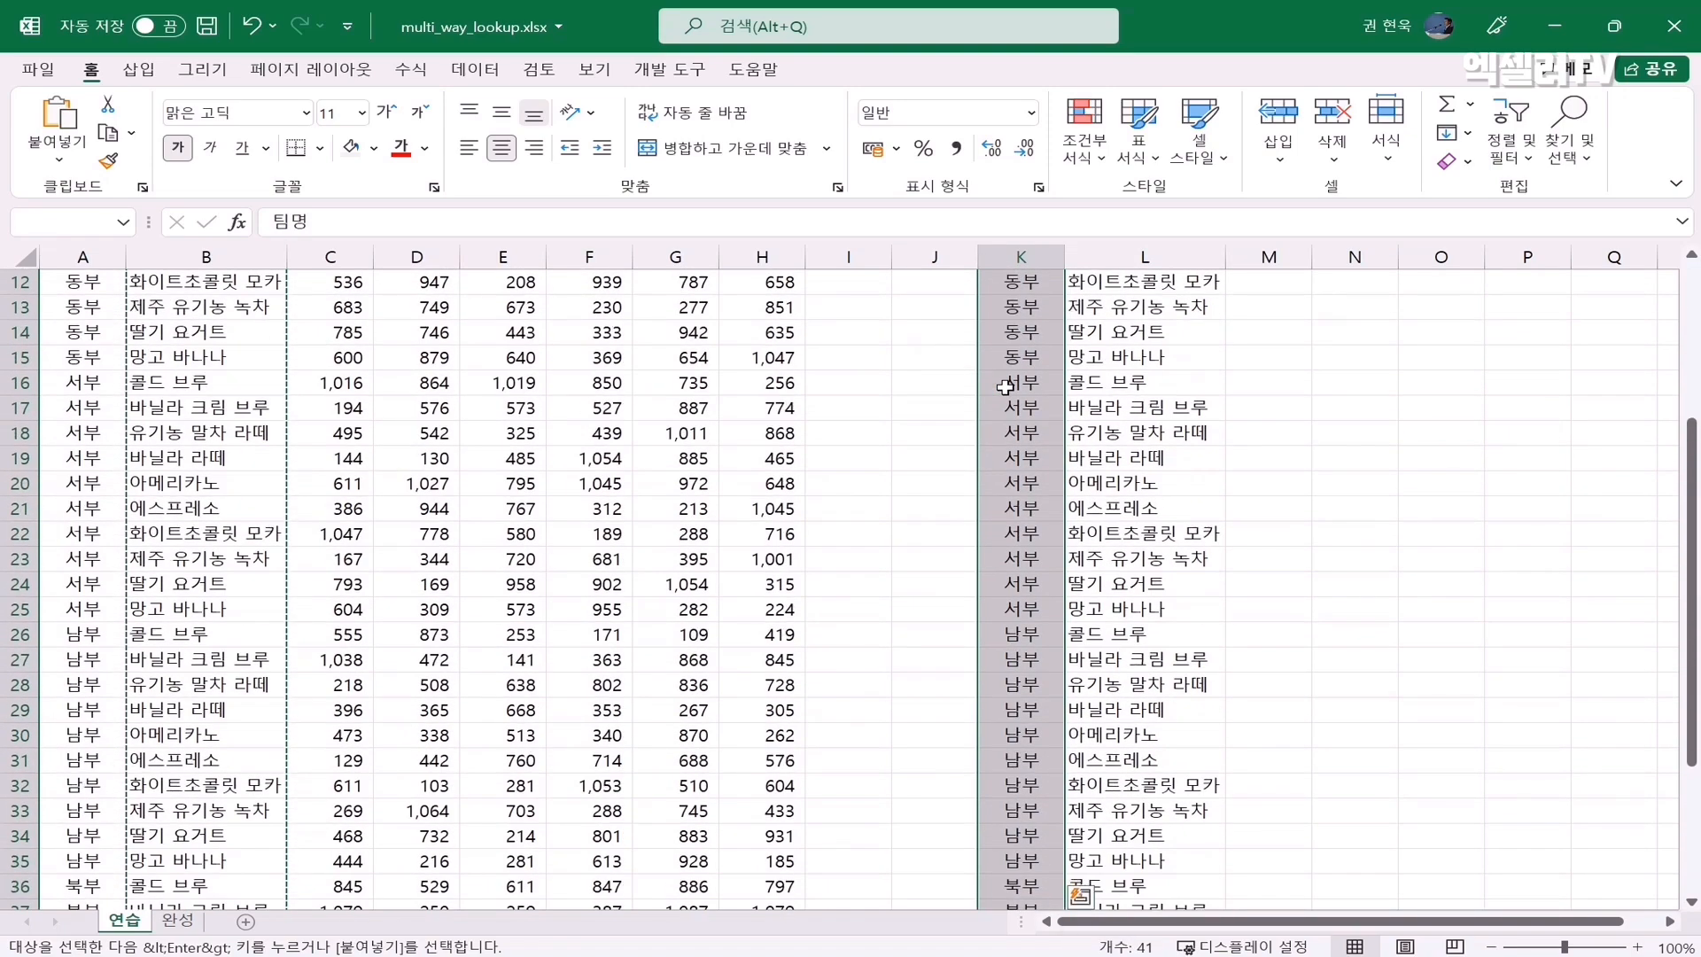
{"action": "left_click", "coordinate": [478, 71]}
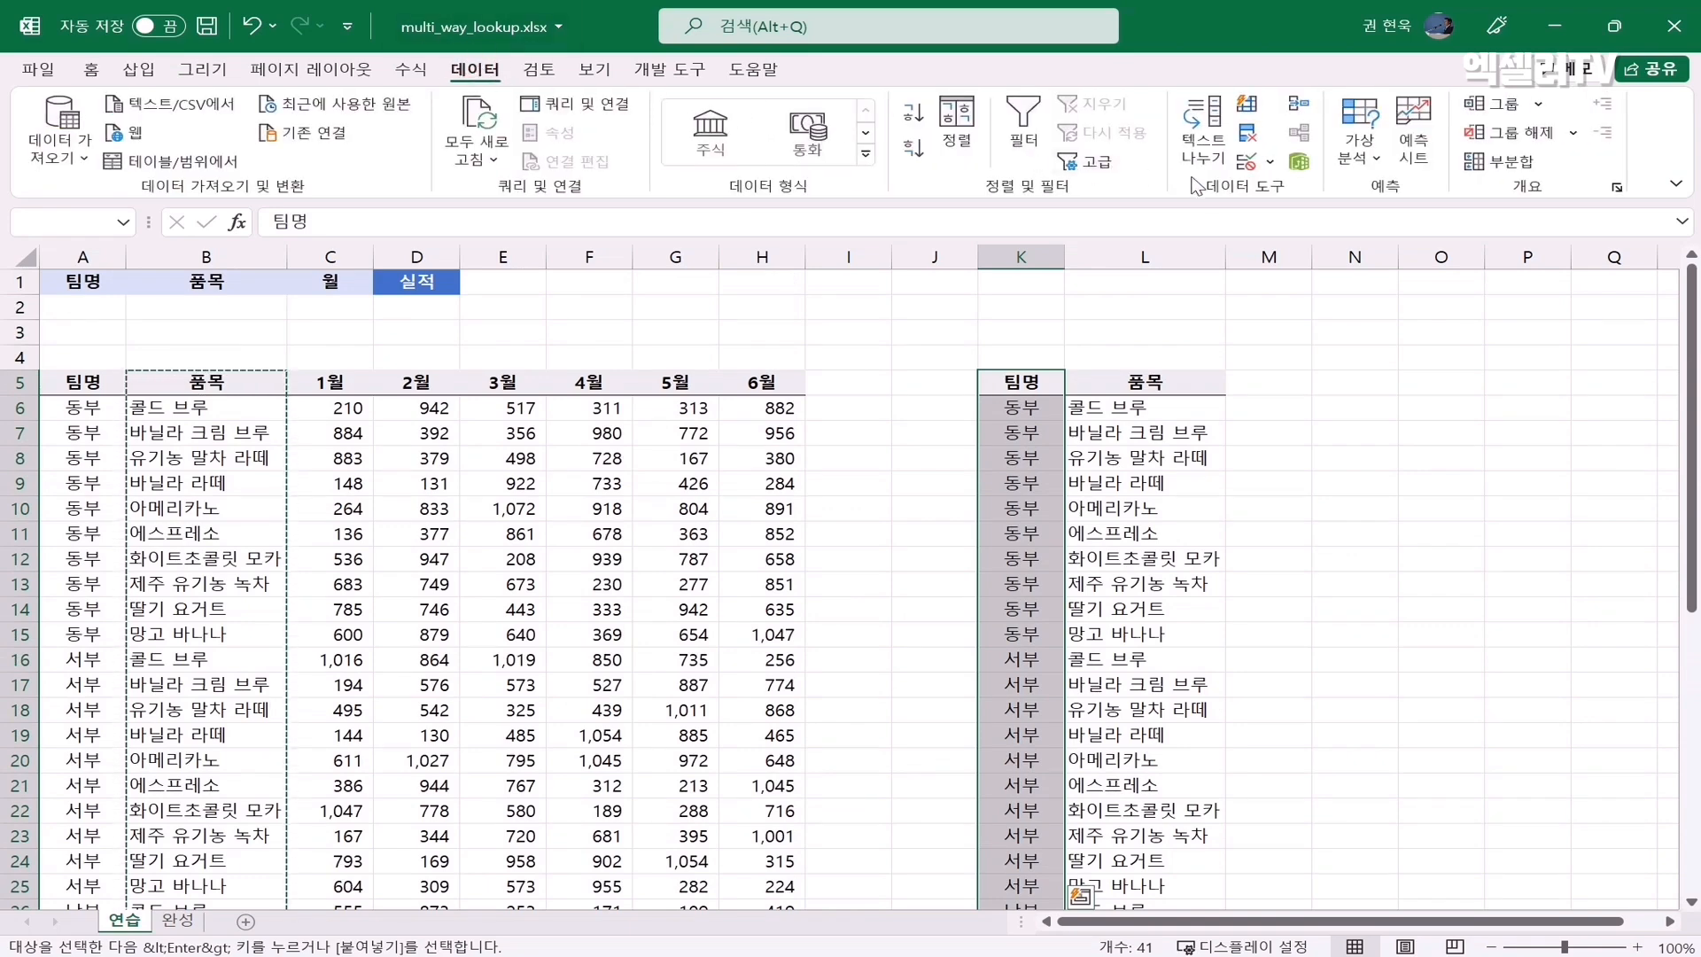
{"action": "left_click", "coordinate": [1251, 136]}
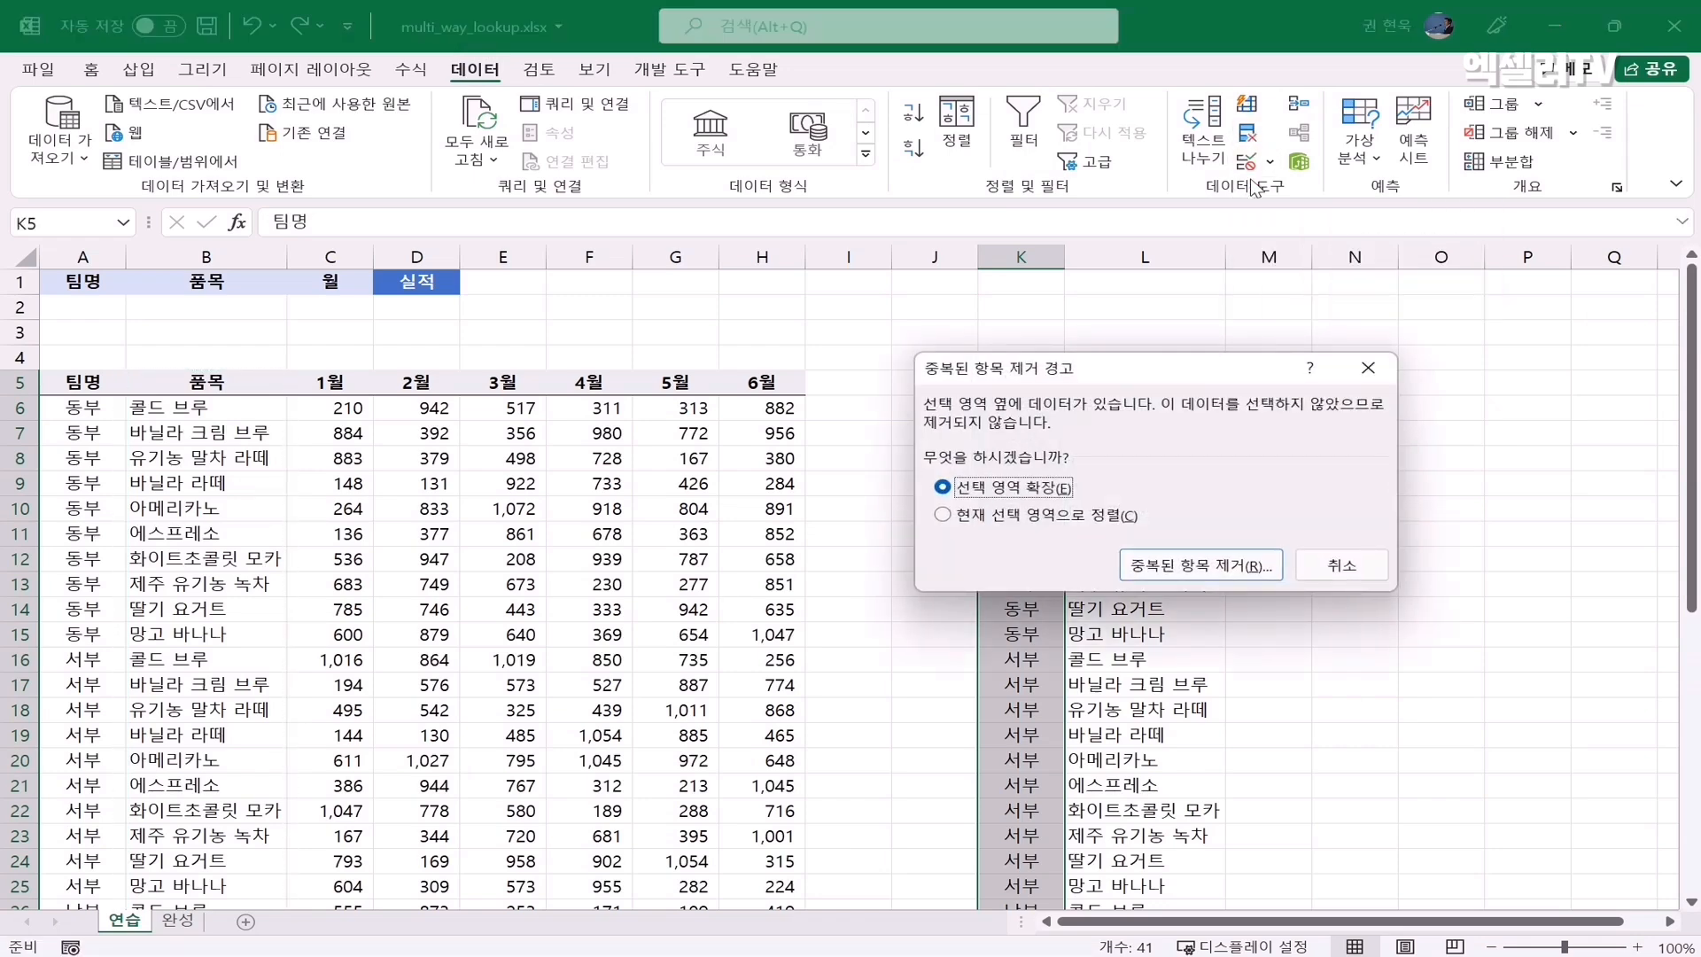
{"action": "left_click_drag", "start_coordinate": [1217, 370], "coordinate": [1446, 433]}
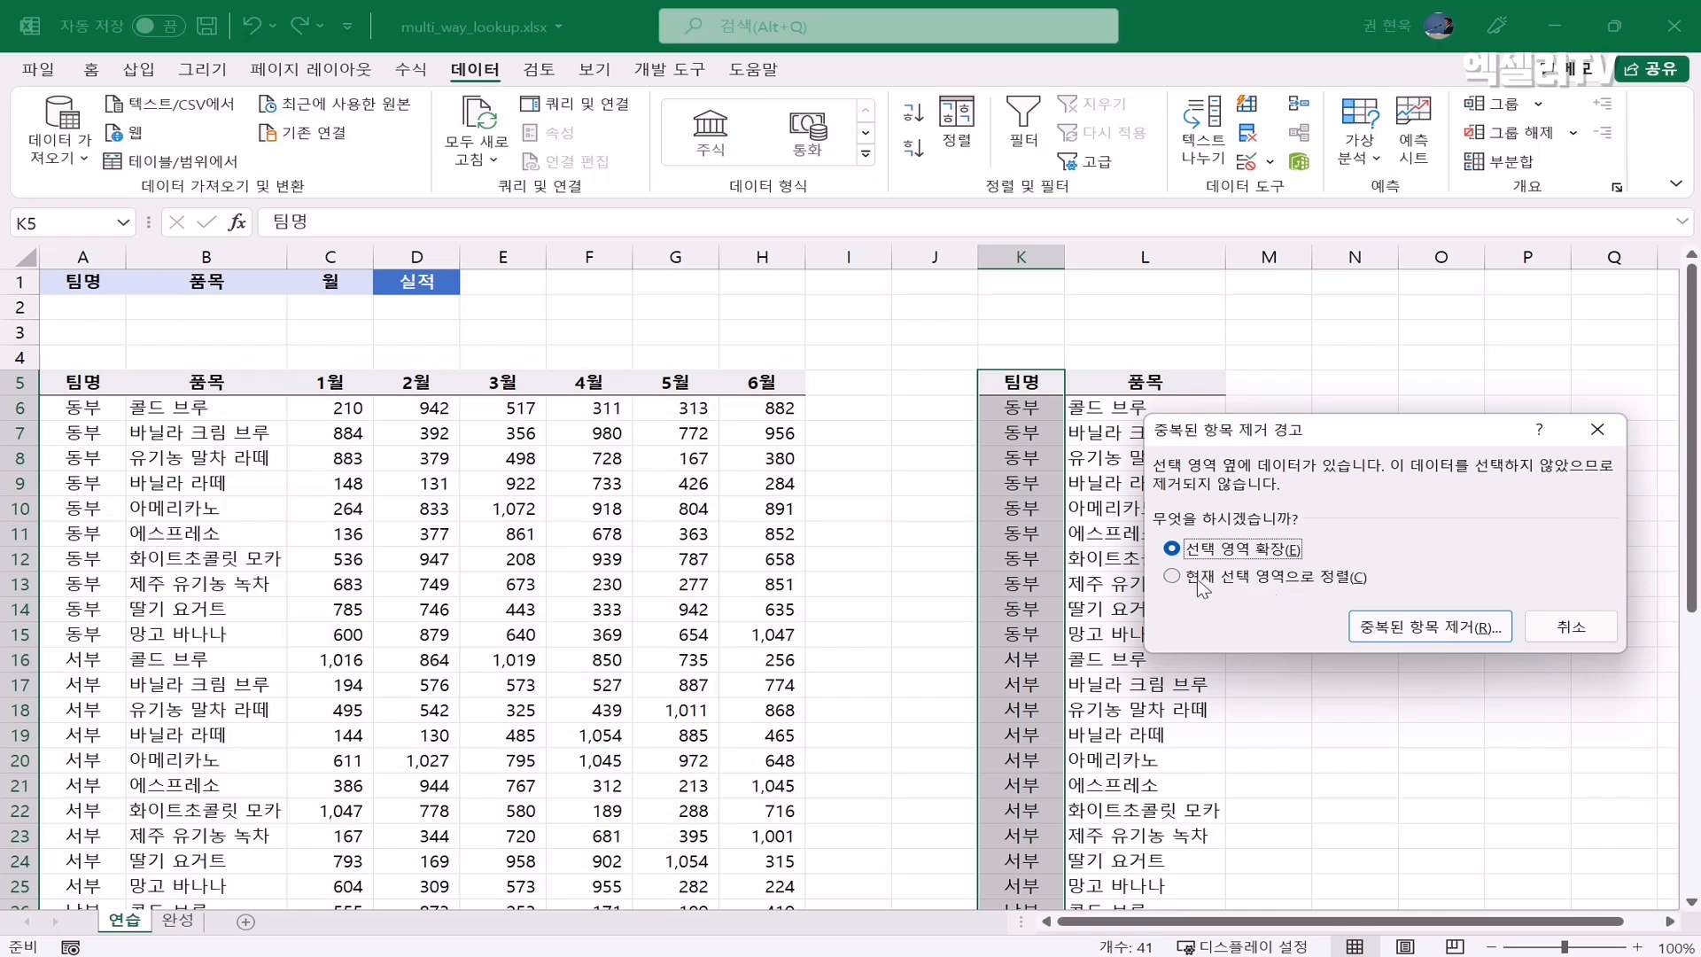
{"action": "left_click", "coordinate": [1172, 579]}
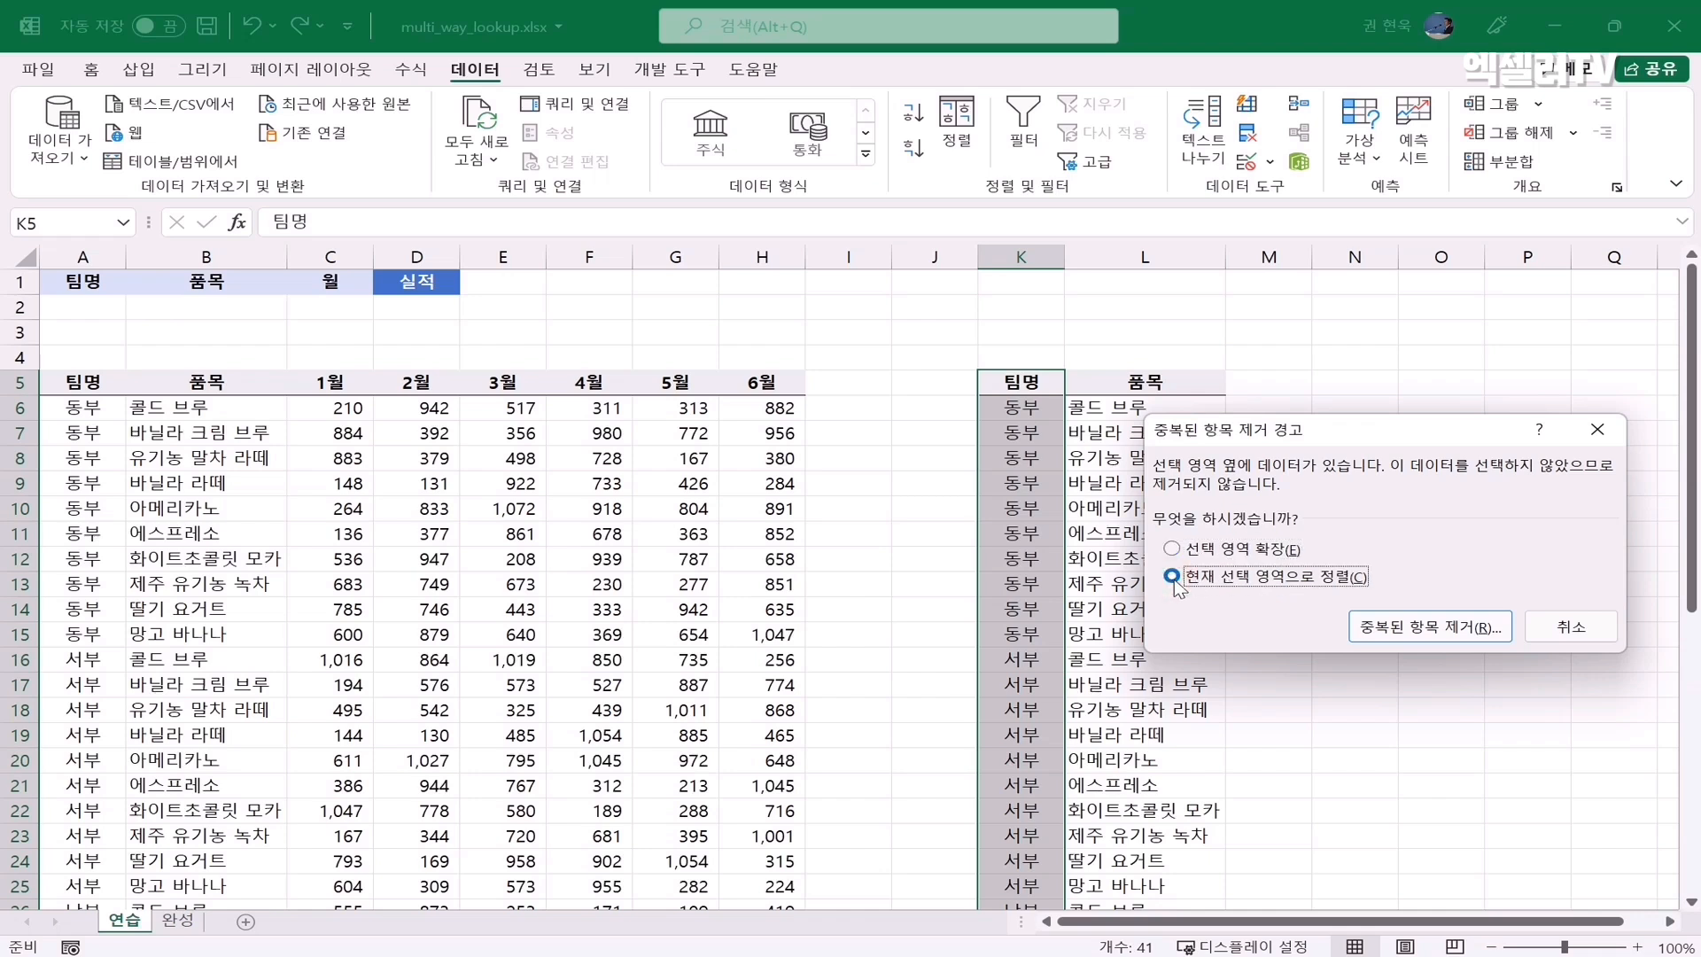
{"action": "left_click", "coordinate": [1420, 635]}
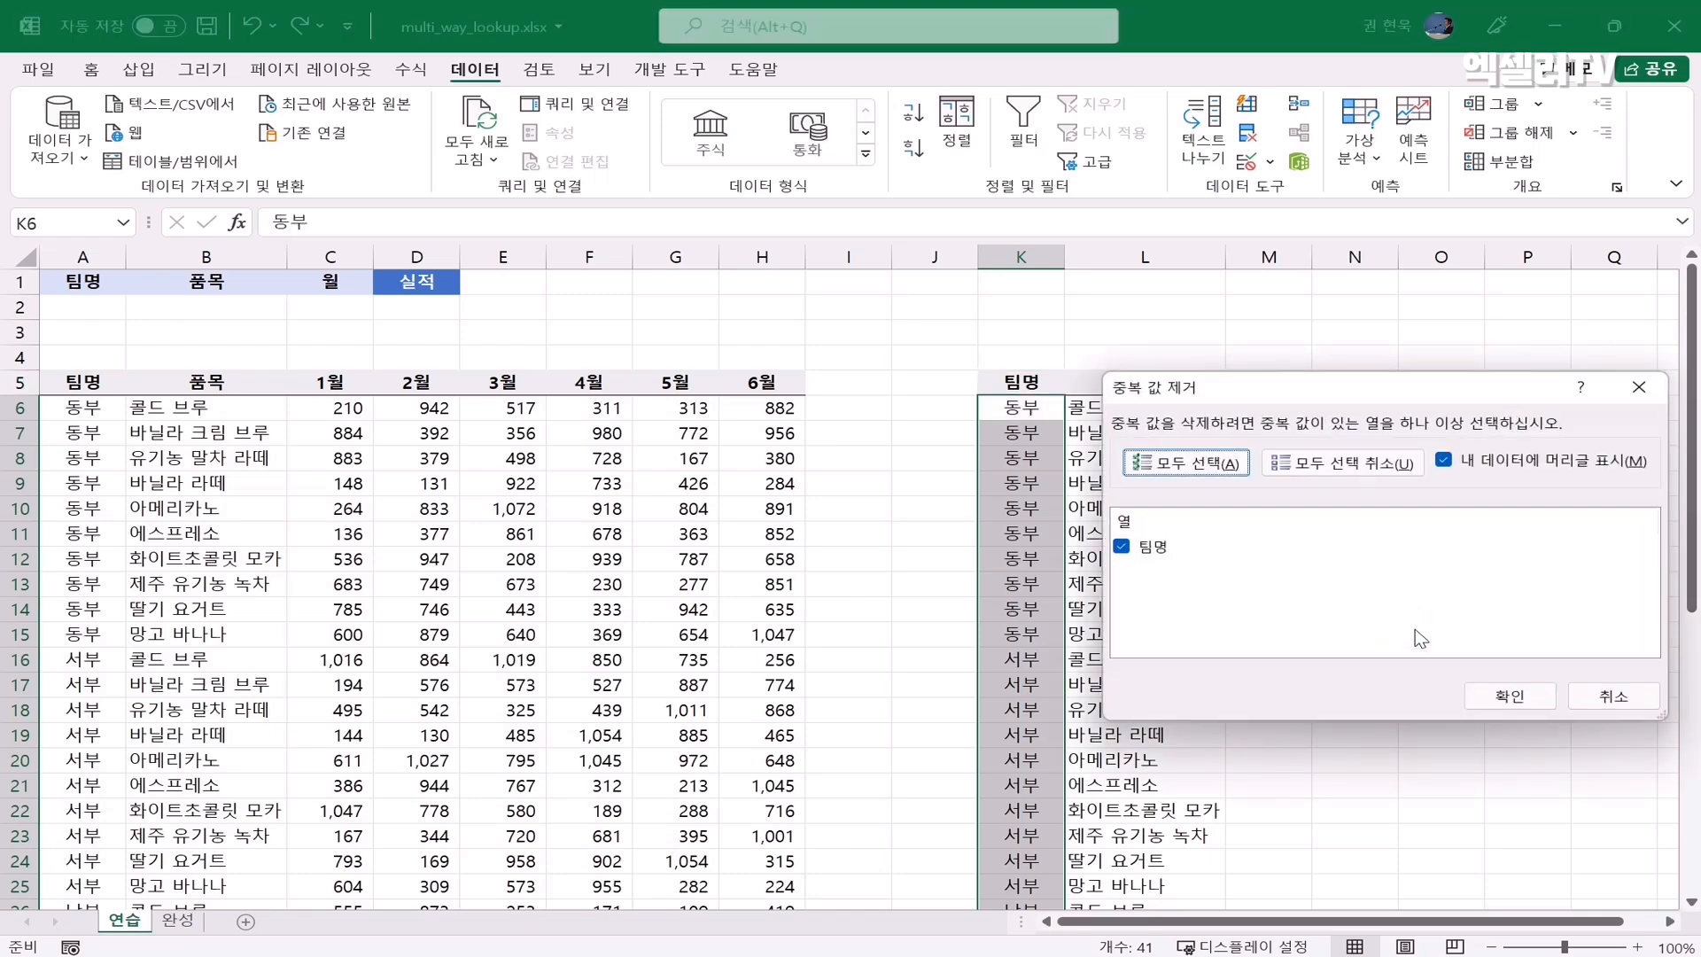
{"action": "left_click", "coordinate": [1509, 697]}
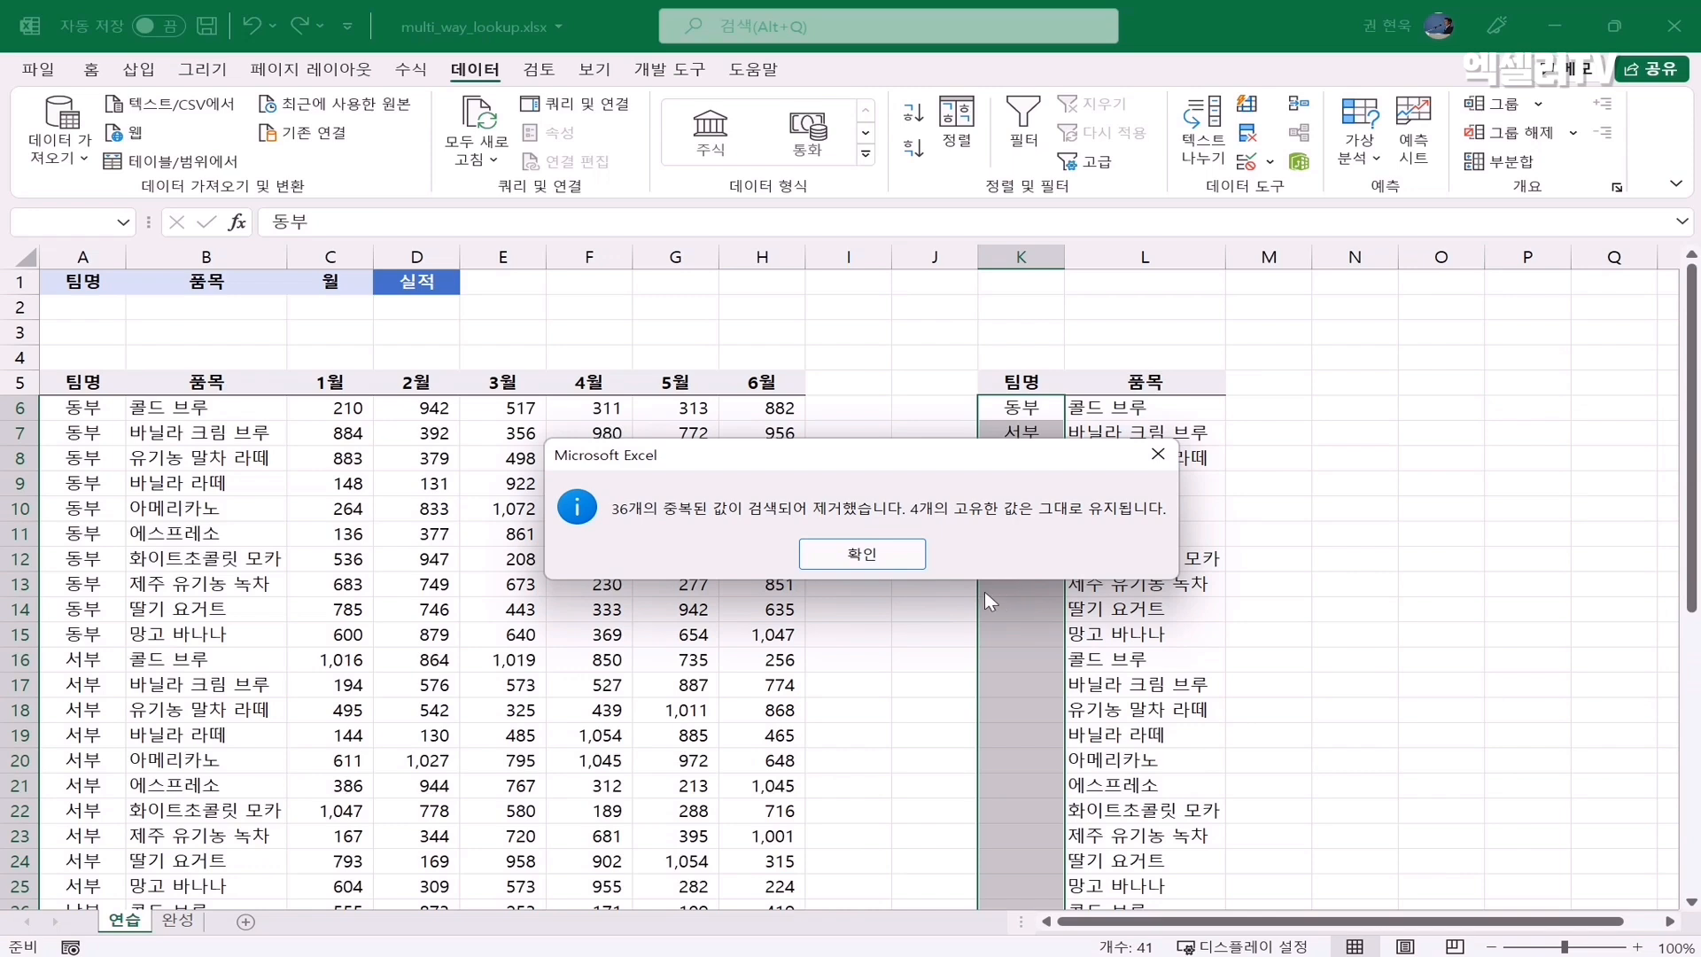
{"action": "left_click", "coordinate": [864, 555]}
{"action": "left_click", "coordinate": [1030, 410]}
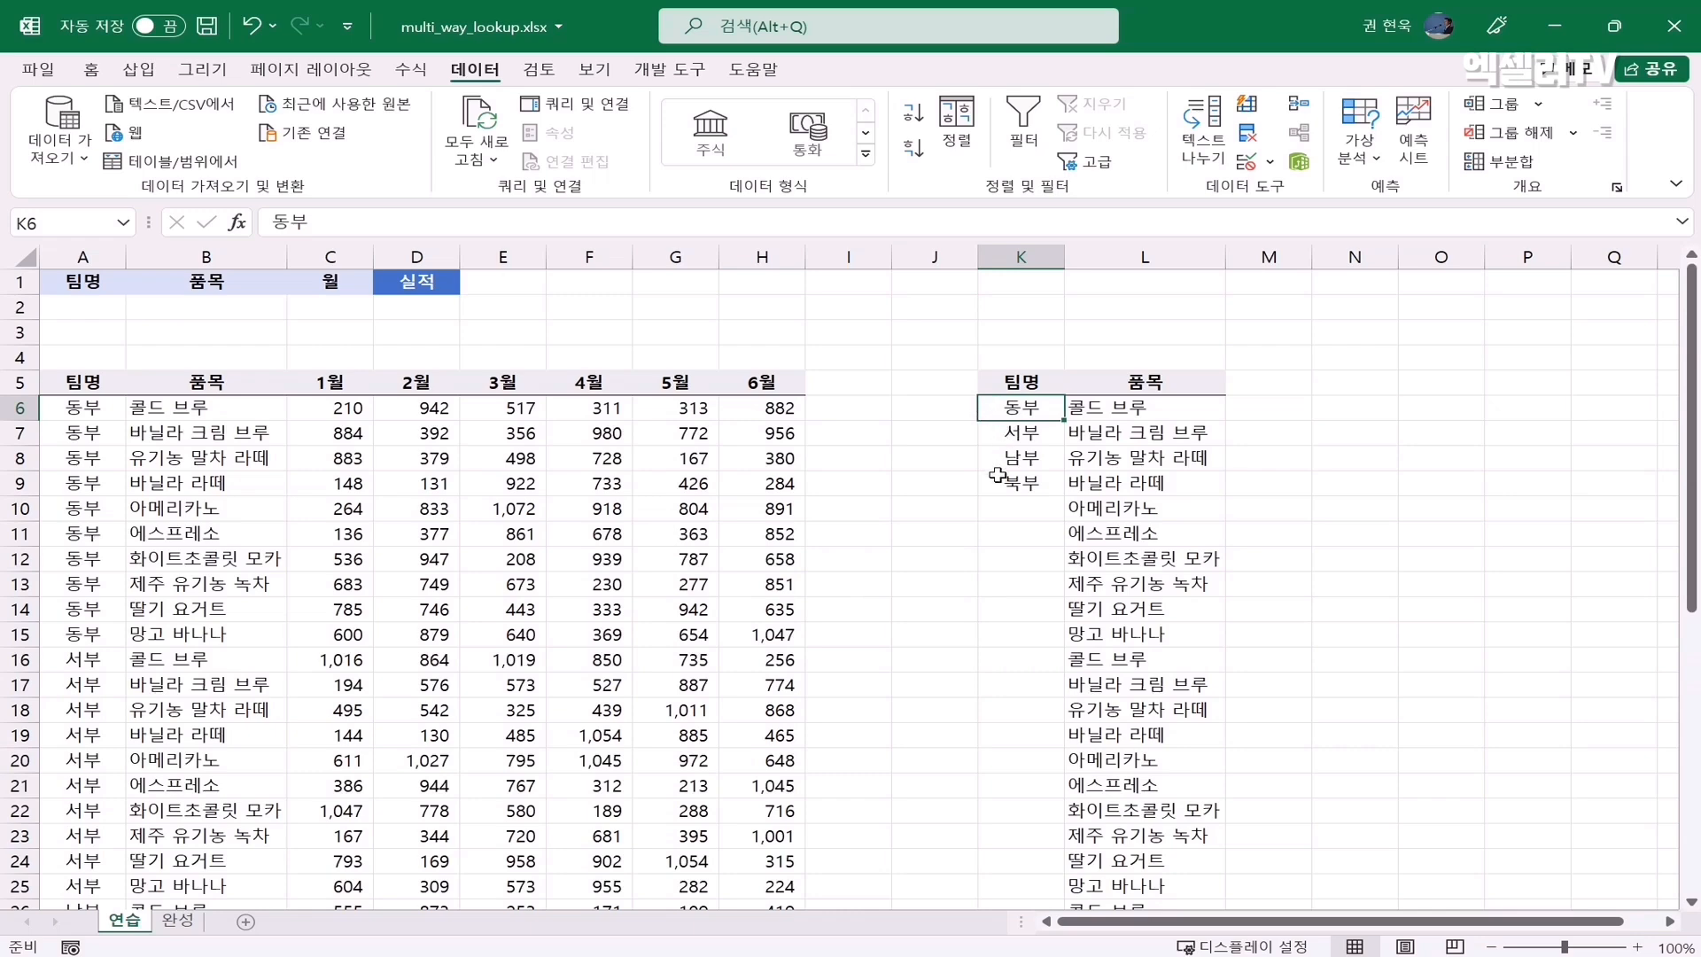
Step: Remove duplicates from the copied 품목 list in column L, limited to the current selection and treating the first row as a header
{"action": "left_click", "coordinate": [1123, 390]}
{"action": "key", "text": "ctrl+shift+Down"}
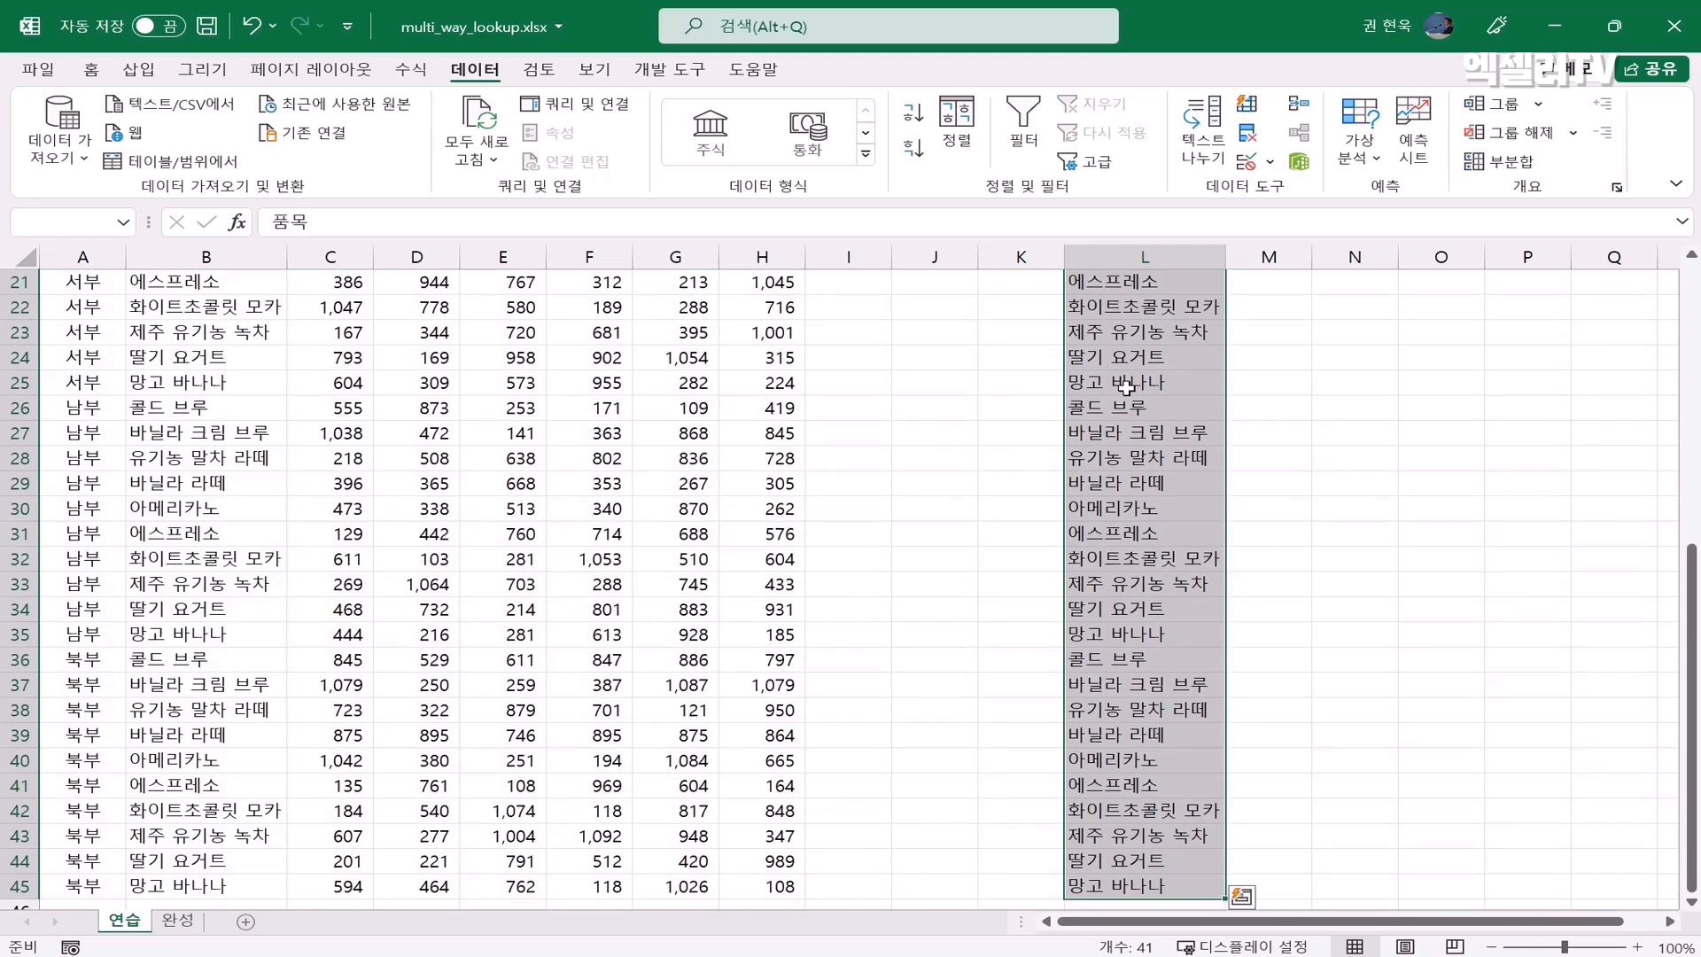
{"action": "scroll", "coordinate": [1126, 387], "scroll_direction": "up", "scroll_amount": 7}
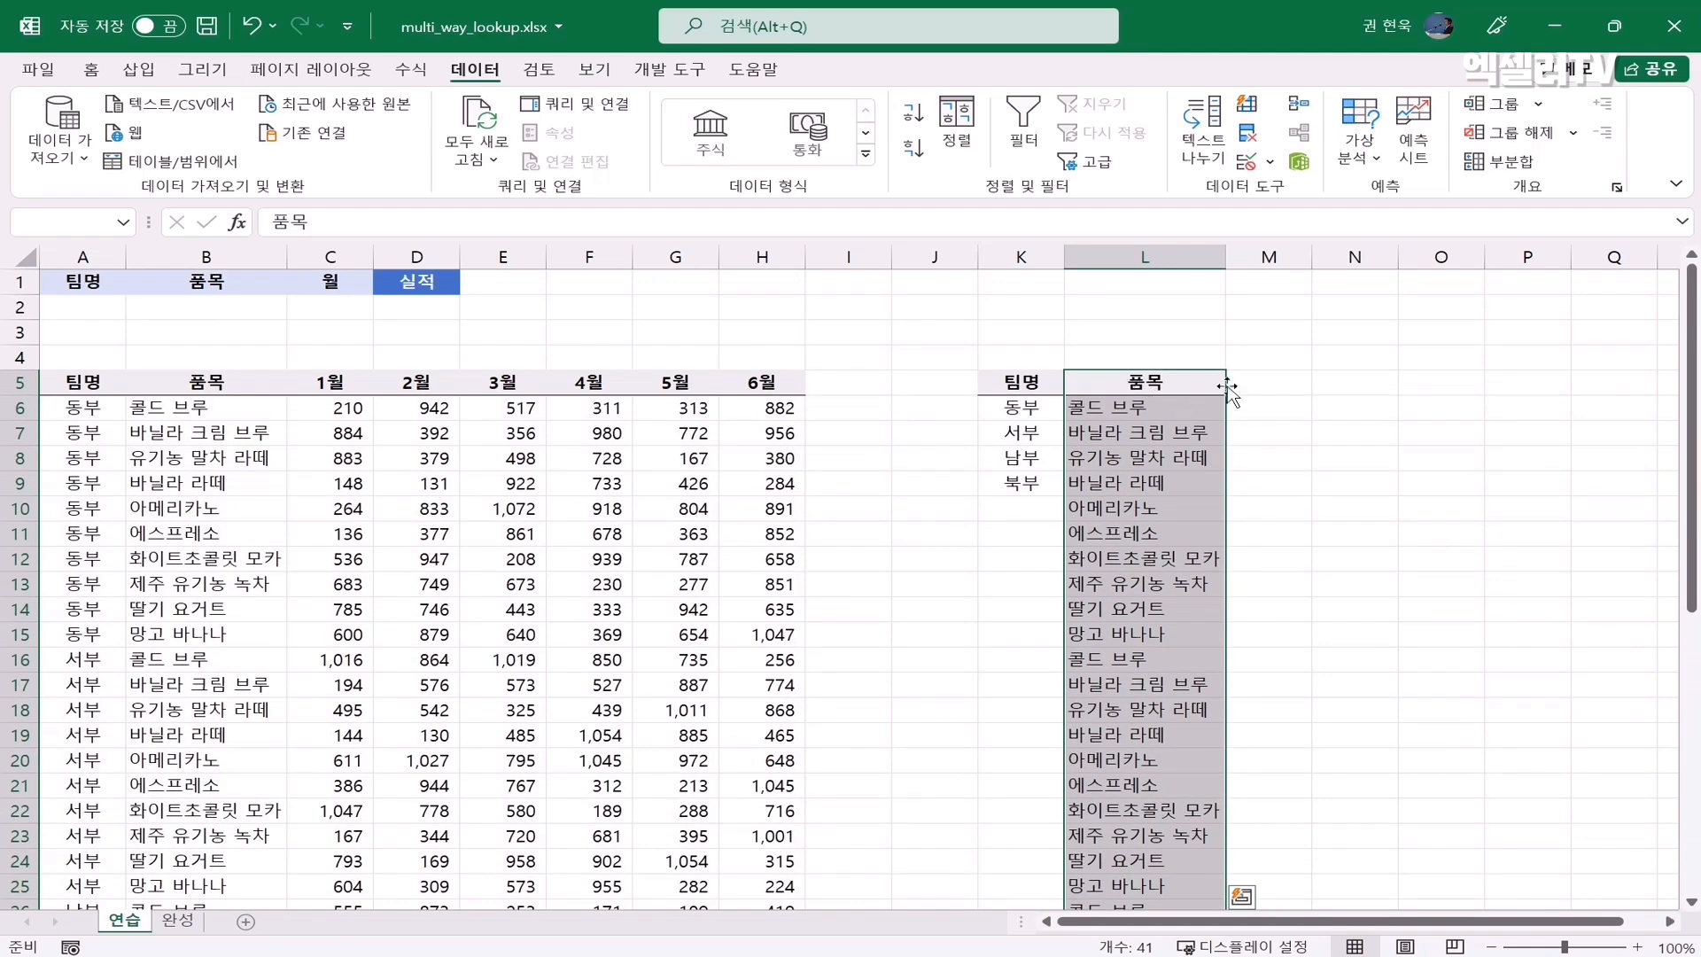
{"action": "left_click", "coordinate": [1248, 139]}
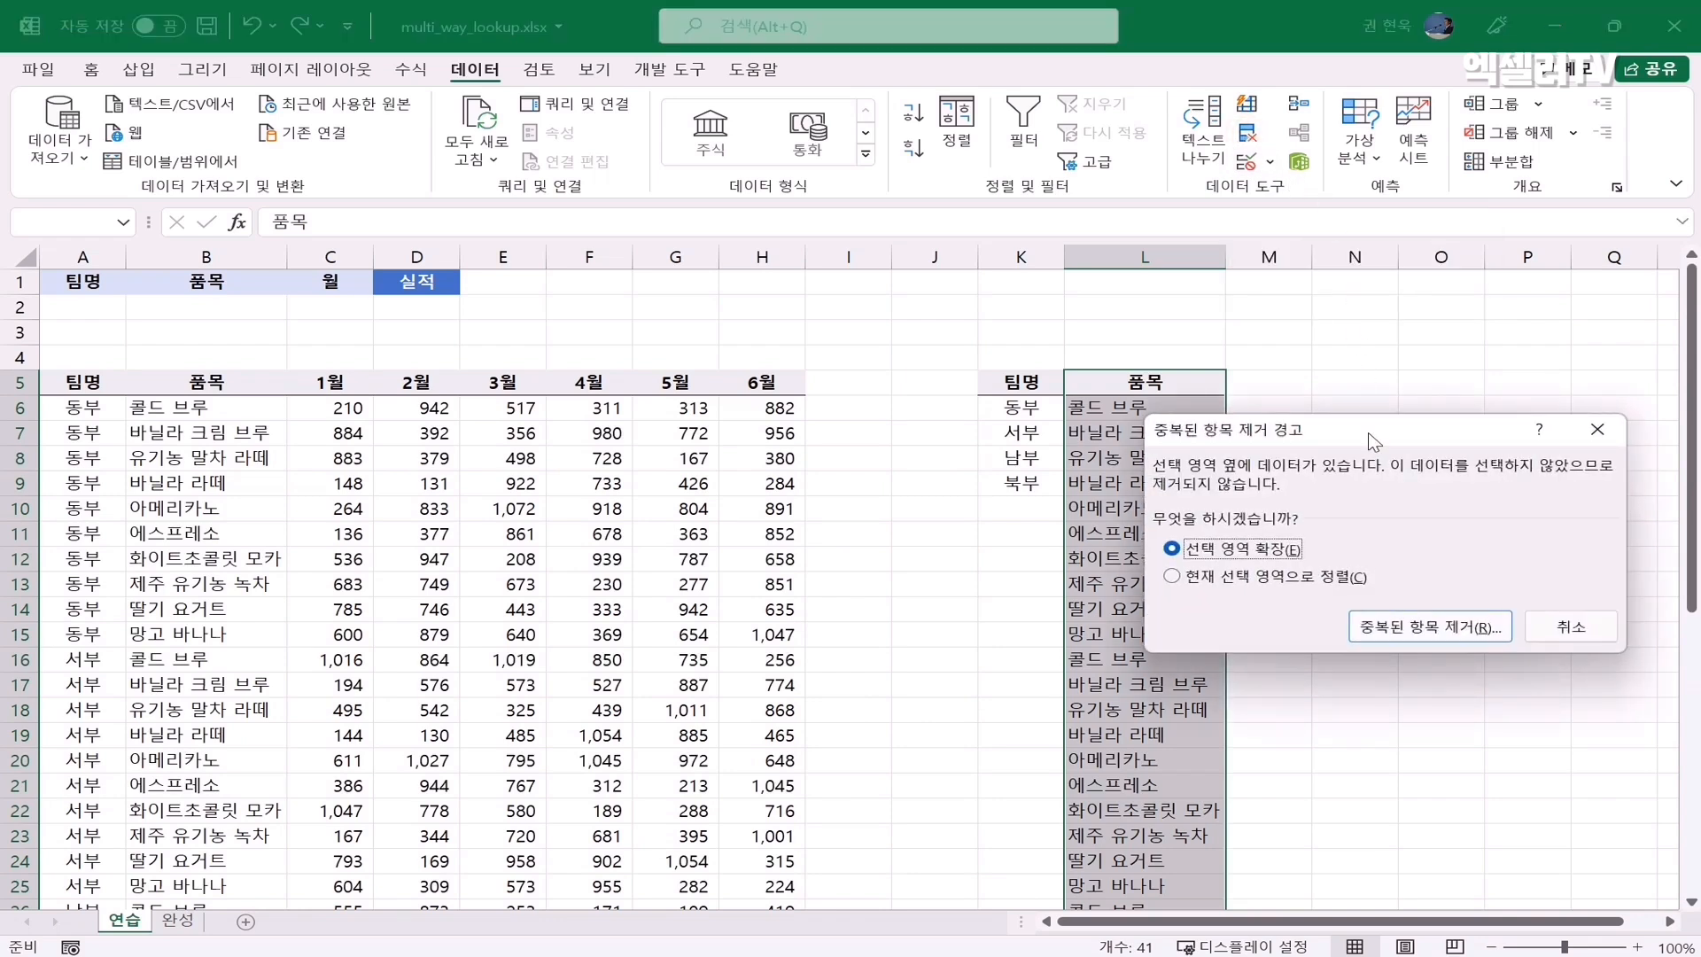
{"action": "left_click", "coordinate": [1296, 585]}
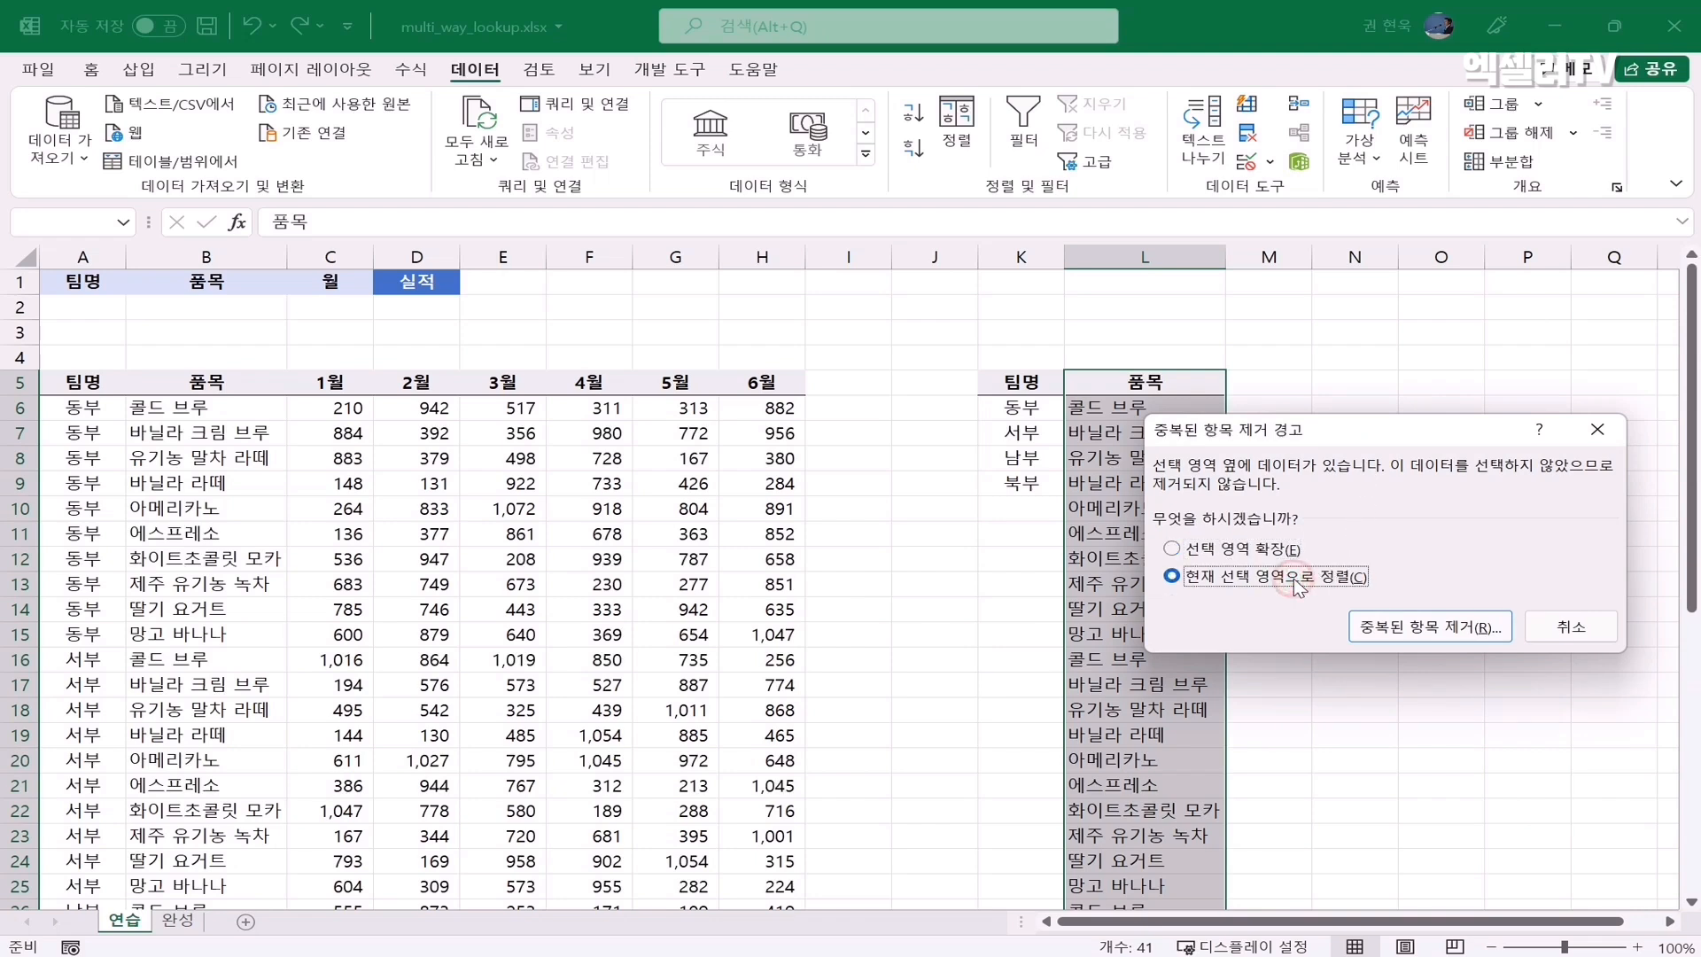
{"action": "left_click", "coordinate": [1417, 632]}
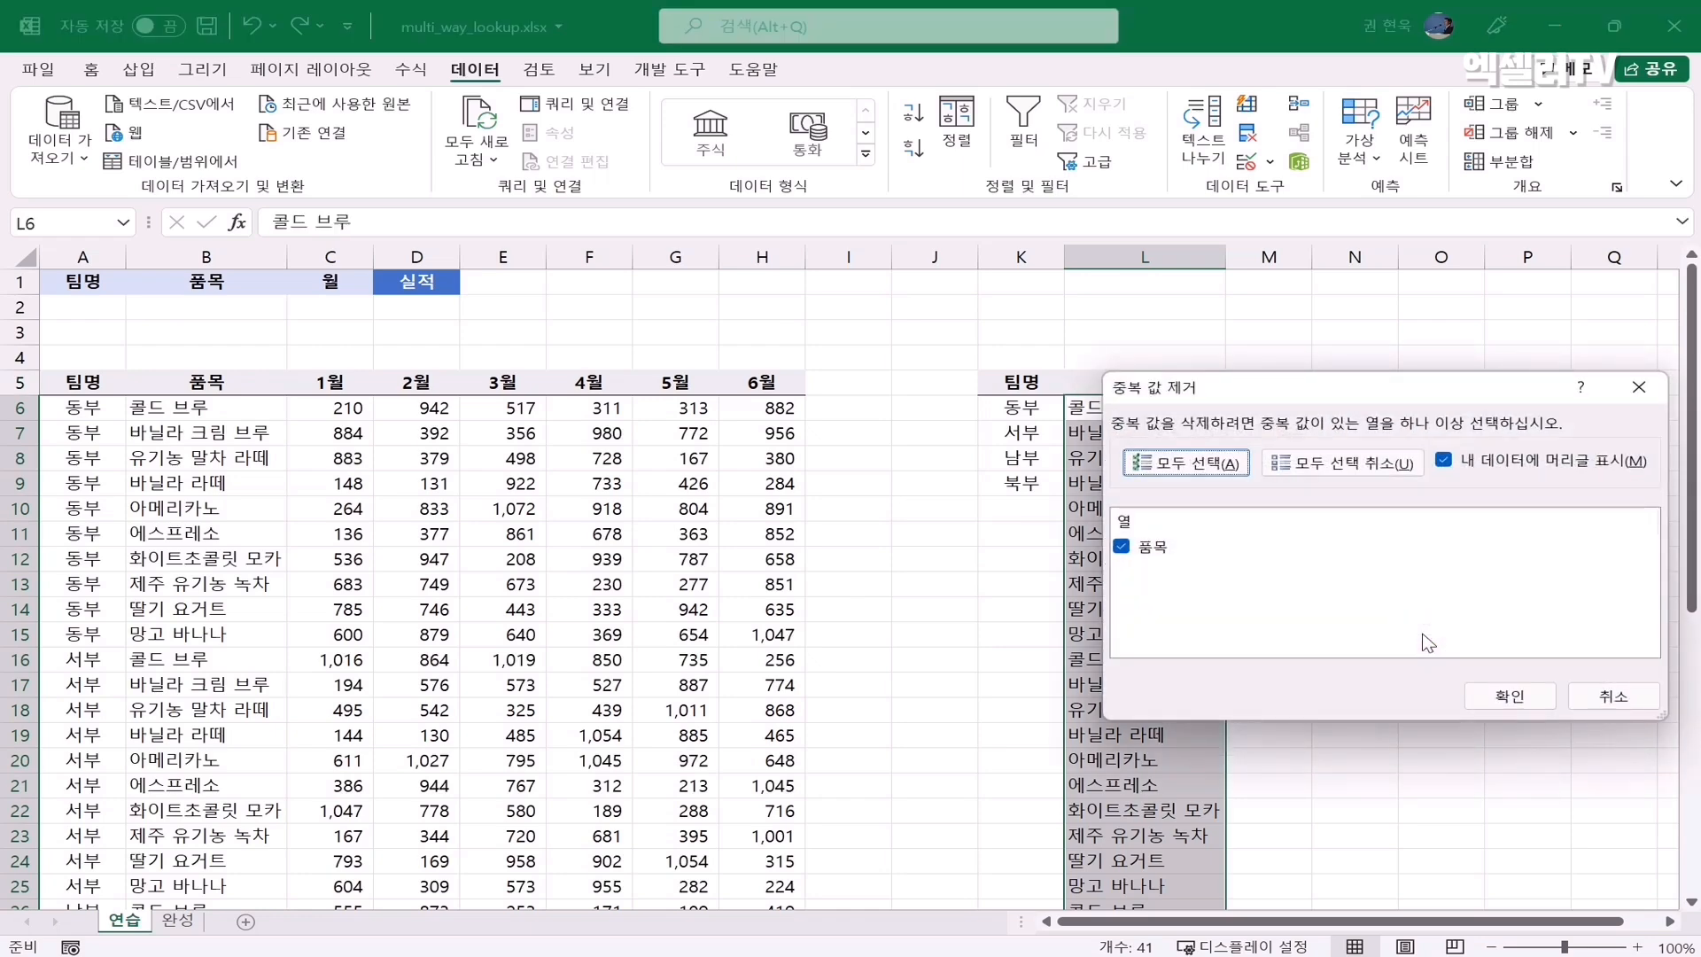
{"action": "left_click", "coordinate": [1529, 694]}
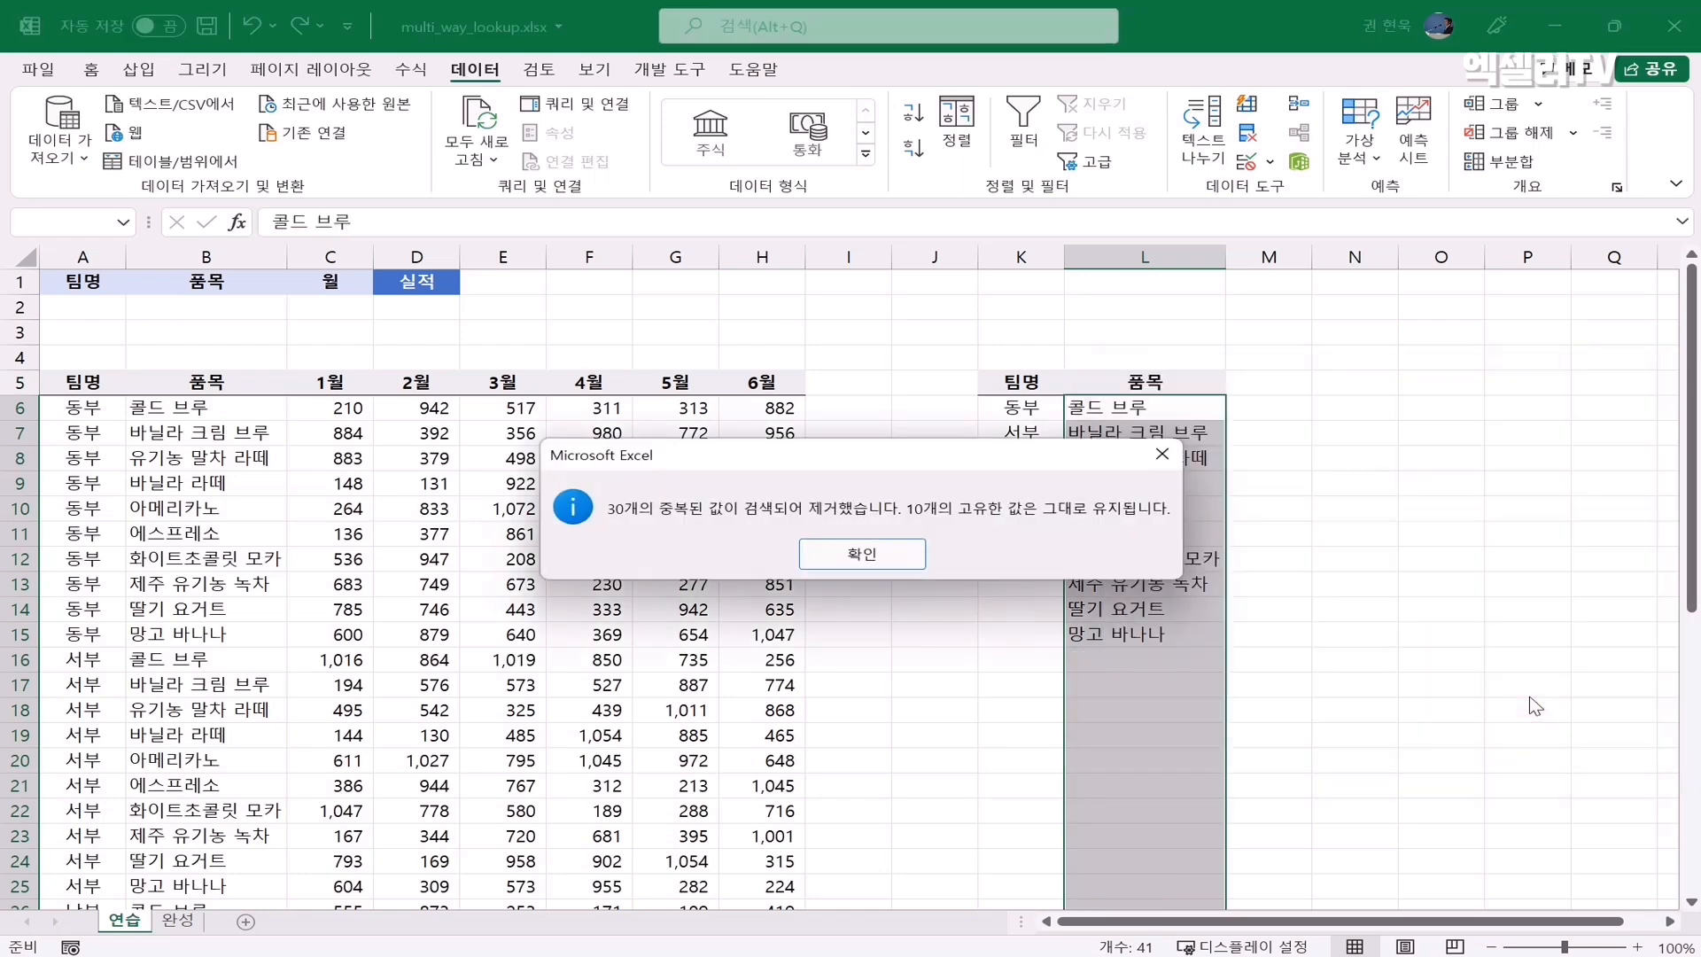
{"action": "left_click", "coordinate": [864, 554]}
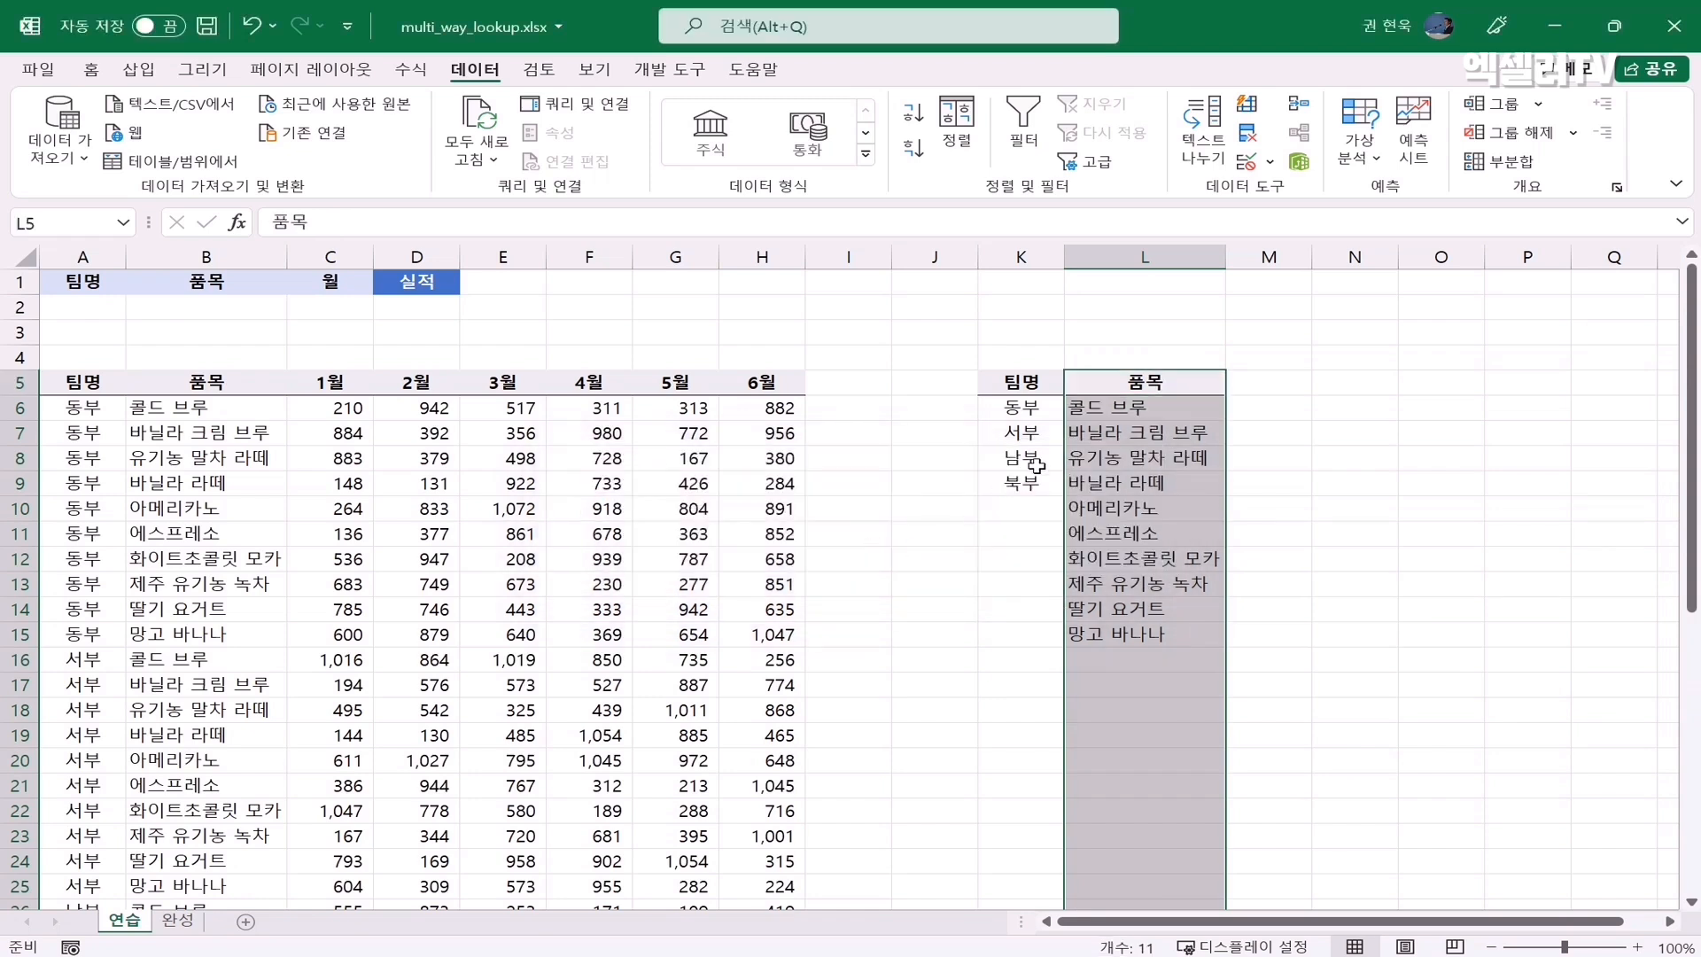
{"action": "left_click", "coordinate": [1109, 411]}
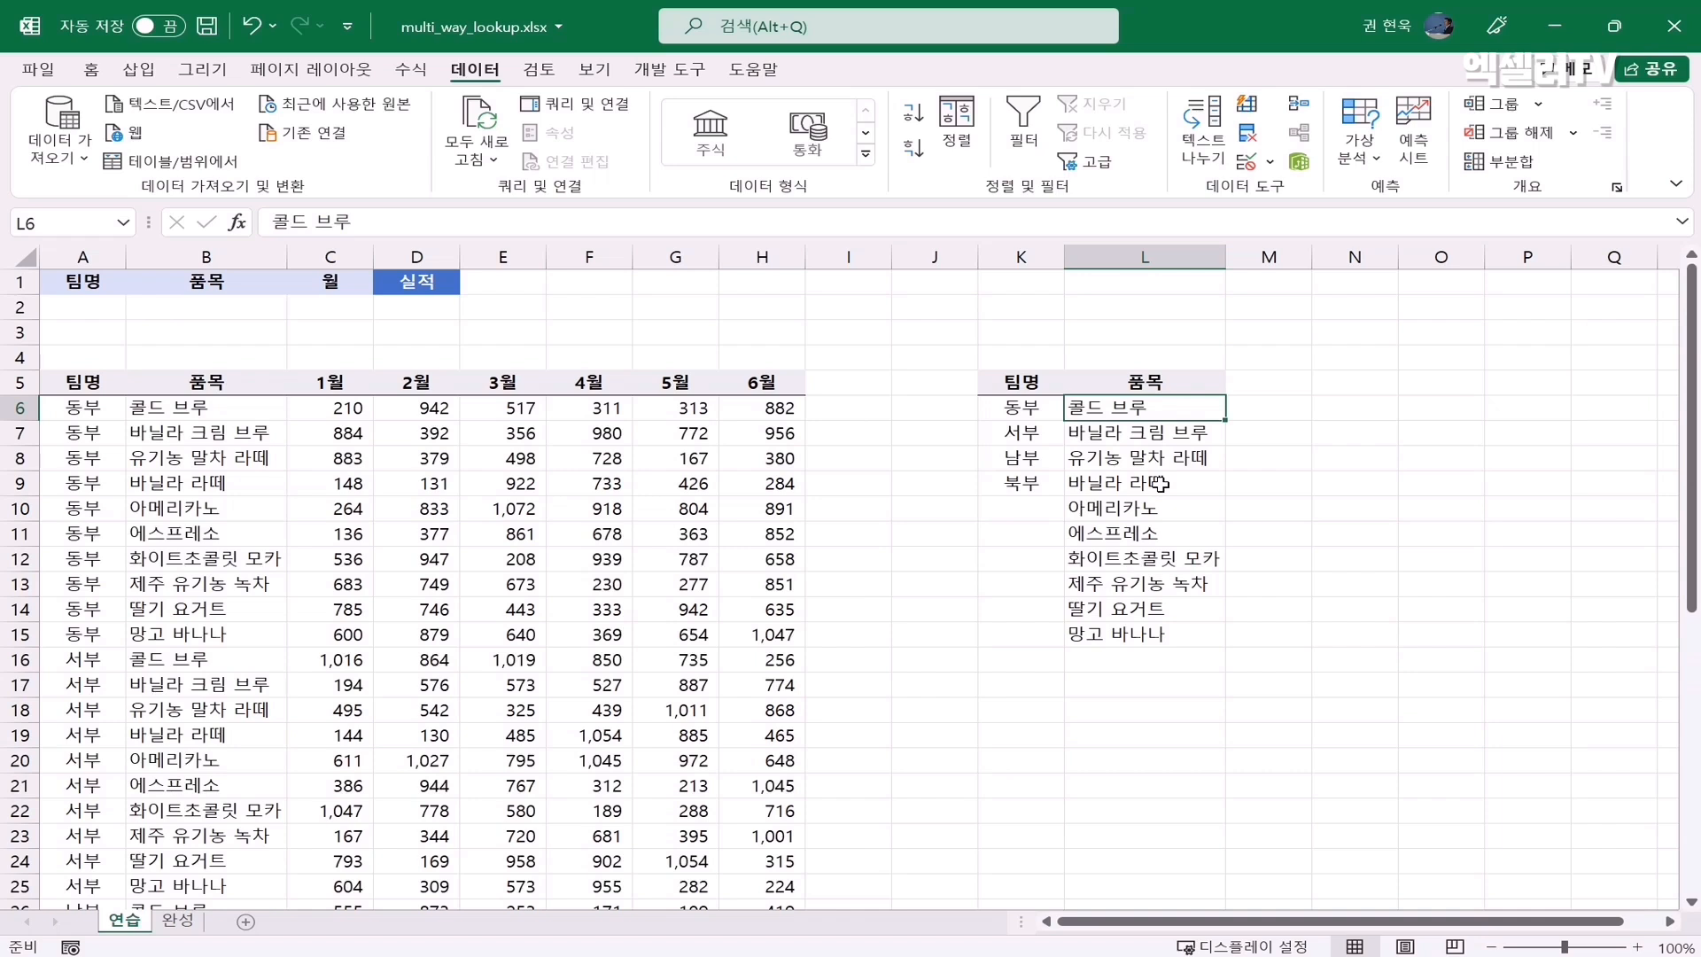
Step: Add a list validation to the 팀명 criteria cell A2 with source =$K$6:$K$9, and choose 동부 from its drop-down
{"action": "left_click", "coordinate": [97, 307]}
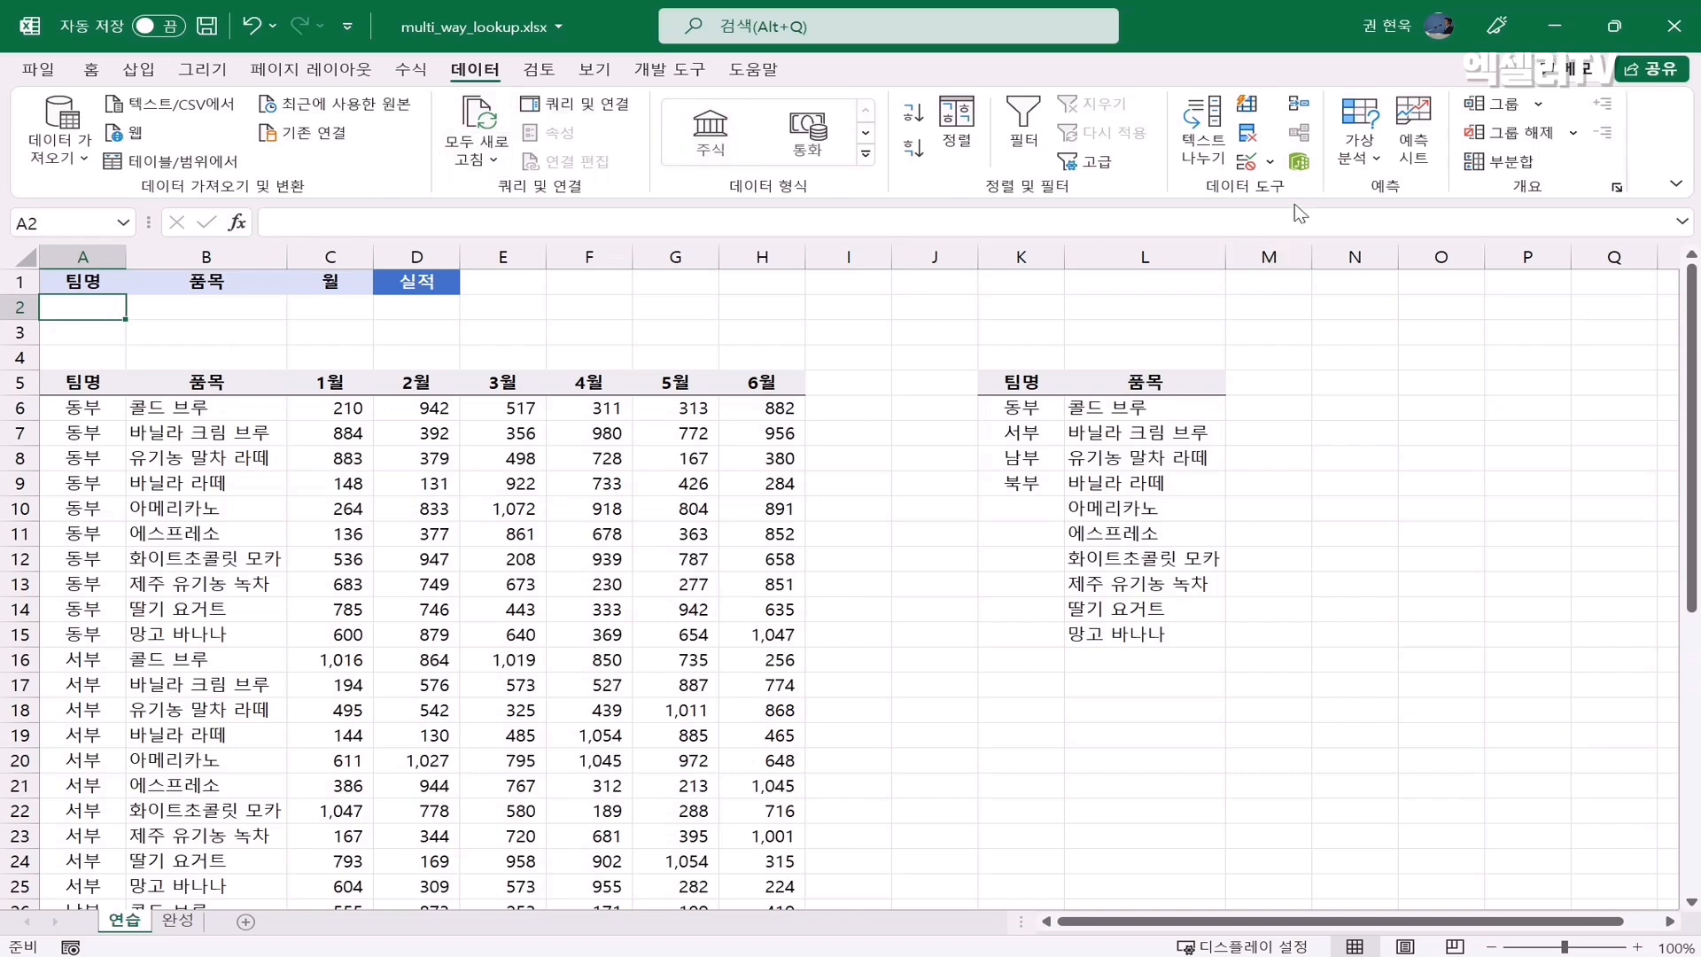
{"action": "left_click", "coordinate": [1246, 163]}
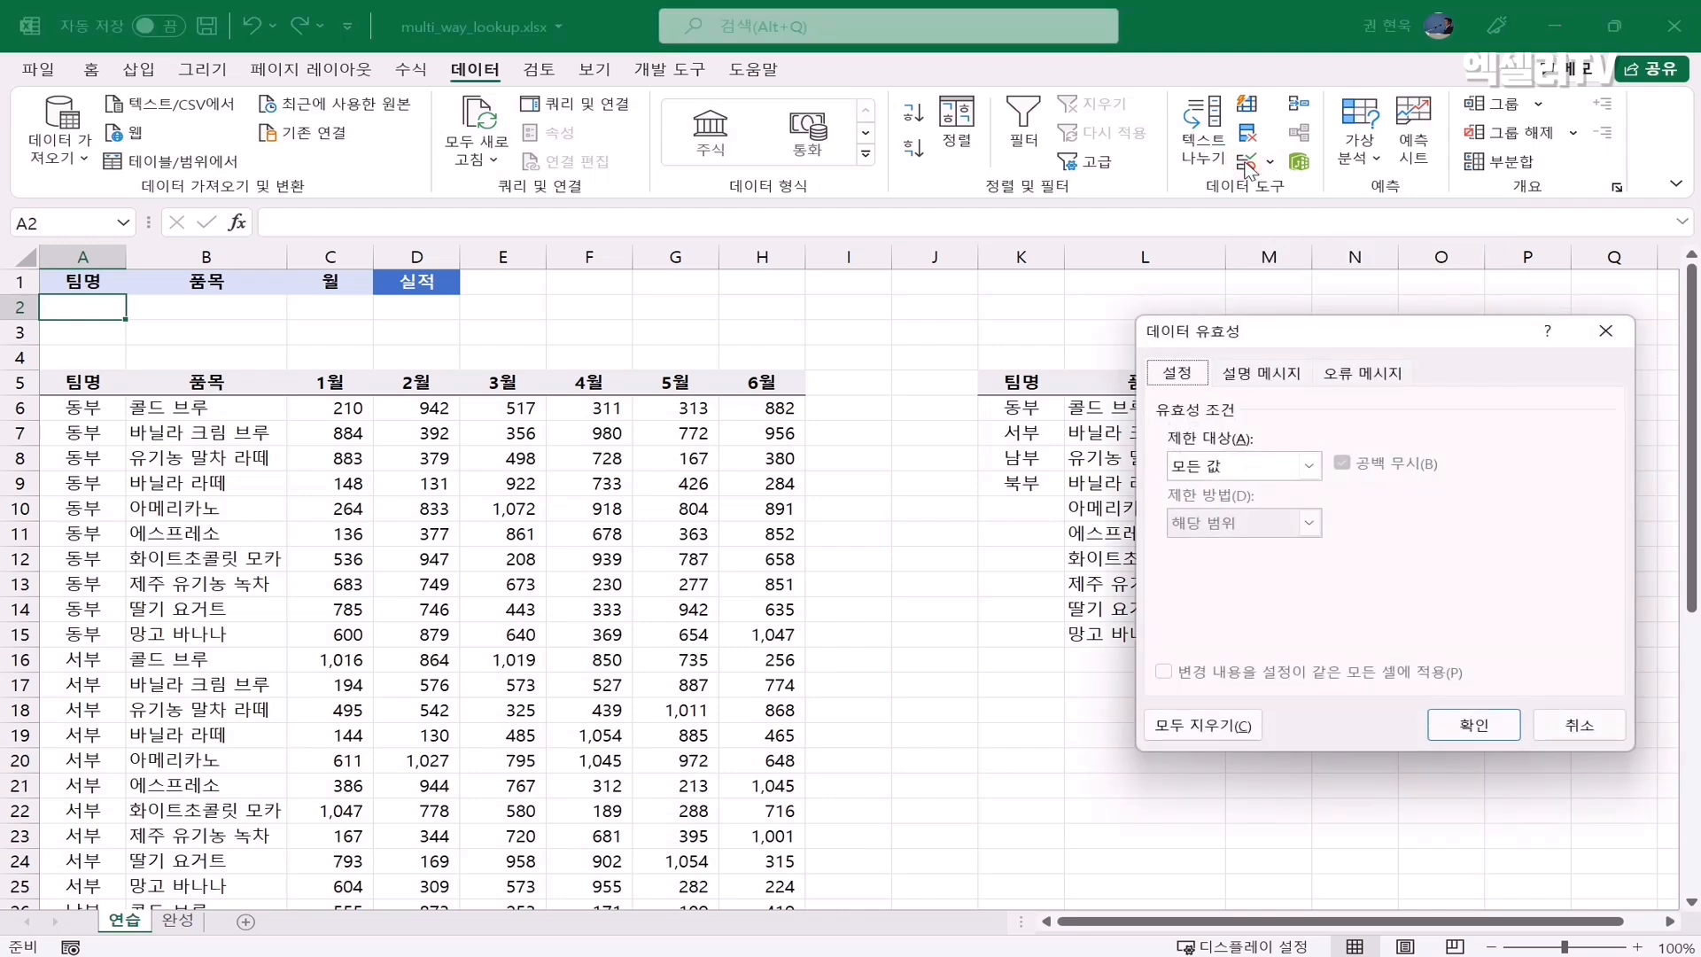
{"action": "left_click", "coordinate": [1308, 466]}
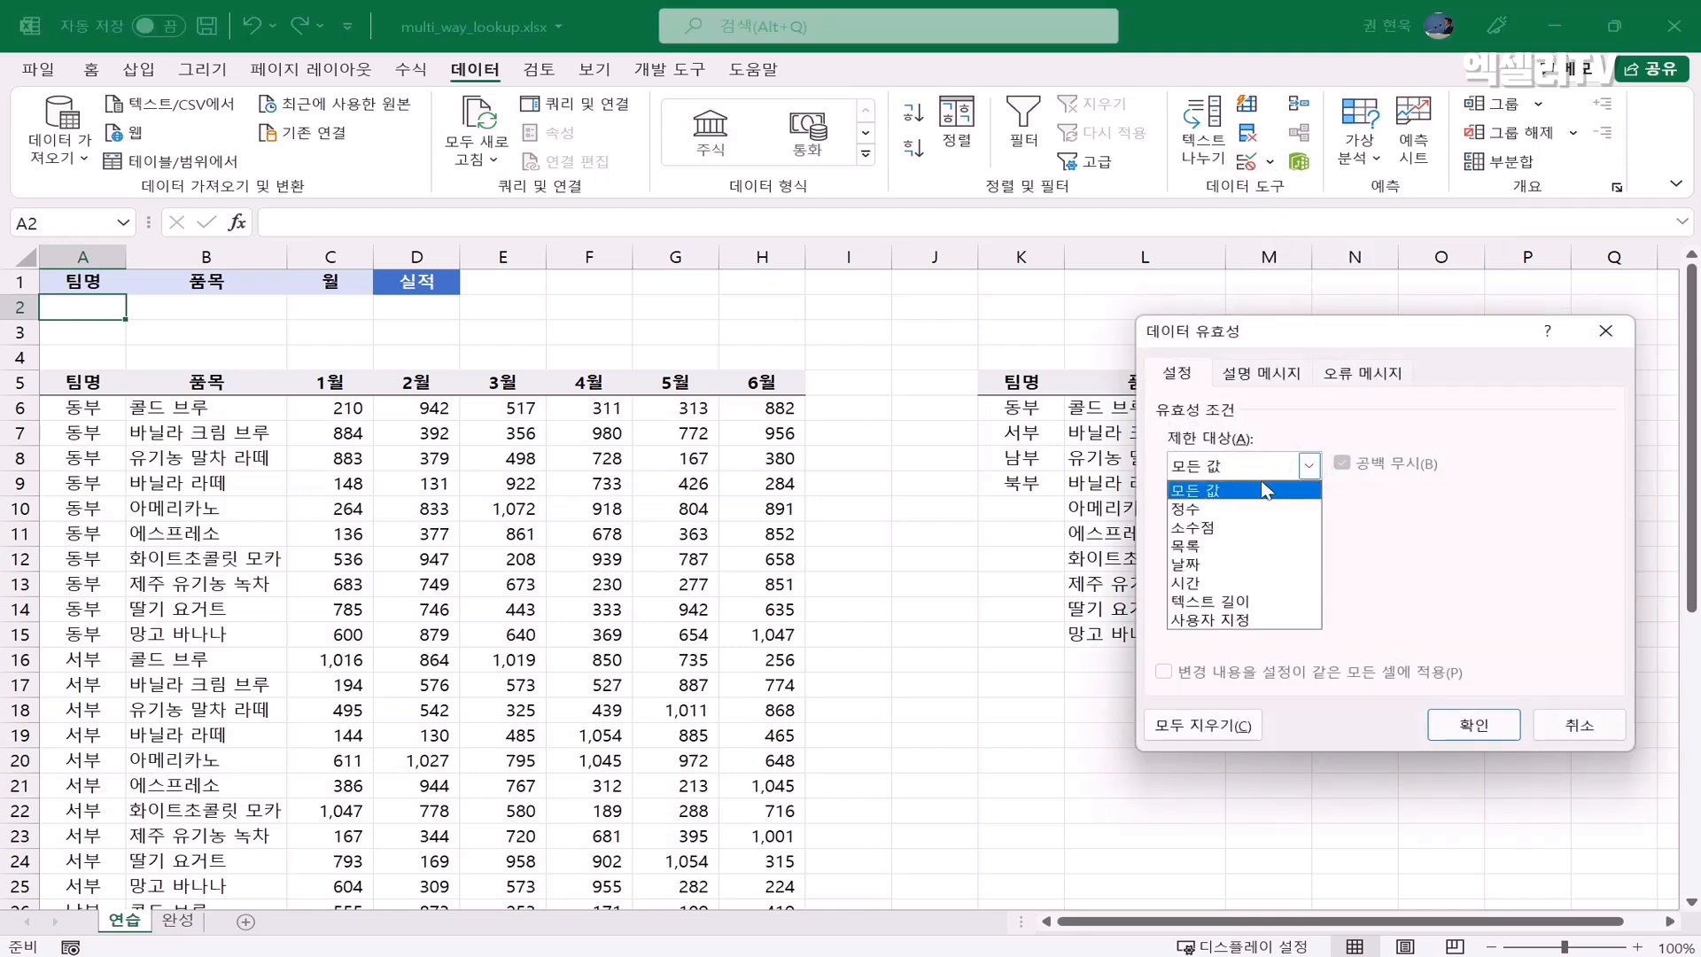
{"action": "left_click", "coordinate": [1214, 546]}
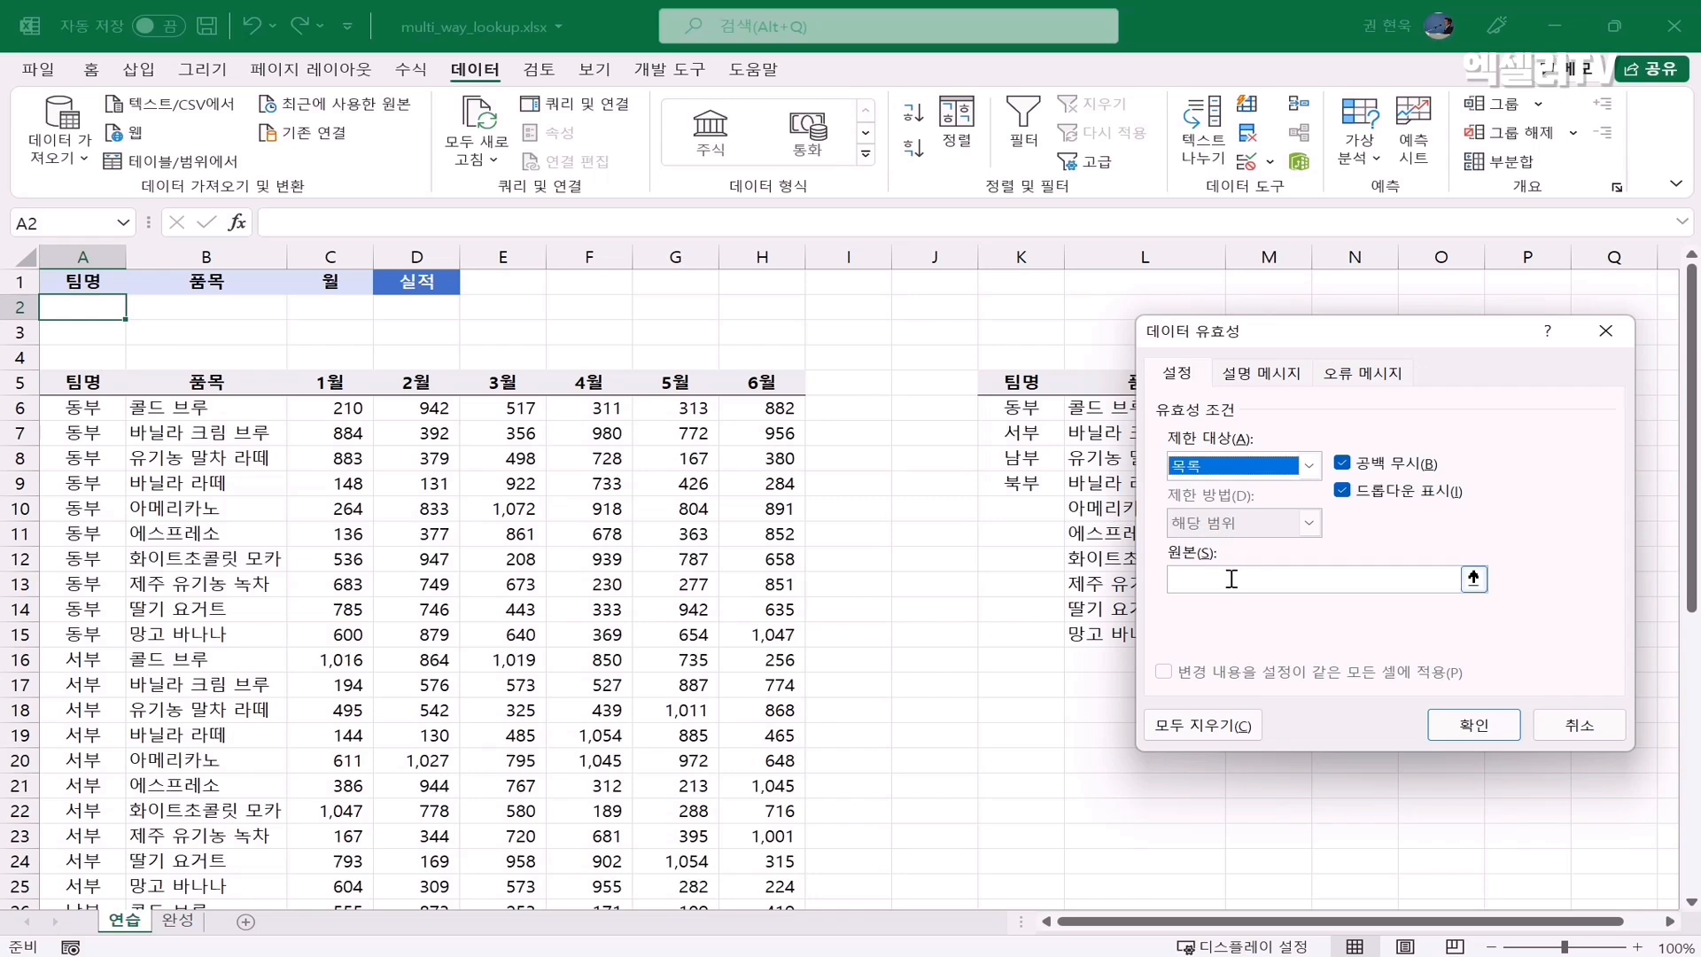
{"action": "left_click", "coordinate": [1230, 578]}
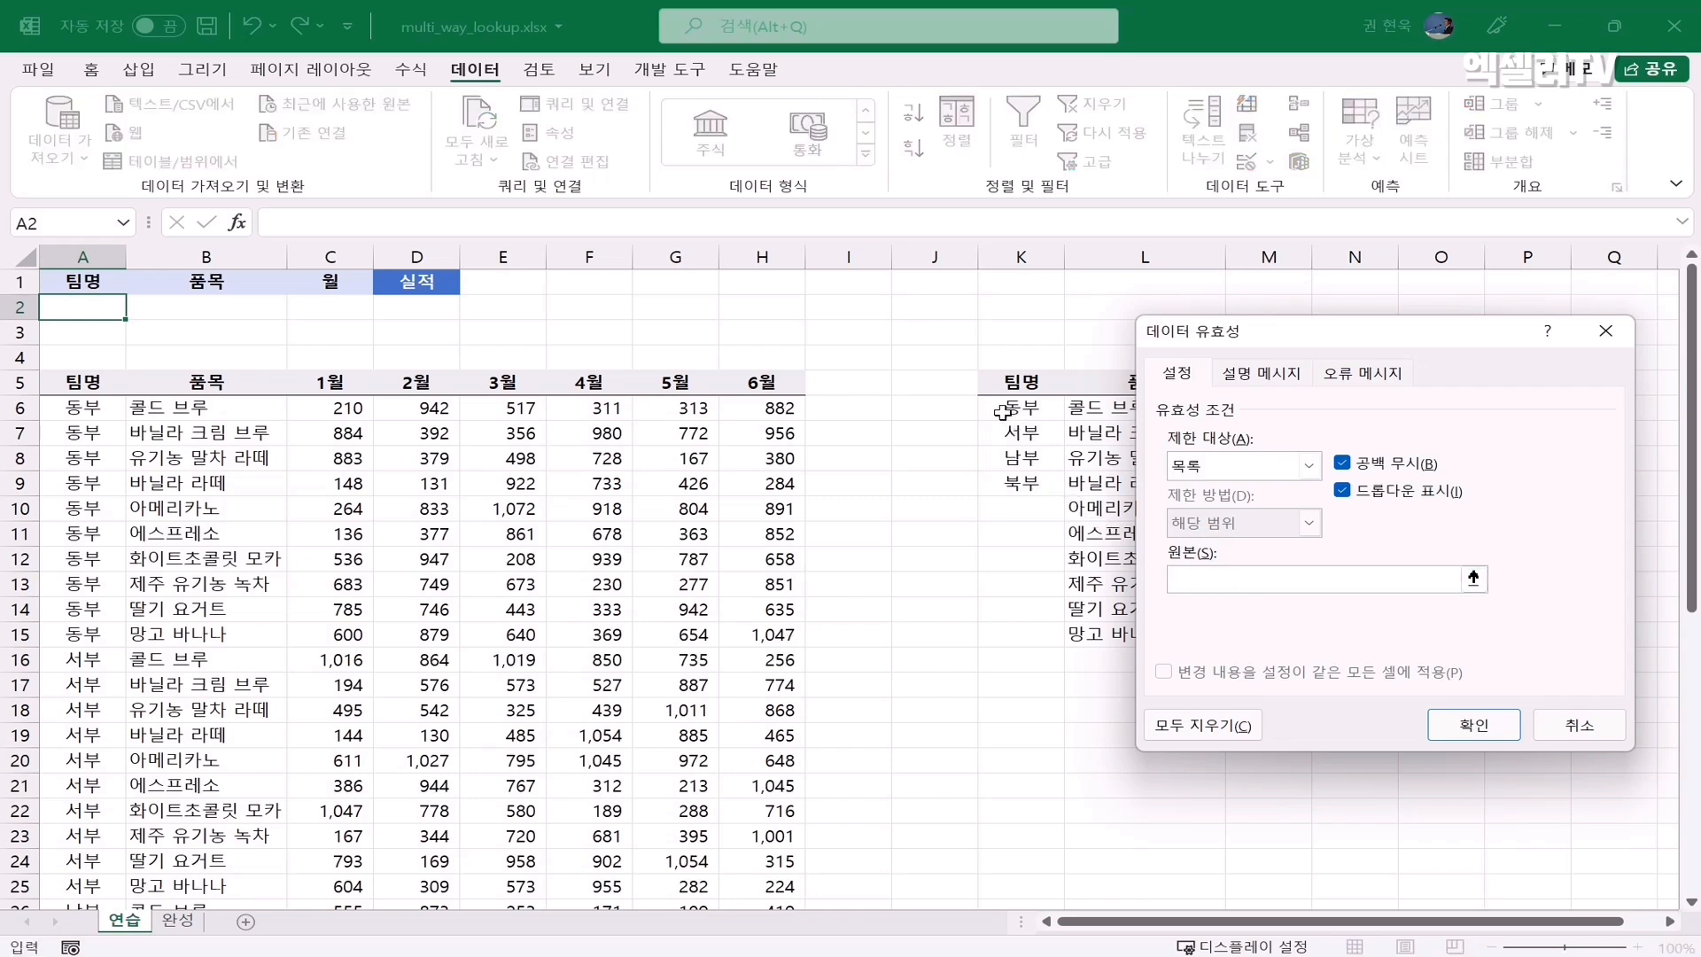
{"action": "left_click_drag", "start_coordinate": [1003, 412], "coordinate": [1006, 481]}
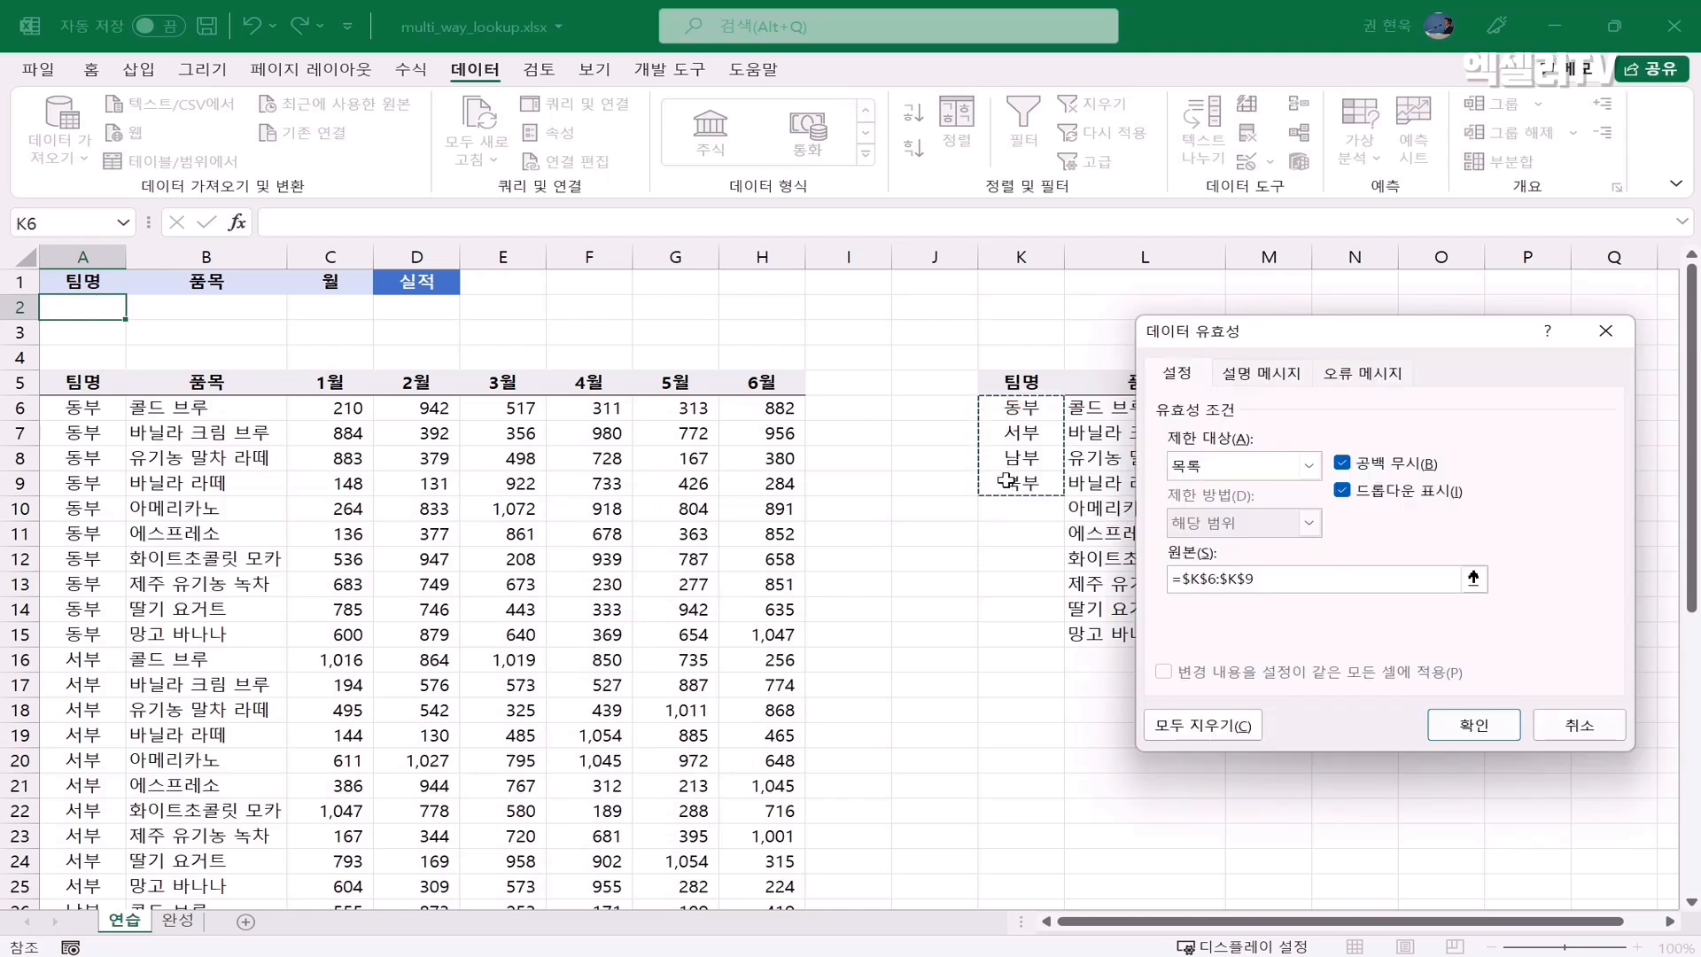
{"action": "left_click", "coordinate": [1446, 727]}
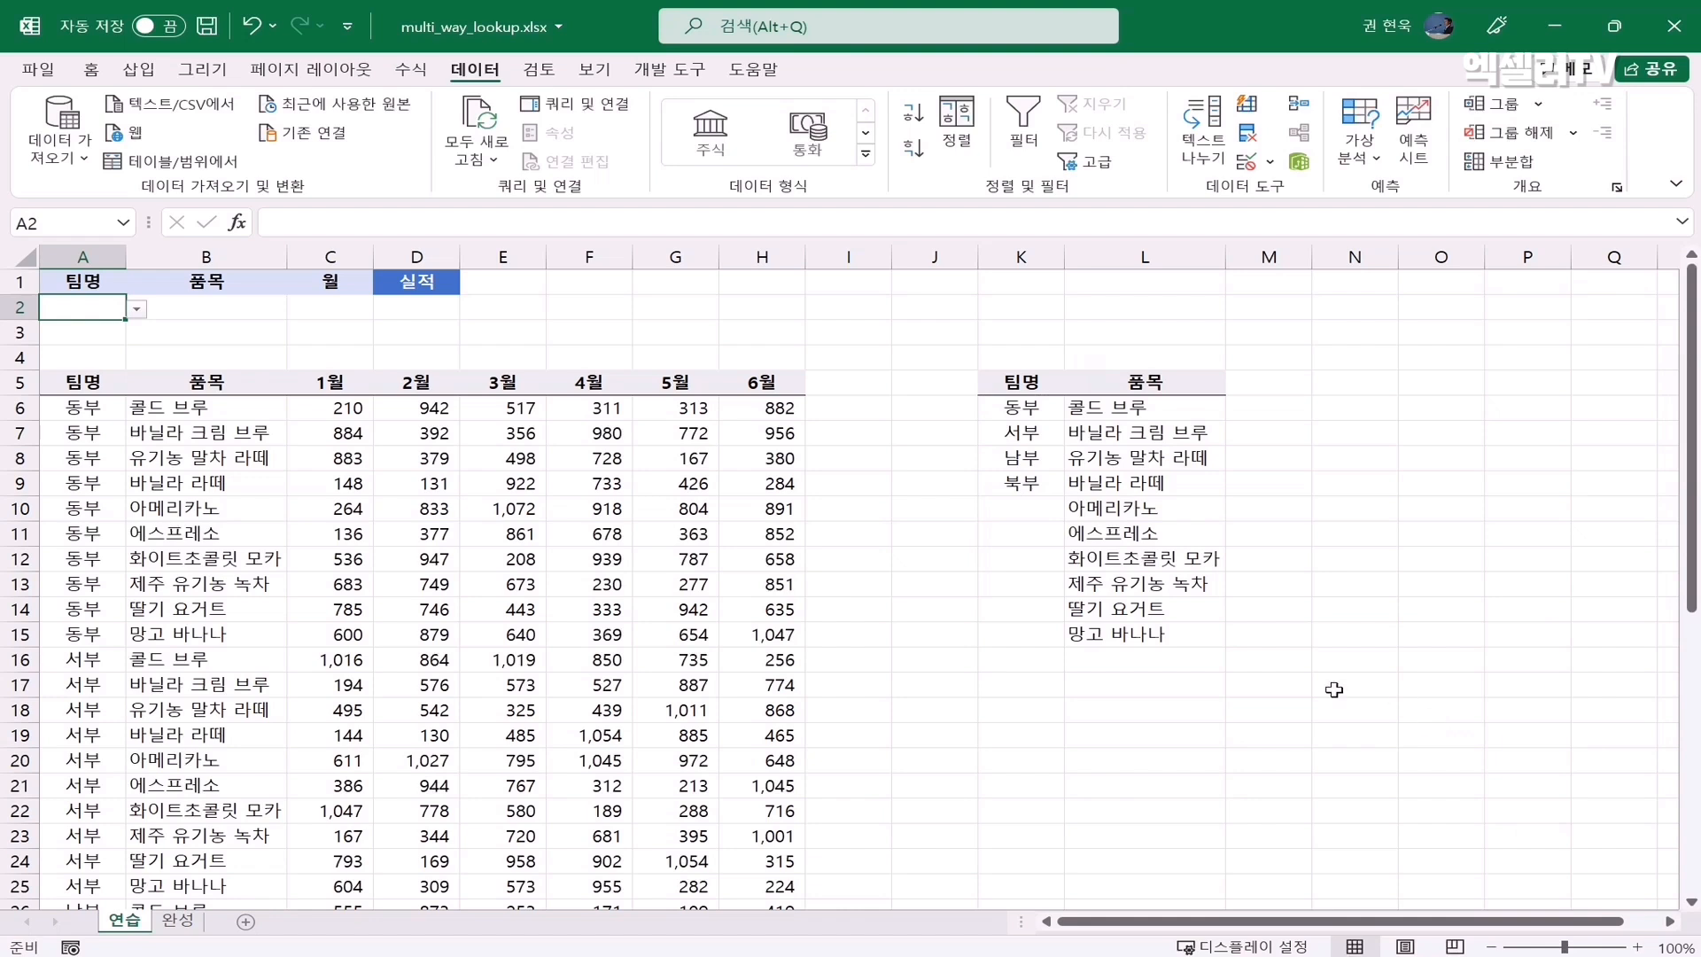
{"action": "left_click", "coordinate": [136, 307]}
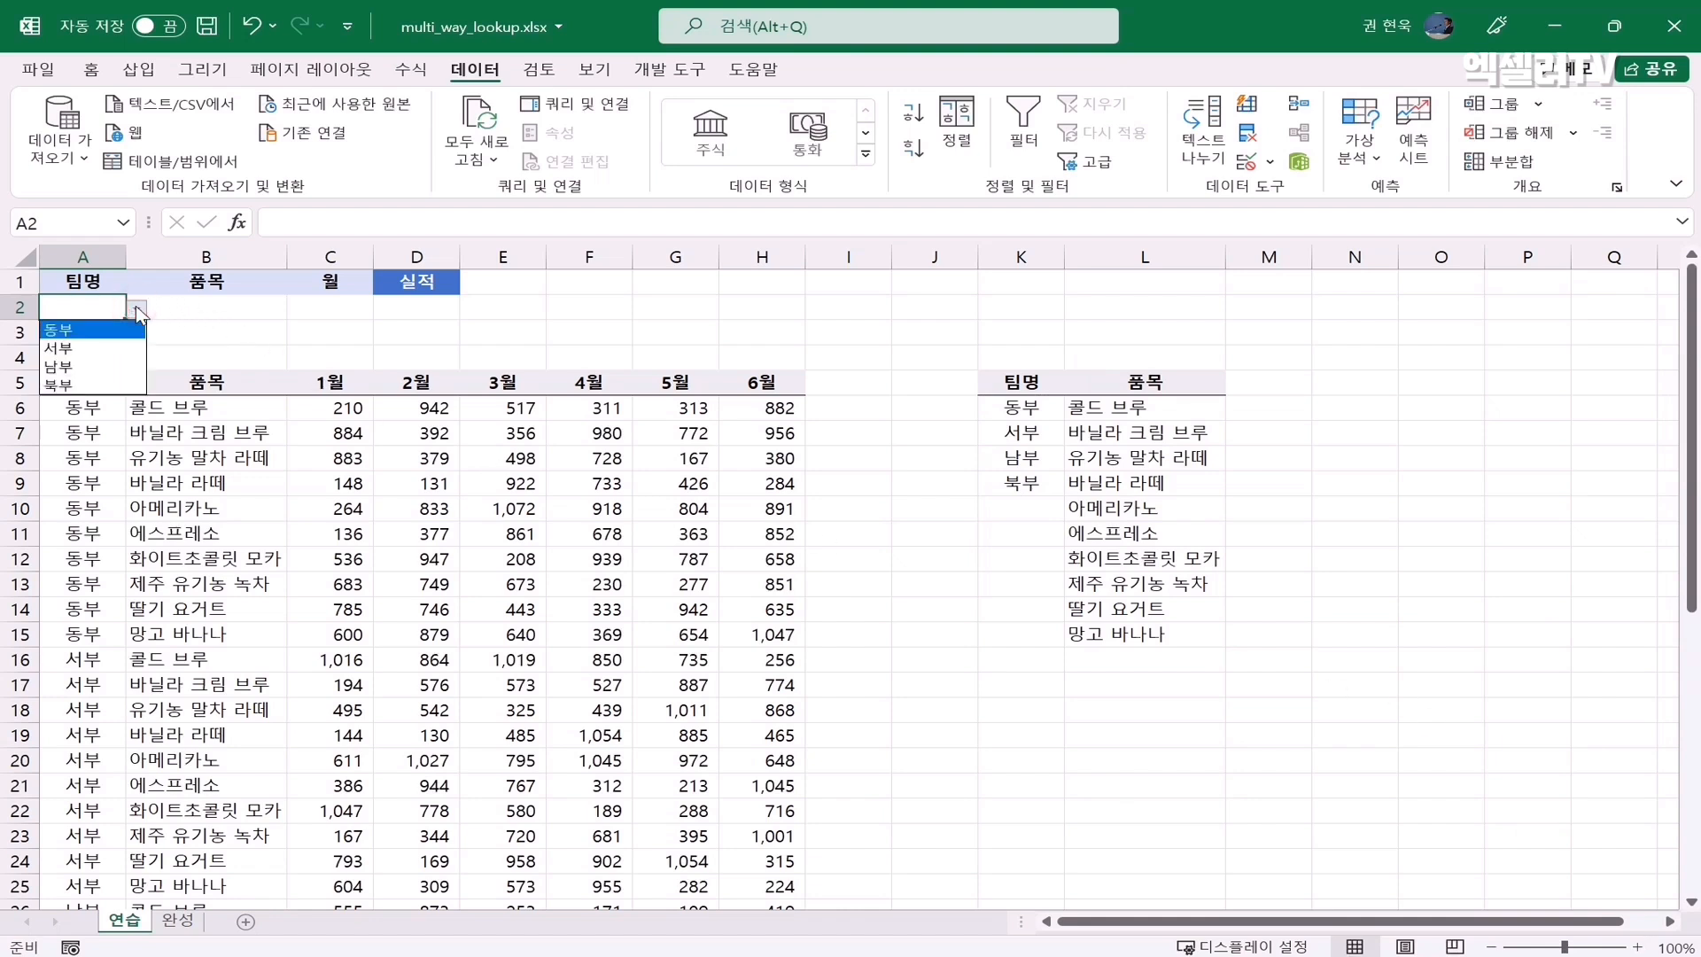
{"action": "left_click", "coordinate": [95, 331]}
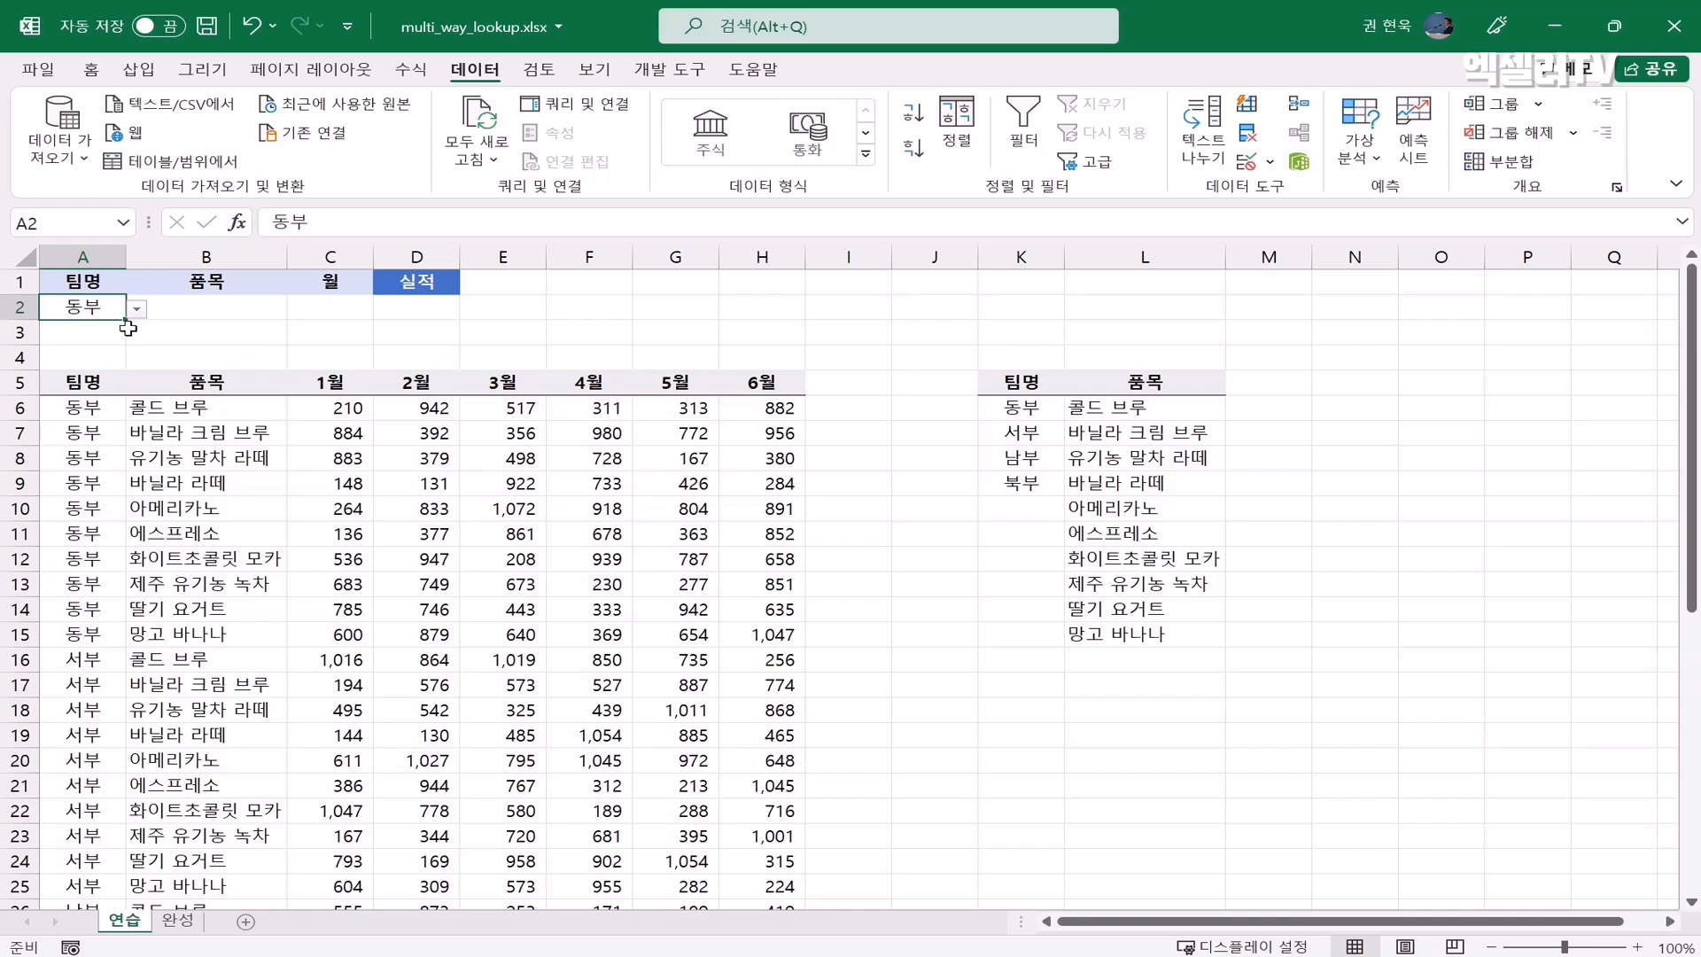
Step: Add a list validation to the 품목 criteria cell B2 with source =$L$6:$L$15, and choose 바닐라 크림 브루 from its drop-down
{"action": "left_click", "coordinate": [232, 306]}
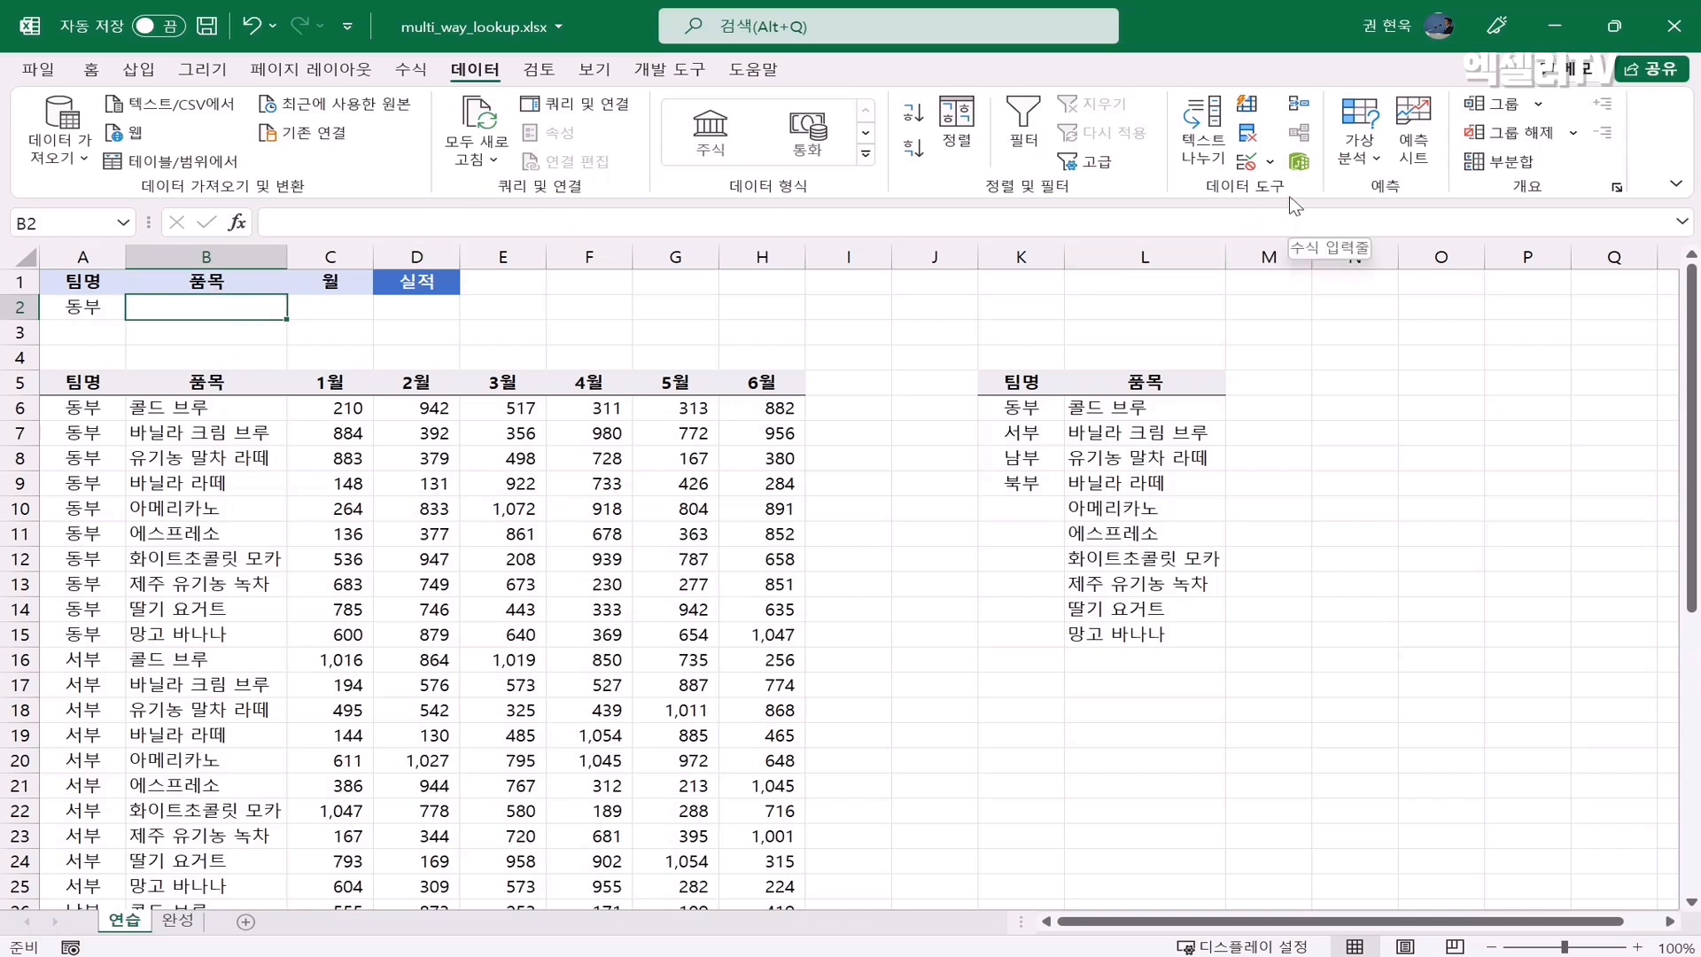
{"action": "left_click", "coordinate": [1241, 162]}
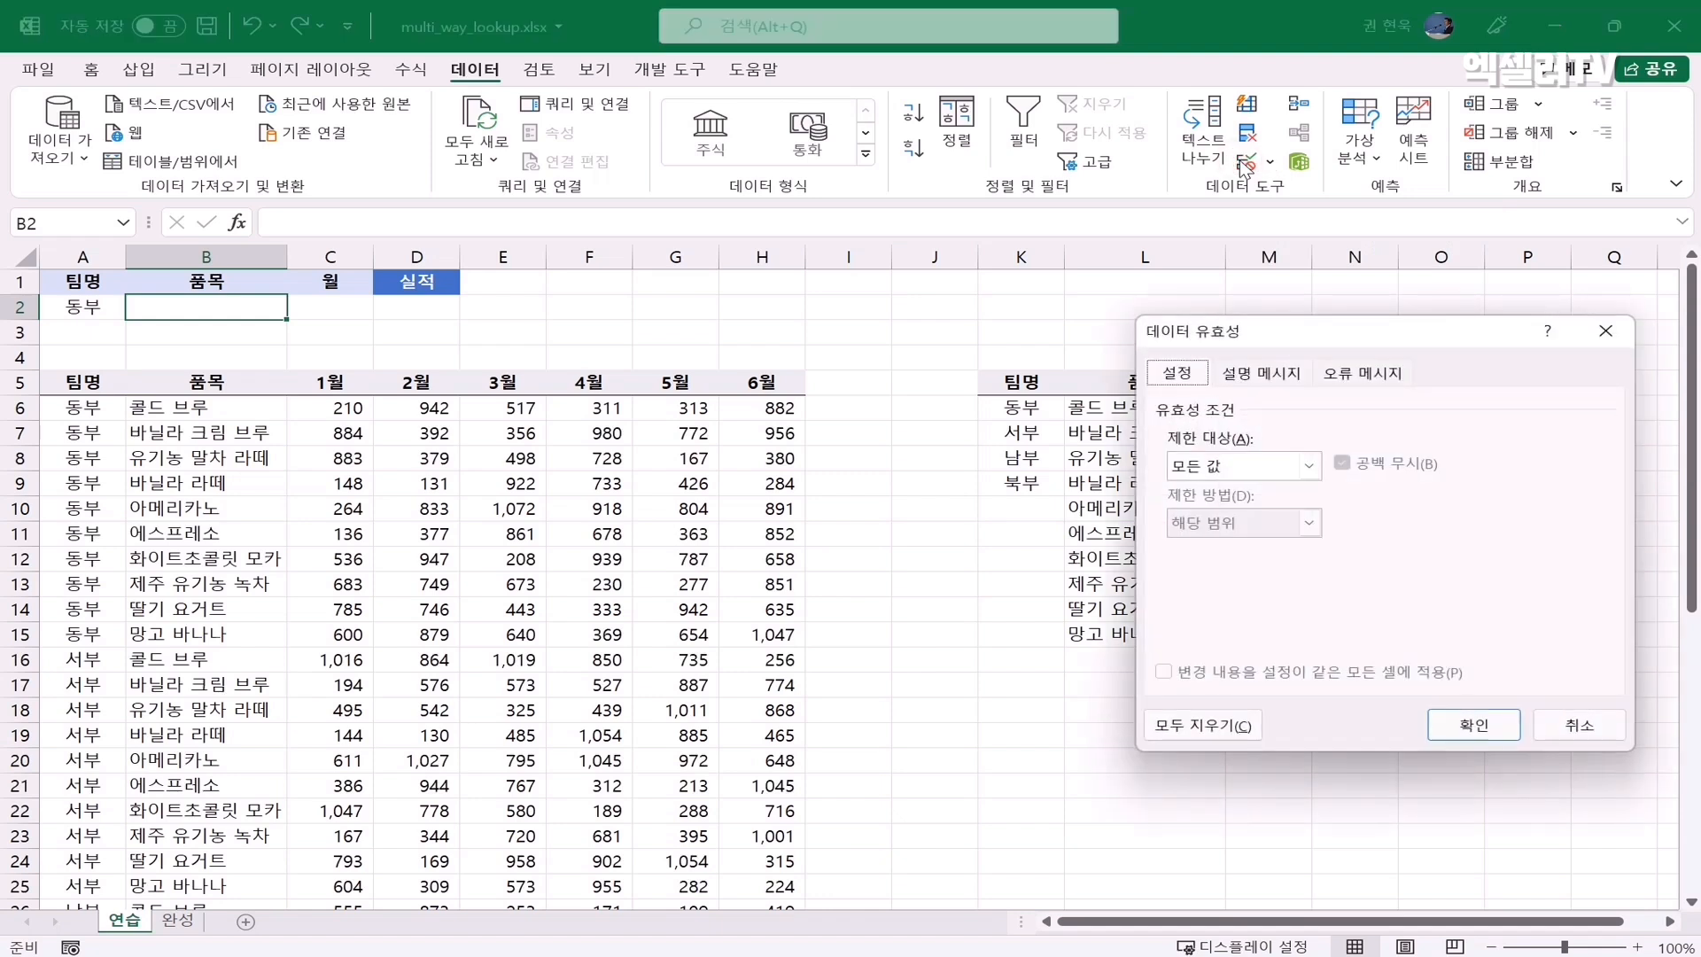
{"action": "left_click", "coordinate": [1308, 465]}
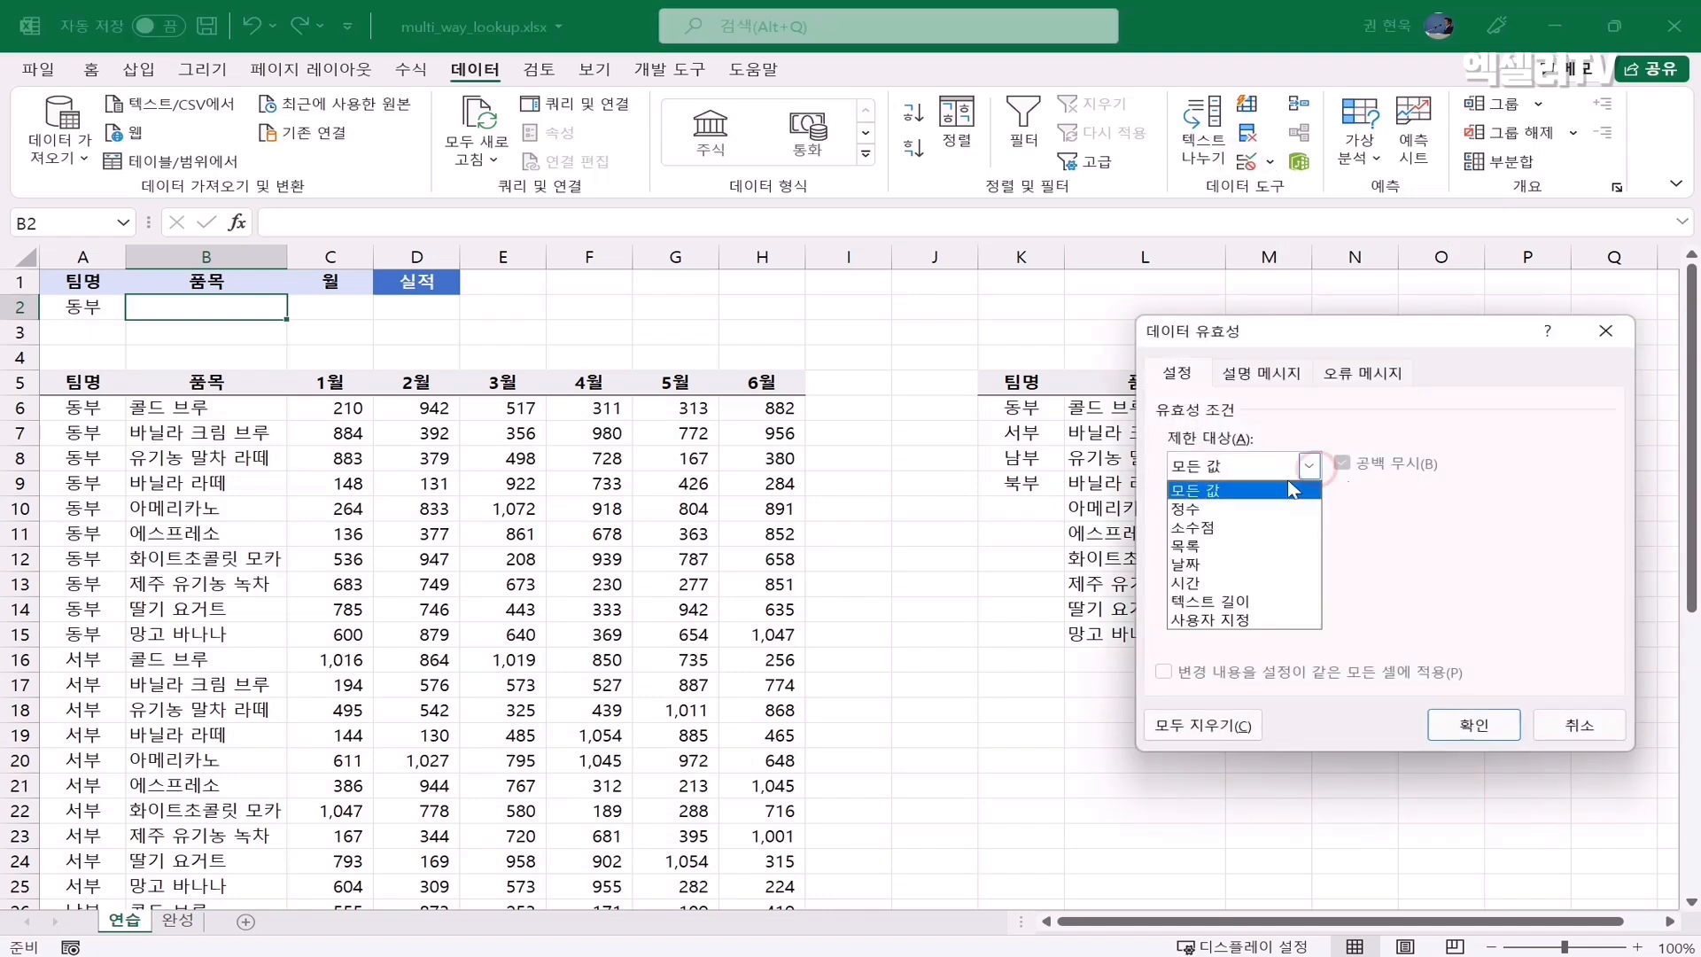
{"action": "left_click", "coordinate": [1232, 547]}
{"action": "left_click", "coordinate": [1203, 579]}
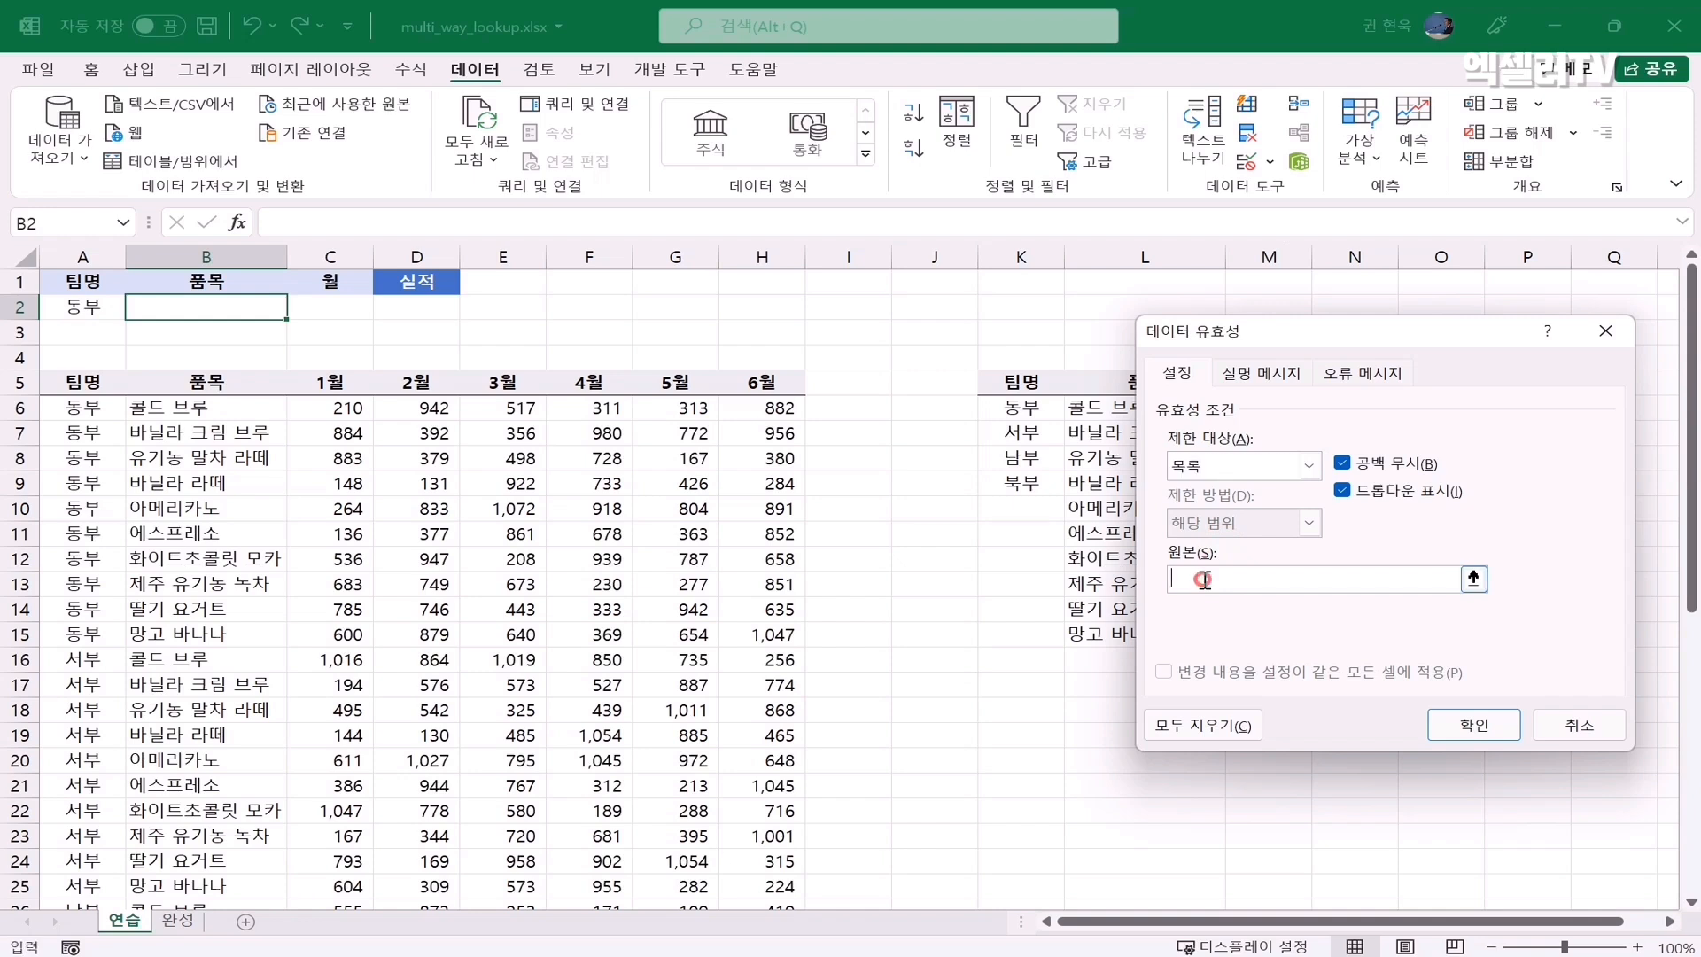
{"action": "left_click_drag", "start_coordinate": [1239, 337], "coordinate": [1303, 337]}
{"action": "left_click", "coordinate": [1108, 404]}
{"action": "left_click_drag", "start_coordinate": [1107, 404], "coordinate": [1117, 638]}
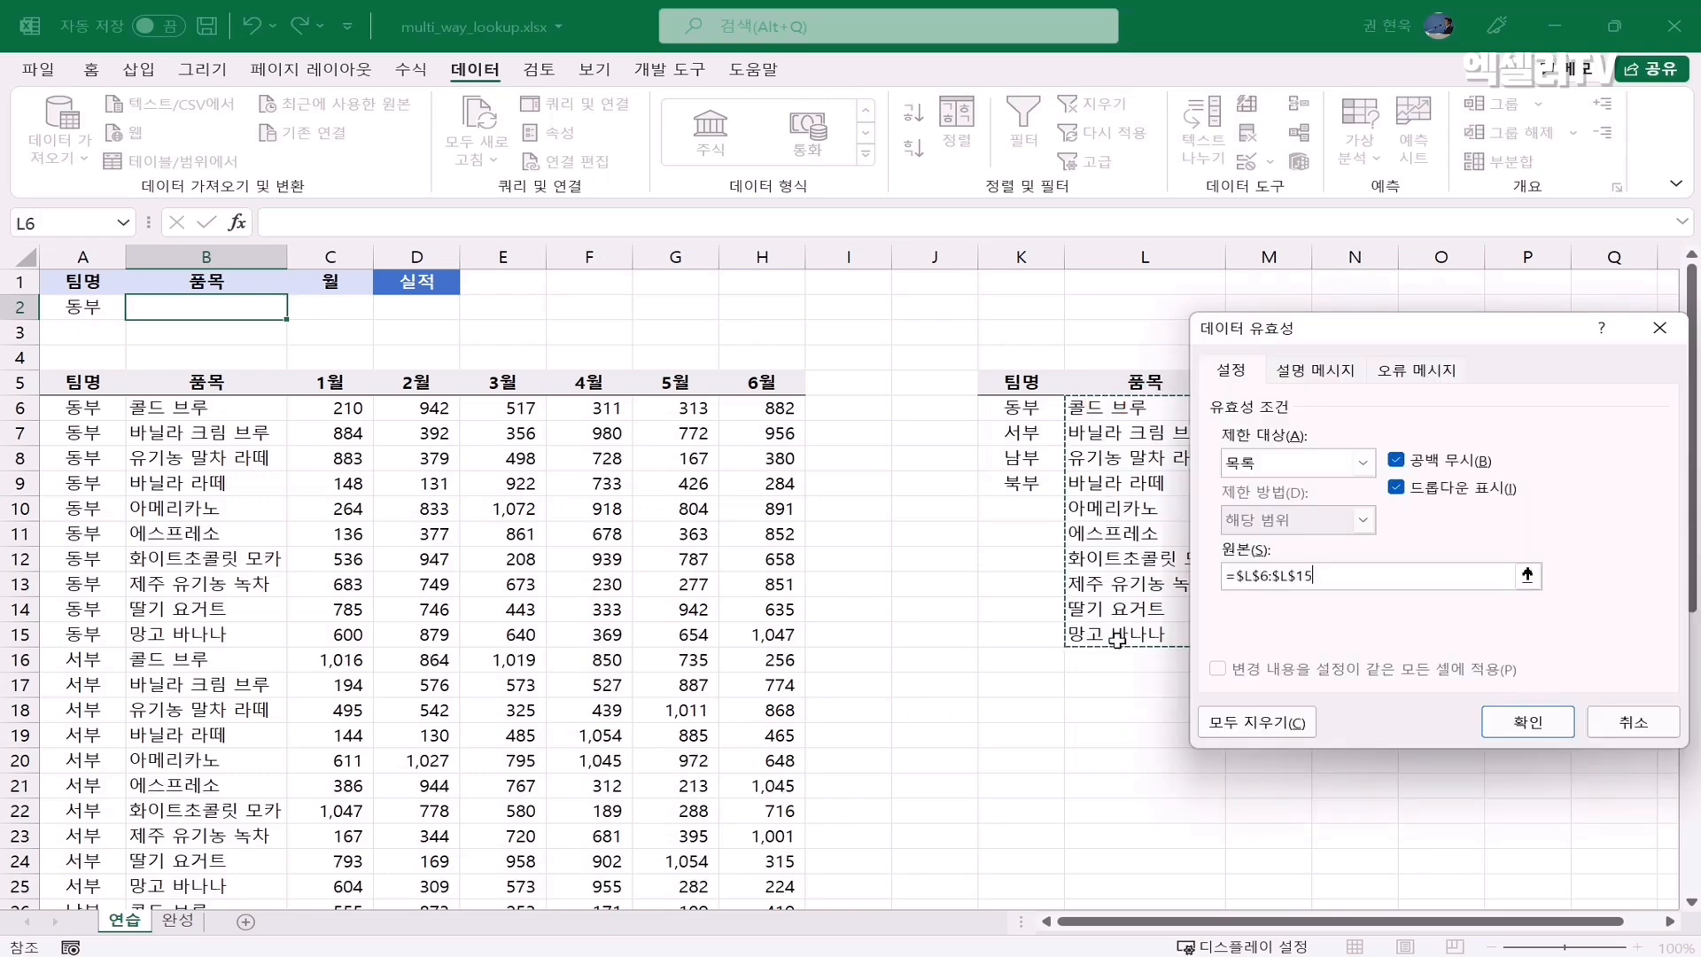
{"action": "left_click", "coordinate": [1528, 724]}
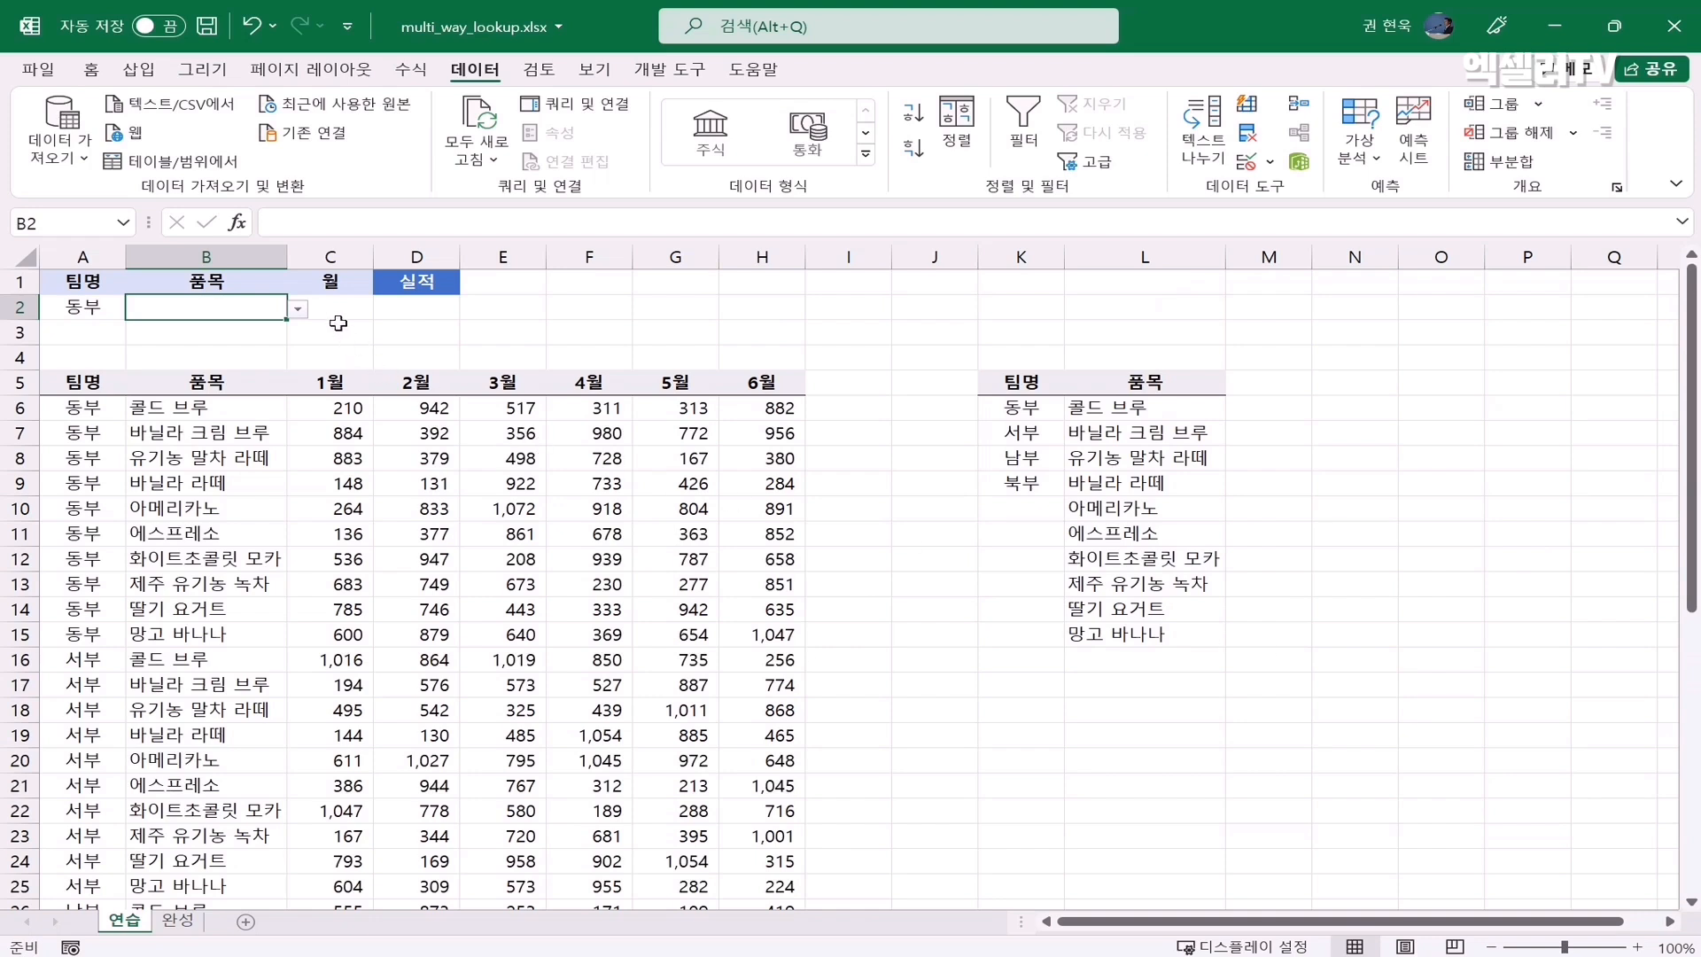
{"action": "left_click", "coordinate": [299, 311]}
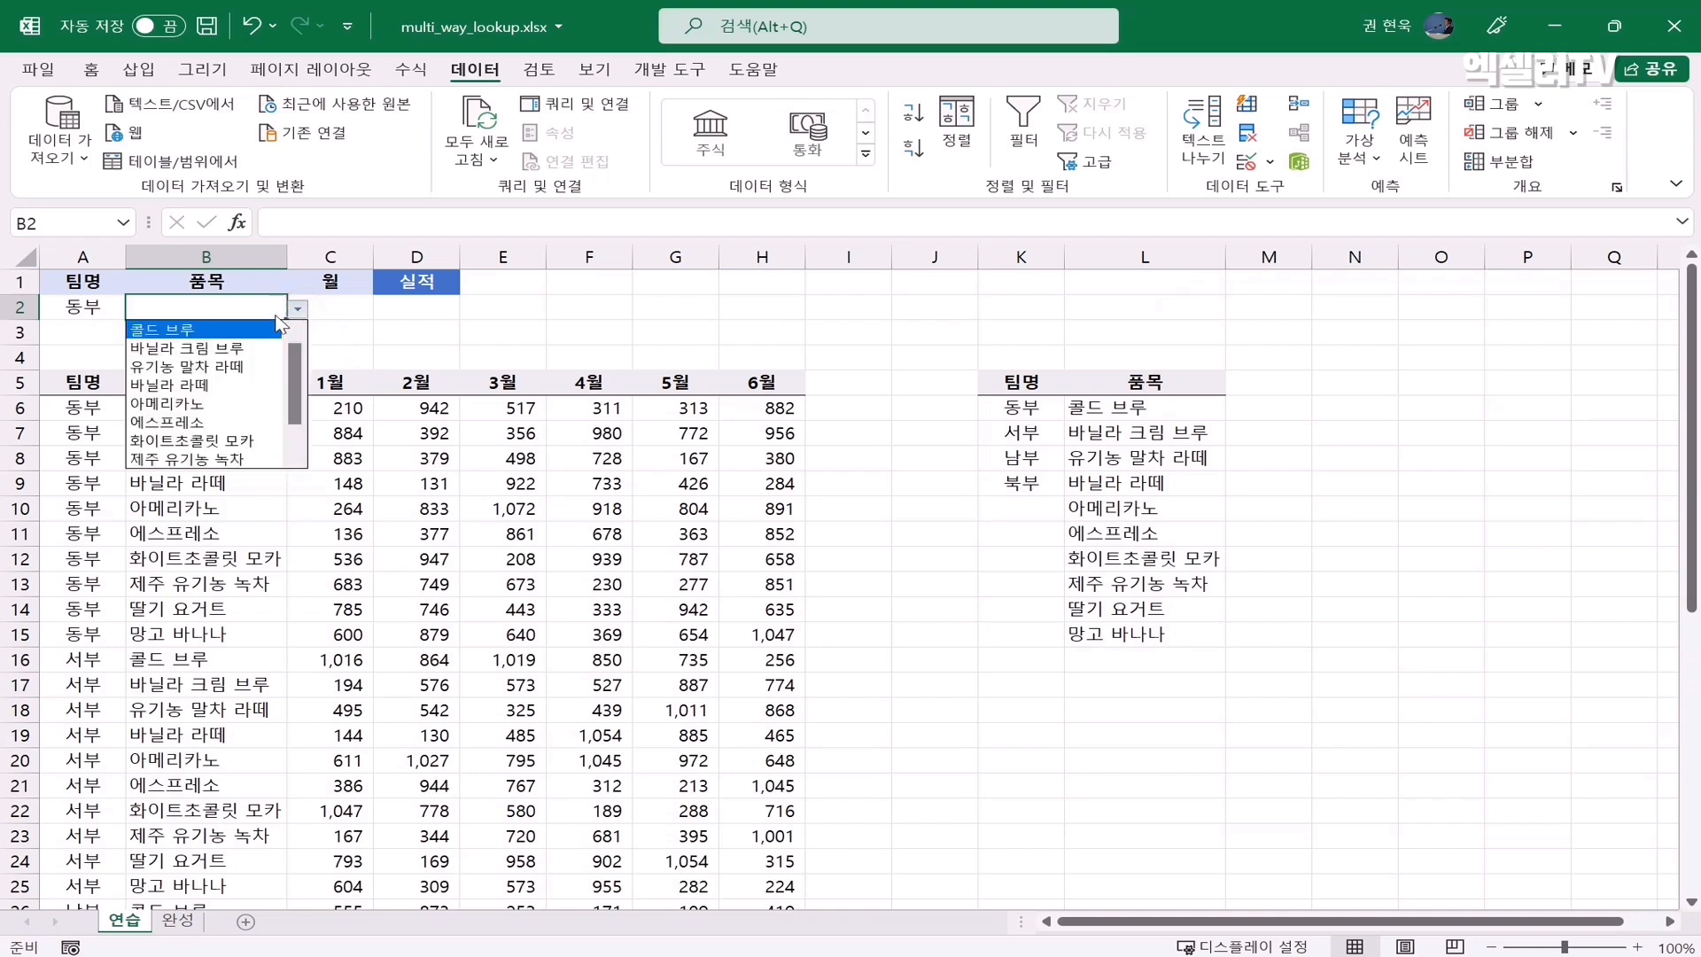
{"action": "left_click", "coordinate": [248, 347]}
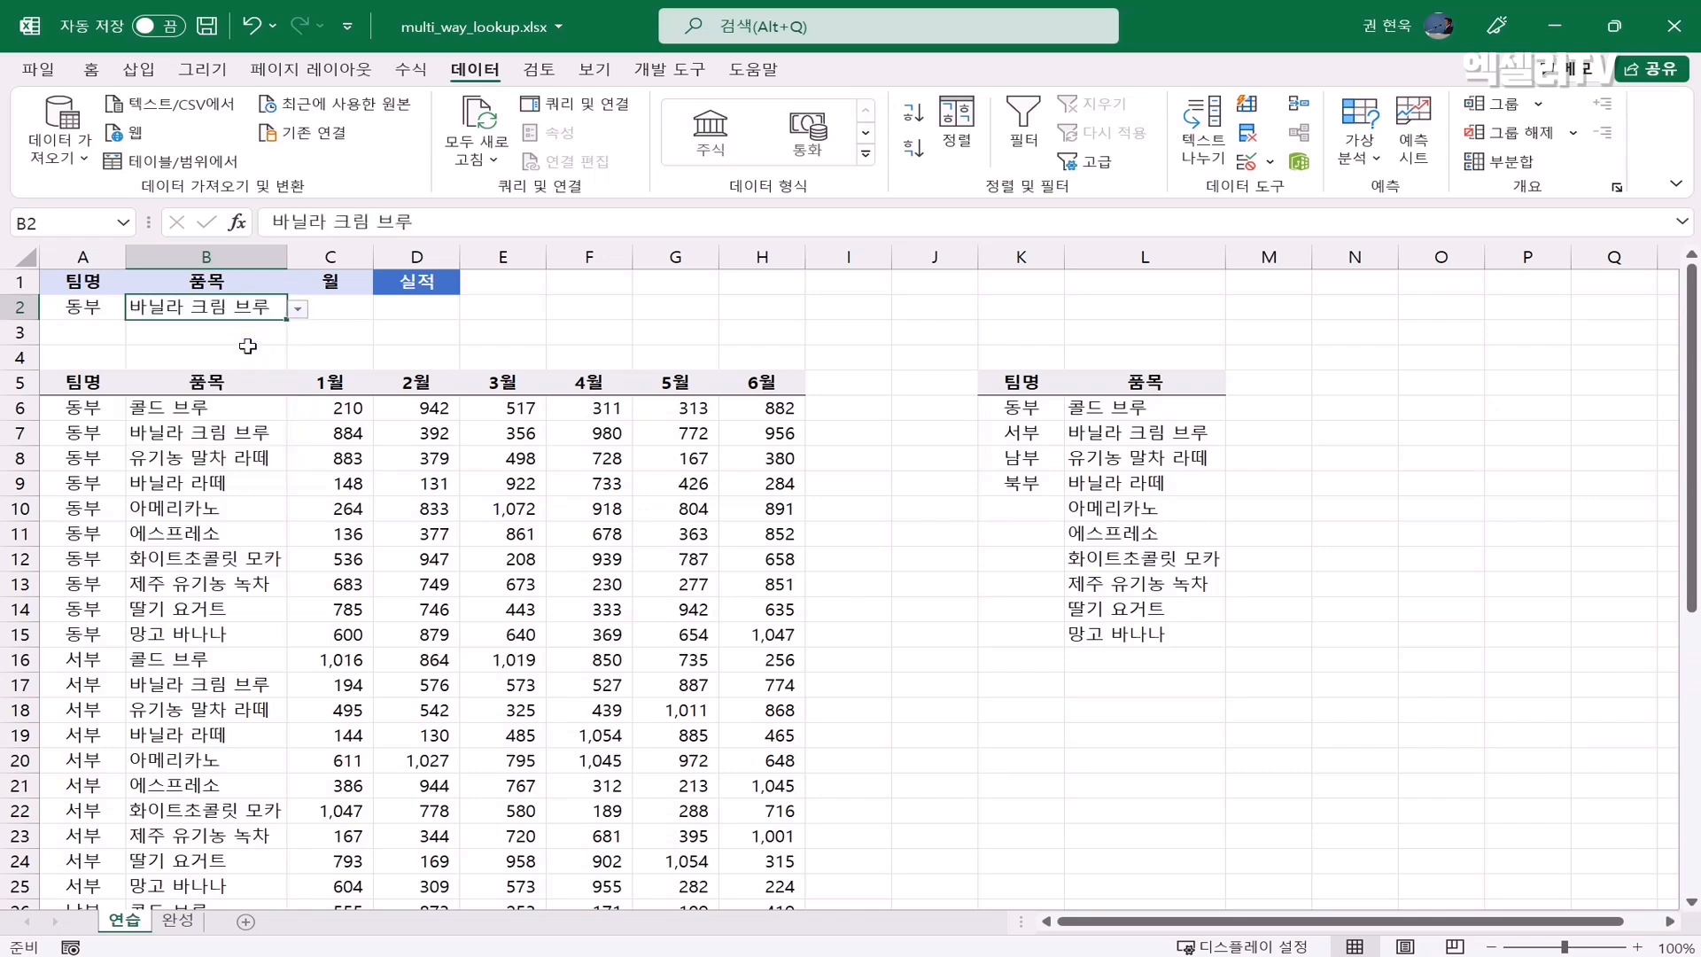
Step: Add a list validation to the 월 criteria cell C2 with source =$C$5:$H$5, and choose 1월 from its drop-down
{"action": "left_click", "coordinate": [348, 314]}
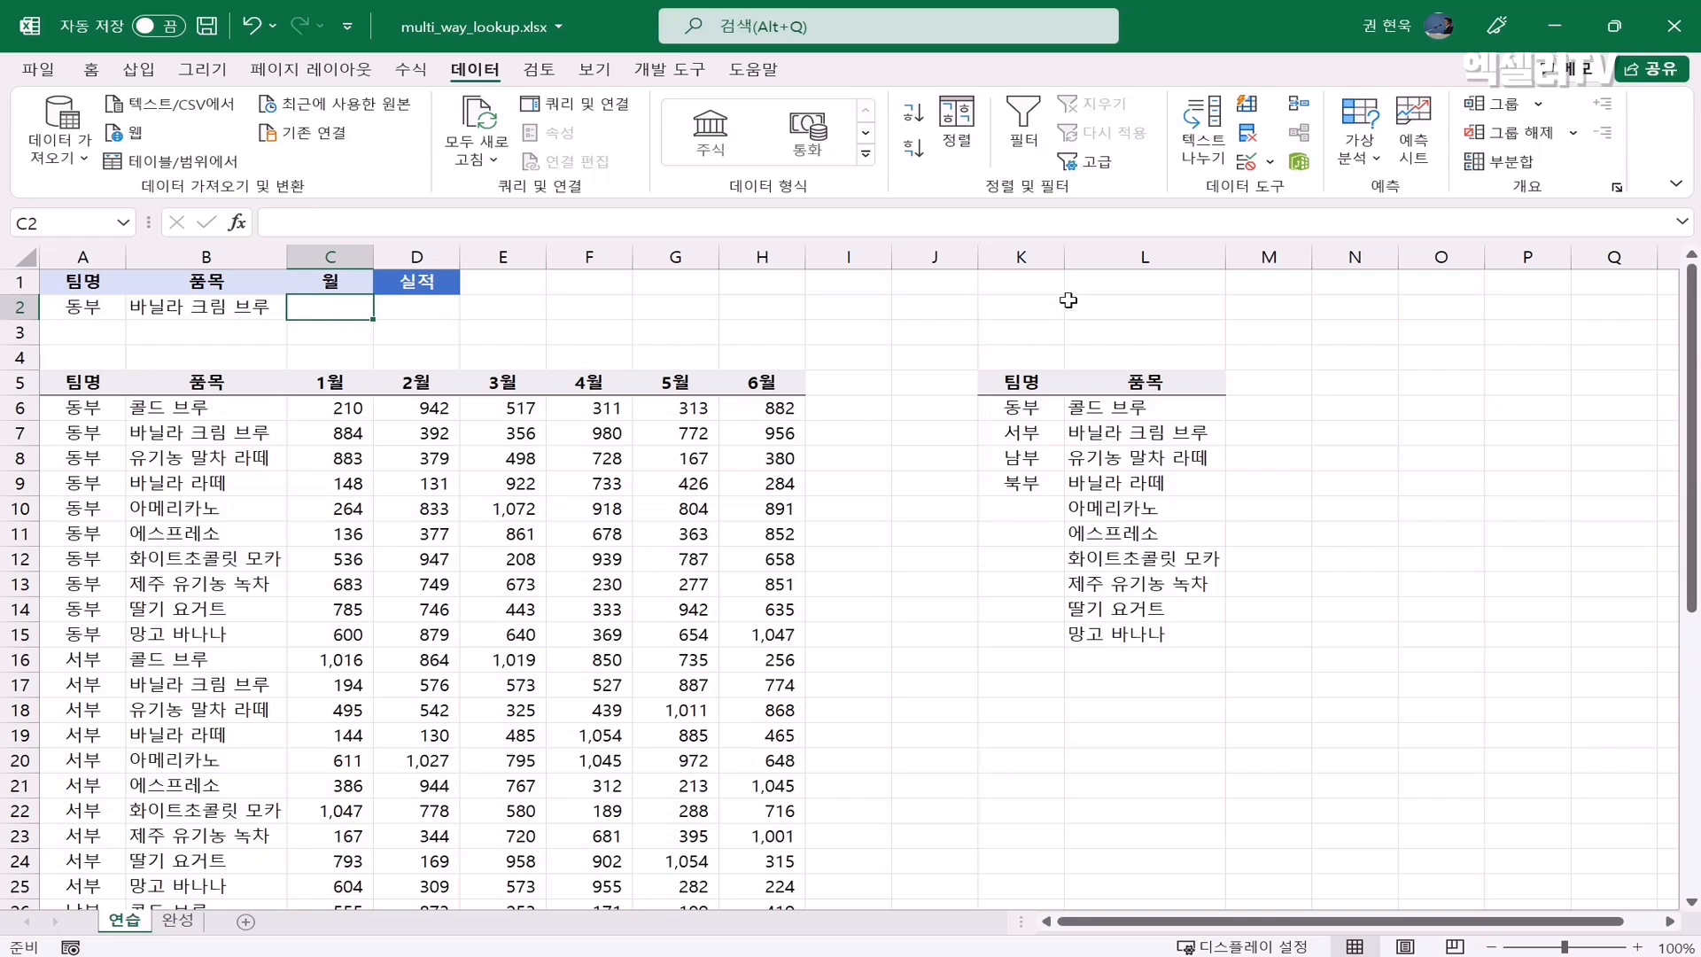
{"action": "left_click", "coordinate": [1246, 162]}
{"action": "left_click", "coordinate": [1364, 462]}
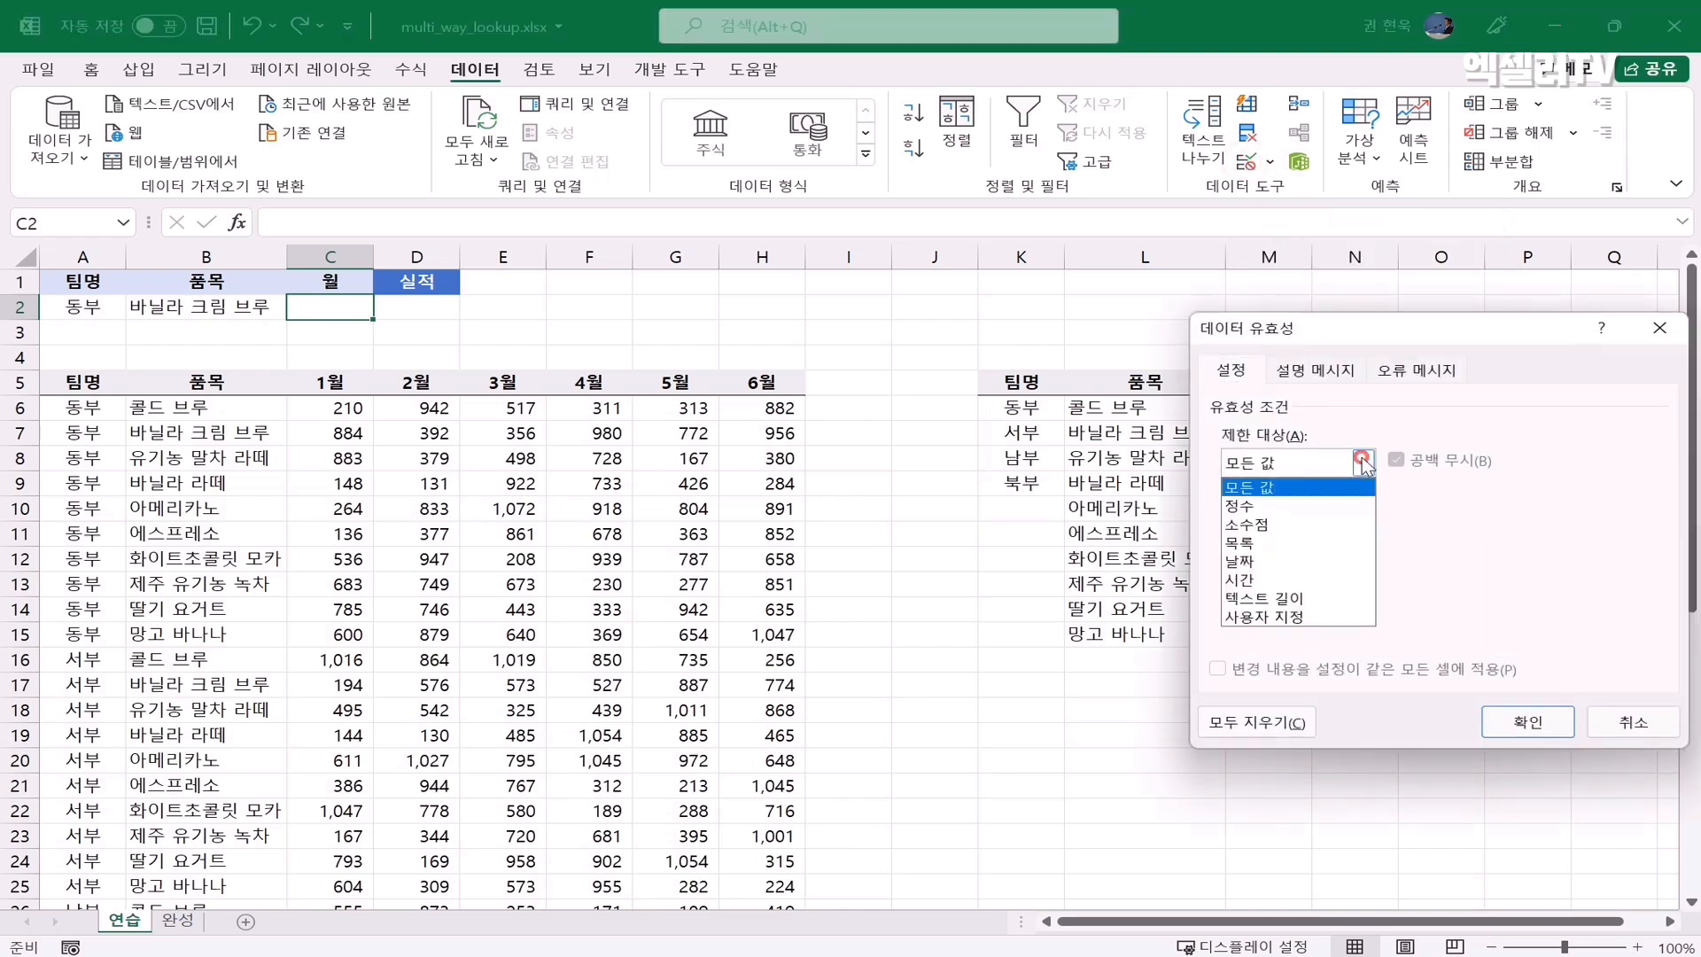
{"action": "left_click", "coordinate": [1272, 544]}
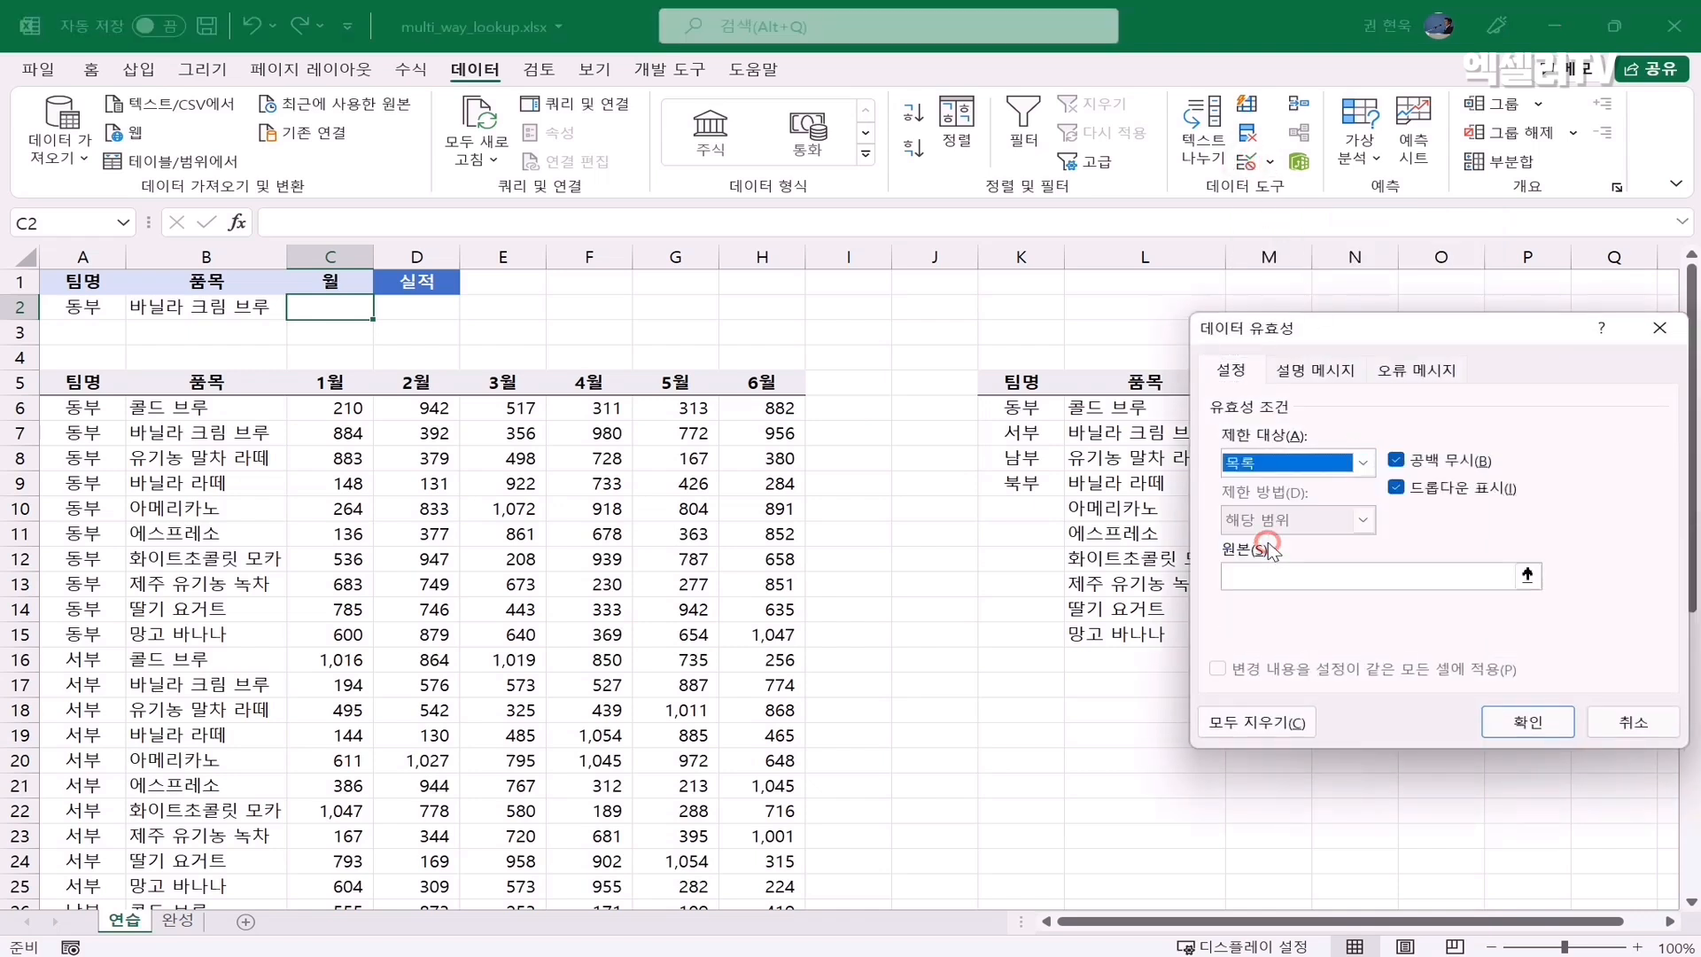
{"action": "left_click", "coordinate": [1274, 583]}
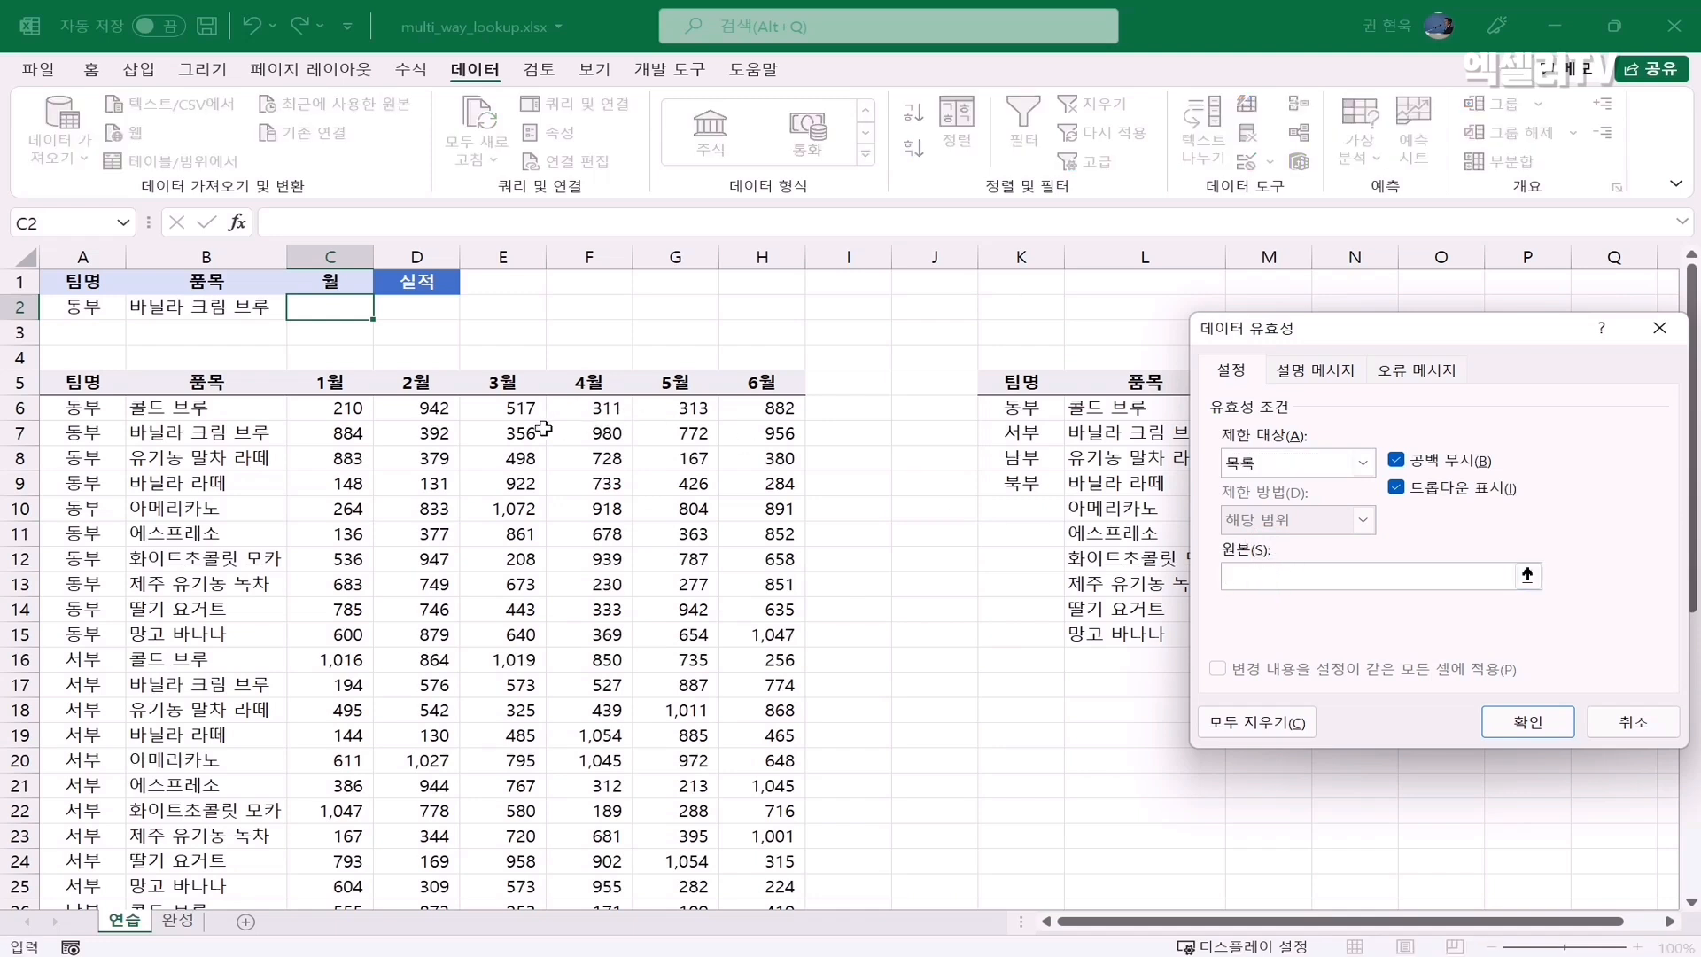
{"action": "left_click", "coordinate": [348, 384]}
{"action": "left_click_drag", "start_coordinate": [348, 384], "coordinate": [796, 384]}
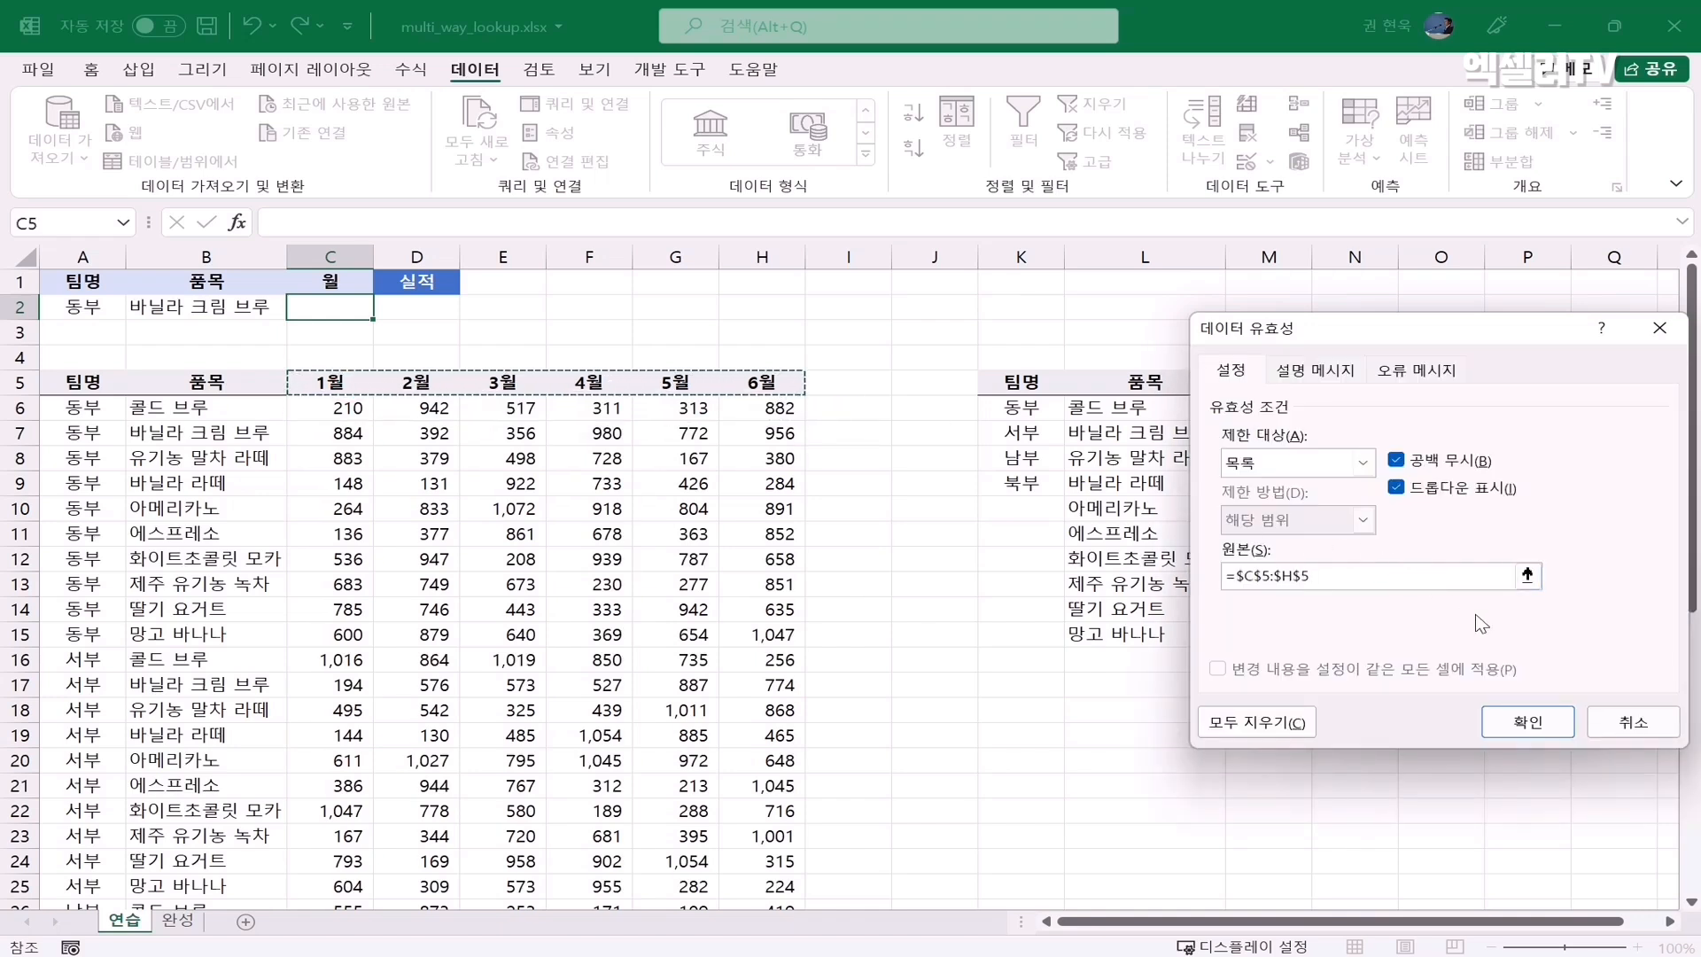
{"action": "left_click", "coordinate": [1524, 722]}
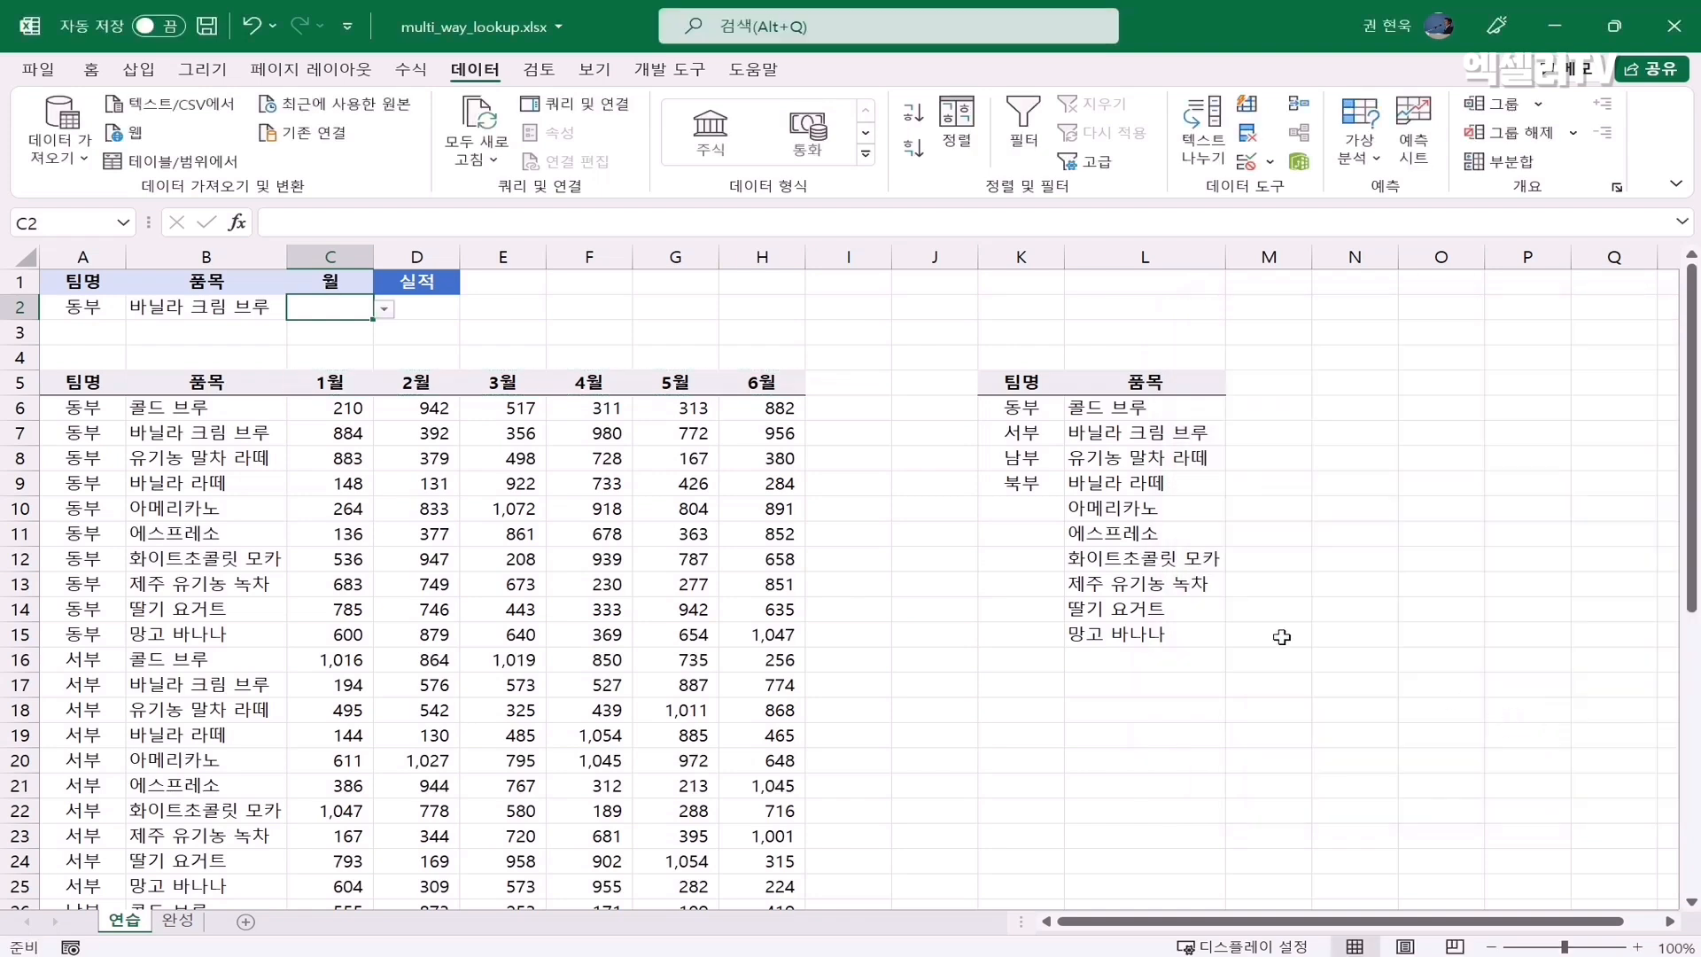
{"action": "left_click", "coordinate": [384, 309]}
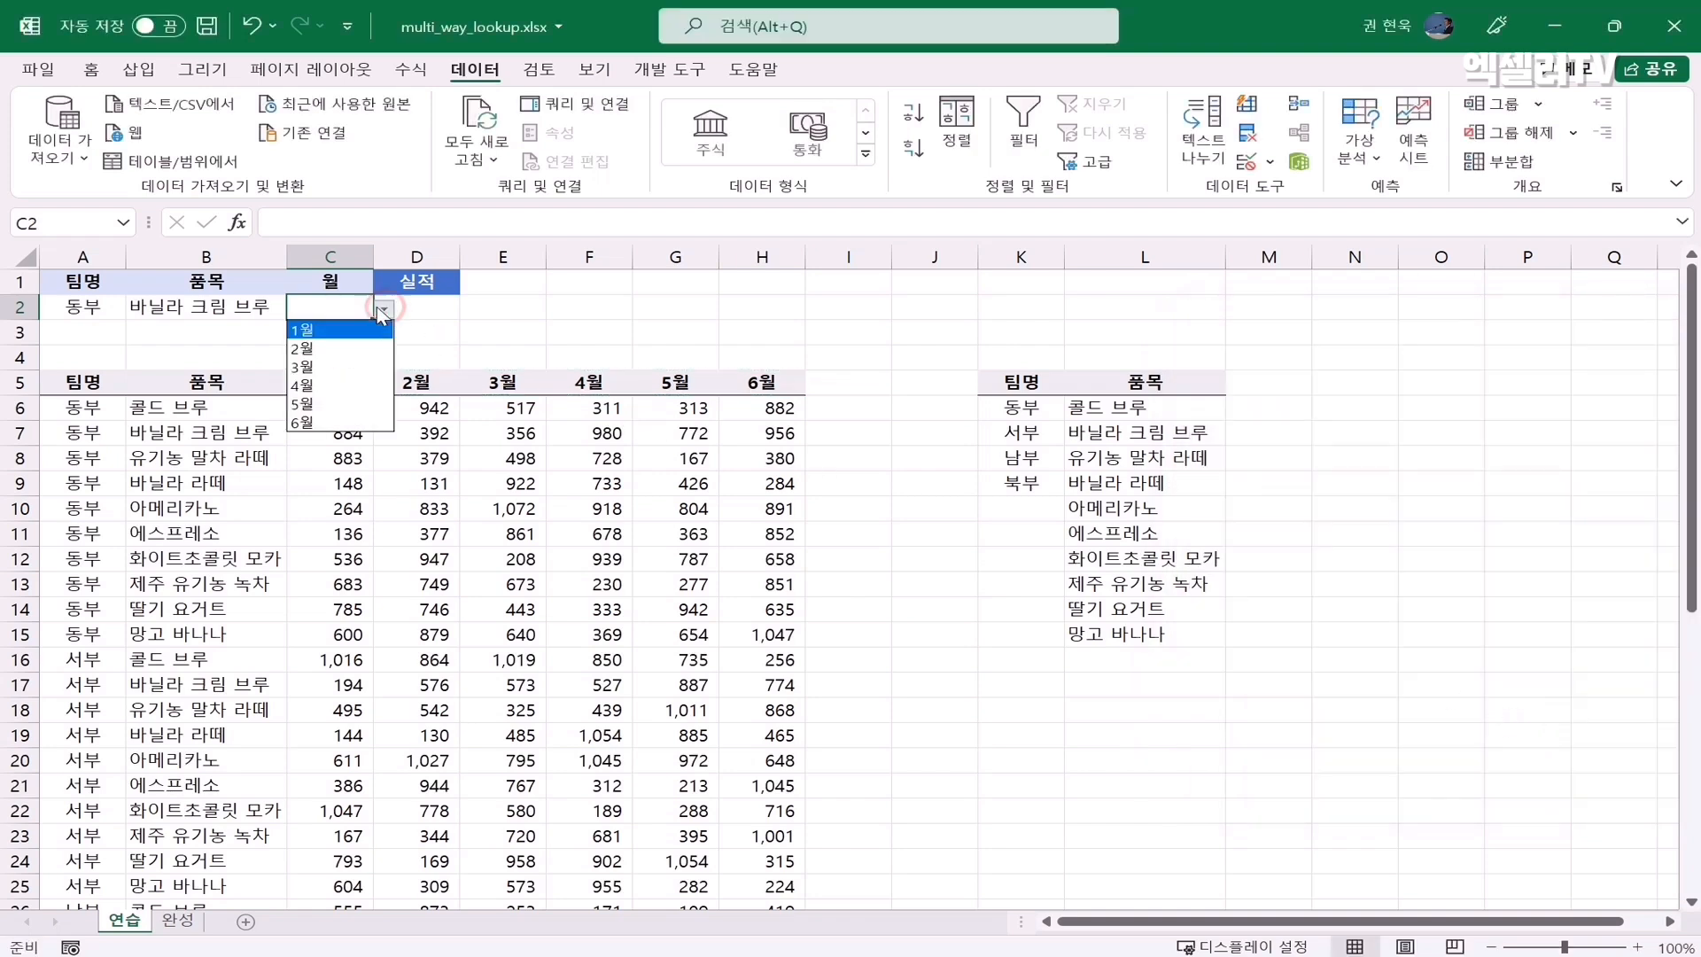
{"action": "left_click", "coordinate": [333, 330]}
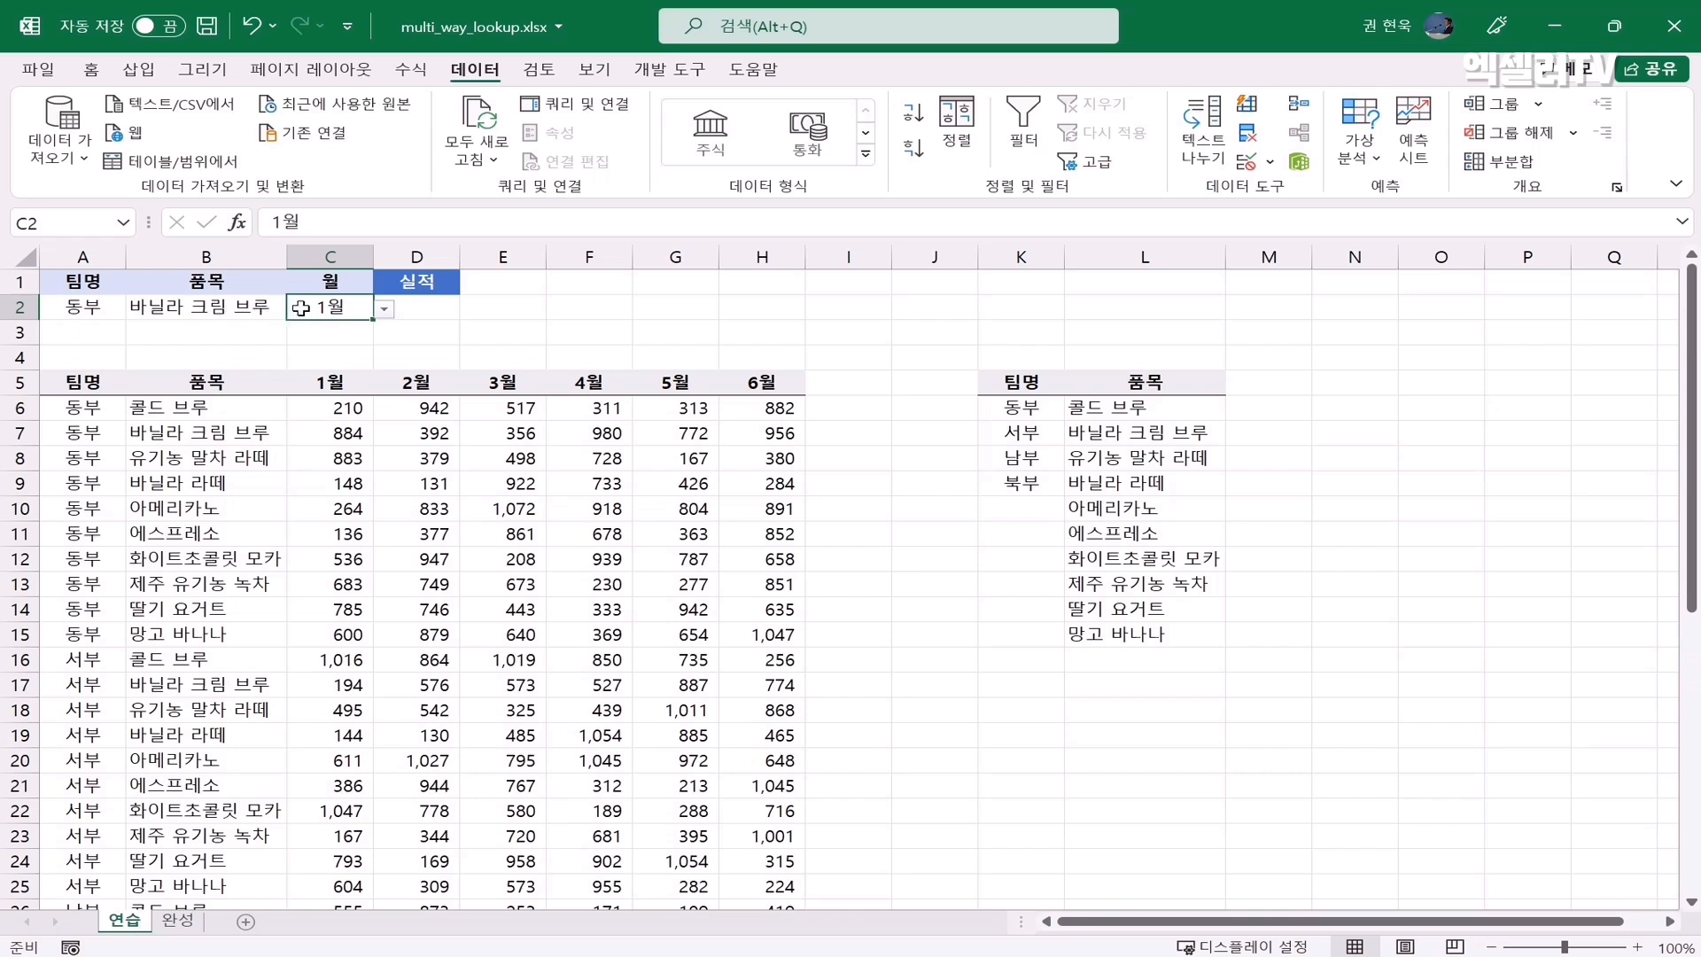
Step: Start an INDEX formula in the 실적 cell D2 with the array C6:H45
{"action": "left_click", "coordinate": [434, 312]}
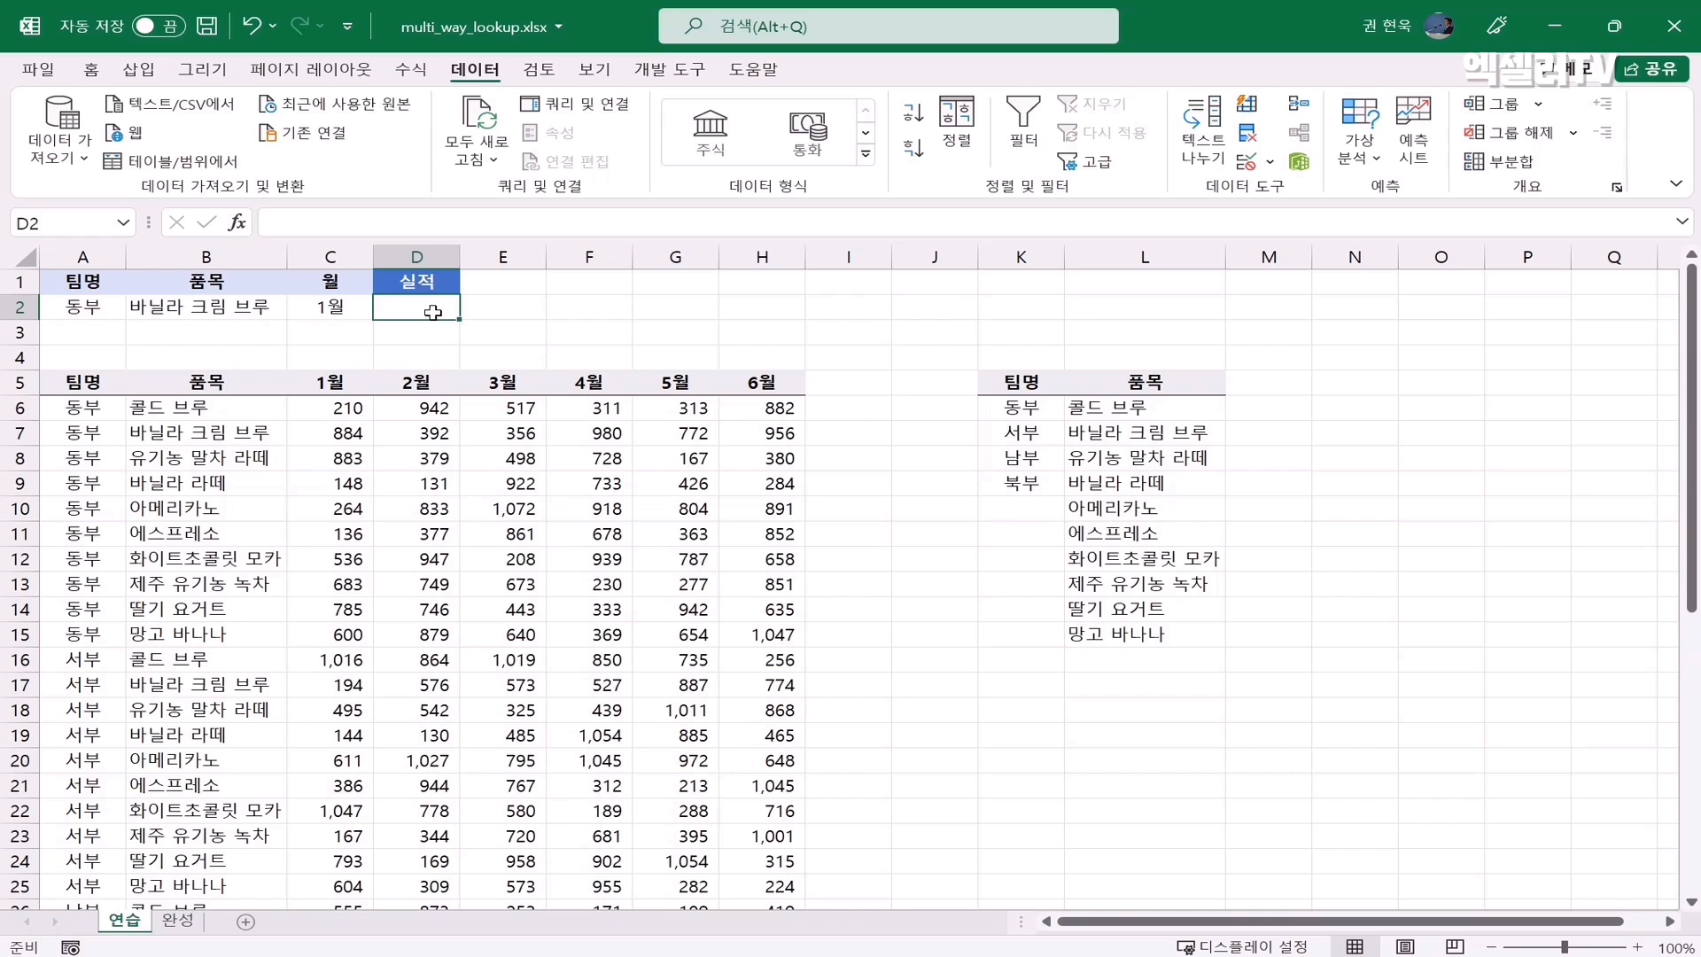
{"action": "type", "text": "=ind"}
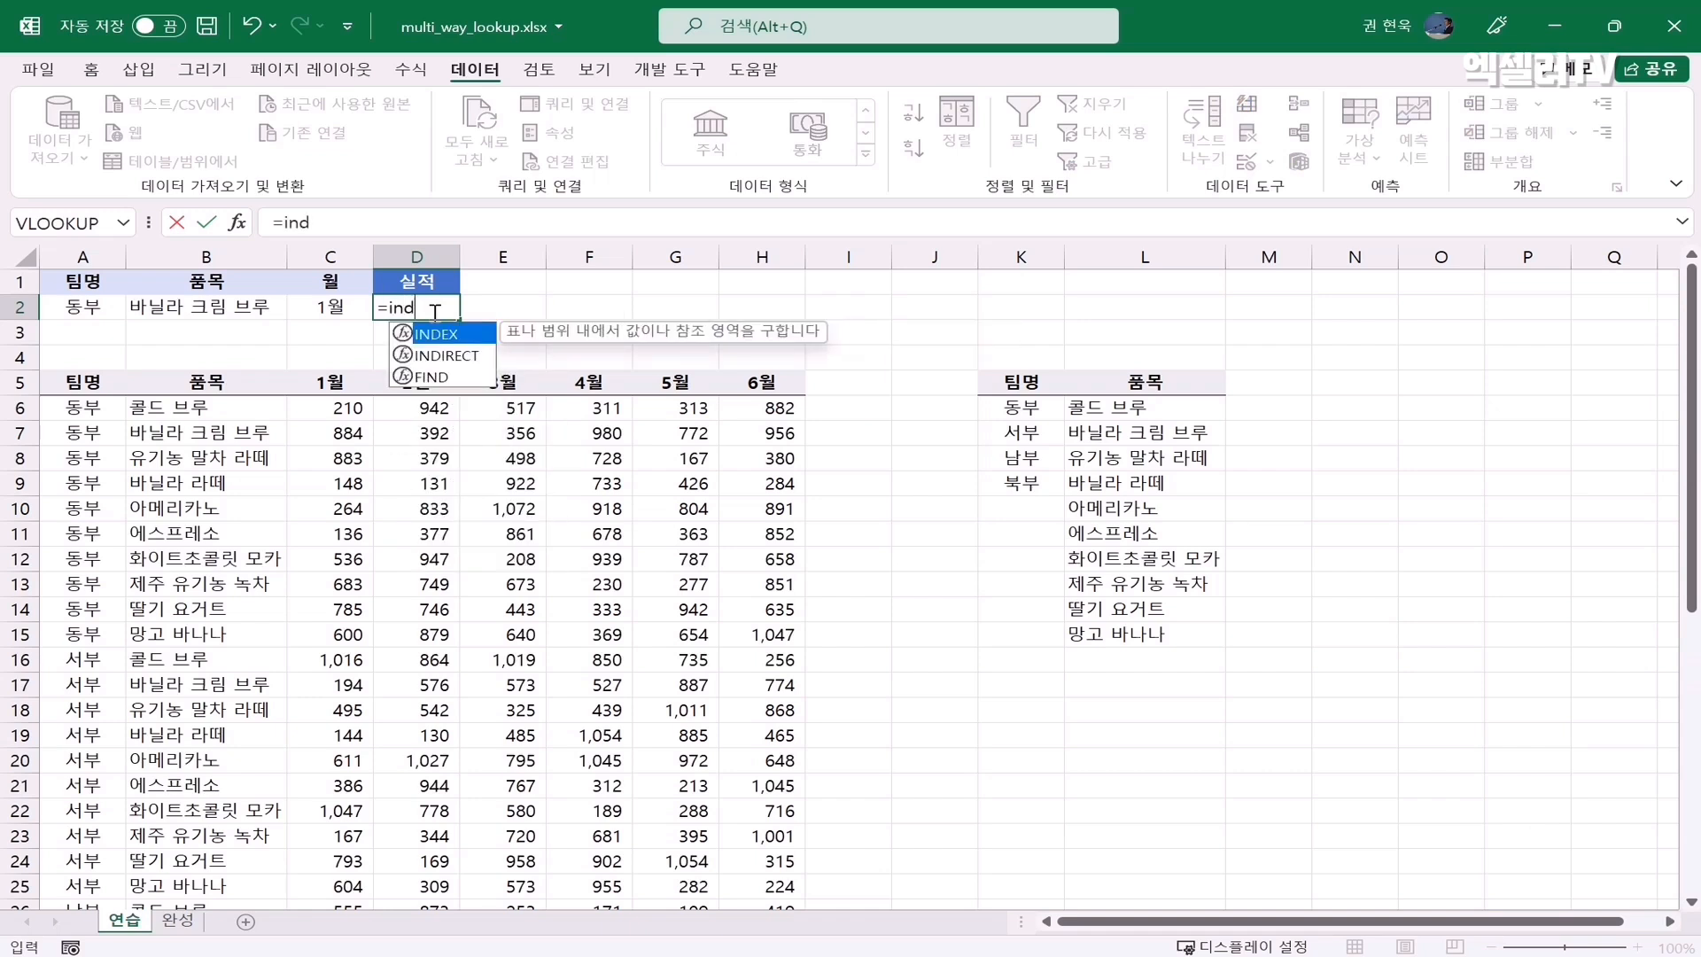
{"action": "type", "text": "ex("}
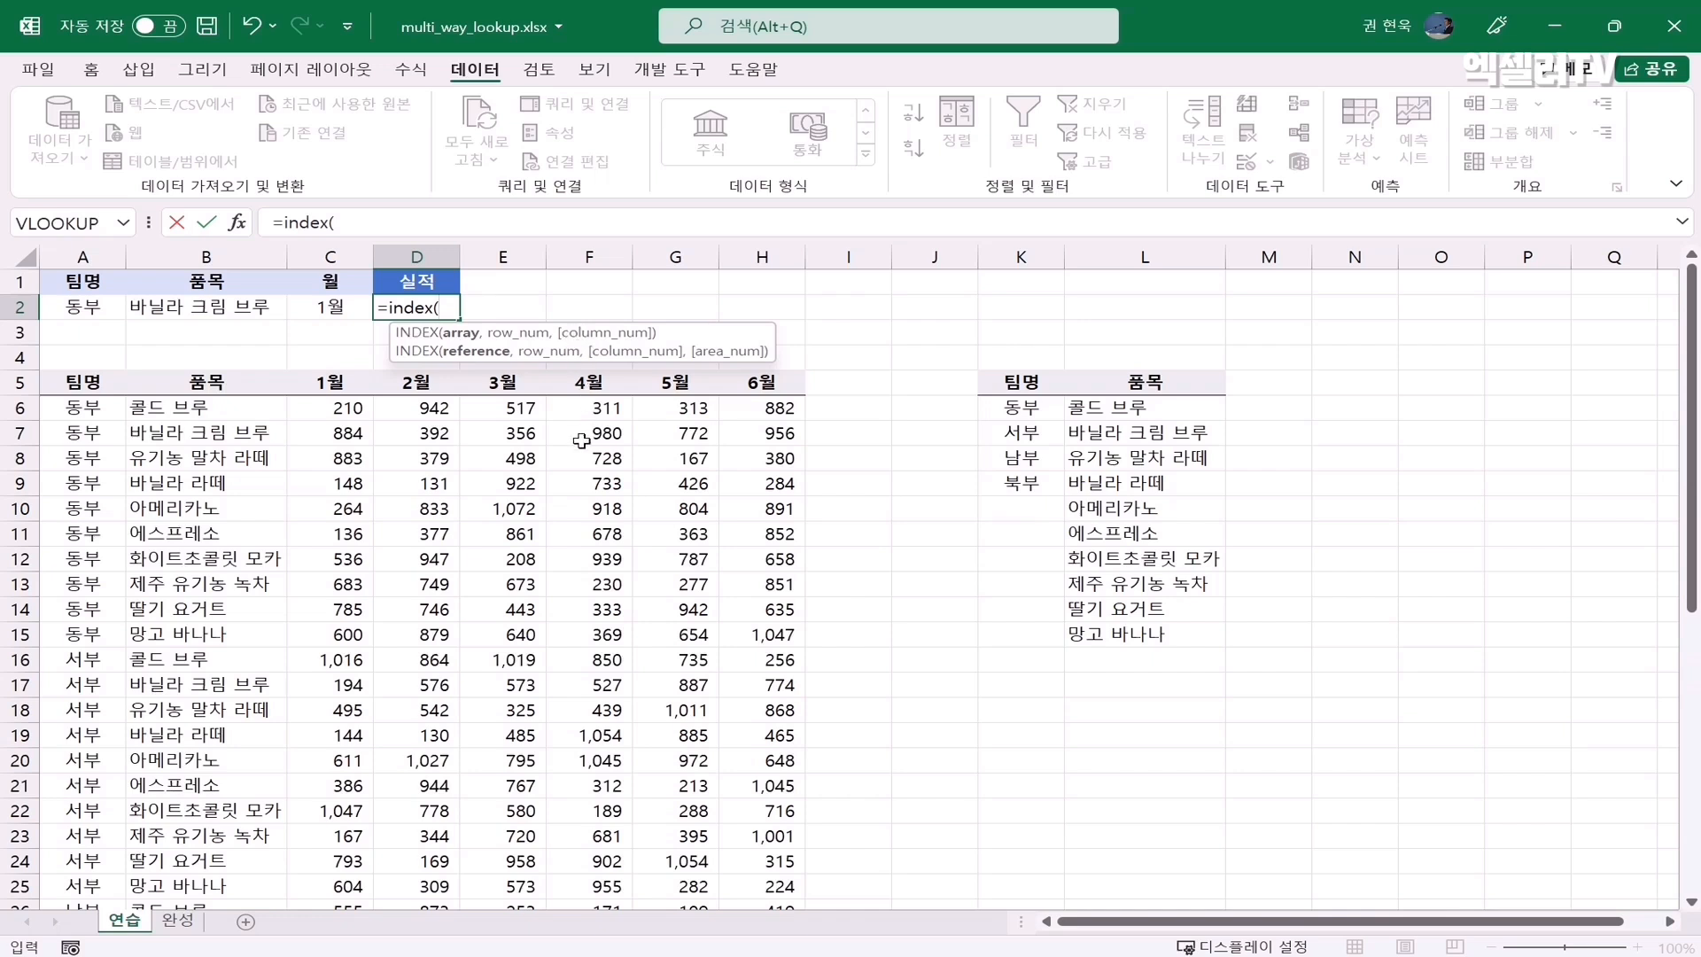
{"action": "left_click", "coordinate": [332, 409]}
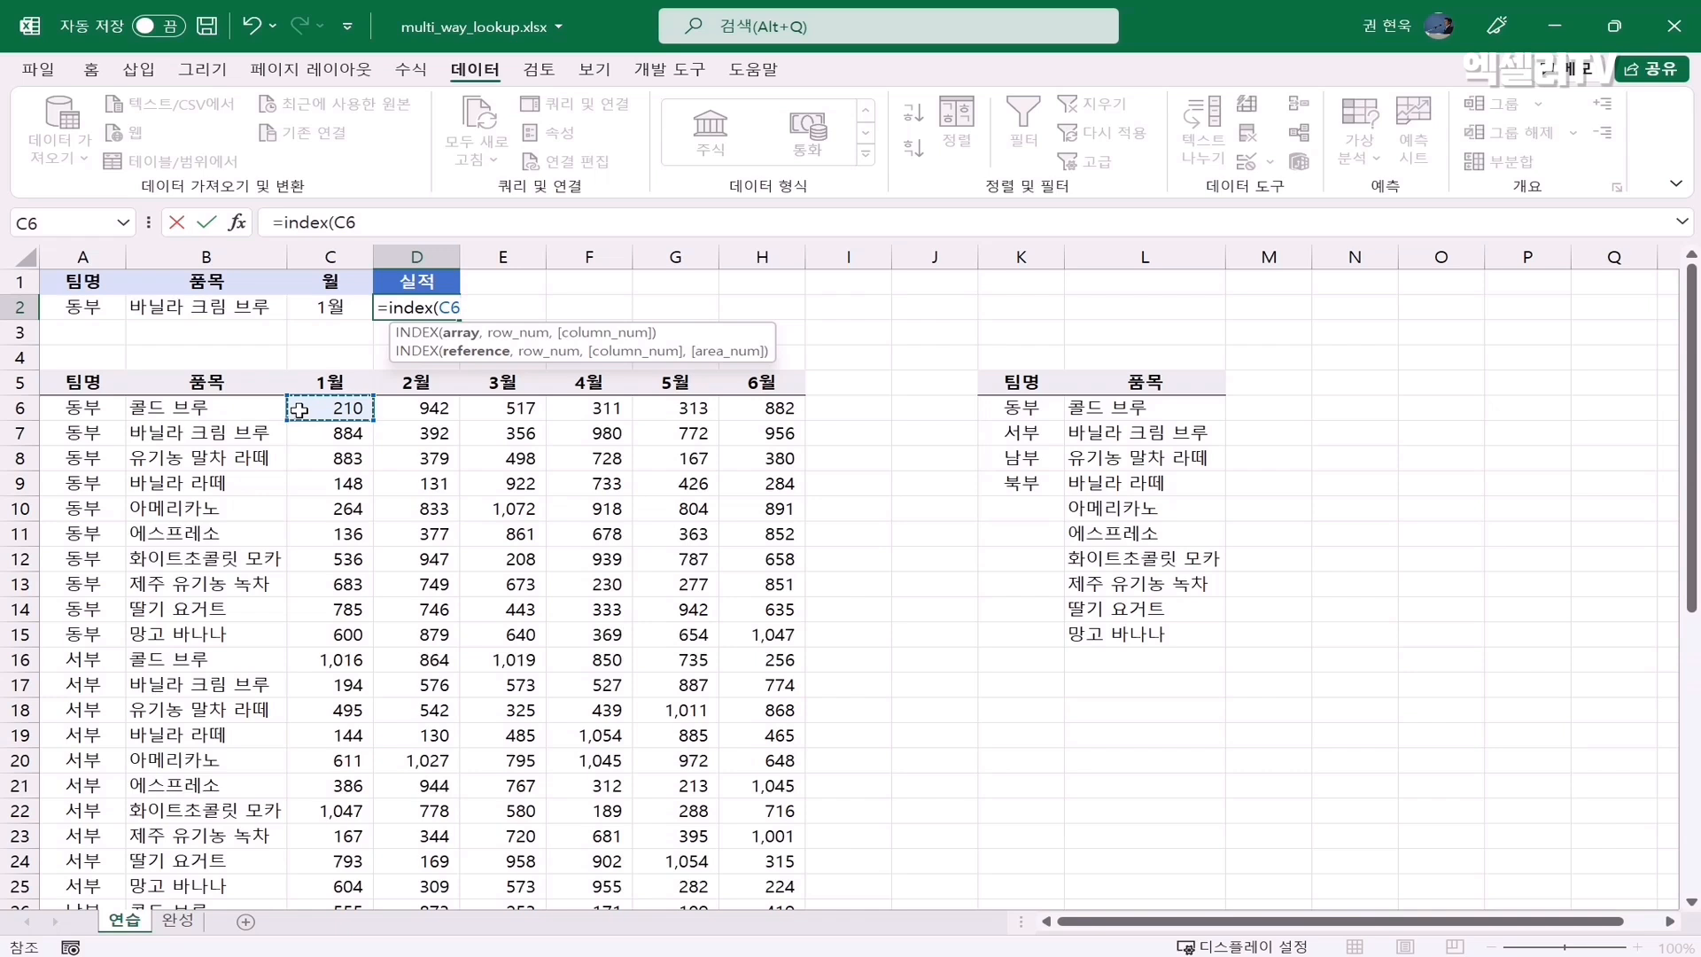
{"action": "key", "text": "ctrl+shift+Right"}
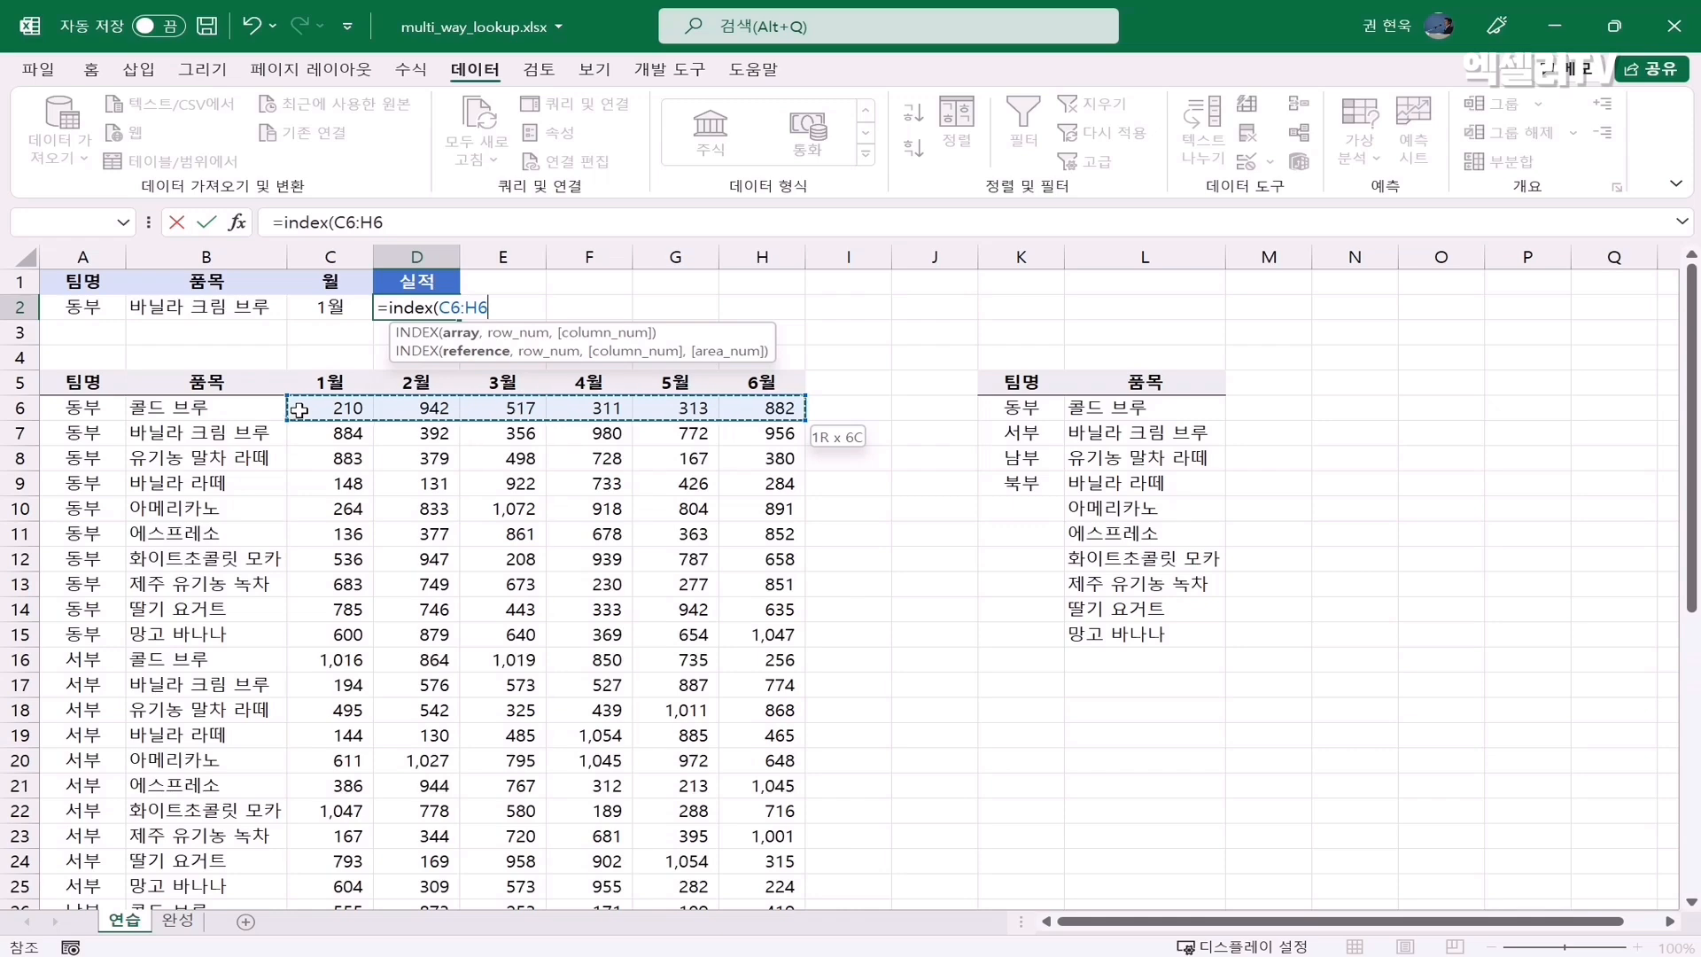
{"action": "key", "text": "ctrl+shift+Down"}
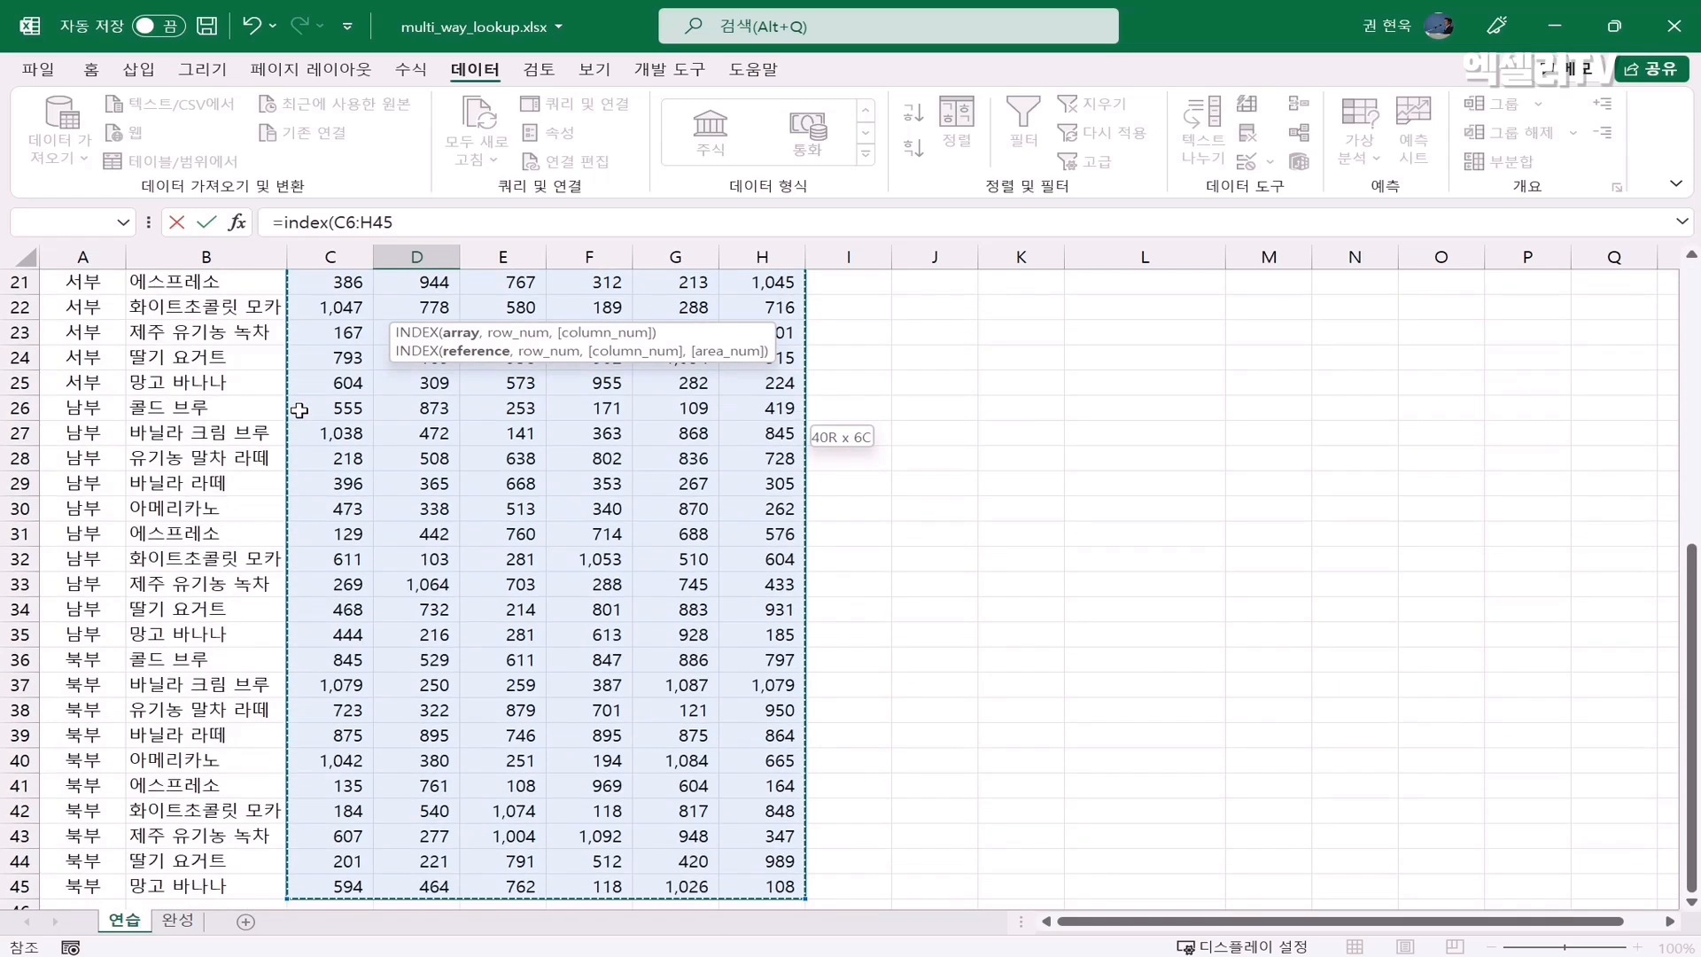
{"action": "scroll", "coordinate": [386, 506], "scroll_direction": "down", "scroll_amount": 2}
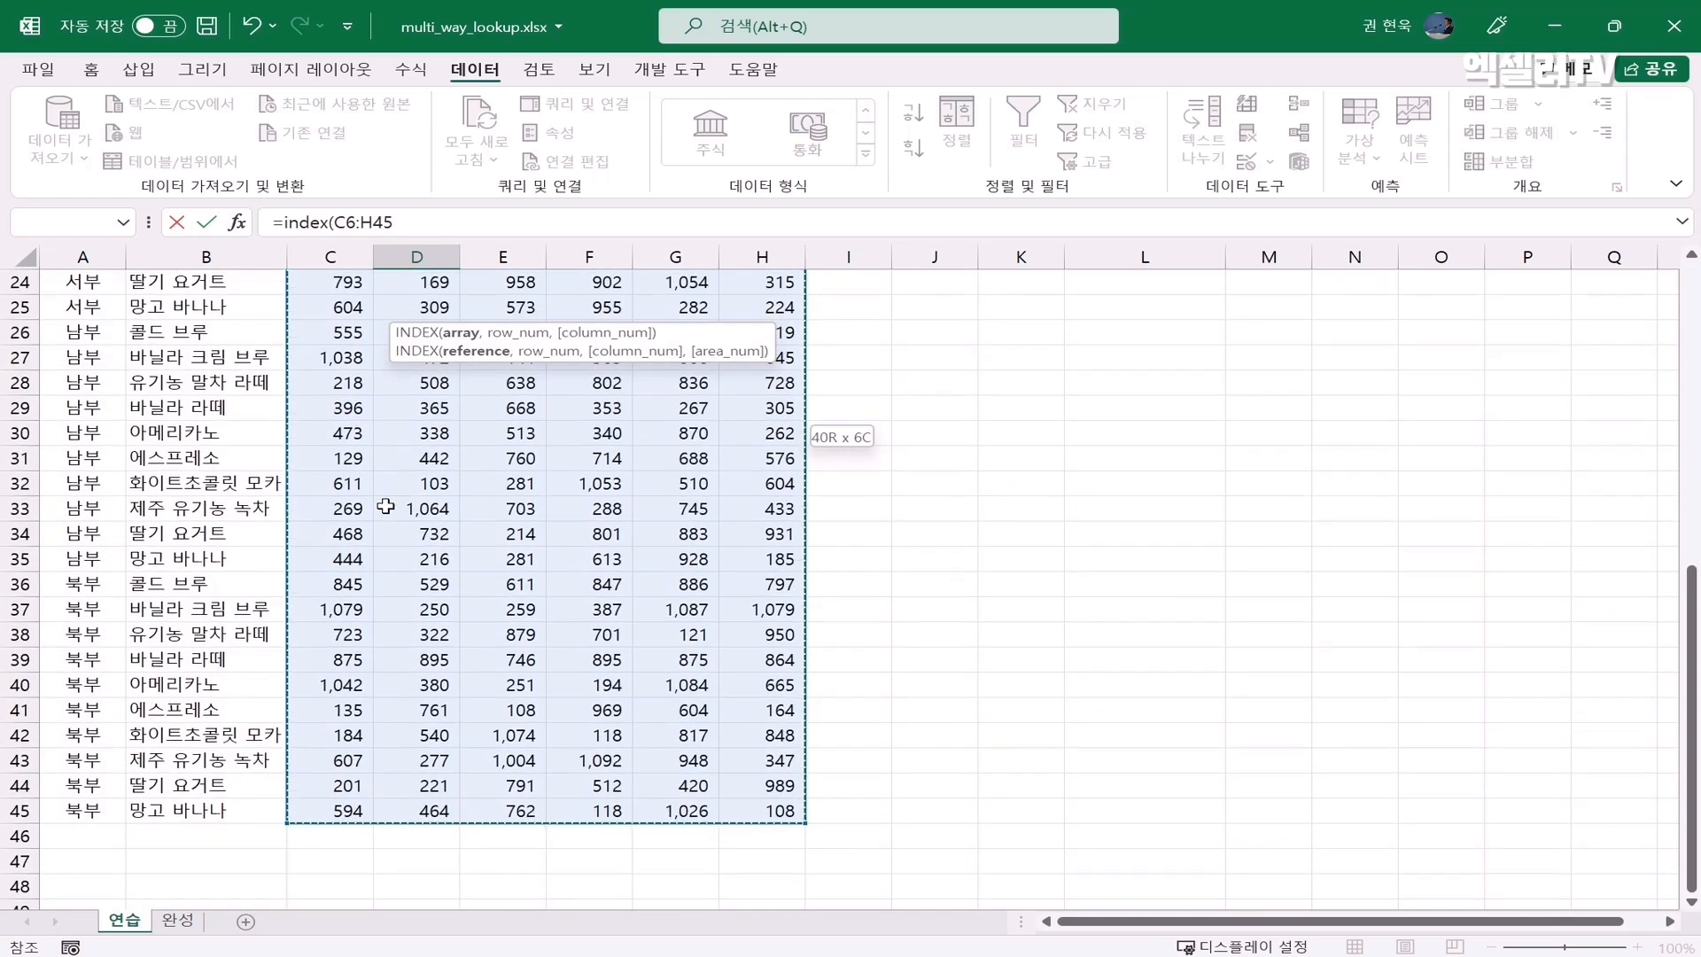
{"action": "scroll", "coordinate": [438, 529], "scroll_direction": "up", "scroll_amount": 9}
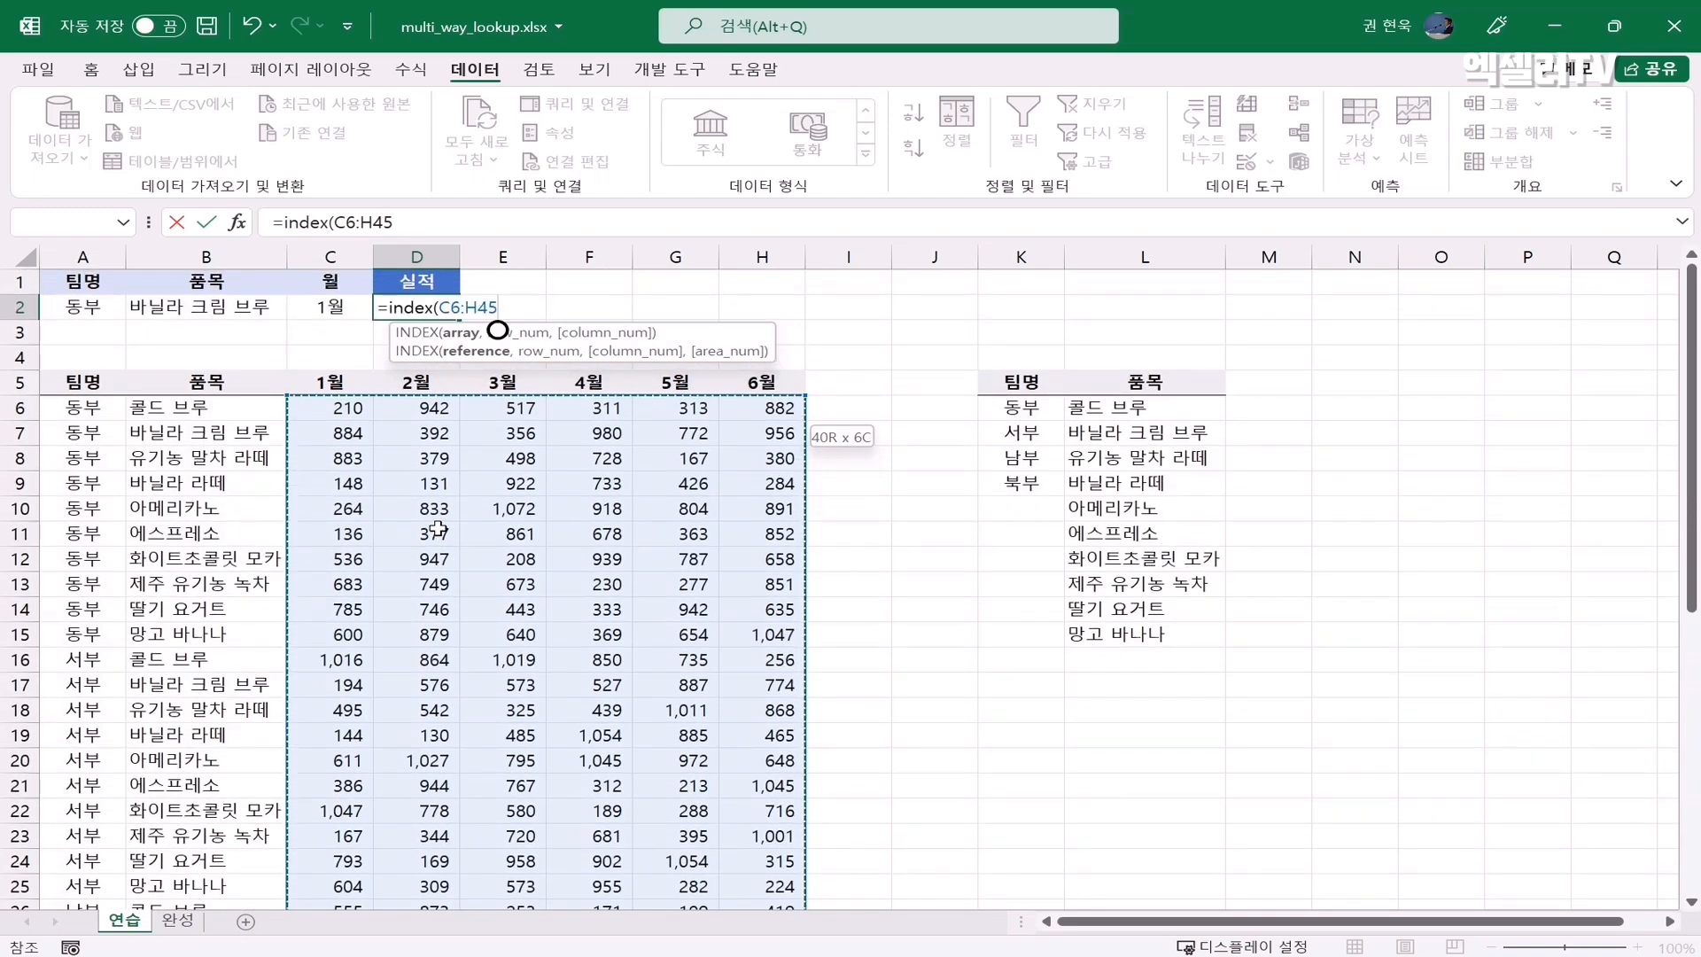
{"action": "type", "text": ","}
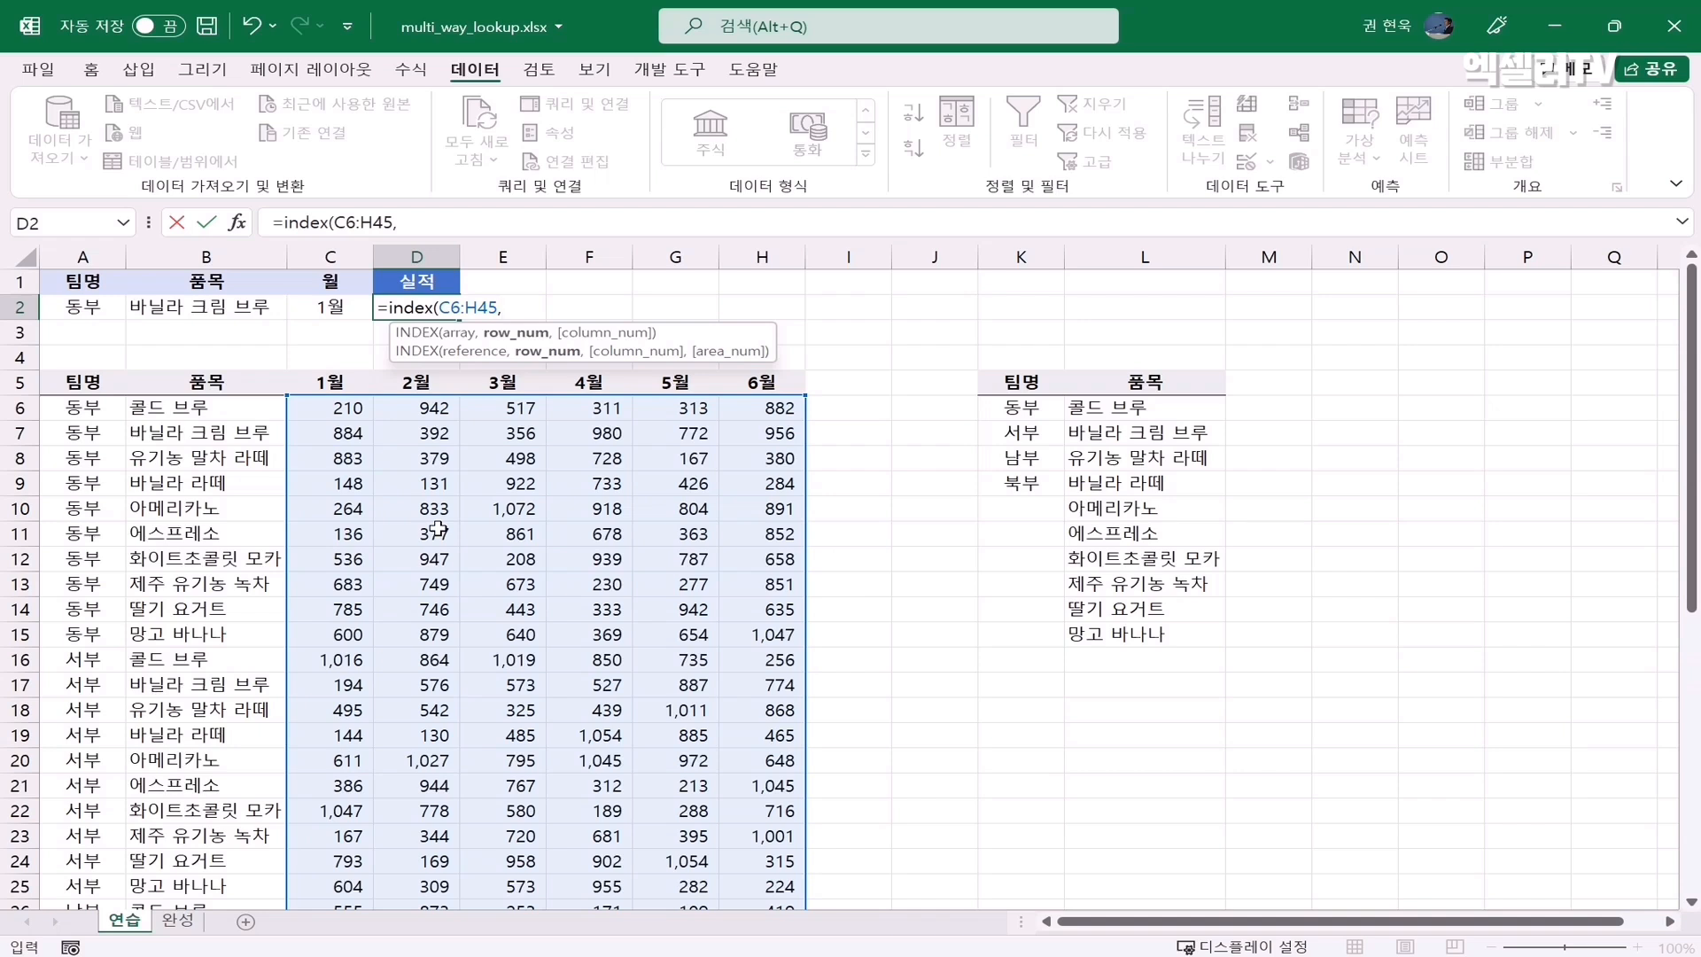
Step: Begin a MATCH for the row number, with A2&B2 as the combined lookup value
{"action": "type", "text": "match("}
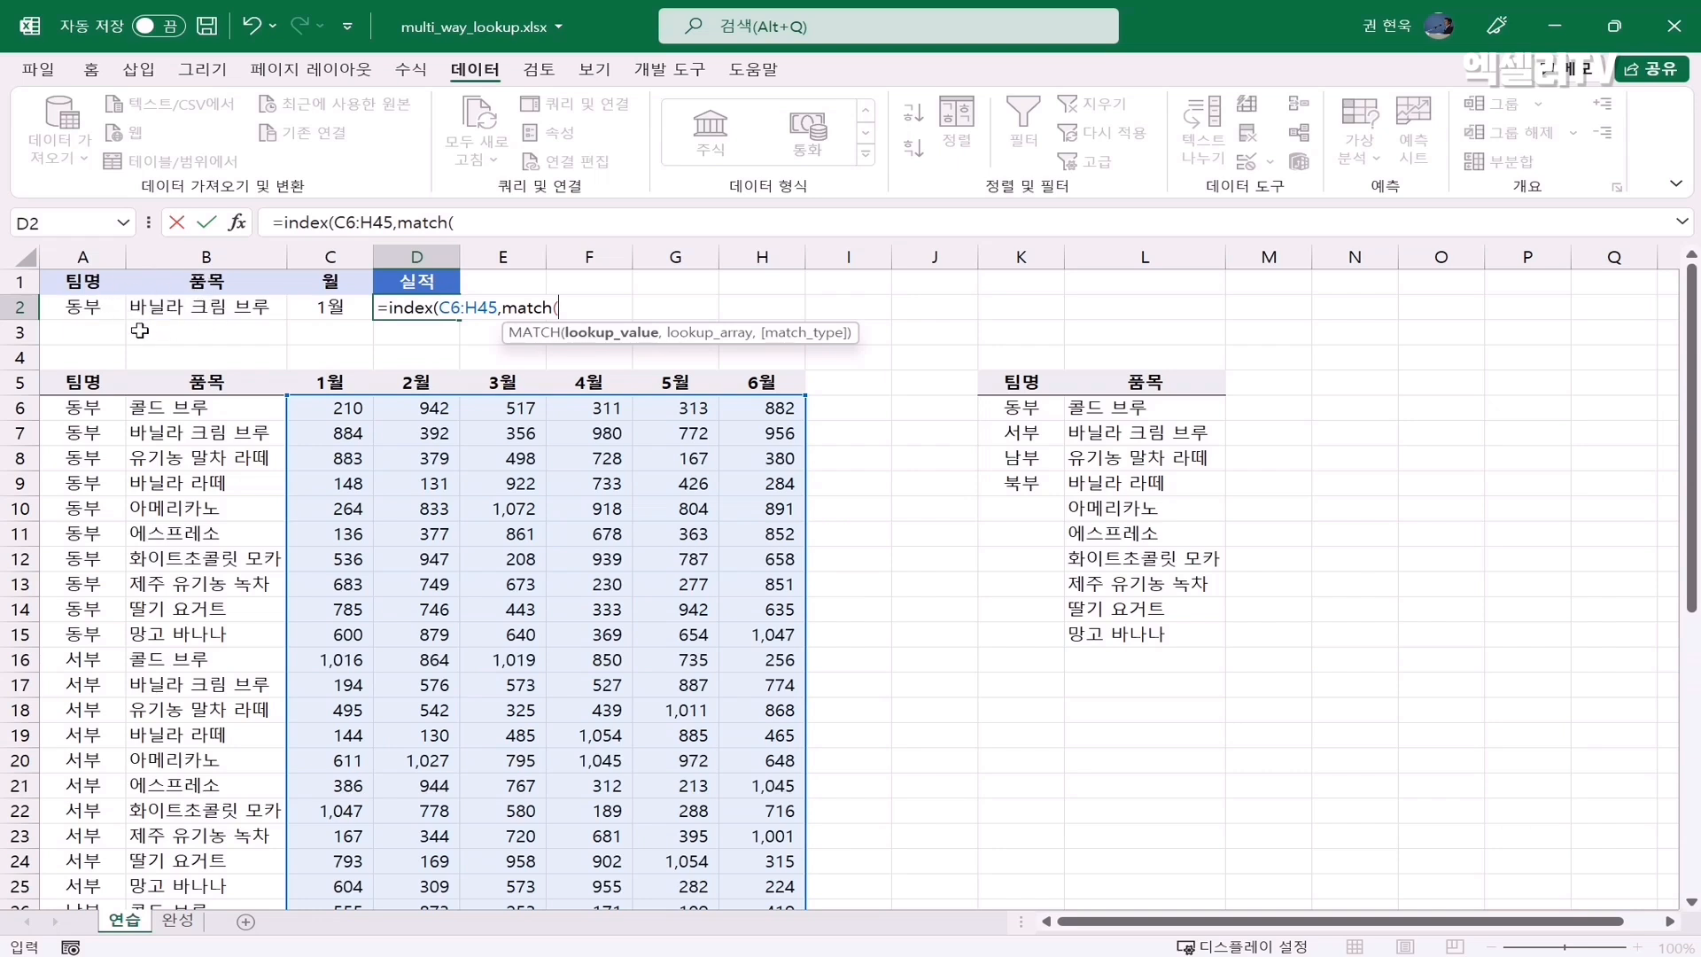
{"action": "left_click", "coordinate": [53, 309]}
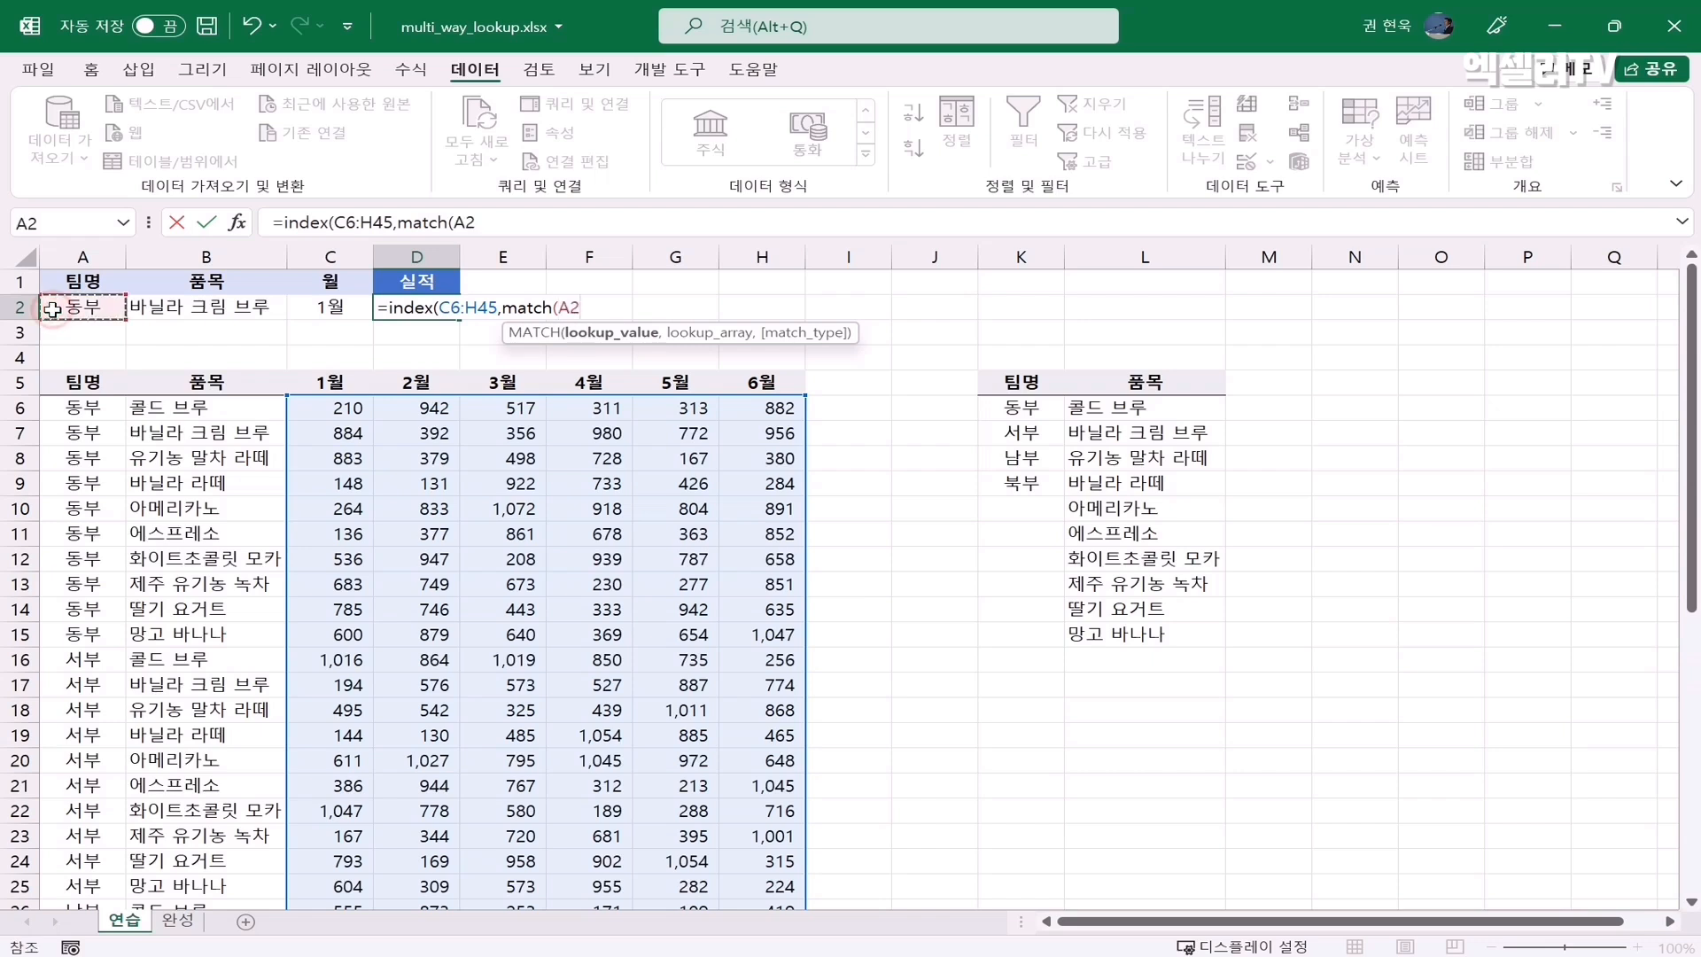
{"action": "type", "text": "&"}
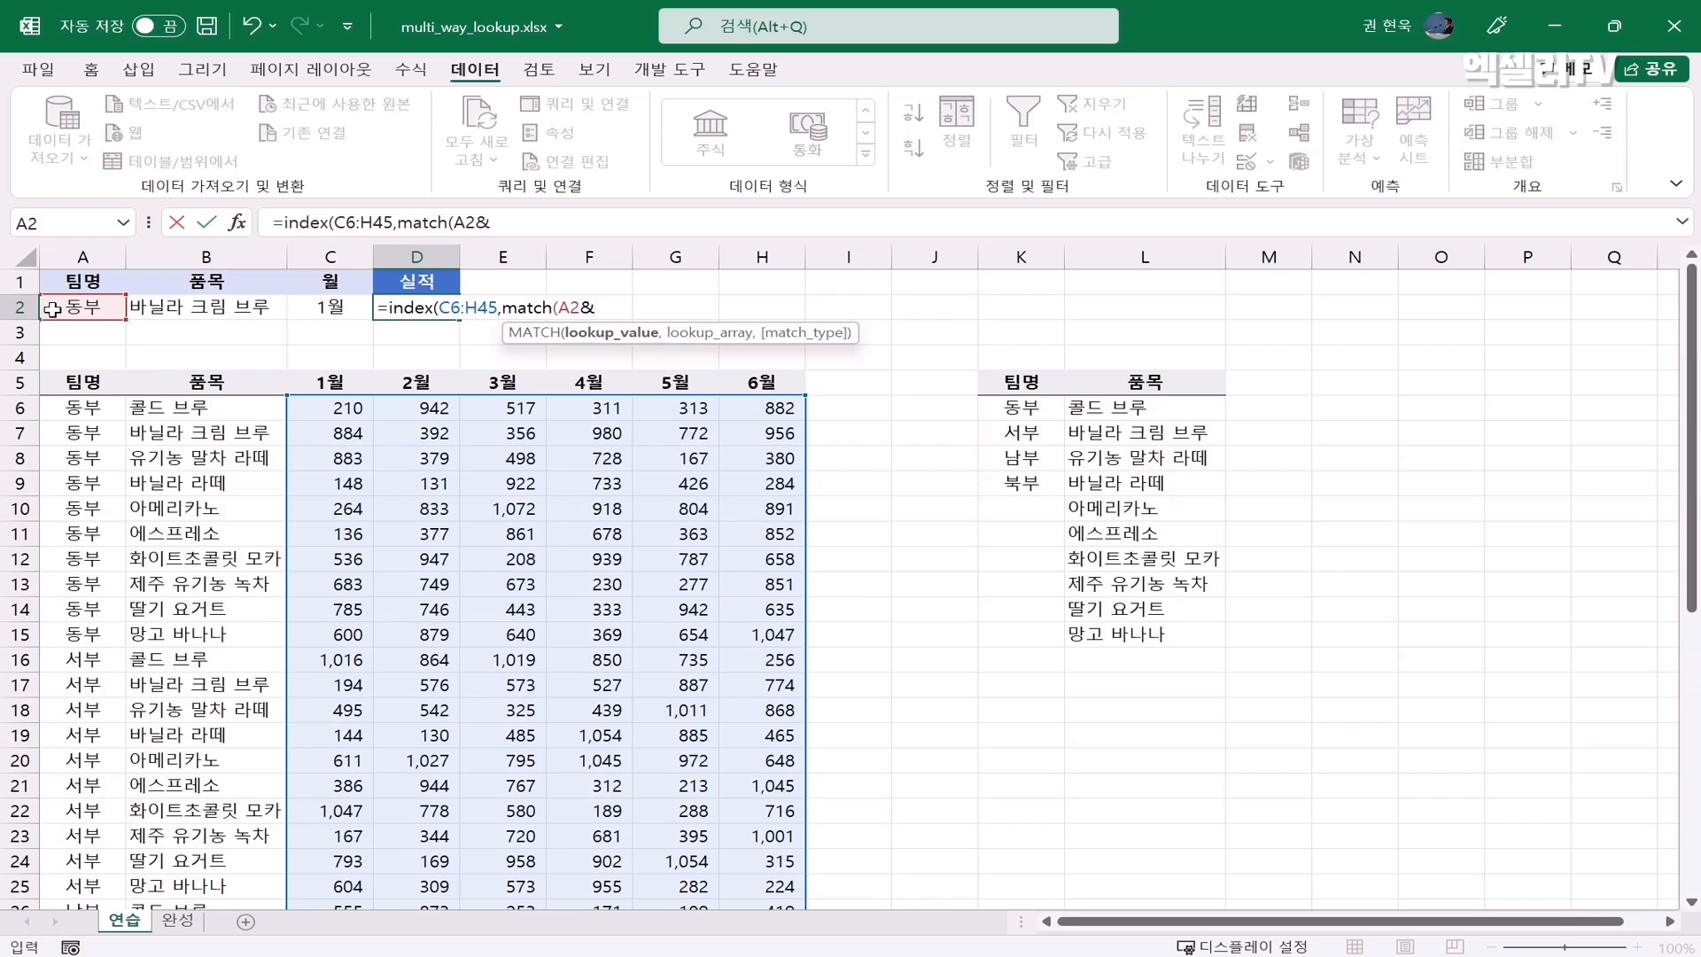
{"action": "left_click", "coordinate": [181, 306]}
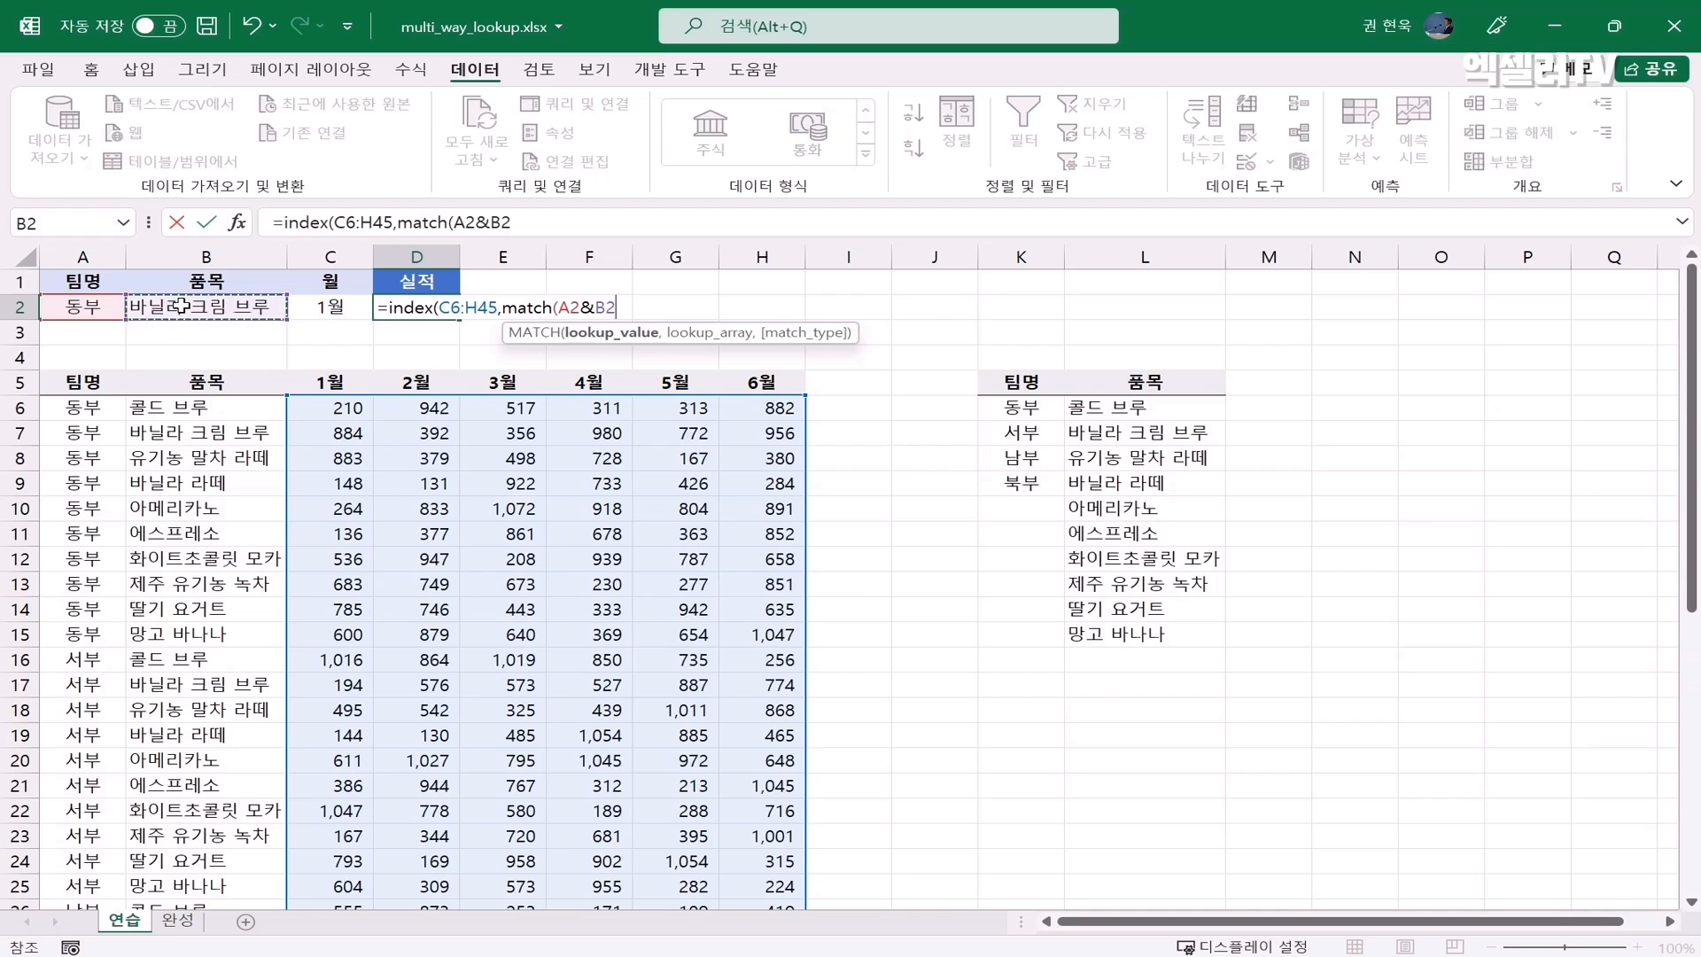
{"action": "type", "text": ","}
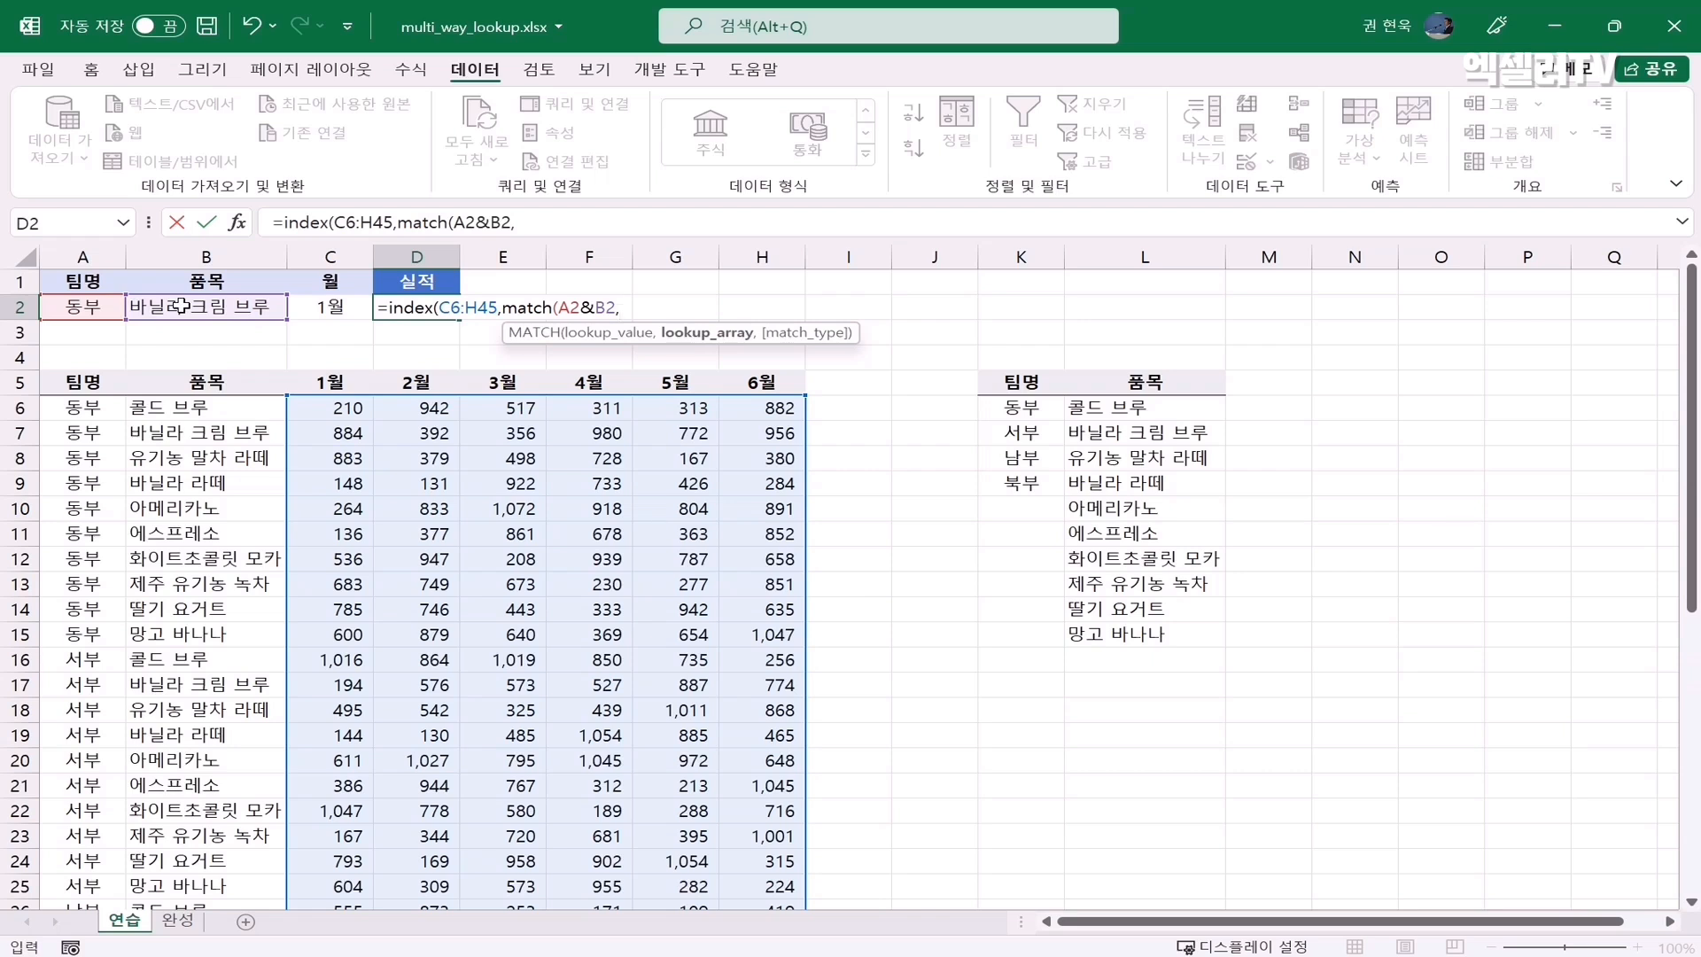
Step: Complete the row MATCH with the lookup array A6:A45&B6:B45 and match type 0
{"action": "left_click", "coordinate": [56, 410]}
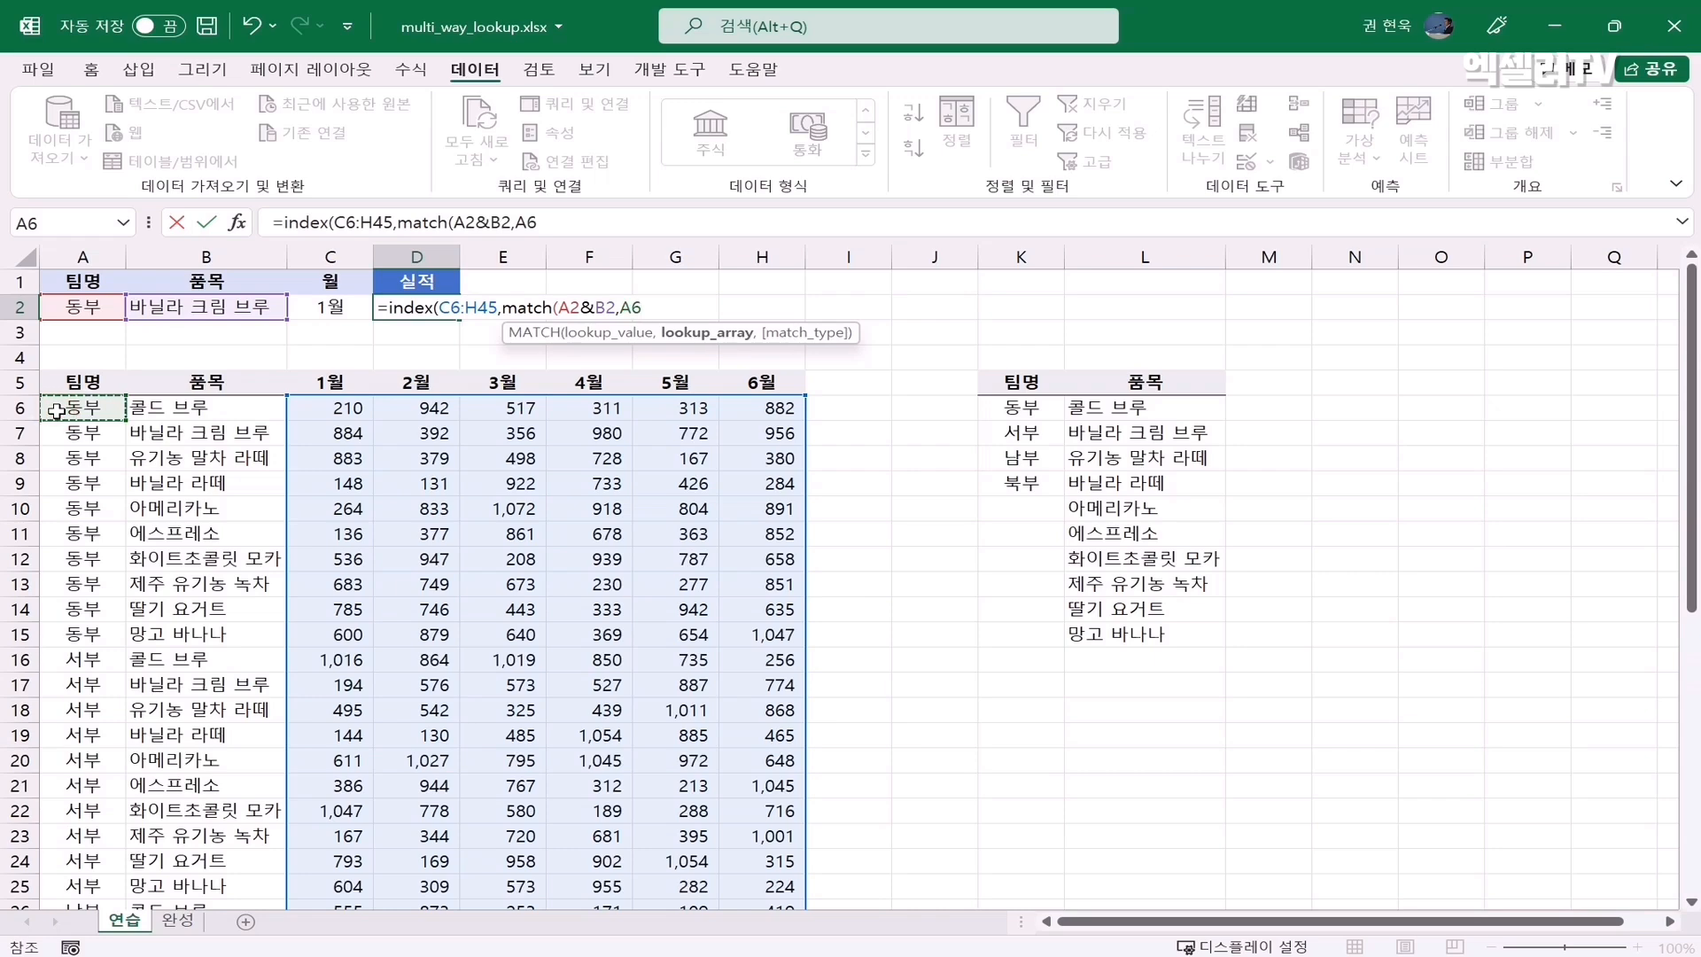
{"action": "key", "text": "ctrl+shift+Down"}
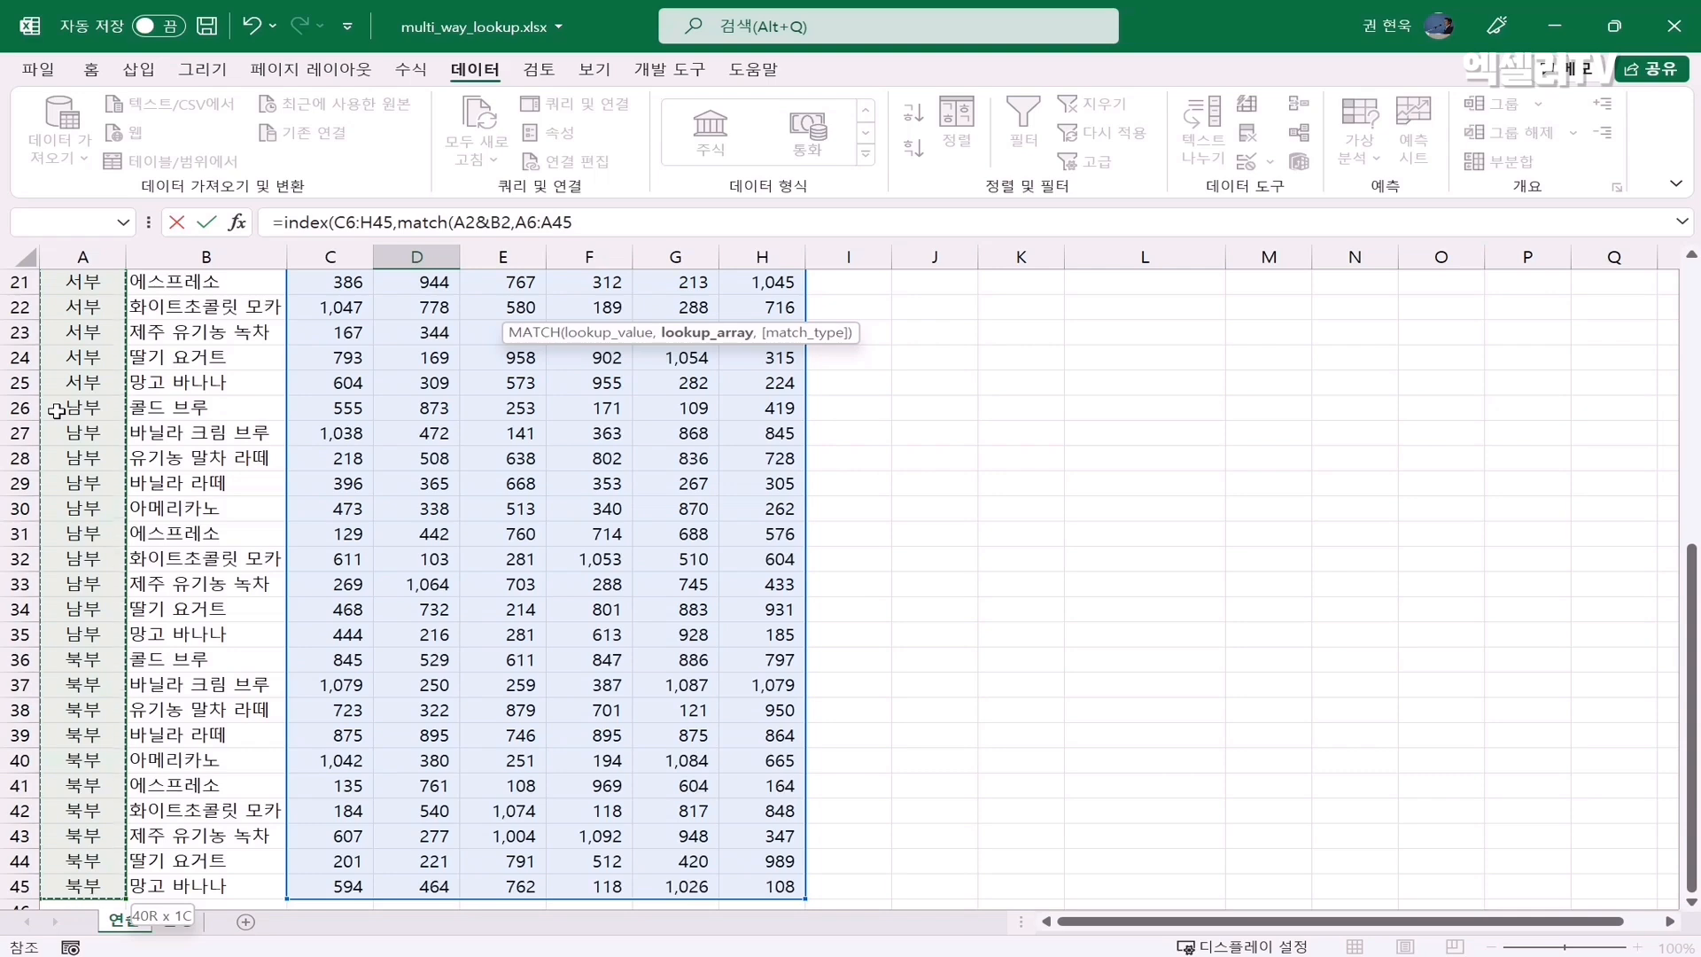
{"action": "type", "text": "&"}
{"action": "scroll", "coordinate": [56, 410], "scroll_direction": "up", "scroll_amount": 7}
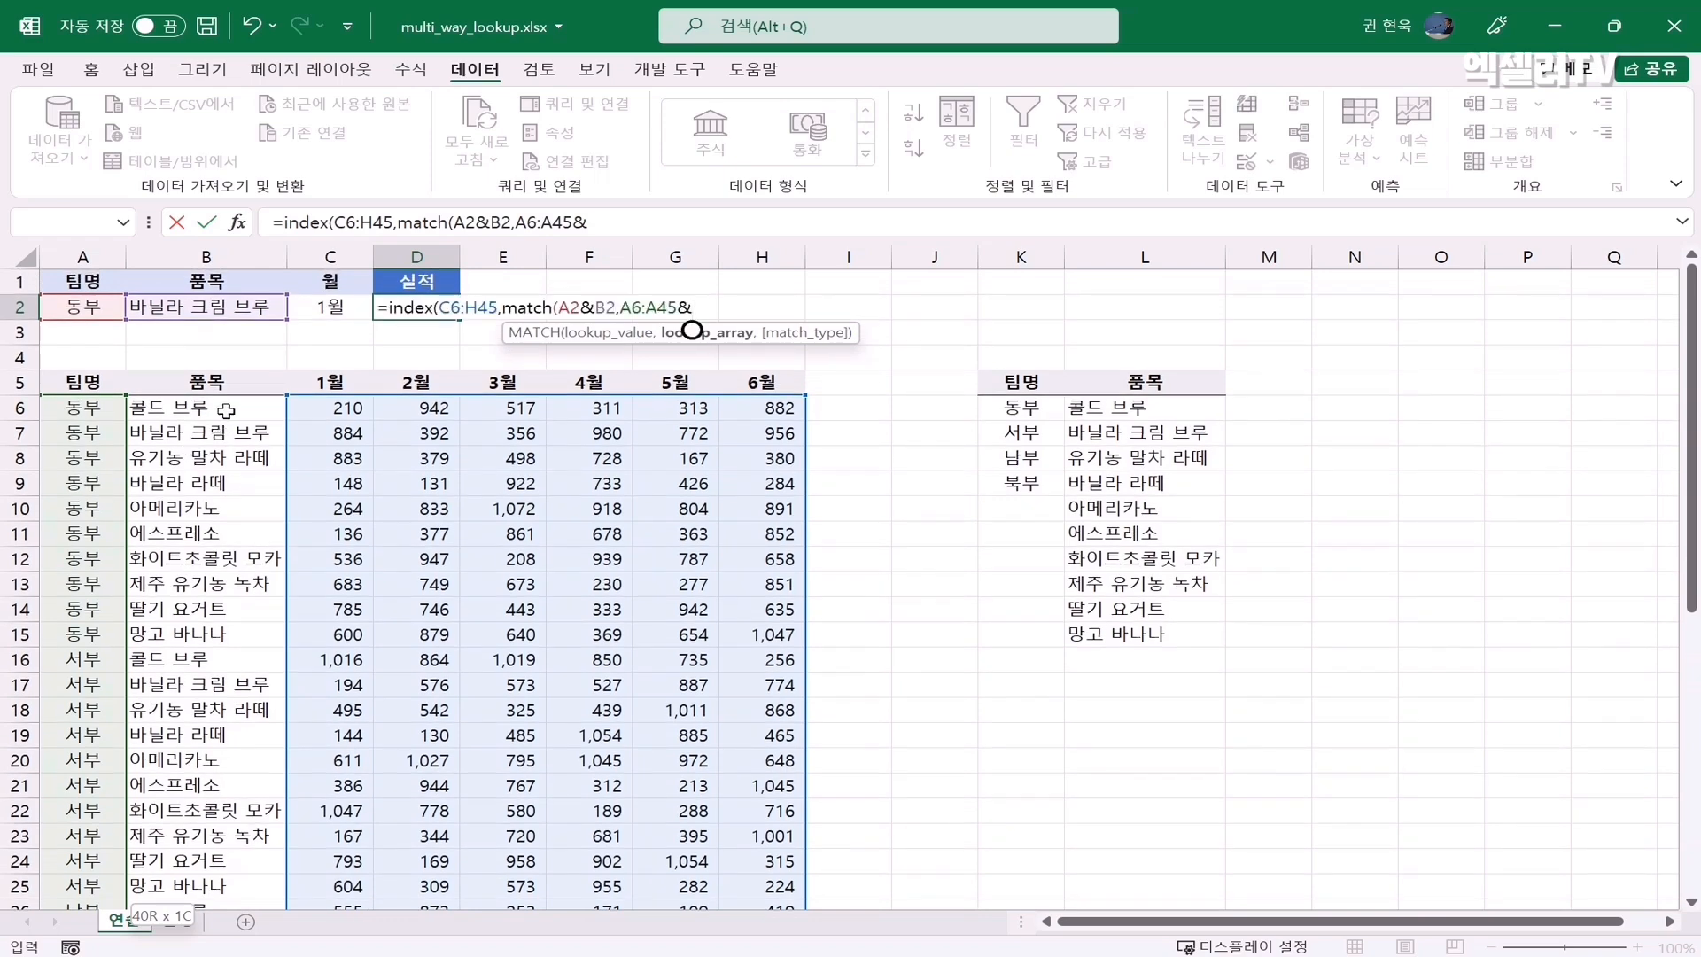
{"action": "left_click", "coordinate": [227, 411]}
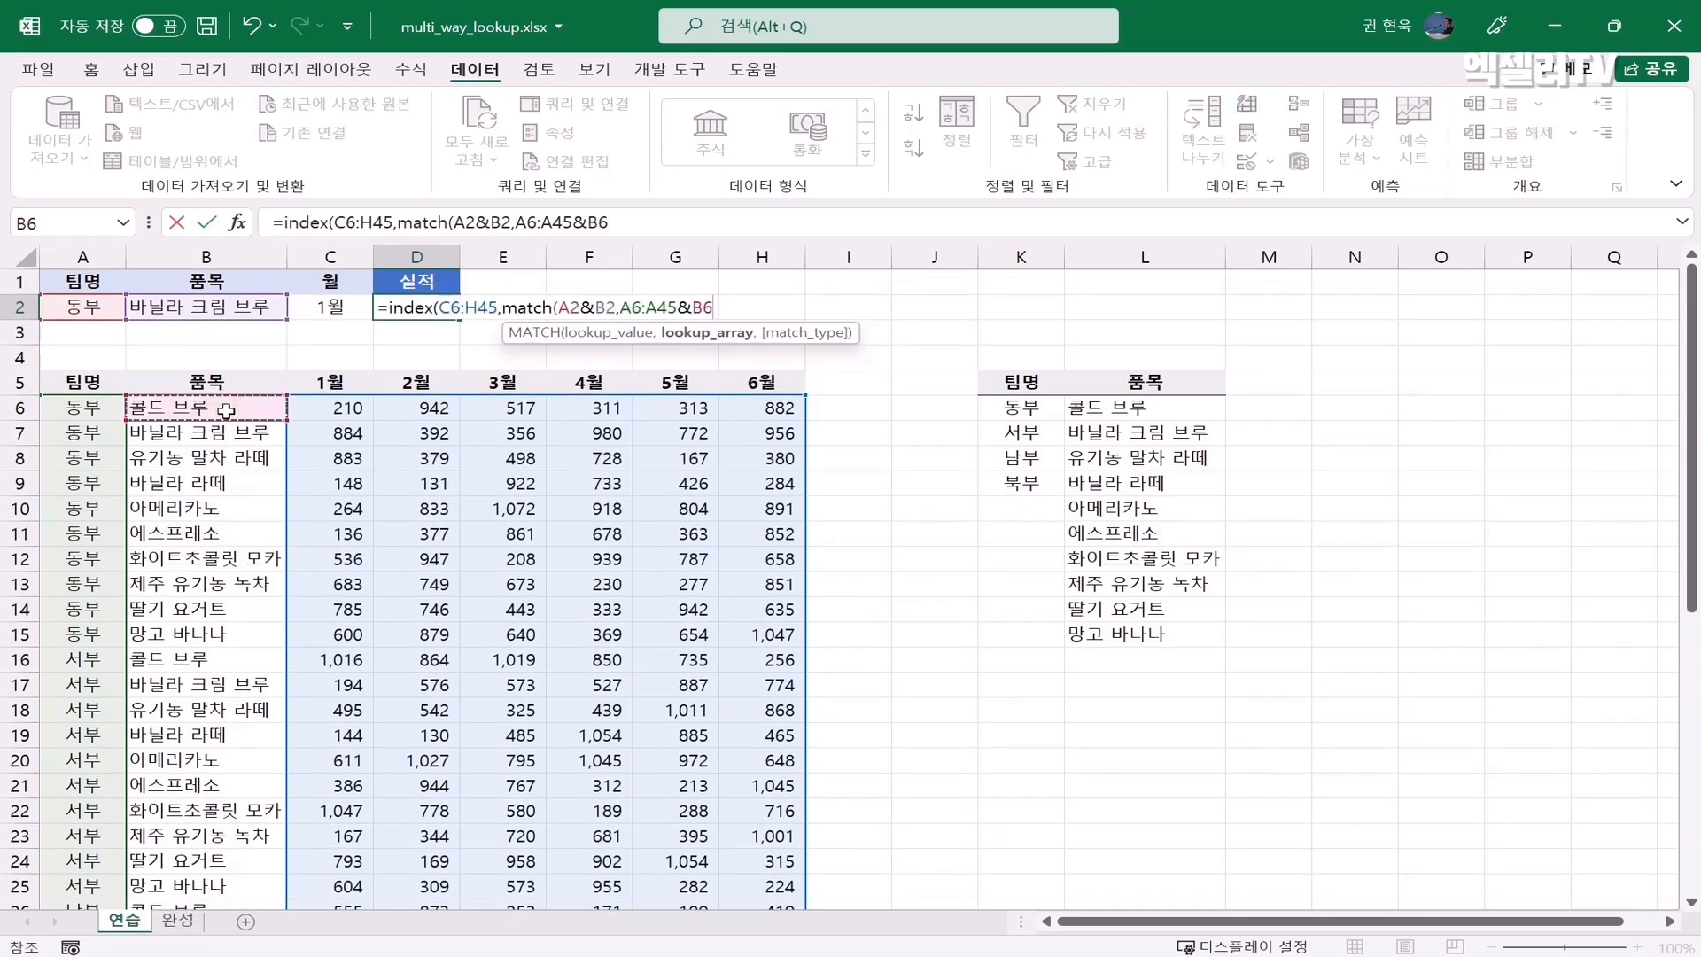
{"action": "key", "text": "ctrl+shift+Down"}
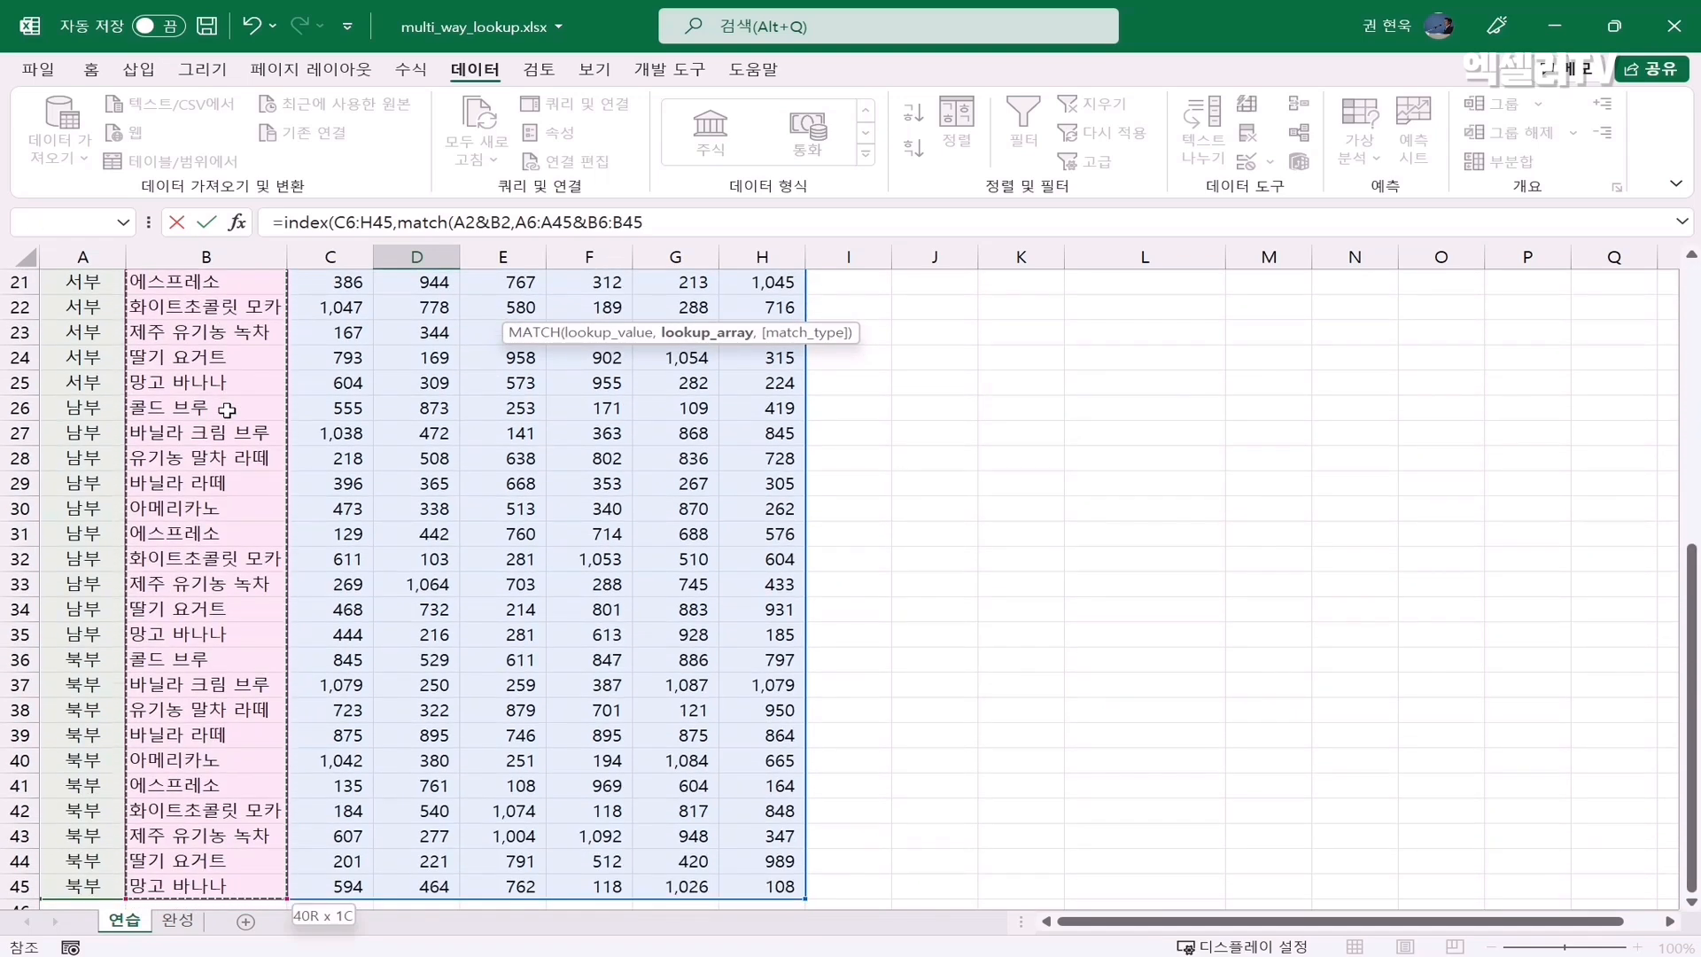
{"action": "scroll", "coordinate": [227, 411], "scroll_direction": "up", "scroll_amount": 7}
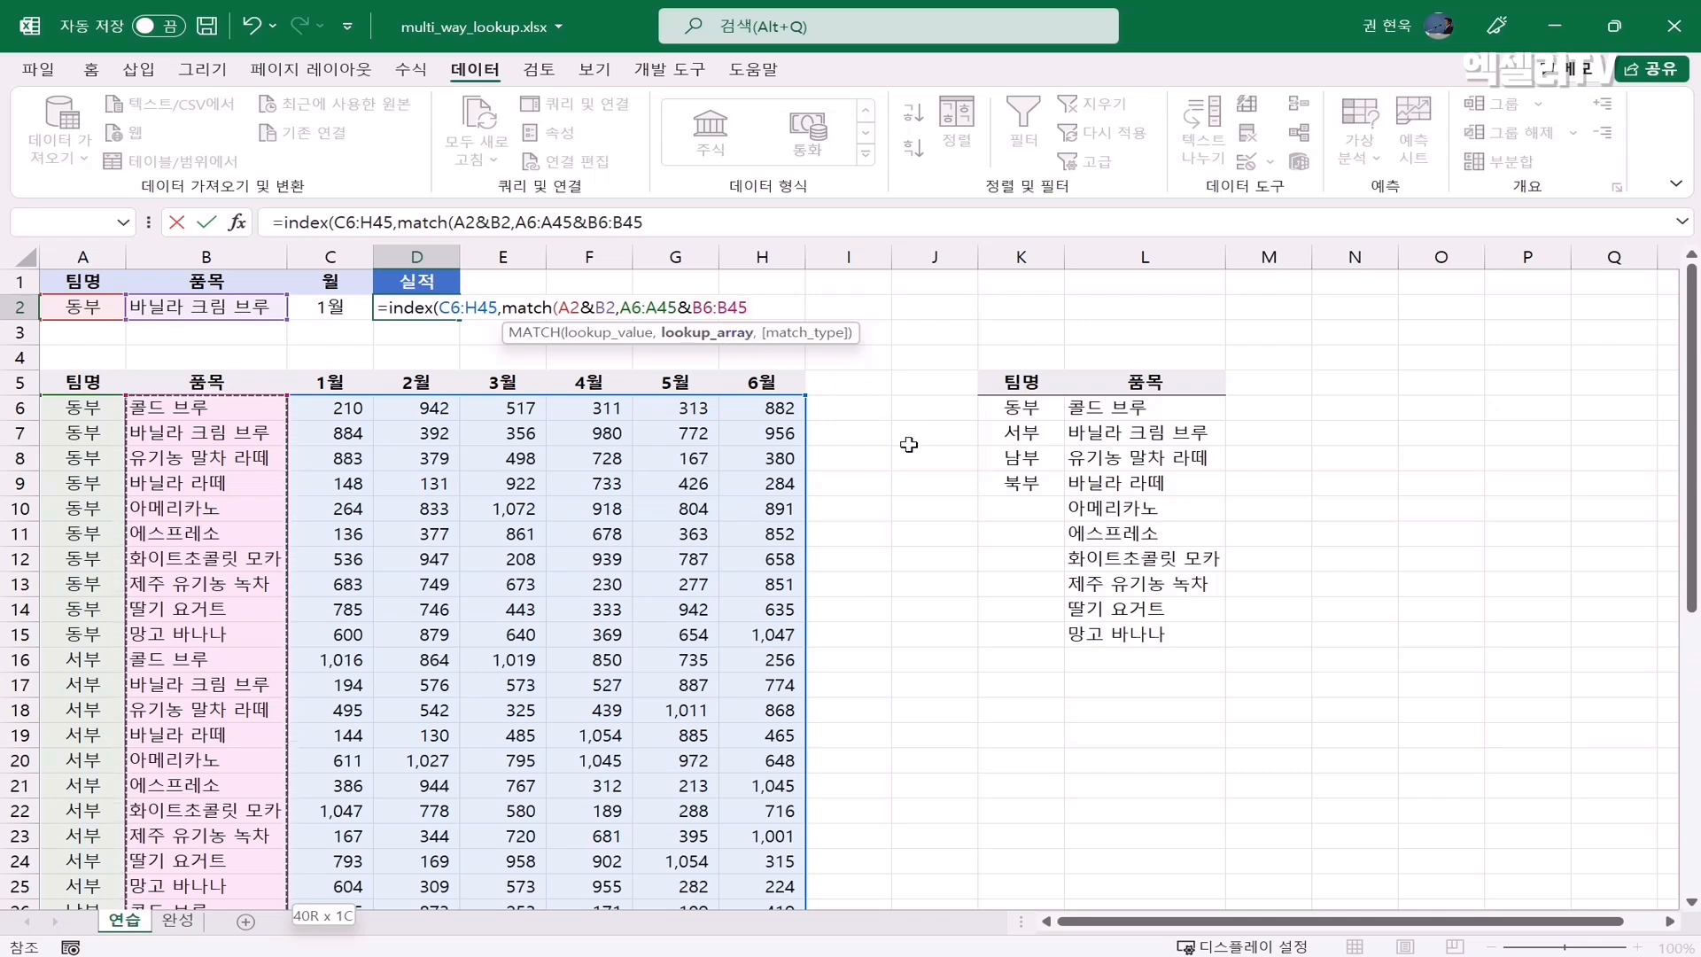
{"action": "type", "text": ",0"}
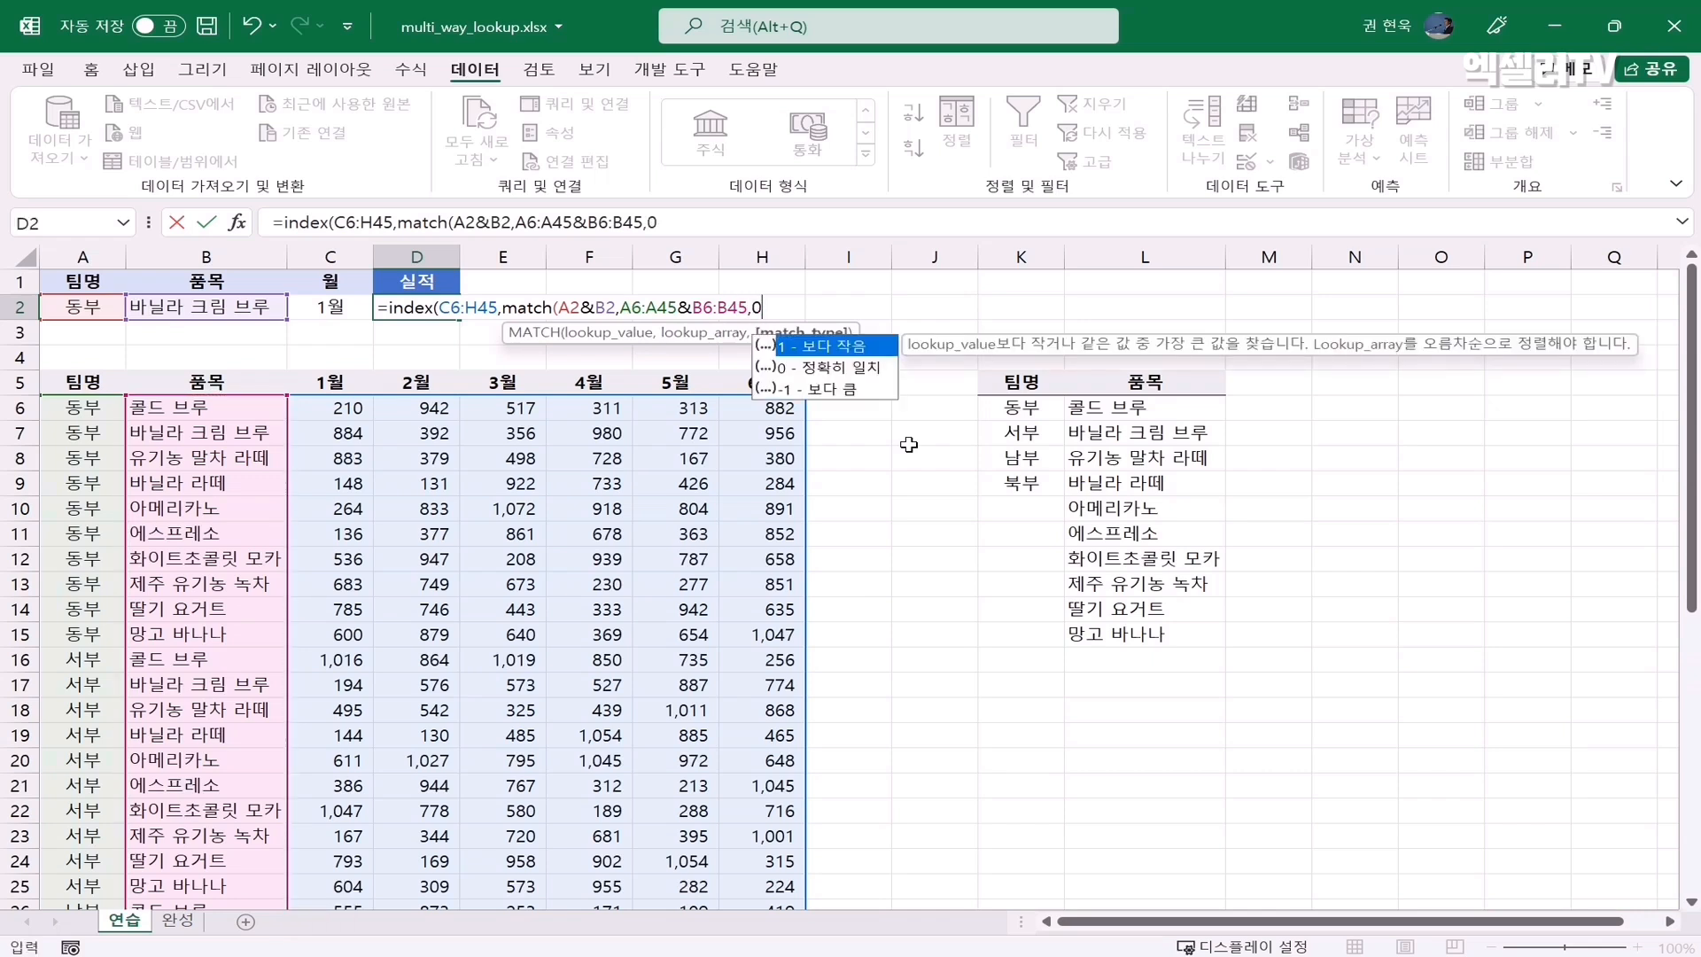
{"action": "type", "text": "),"}
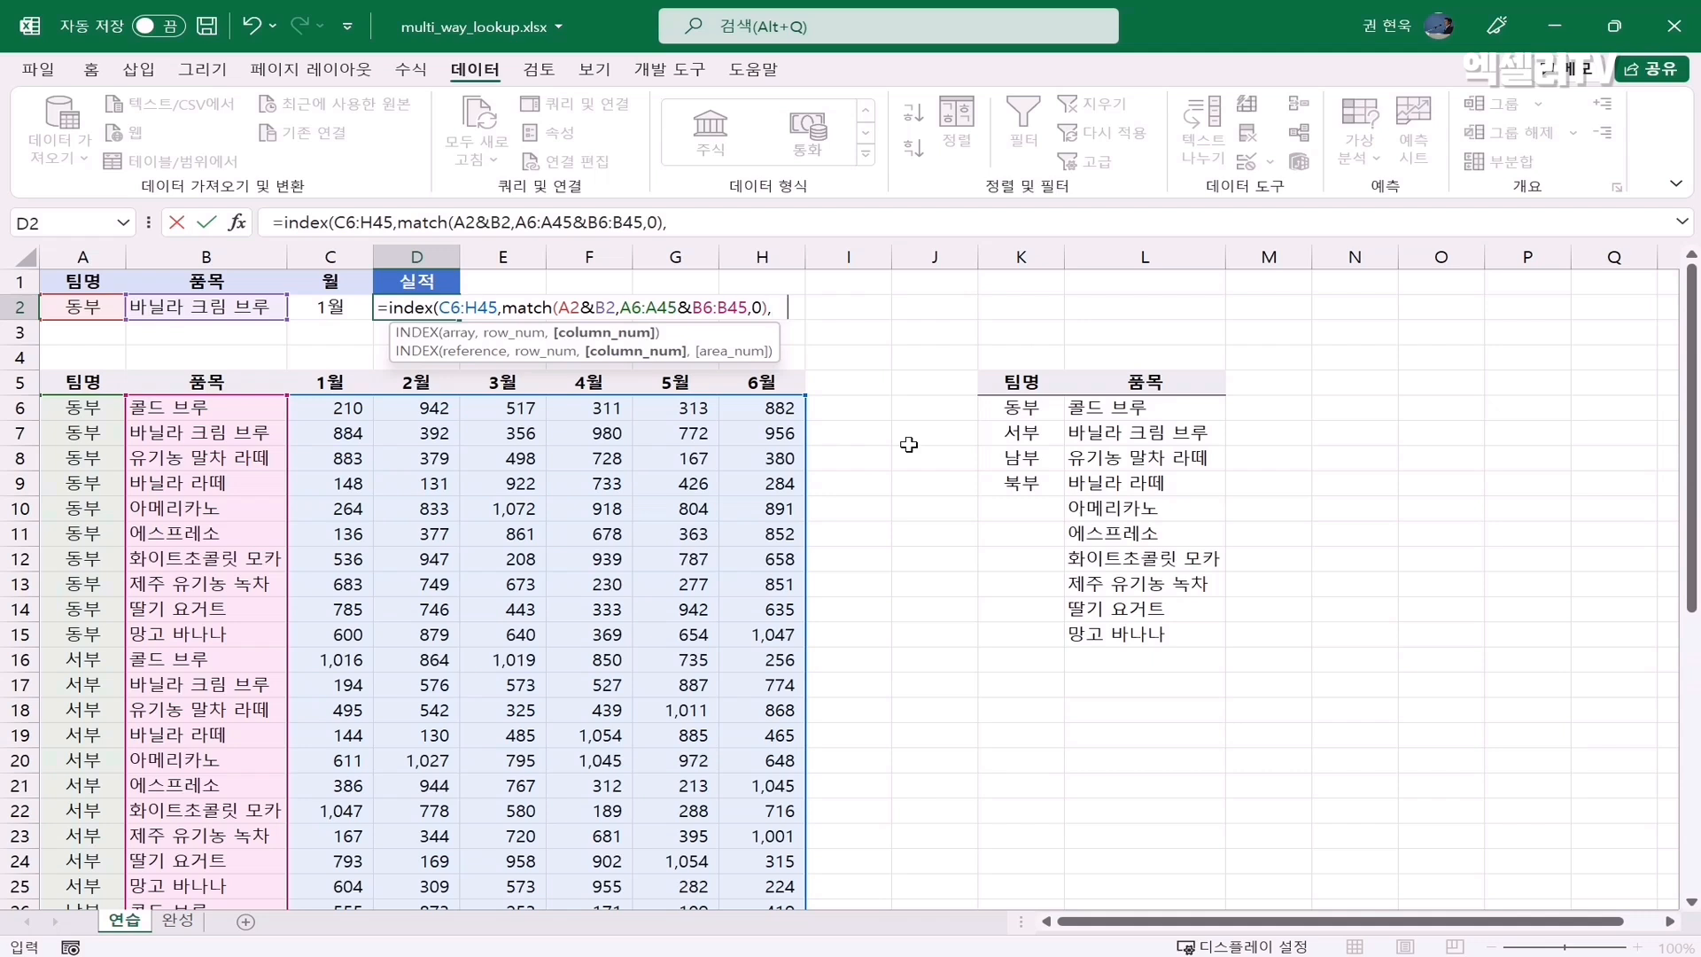
Step: Add MATCH(C2,C5:H5,0) as the column number, close the INDEX formula and enter it as an array formula
{"action": "type", "text": "match"}
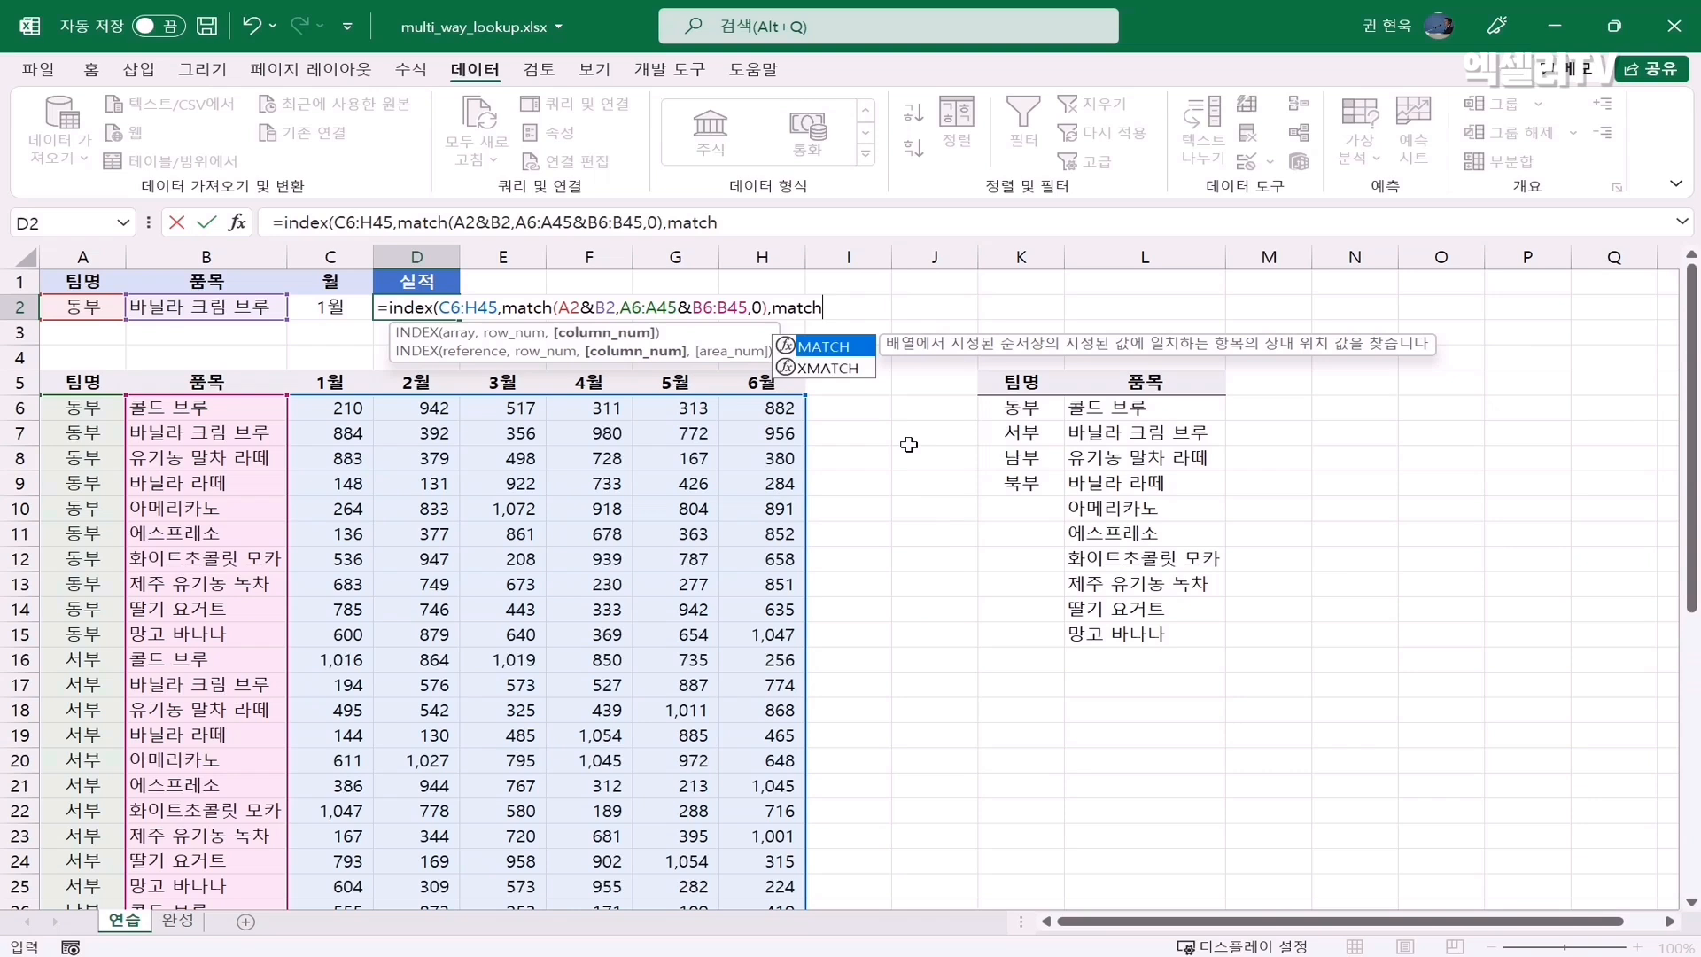
{"action": "type", "text": "("}
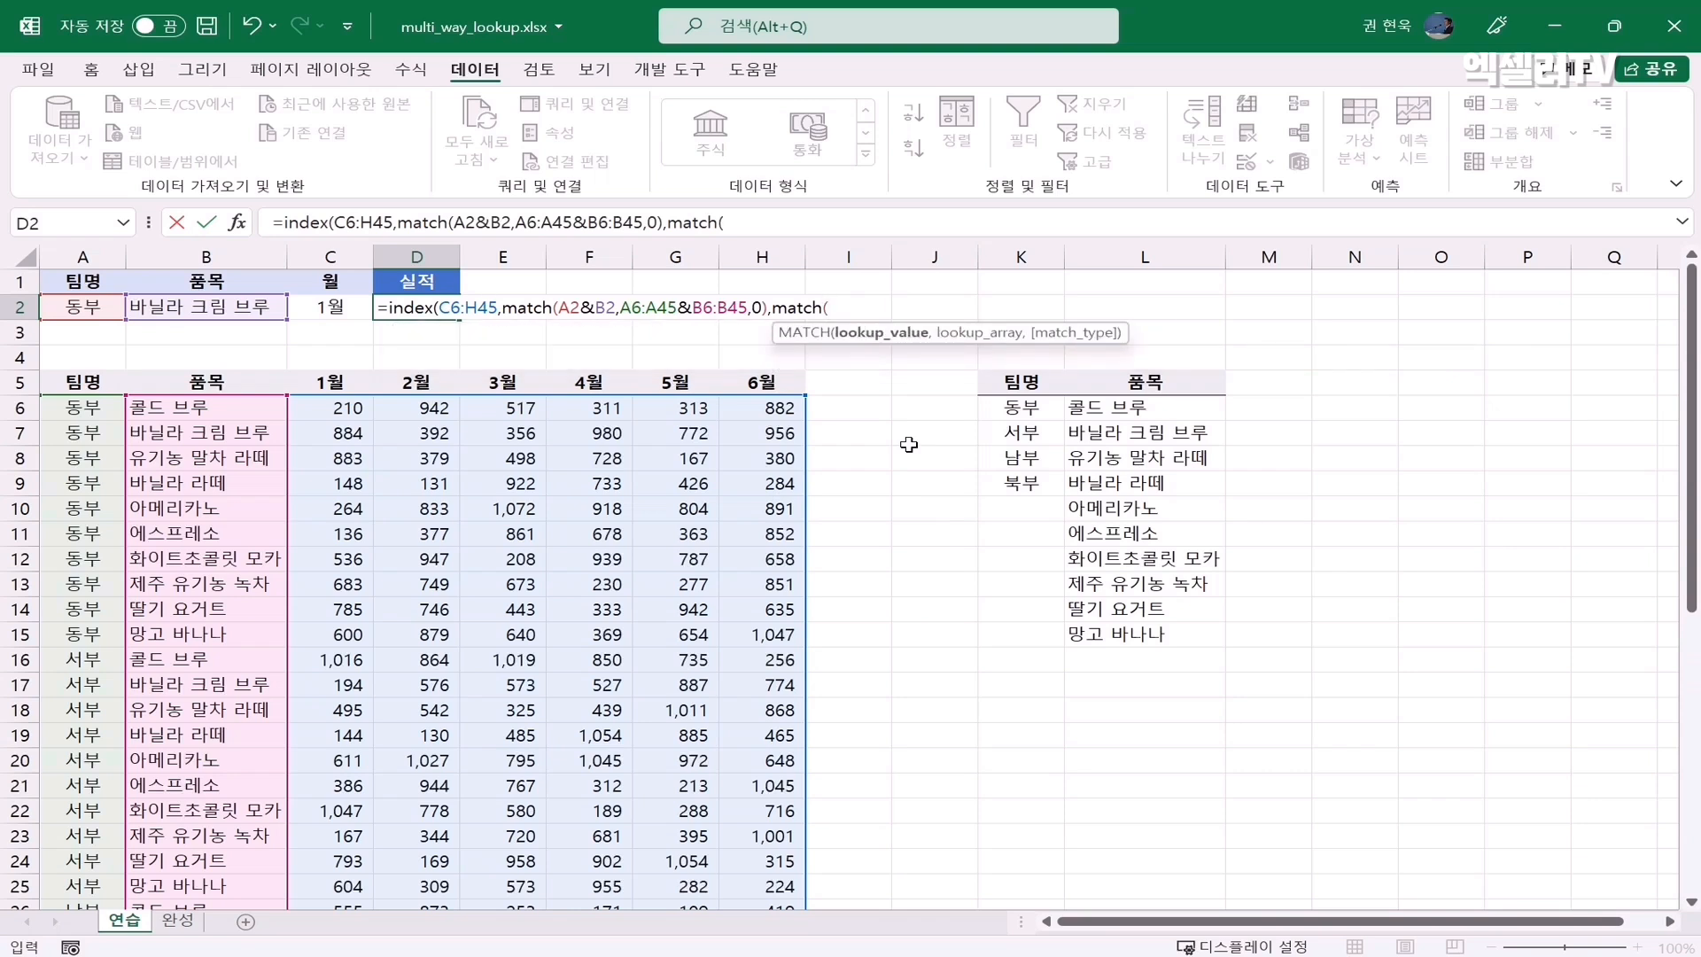
{"action": "left_click", "coordinate": [325, 307]}
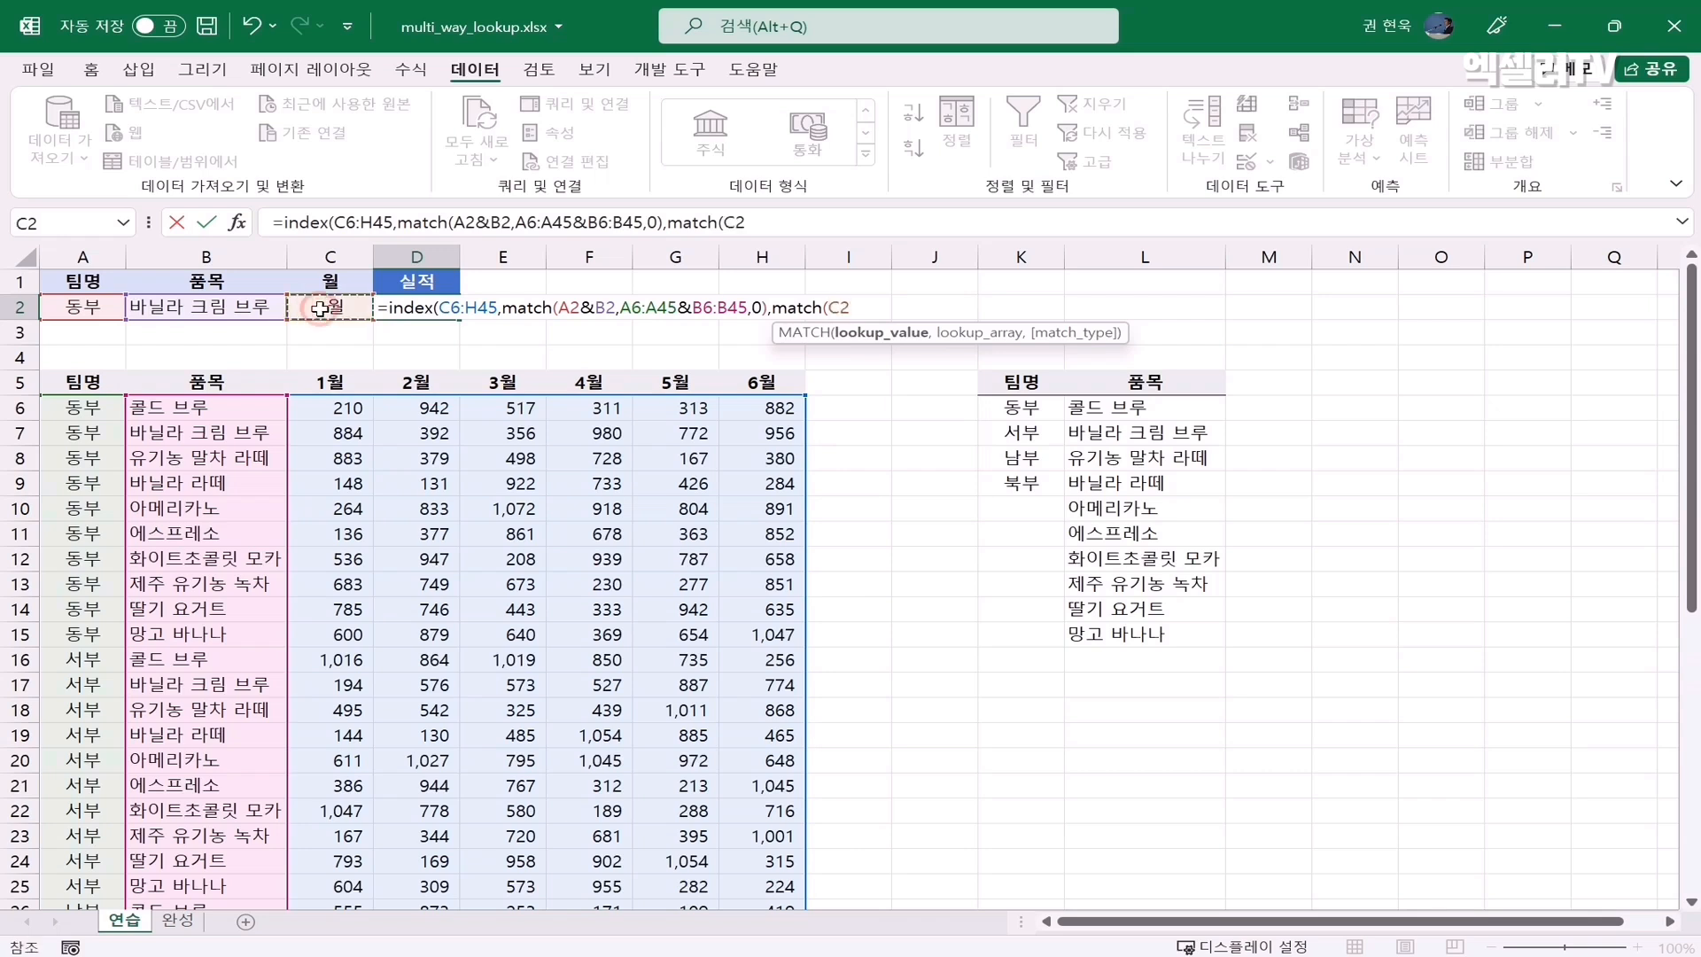
{"action": "type", "text": ","}
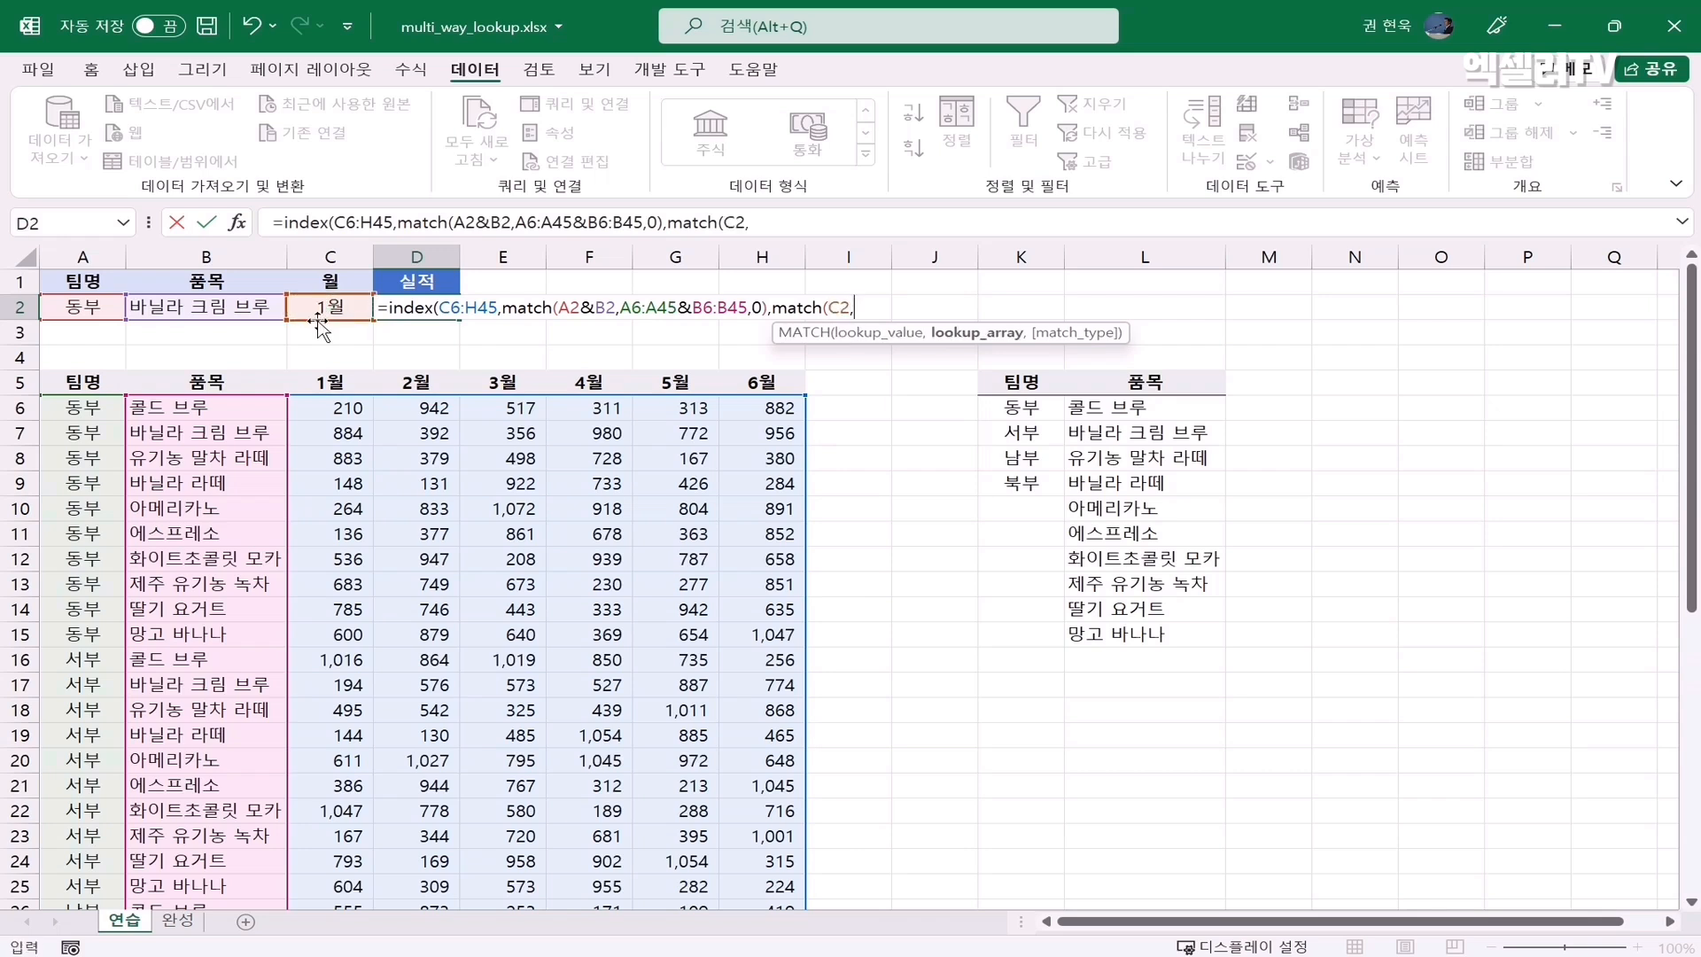
{"action": "left_click_drag", "start_coordinate": [328, 382], "coordinate": [749, 382]}
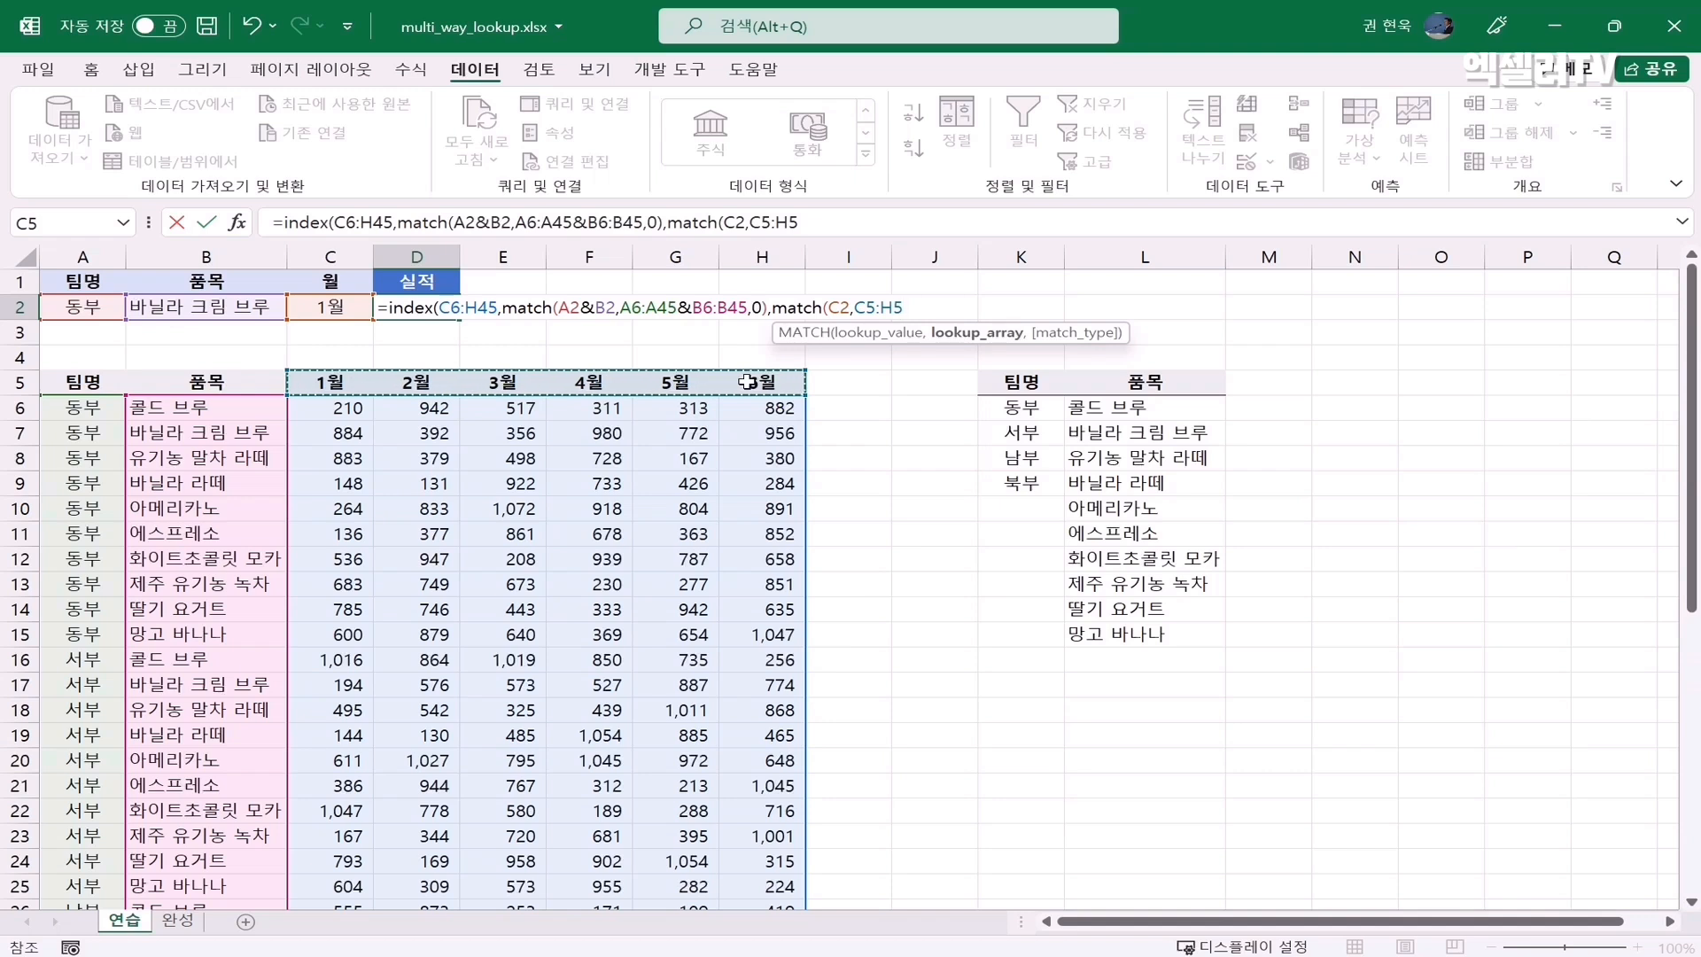
{"action": "type", "text": ","}
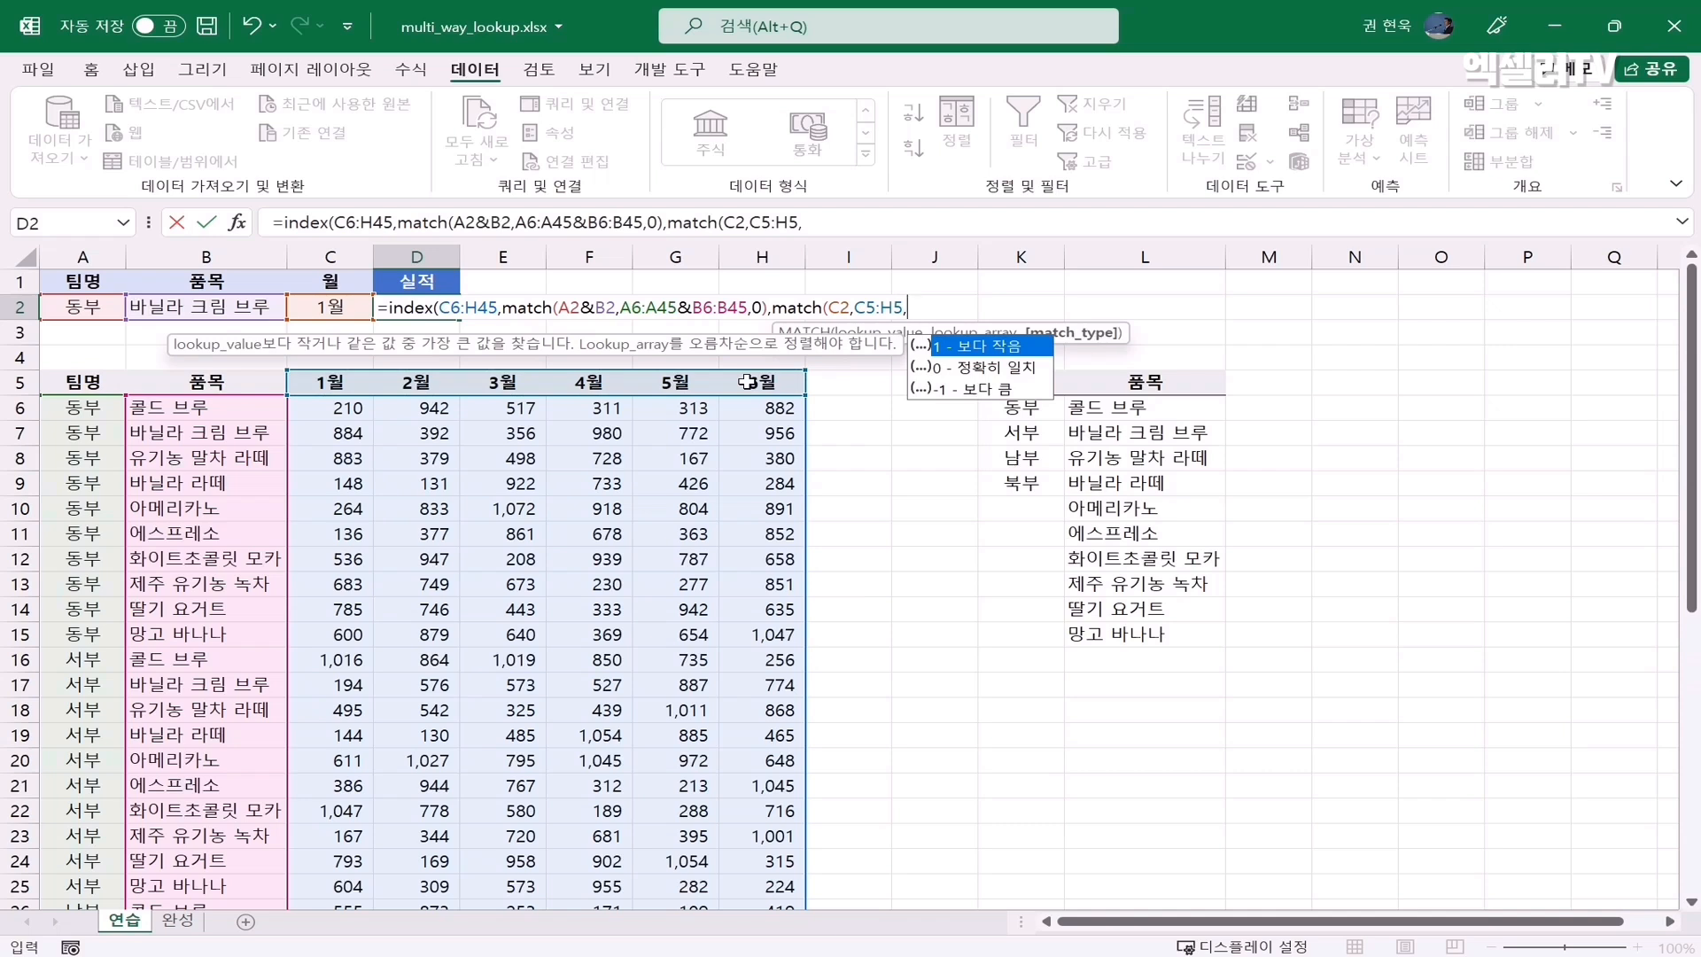
{"action": "type", "text": "0))"}
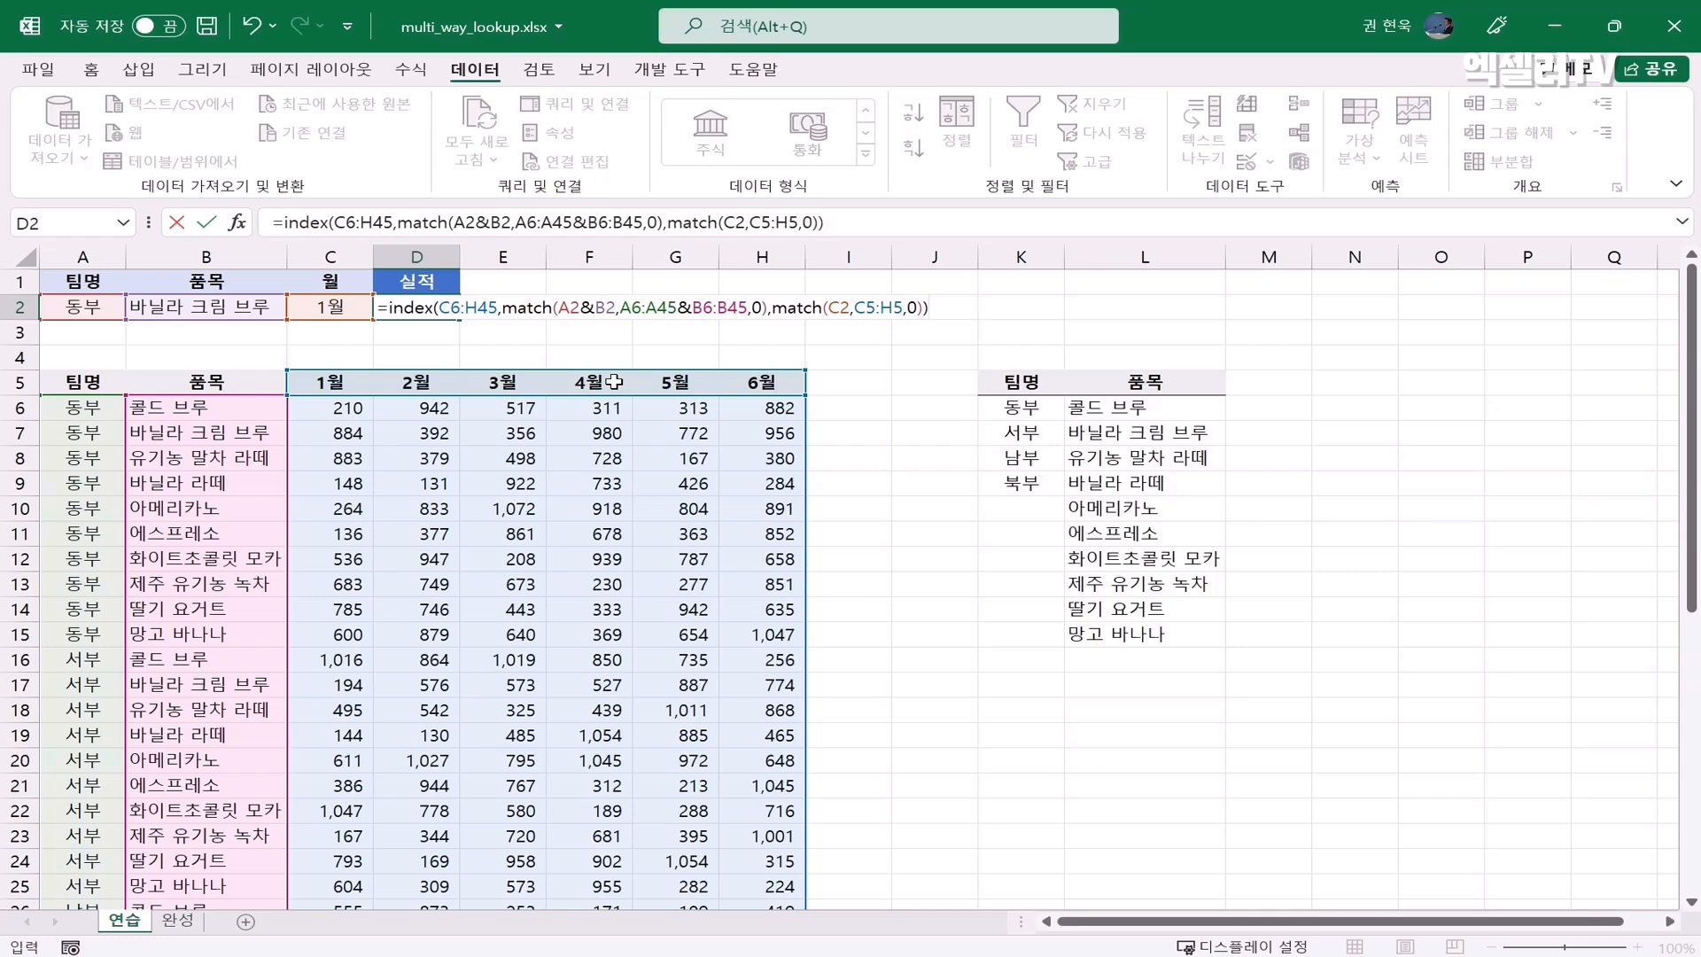
{"action": "key", "text": "ctrl+shift+Return"}
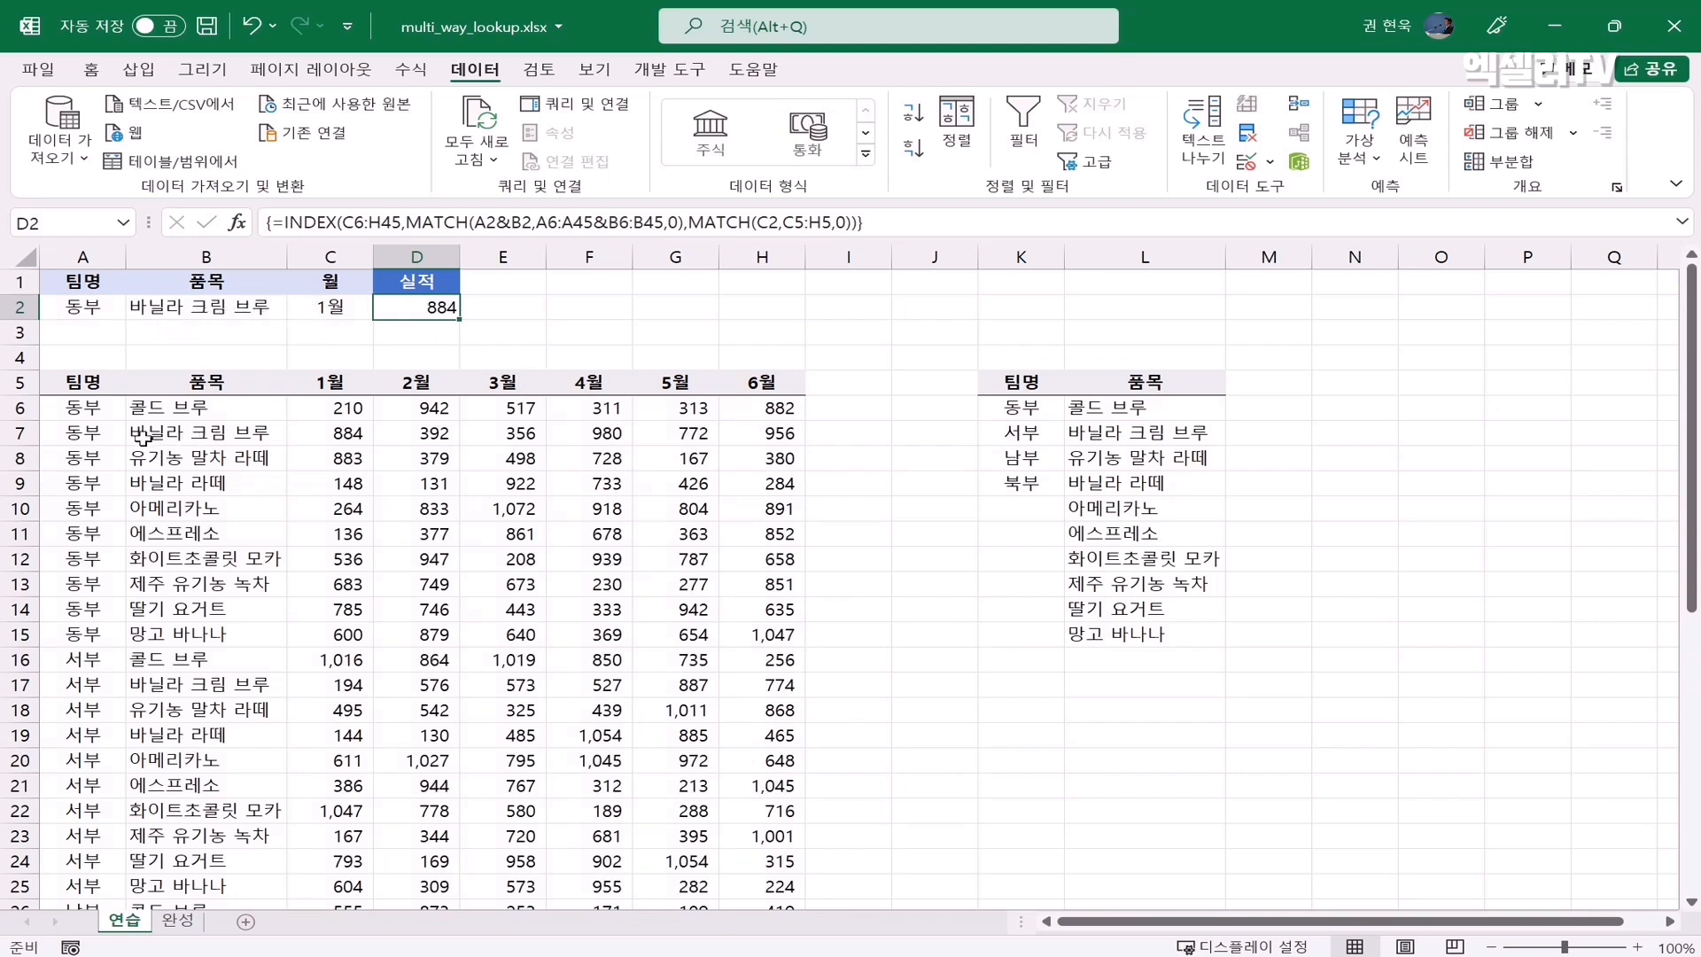
Step: Compare the 실적 result with source cell C7, and check it again against C17 with the 팀명 criteria set to 서부
{"action": "left_click", "coordinate": [327, 435]}
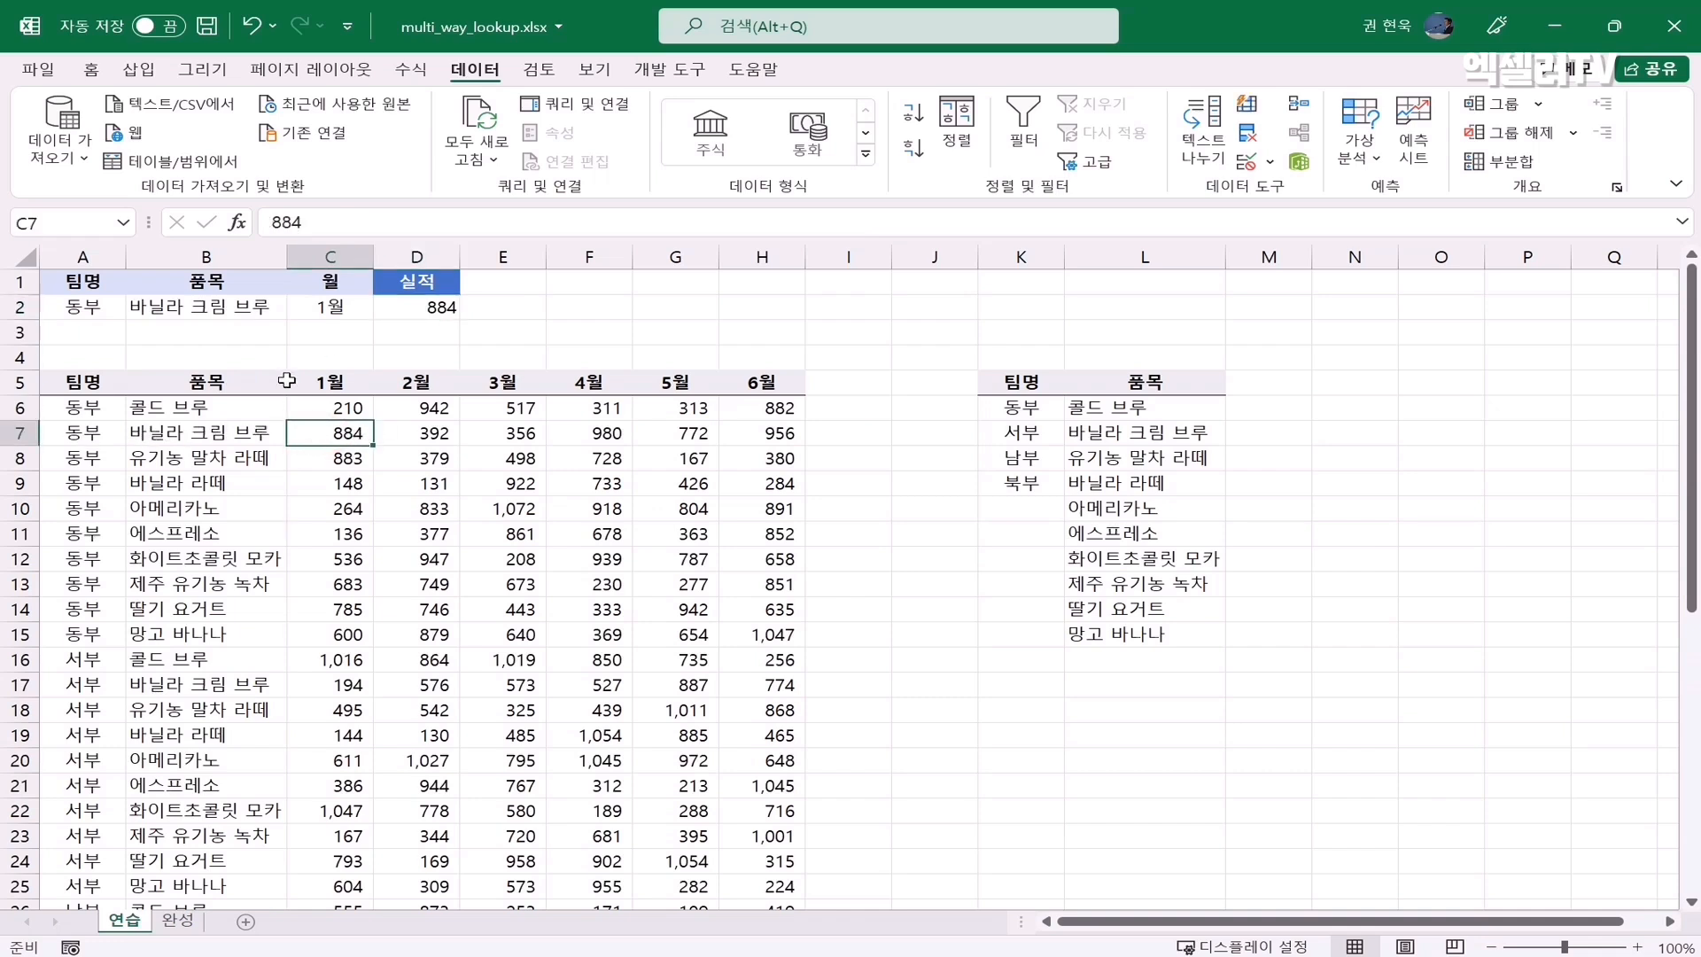
{"action": "left_click", "coordinate": [116, 304]}
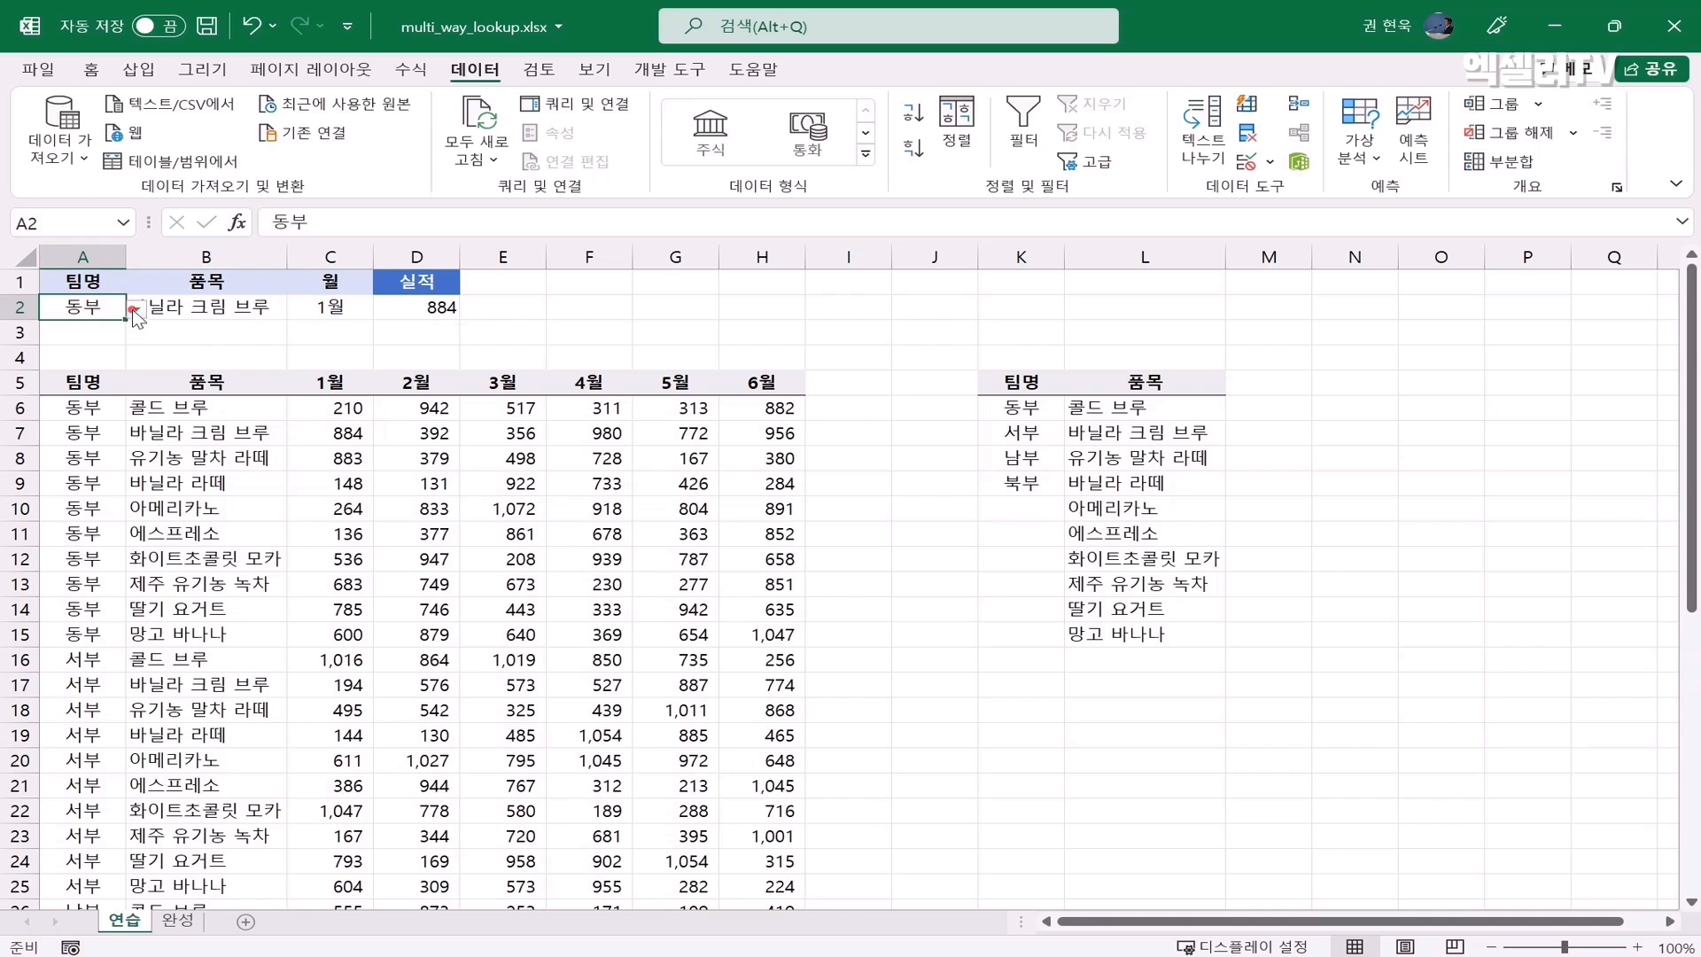
{"action": "left_click", "coordinate": [138, 307]}
{"action": "left_click", "coordinate": [71, 346]}
{"action": "left_click", "coordinate": [320, 686]}
Step: Clear the 팀명 criteria cell A2 to test the D2 formula with a blank criterion
{"action": "left_click", "coordinate": [407, 309]}
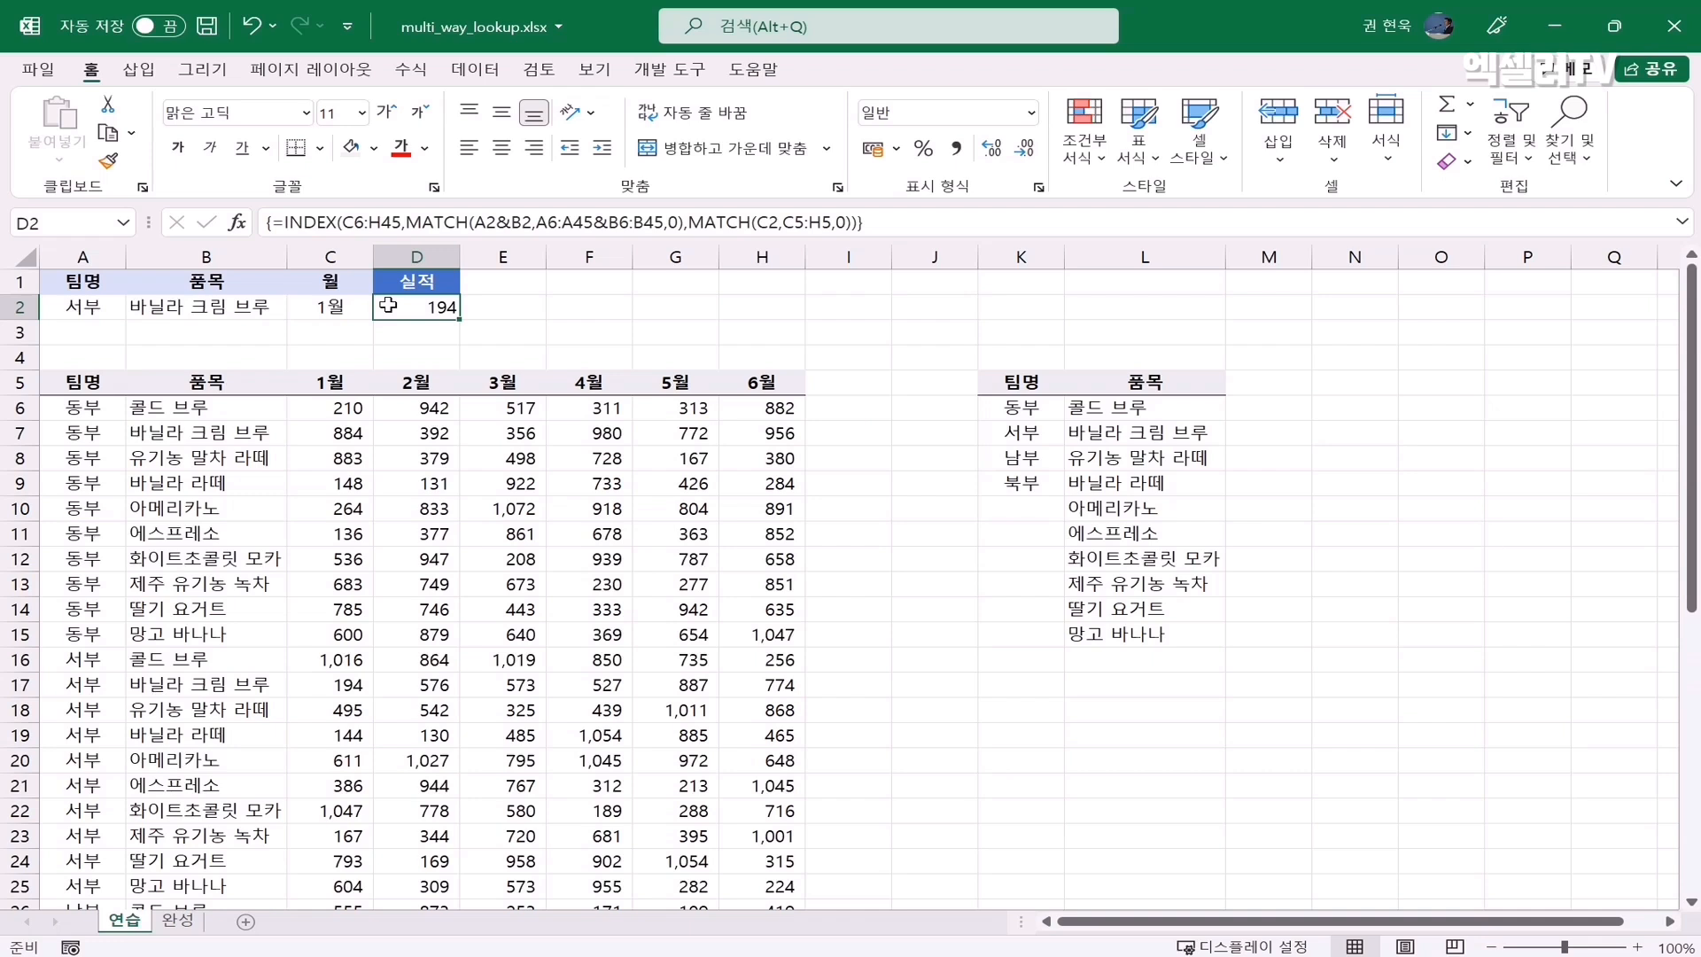
{"action": "left_click", "coordinate": [90, 311]}
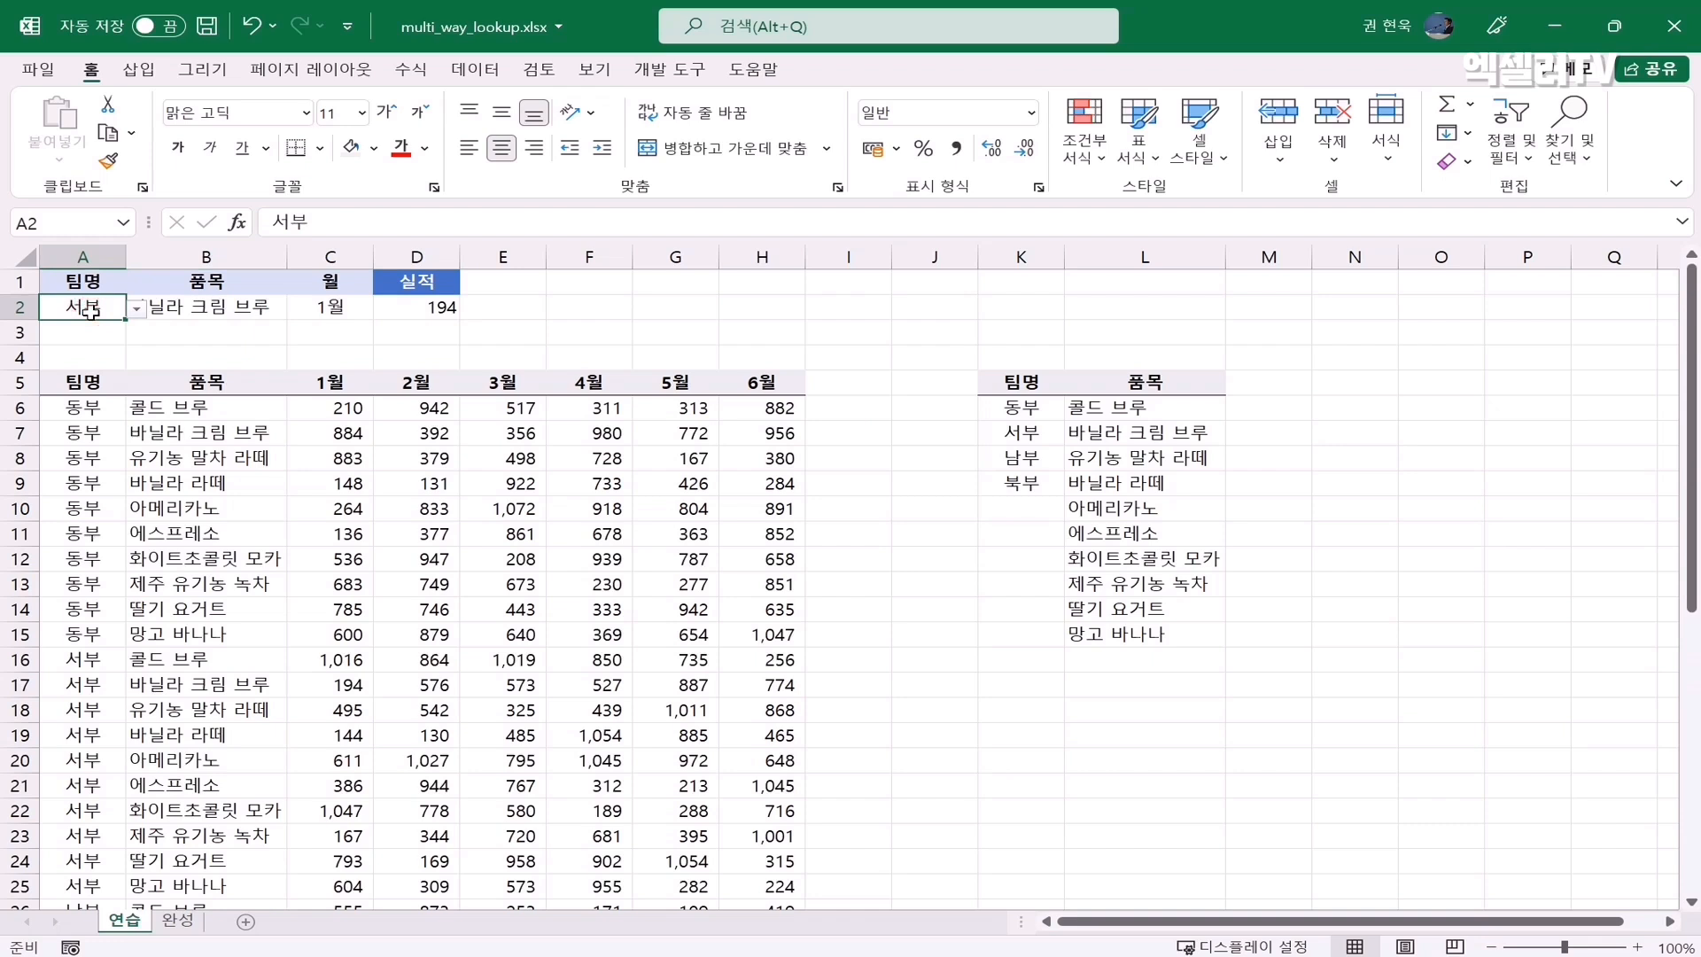
{"action": "key", "text": "Delete"}
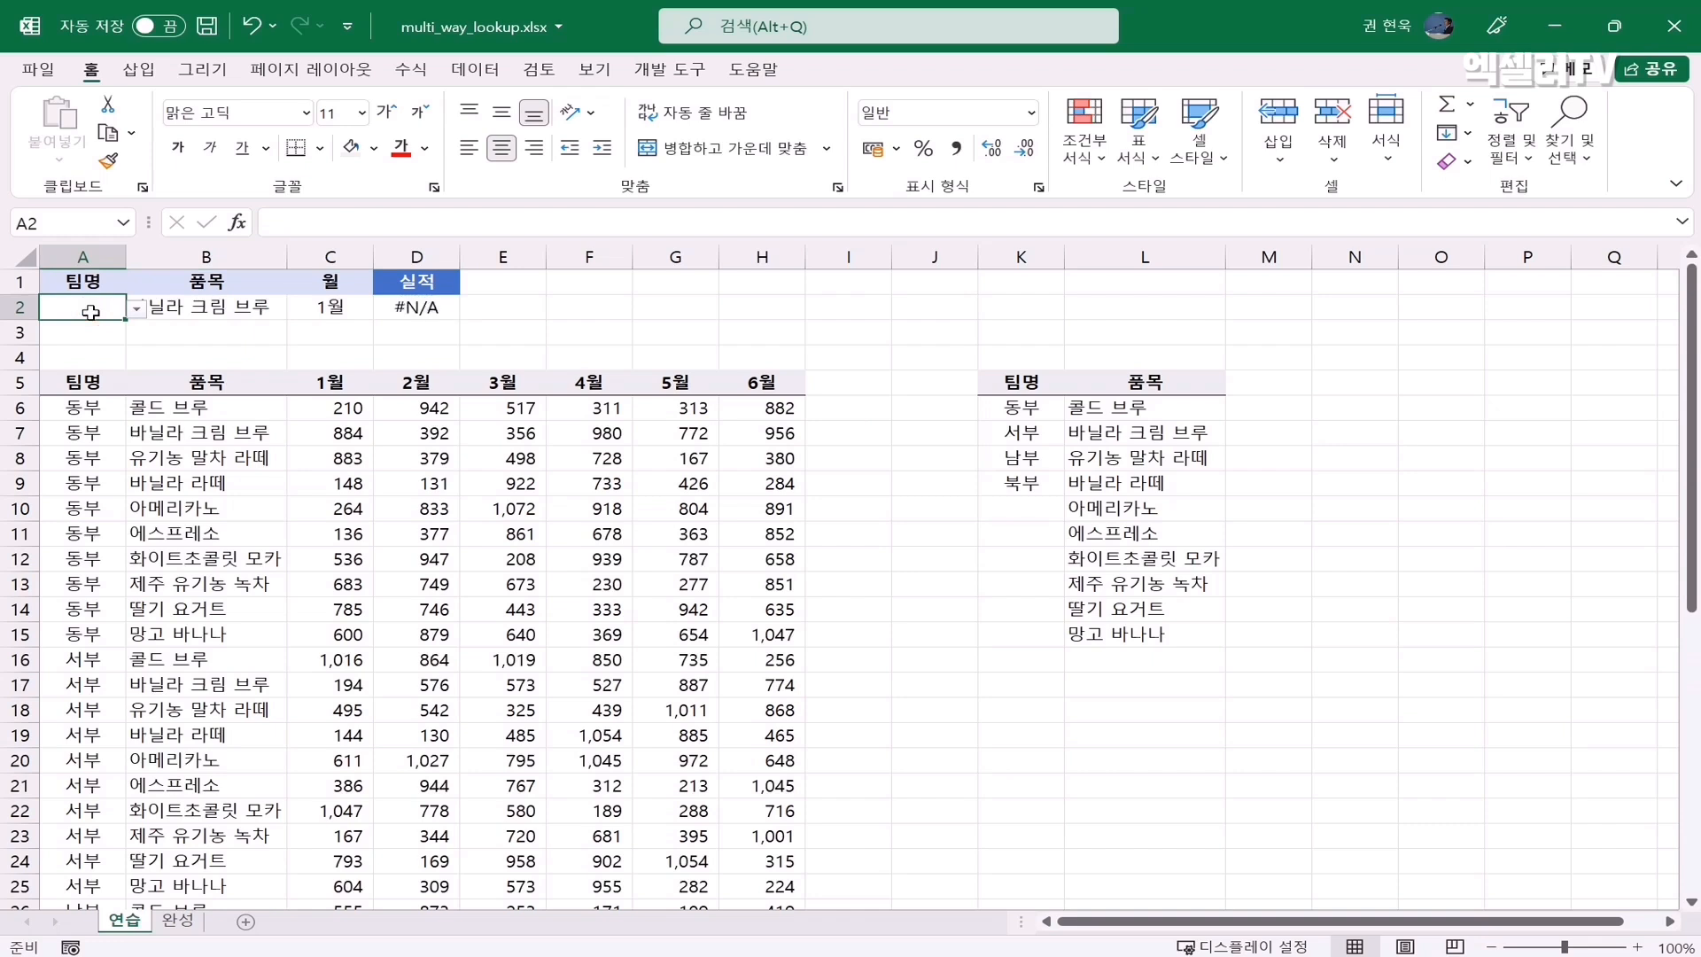
Step: Wrap the D2 lookup formula in IFERROR with "" as the error value and re-enter it as an array formula
{"action": "left_click", "coordinate": [449, 311]}
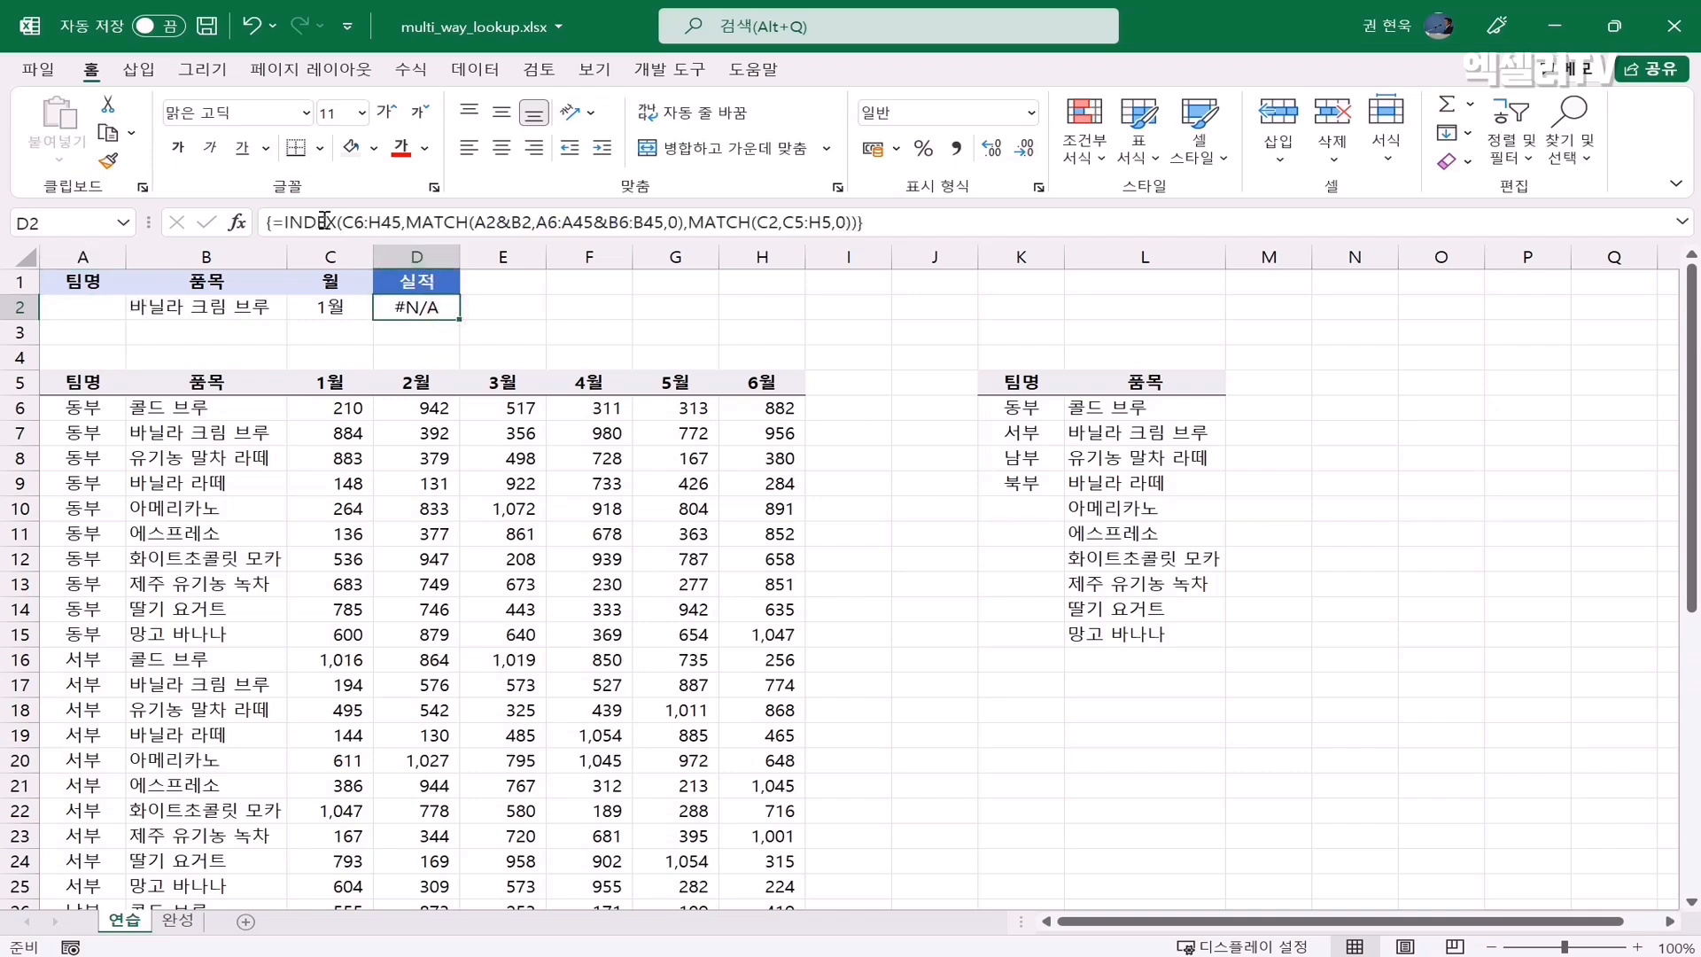
{"action": "left_click", "coordinate": [285, 222]}
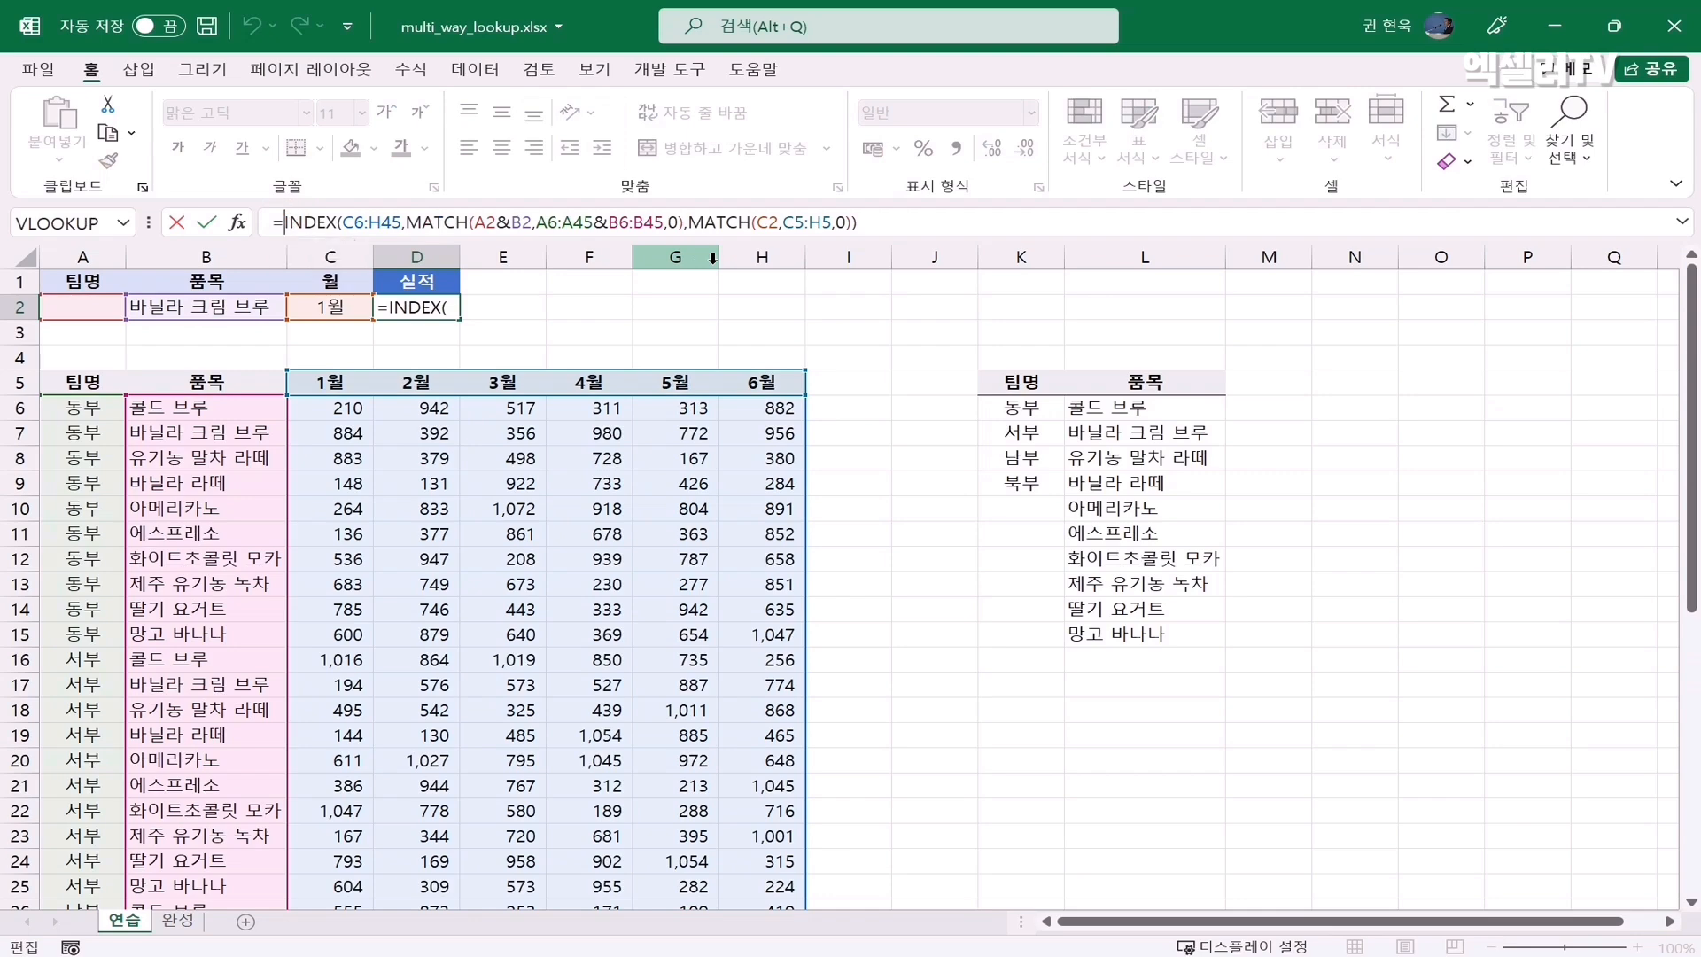
{"action": "type", "text": "iferror("}
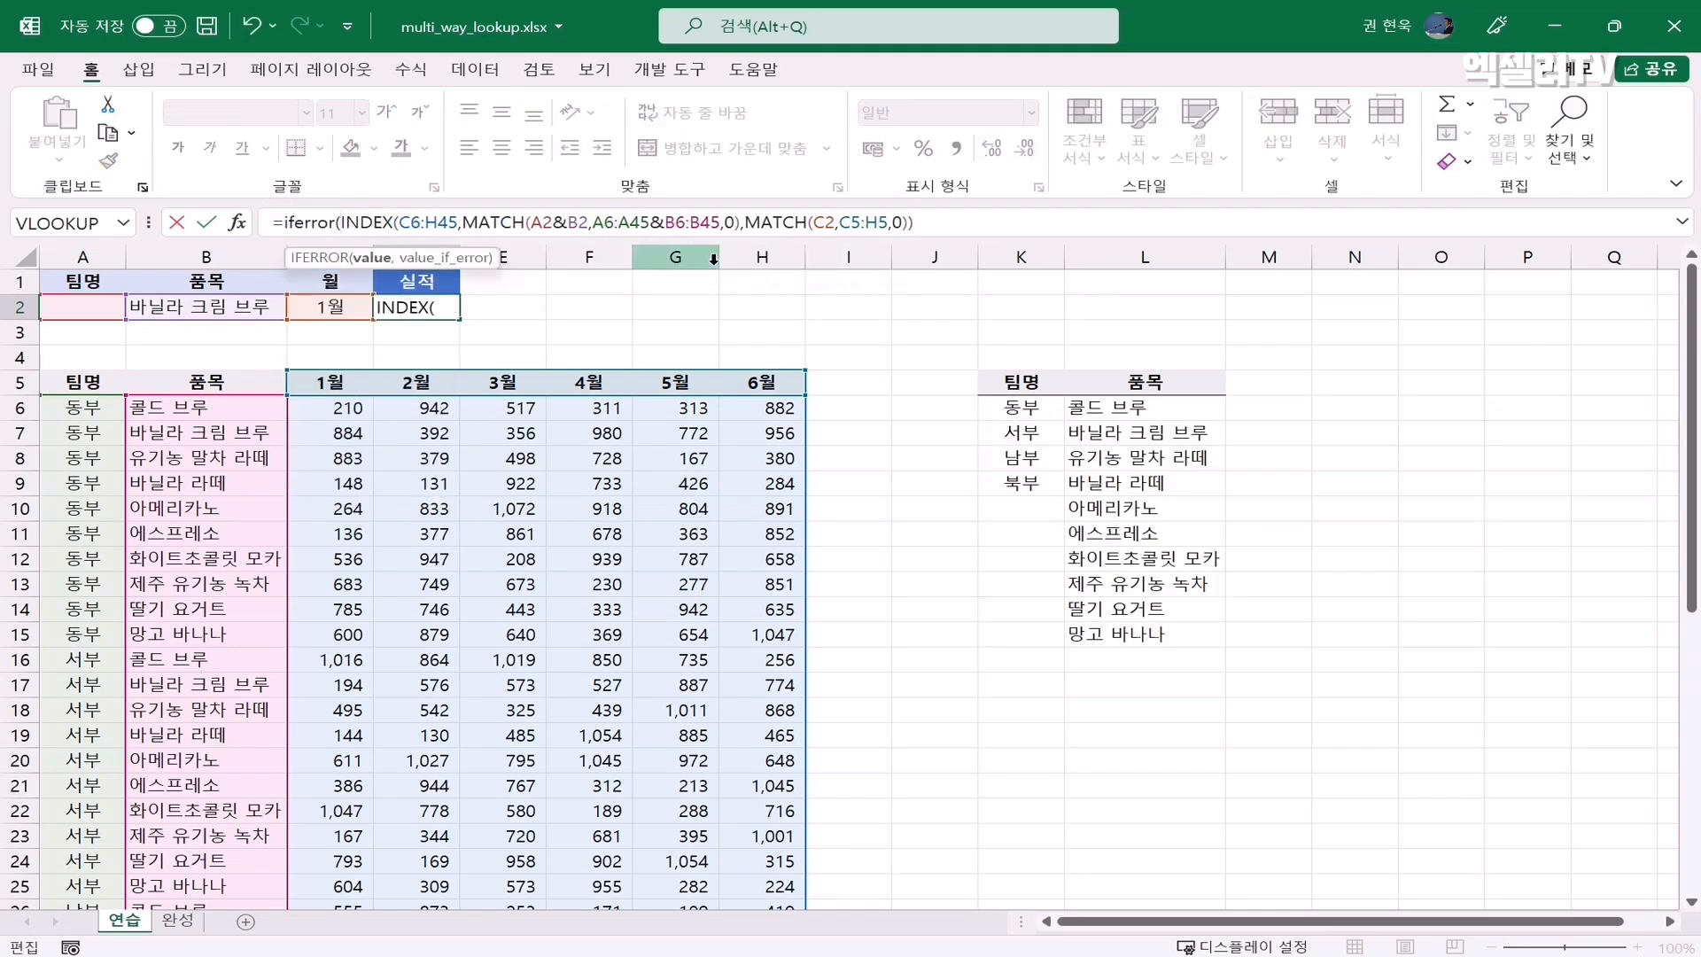
{"action": "left_click", "coordinate": [955, 221]}
{"action": "type", "text": ","}
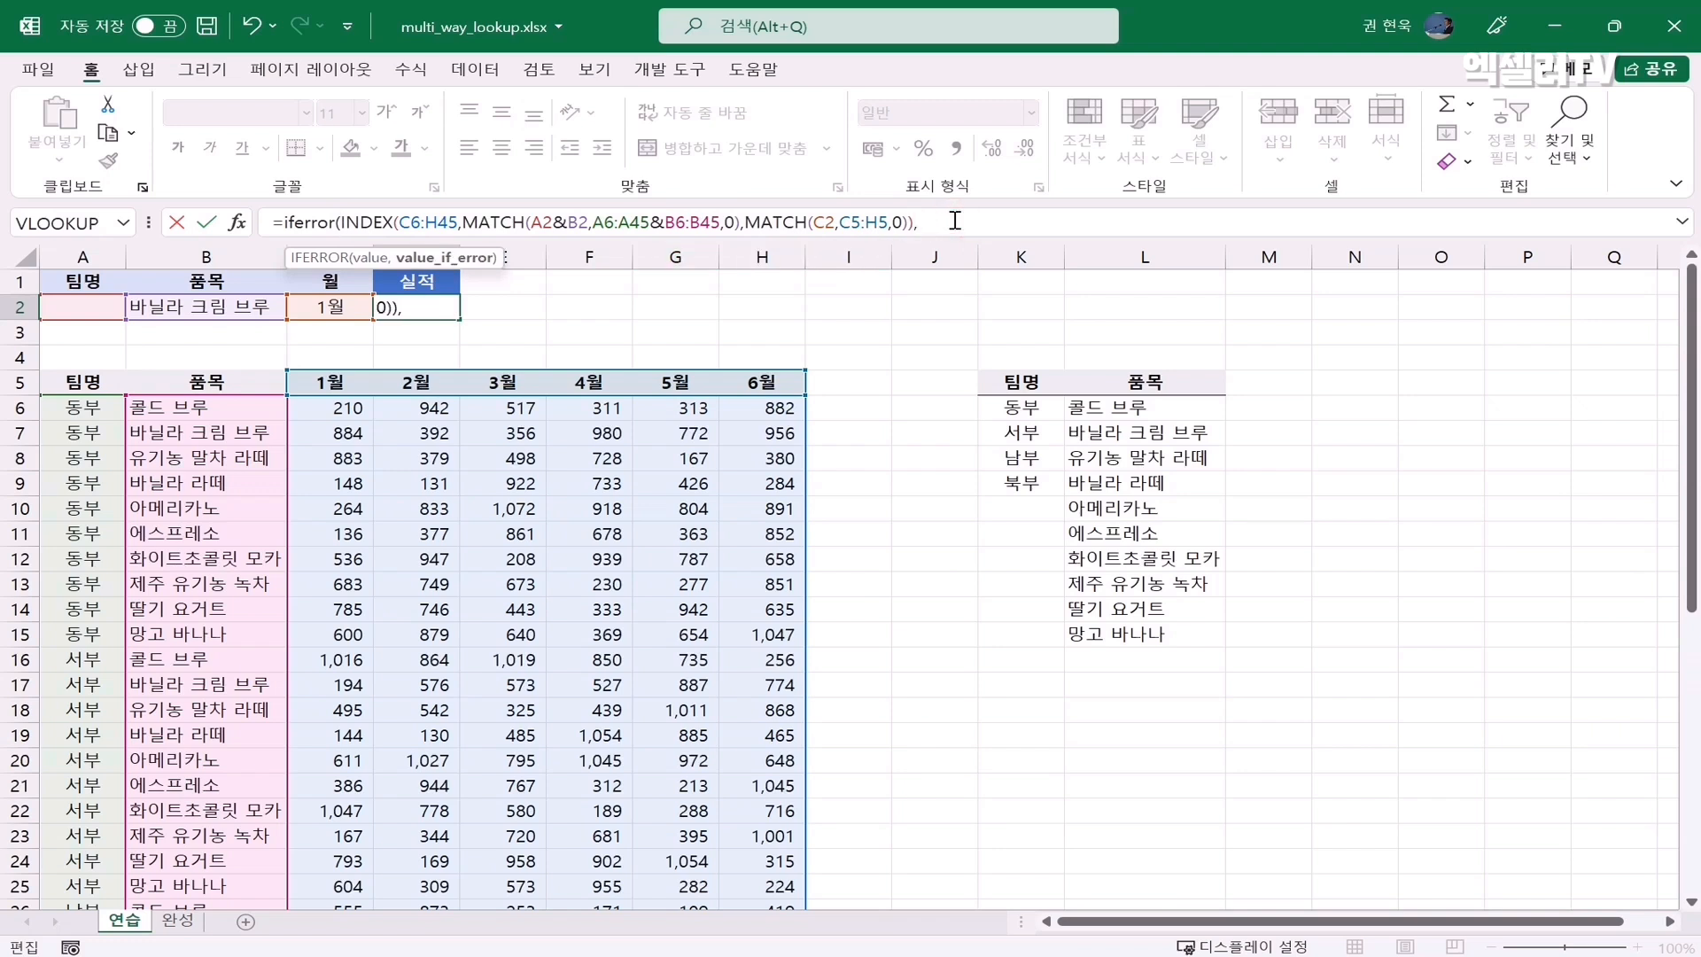
{"action": "type", "text": "\"\""}
{"action": "type", "text": ")"}
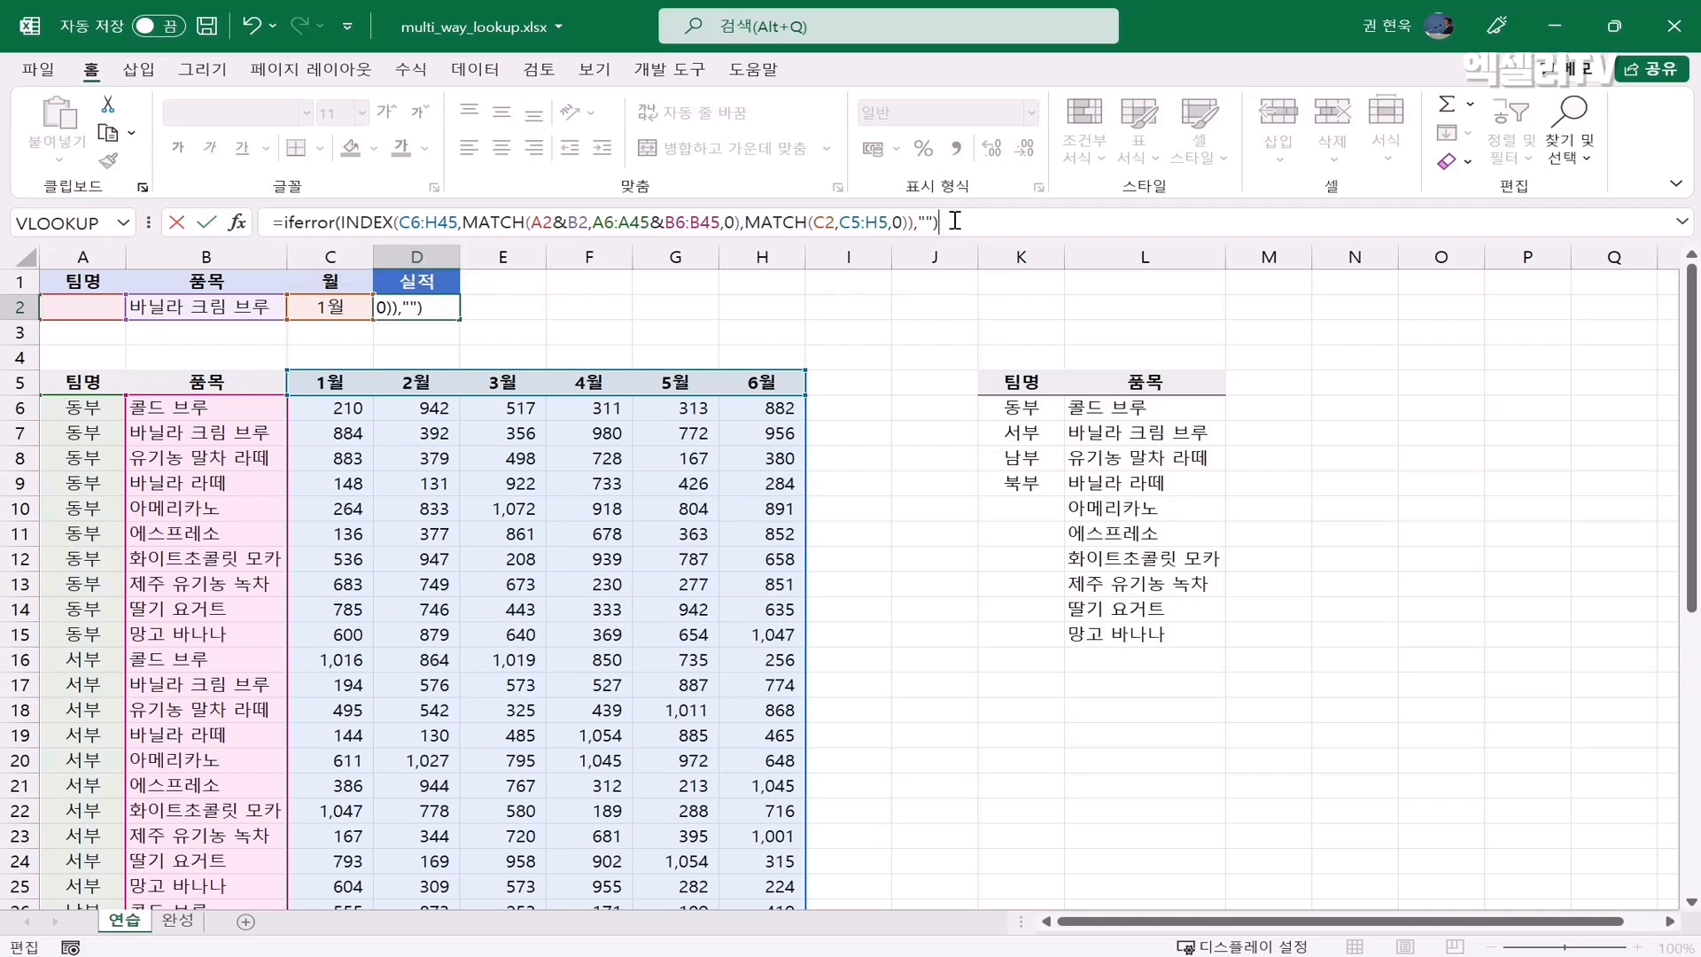
{"action": "key", "text": "ctrl+shift+Return"}
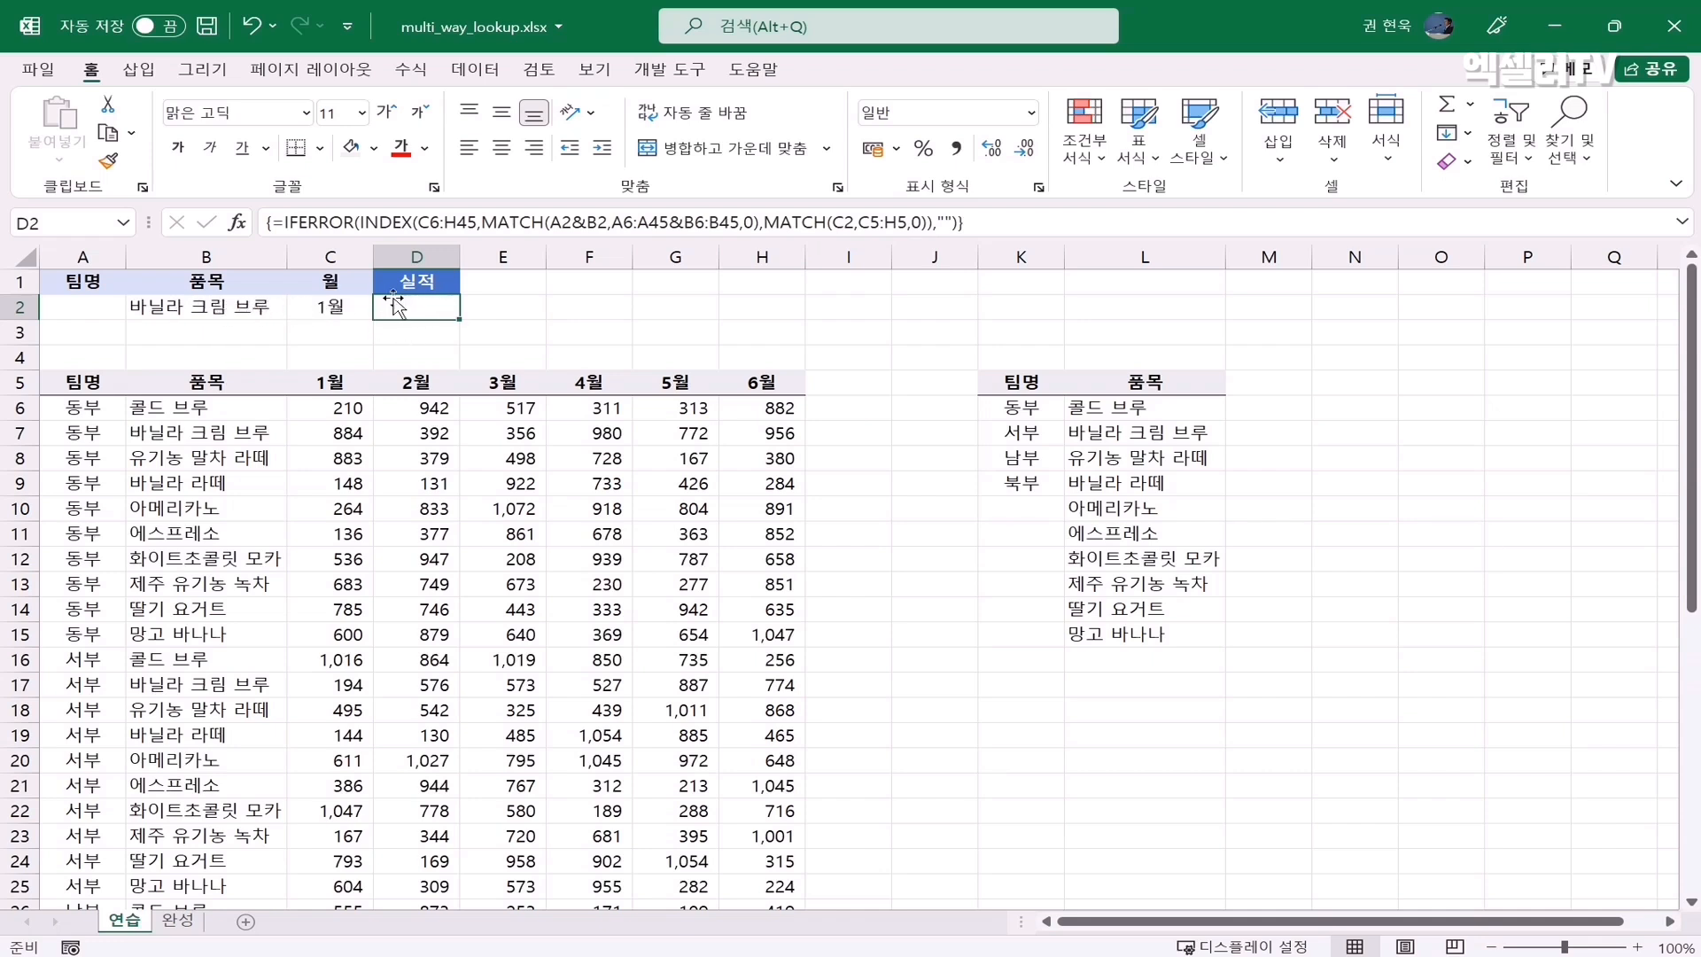
Step: Set the 팀명 criteria in cell A2 to 동부
{"action": "left_click", "coordinate": [103, 307]}
{"action": "left_click", "coordinate": [133, 308]}
{"action": "left_click", "coordinate": [58, 329]}
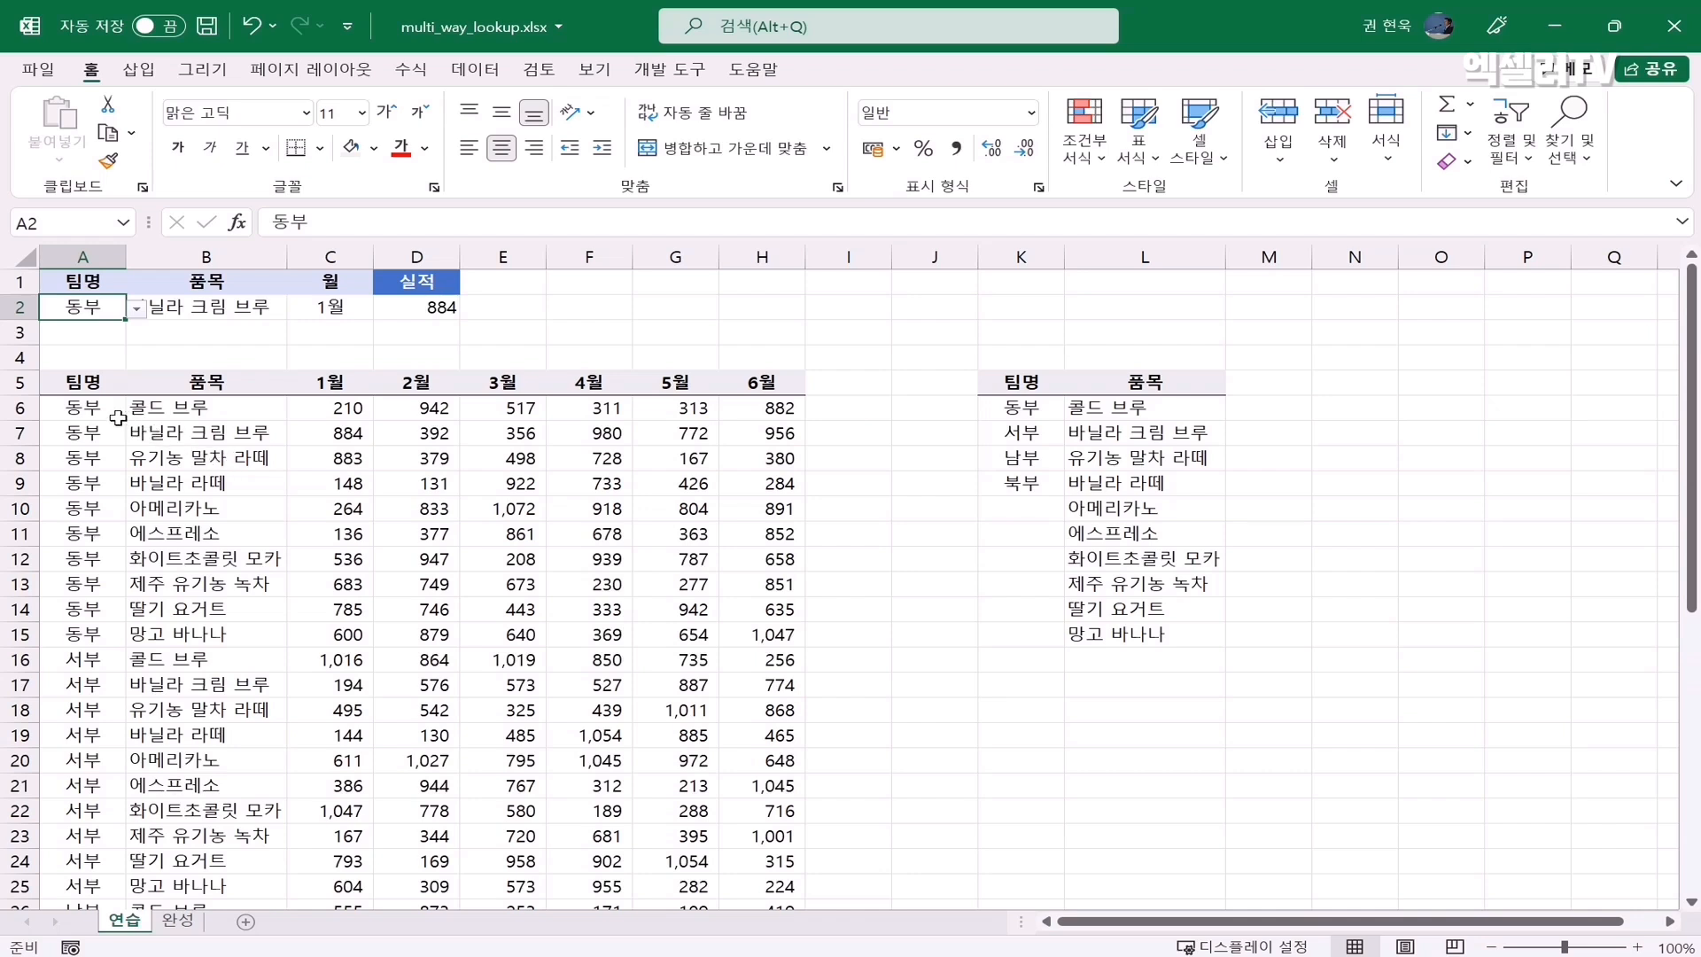
Step: Select the data range A6:H45 and start a new conditional formatting rule that uses a formula to choose the cells
{"action": "left_click", "coordinate": [92, 407]}
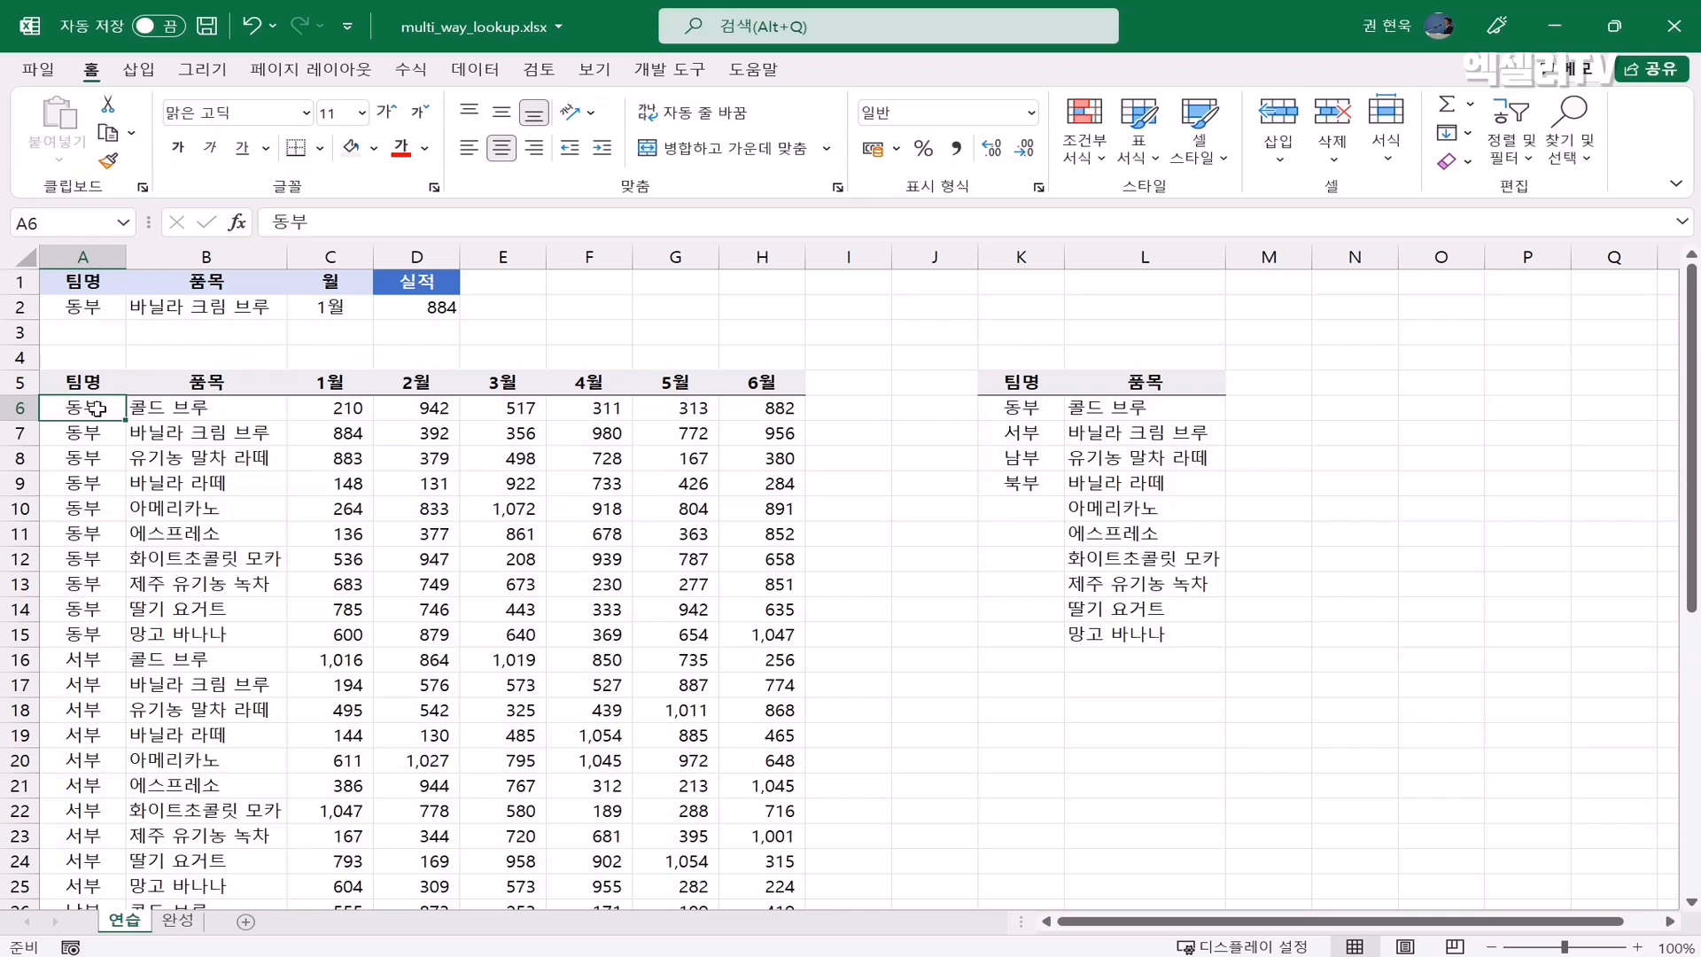
{"action": "key", "text": "ctrl+shift+Right"}
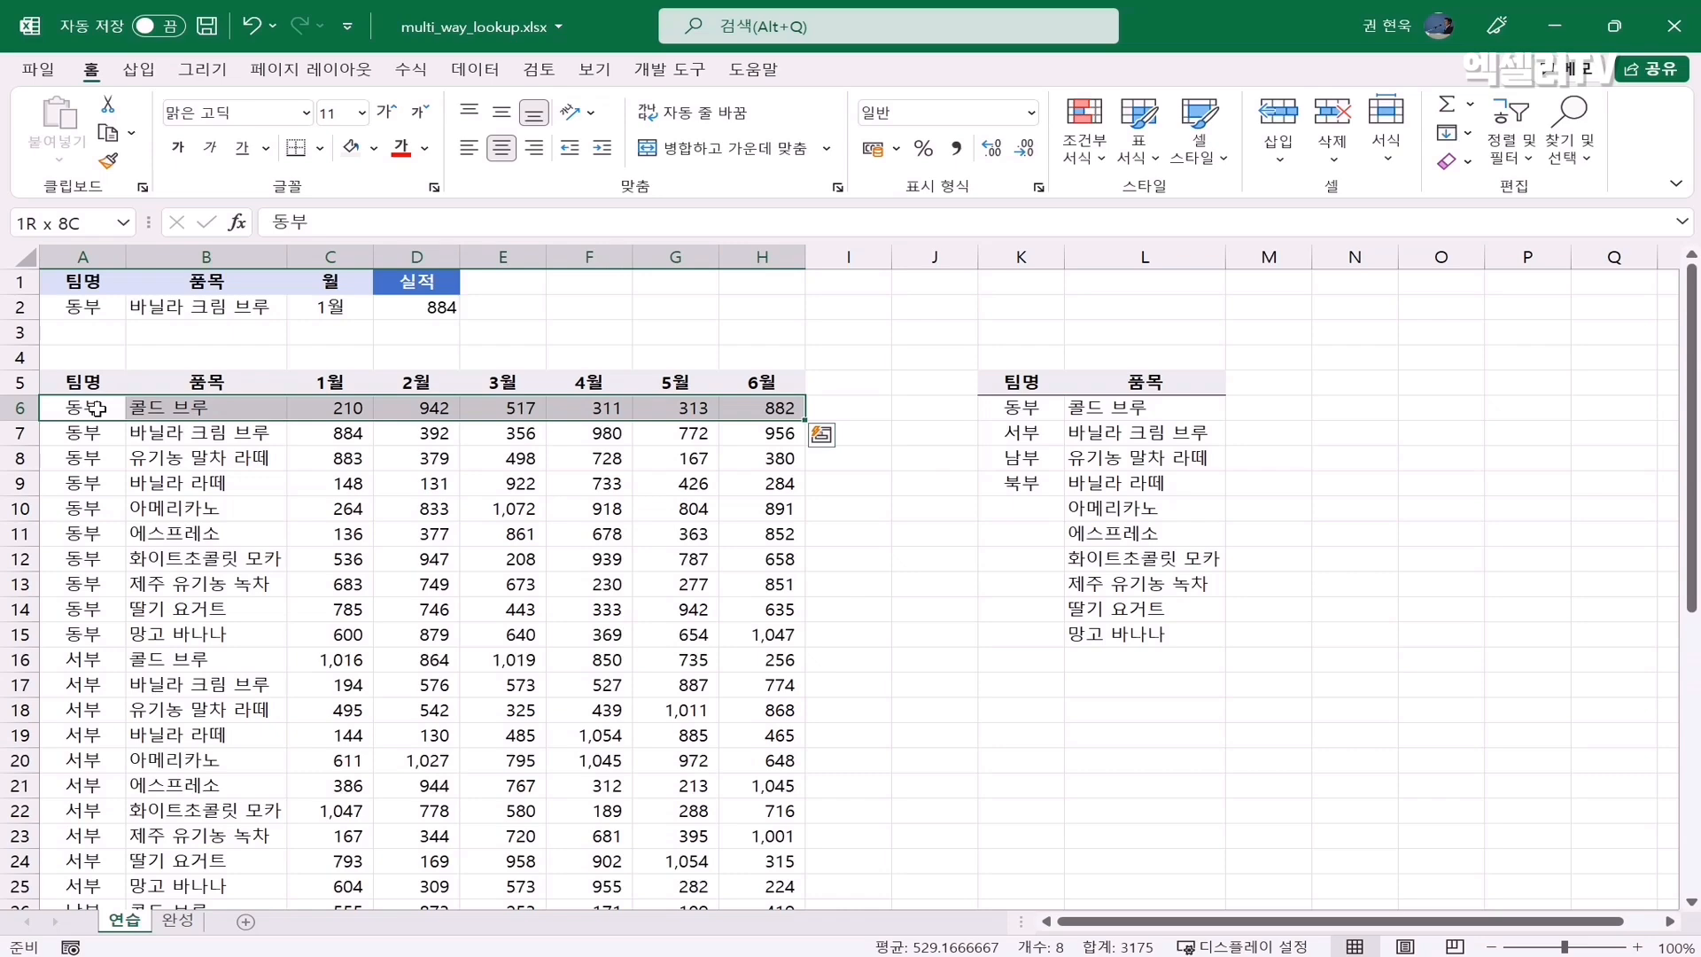
{"action": "key", "text": "ctrl+shift+Down"}
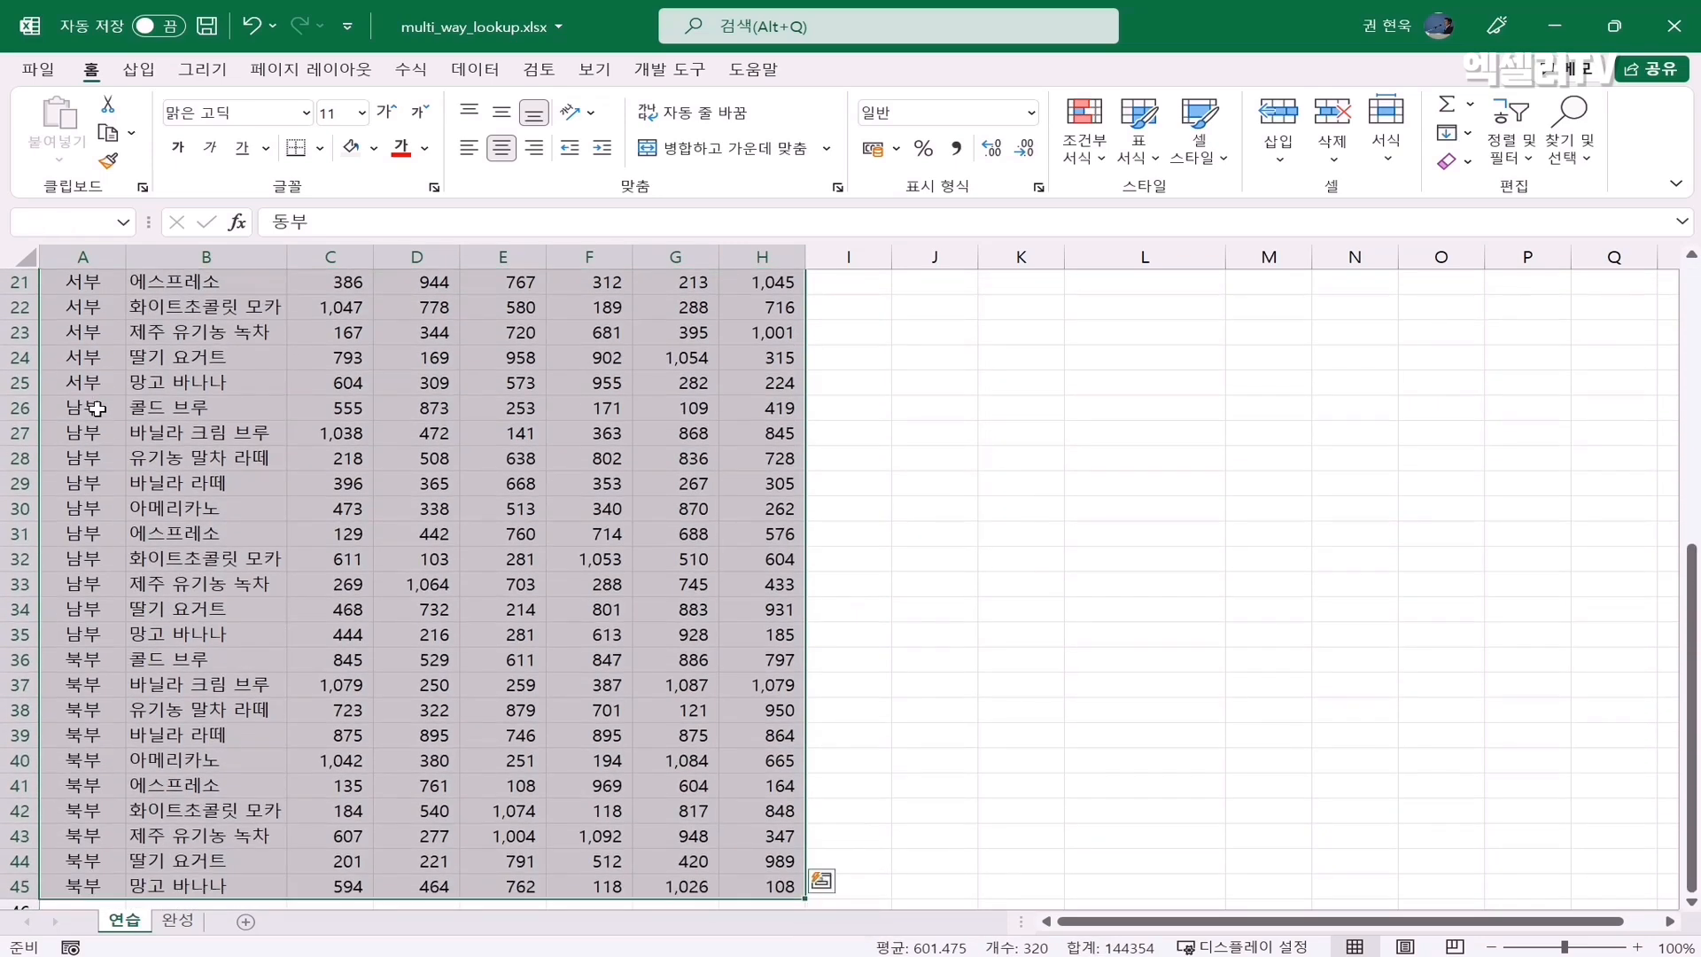
{"action": "scroll", "coordinate": [213, 434], "scroll_direction": "up", "scroll_amount": 7}
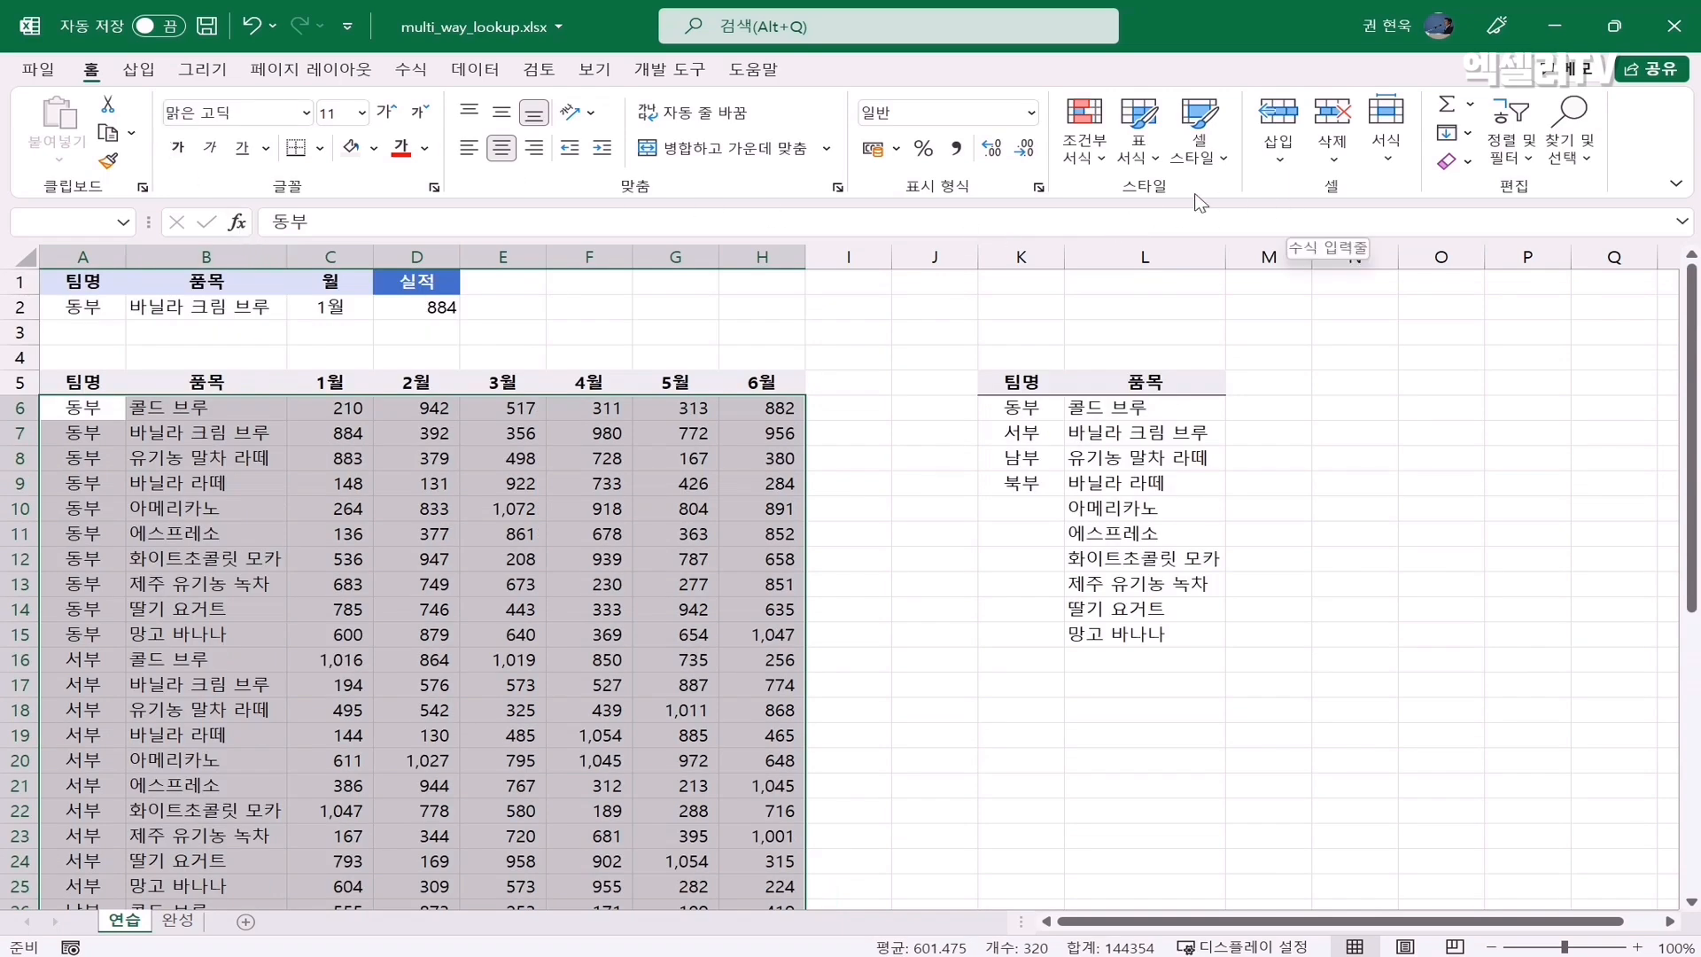
{"action": "left_click", "coordinate": [1089, 158]}
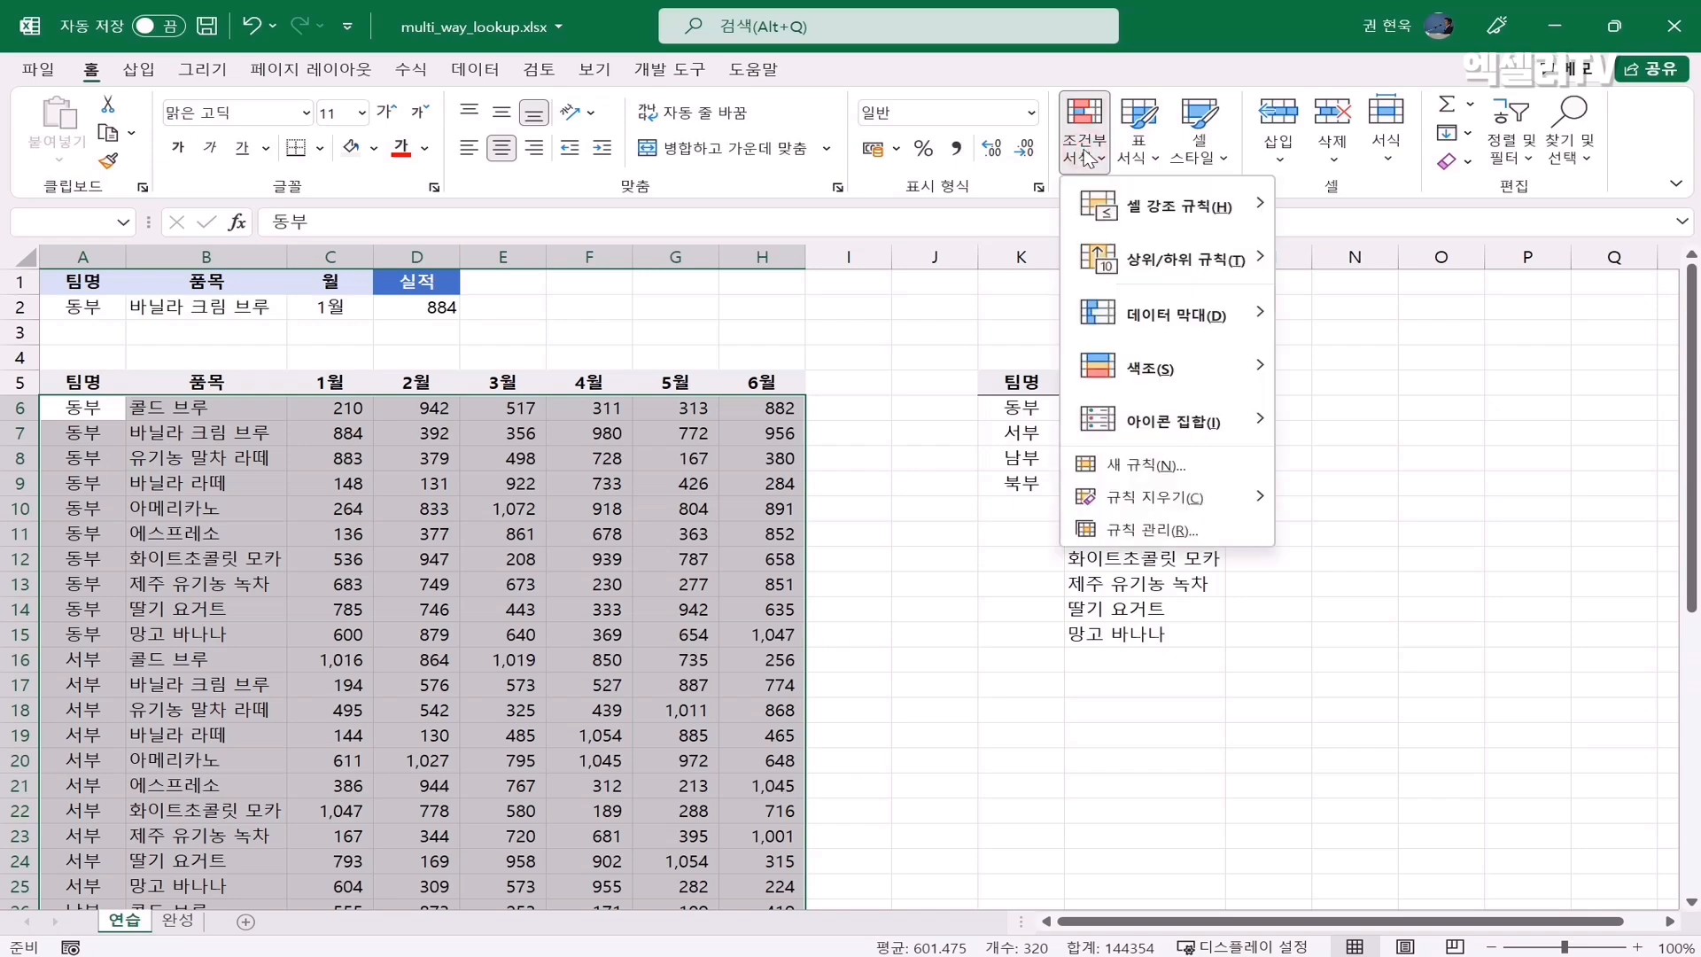
{"action": "left_click", "coordinate": [1242, 471]}
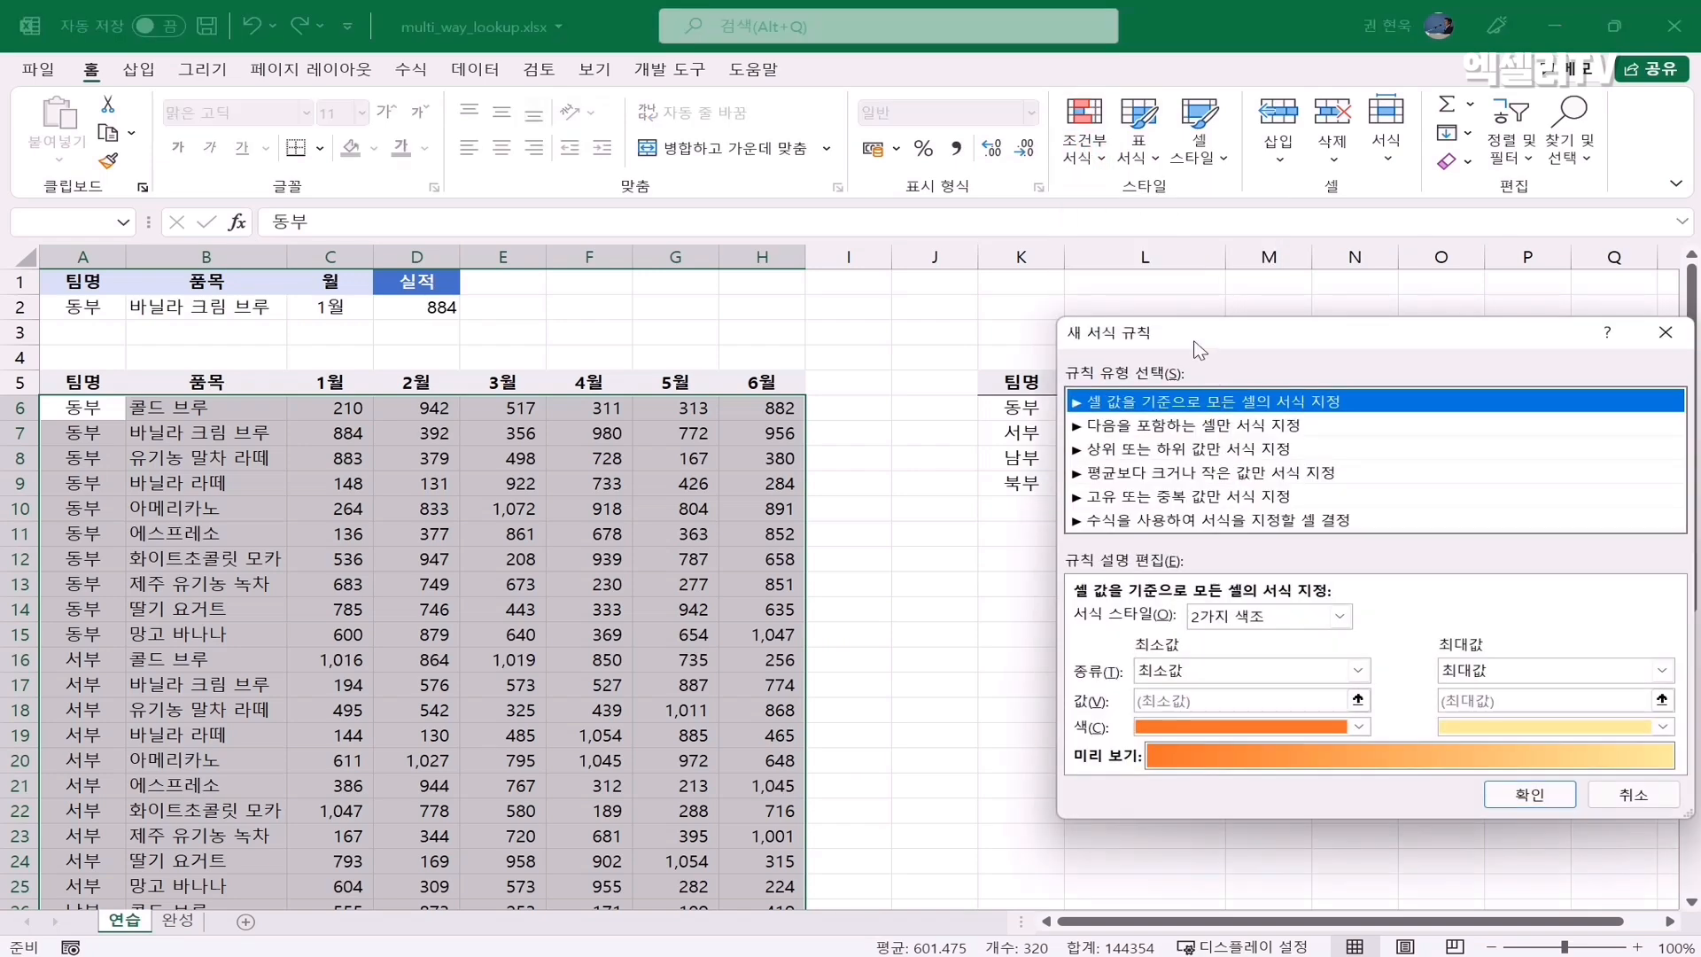
{"action": "left_click", "coordinate": [1201, 523]}
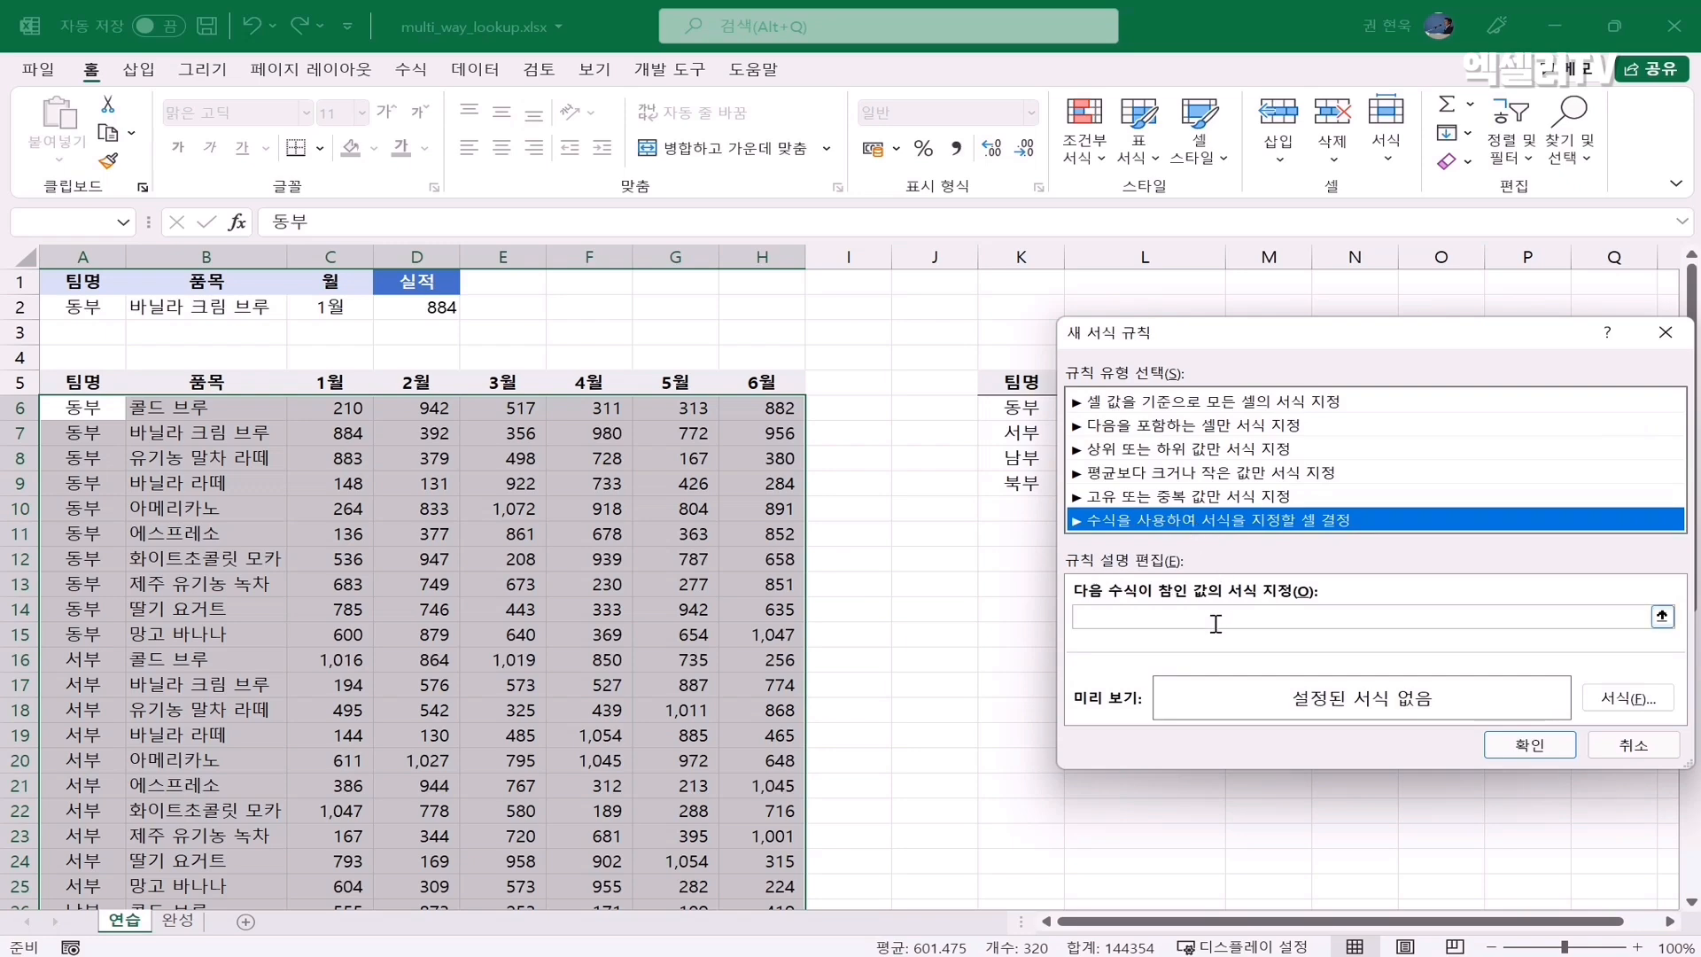
Step: Enter the team condition $A6=$A$2 with a closing parenthesis in the rule formula, locking only column A in the A6 reference
{"action": "left_click", "coordinate": [1130, 615]}
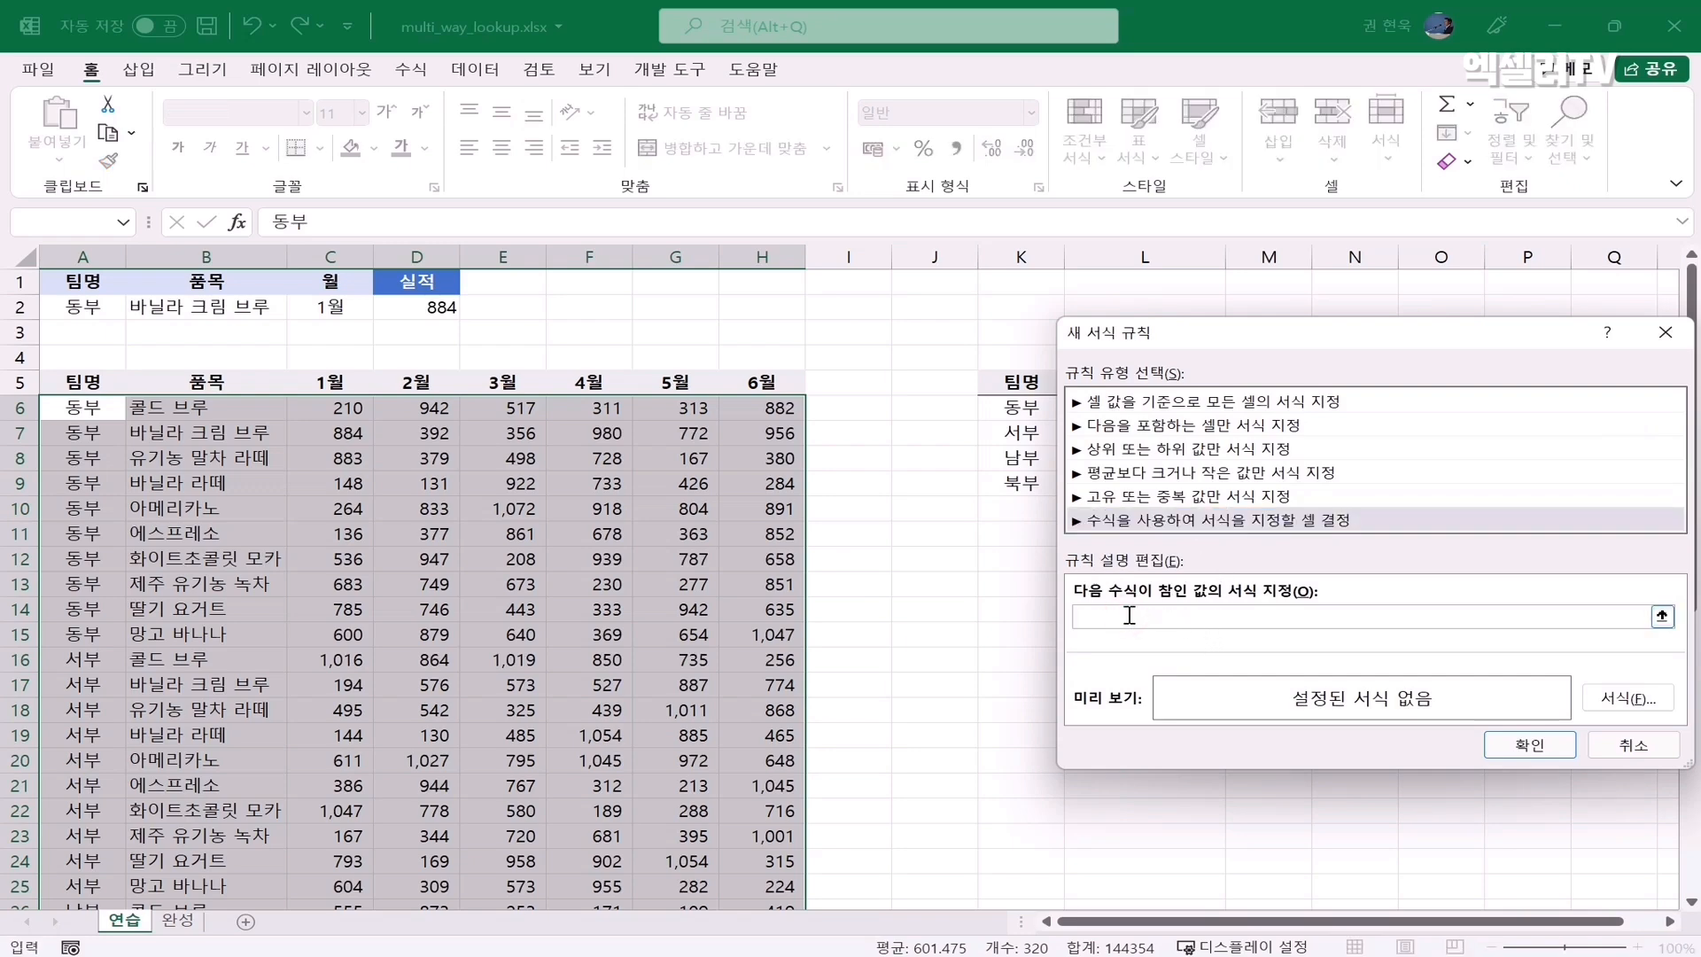
{"action": "type", "text": "="}
{"action": "left_click", "coordinate": [109, 412]}
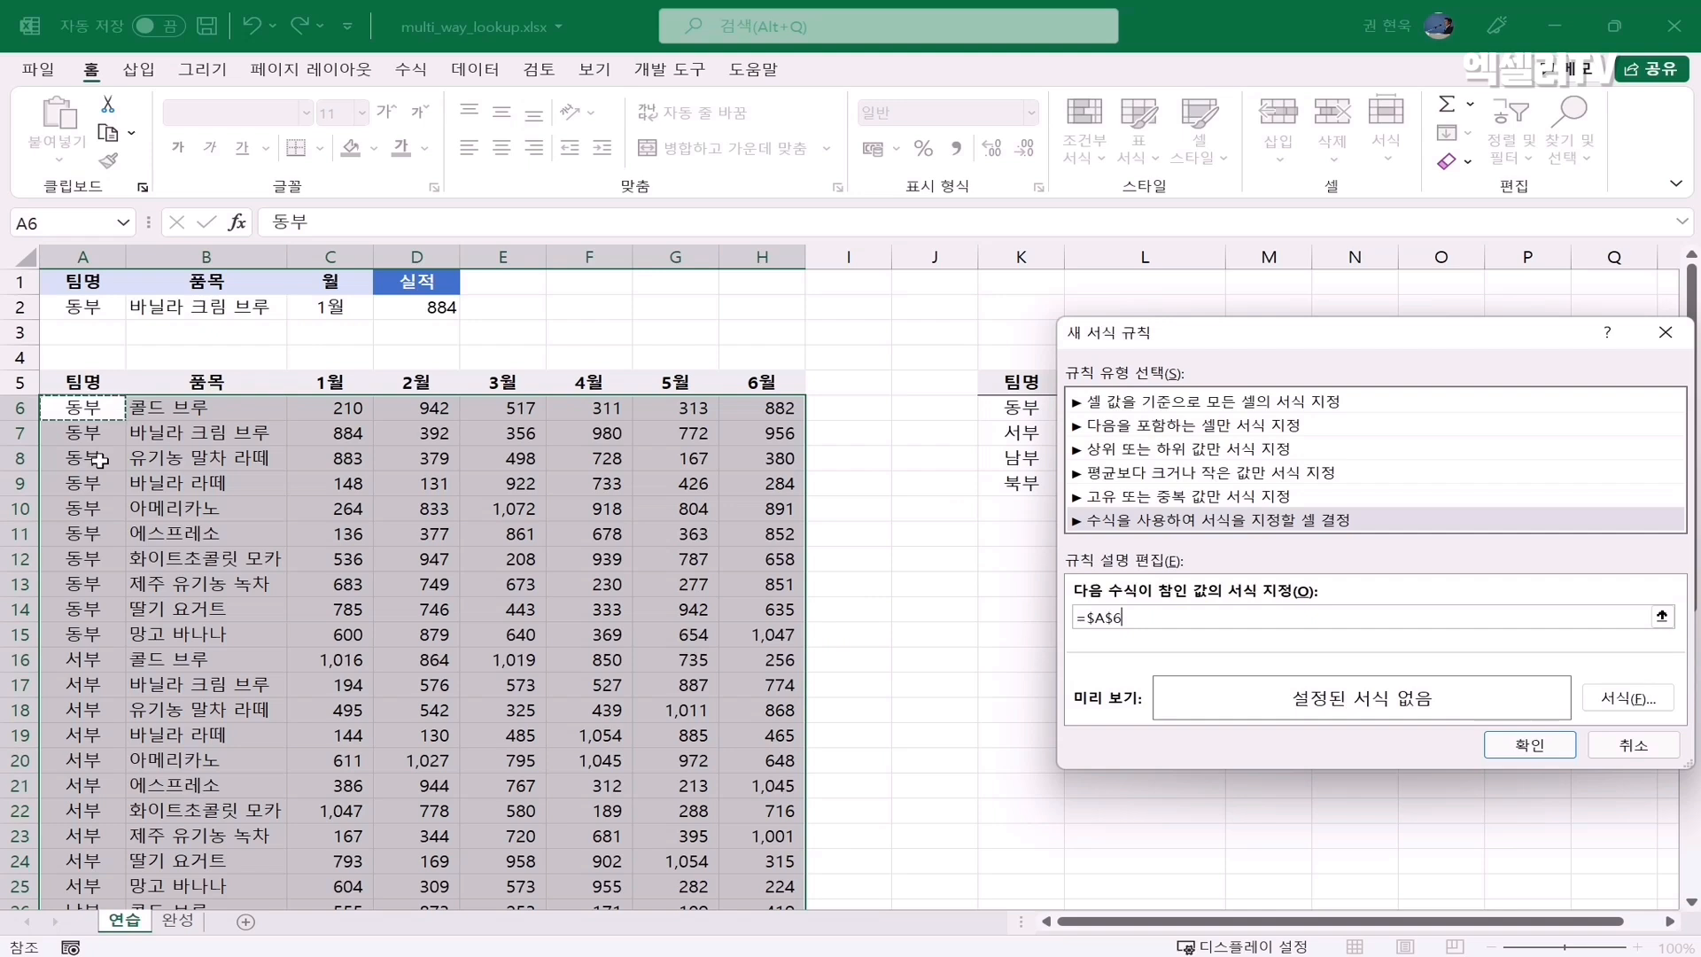
{"action": "key", "text": "F4"}
{"action": "key", "text": "F4"}
{"action": "type", "text": "="}
{"action": "left_click", "coordinate": [91, 308]}
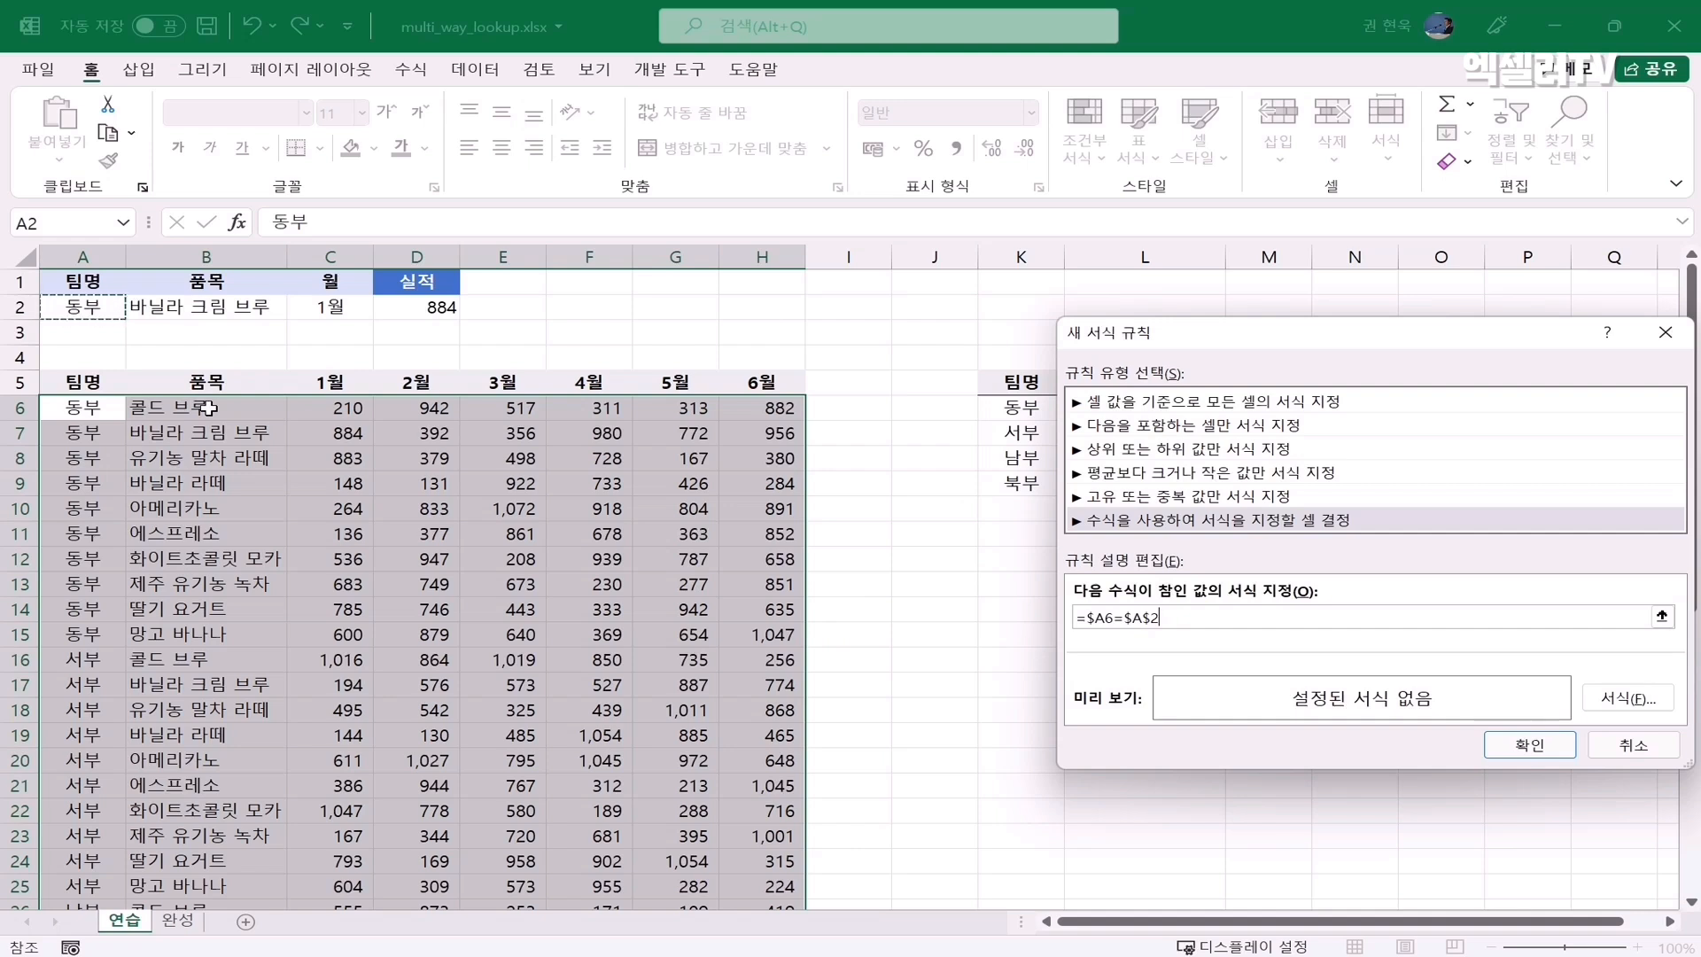
{"action": "type", "text": "*"}
{"action": "key", "text": "BackSpace"}
{"action": "type", "text": ")"}
{"action": "key", "text": "Left"}
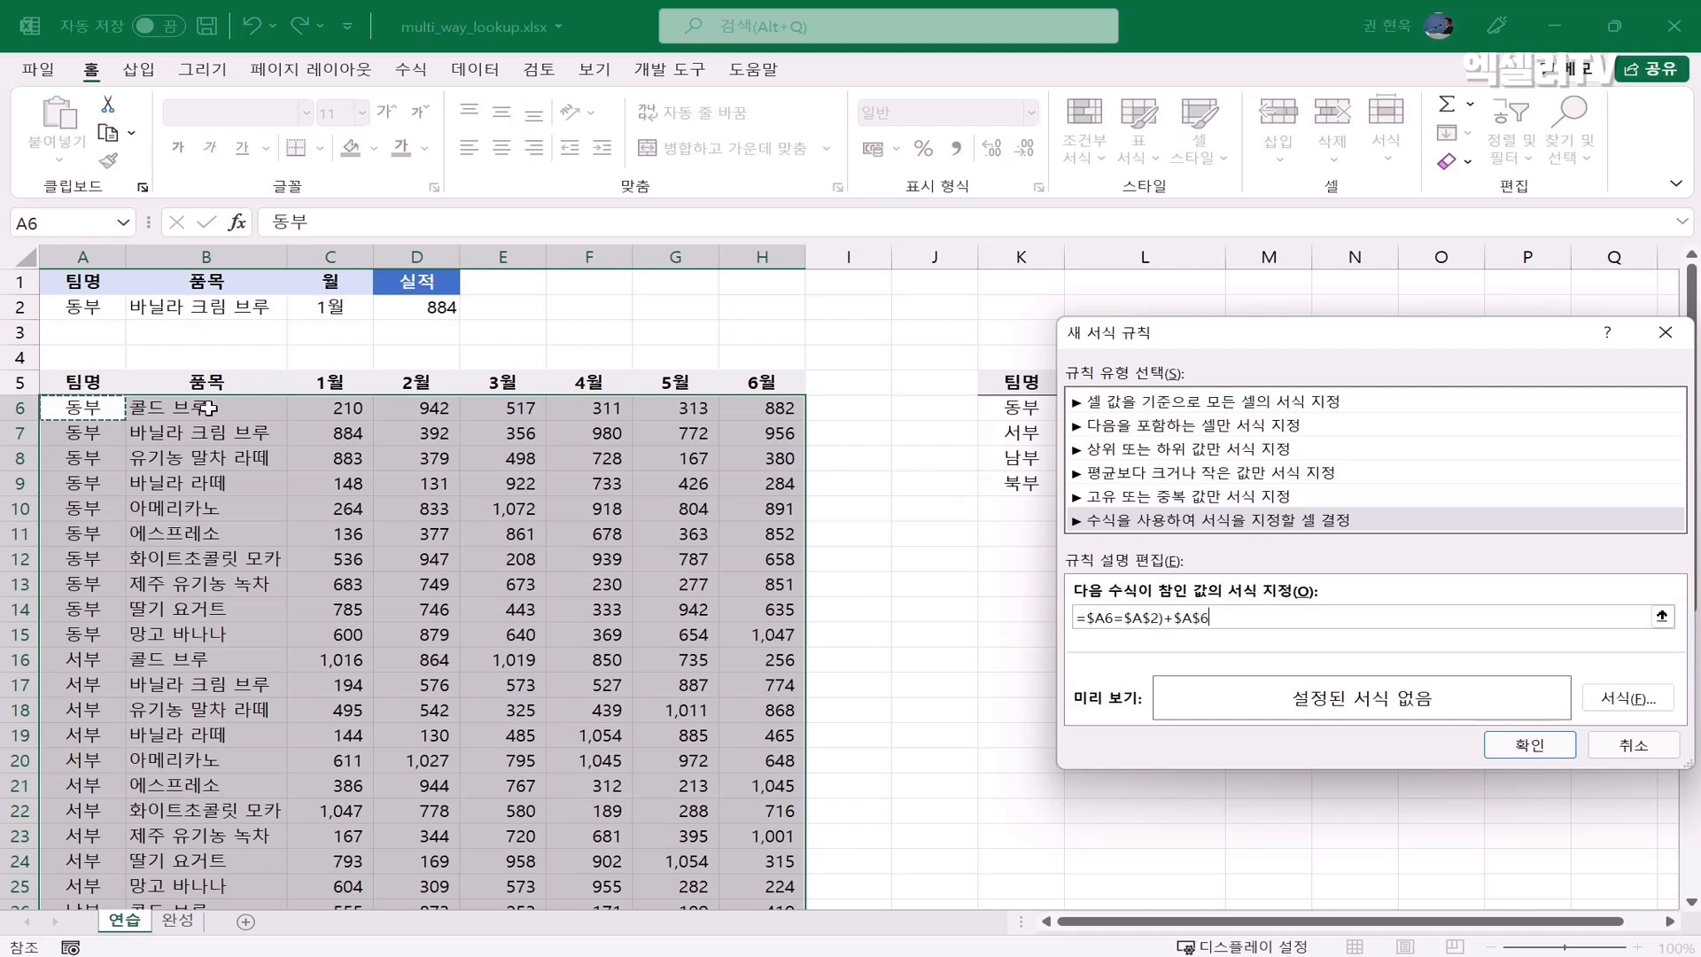
{"action": "key", "text": "F2"}
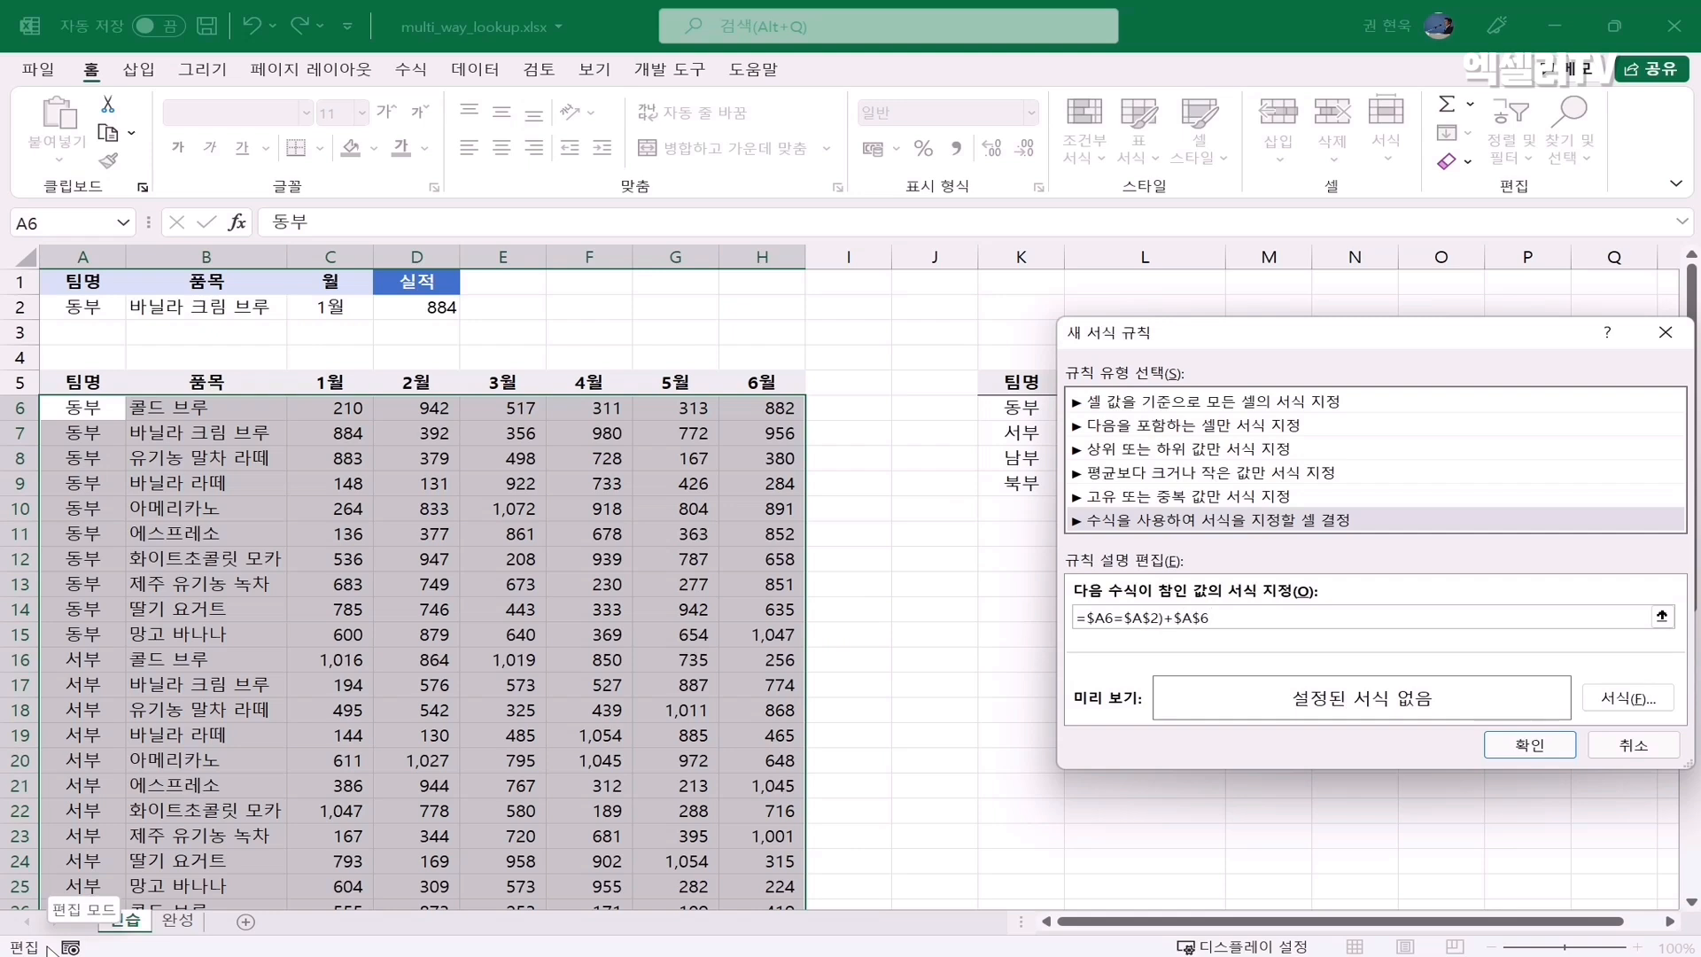
{"action": "key", "text": "BackSpace"}
{"action": "key", "text": "BackSpace"}
{"action": "key", "text": "BackSpace"}
{"action": "key", "text": "BackSpace"}
{"action": "key", "text": "F2"}
{"action": "key", "text": "Left"}
{"action": "key", "text": "BackSpace"}
{"action": "key", "text": "BackSpace"}
{"action": "key", "text": "BackSpace"}
{"action": "key", "text": "BackSpace"}
Step: Enclose the team condition in parentheses as ($A6=$A$2) and remove the stray plus sign behind it
{"action": "key", "text": "F2"}
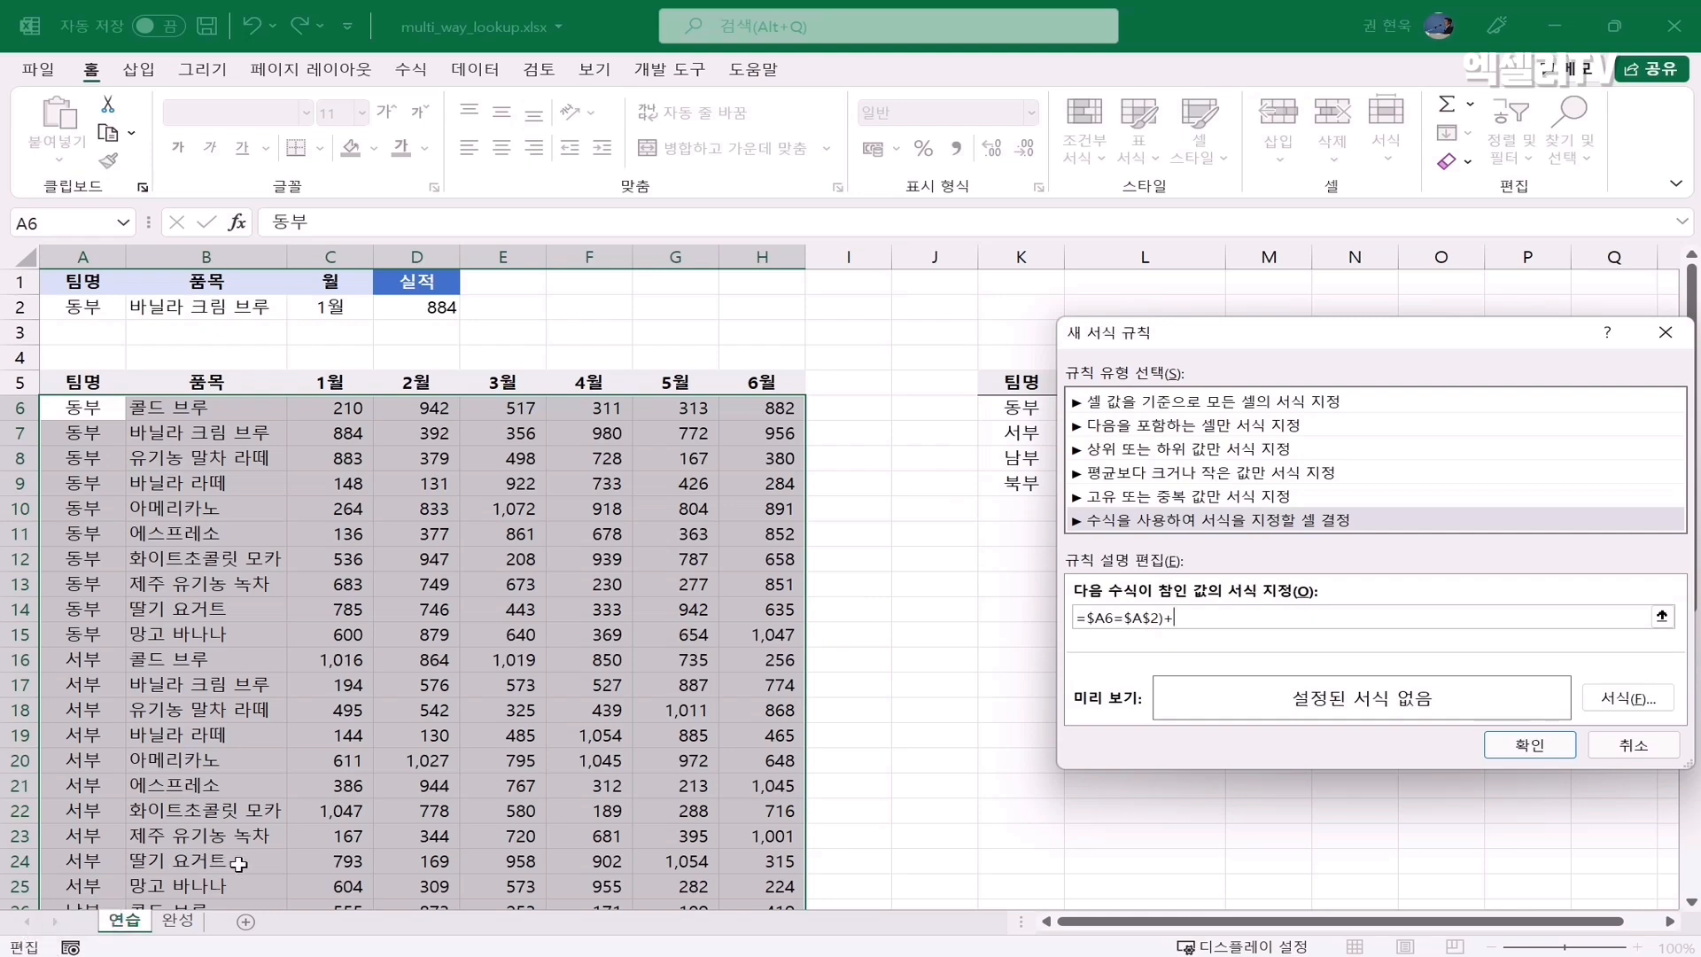
{"action": "key", "text": "Left"}
{"action": "key", "text": "Left"}
{"action": "key", "text": "Left"}
{"action": "key", "text": "Left"}
{"action": "key", "text": "Left"}
{"action": "key", "text": "Left"}
{"action": "key", "text": "Left"}
{"action": "key", "text": "Left"}
{"action": "key", "text": "Left"}
{"action": "type", "text": "("}
{"action": "key", "text": "BackSpace"}
Step: Multiply the team condition by the item condition ($B6=$B$2) in the rule formula
{"action": "type", "text": "*("}
{"action": "left_click", "coordinate": [246, 411]}
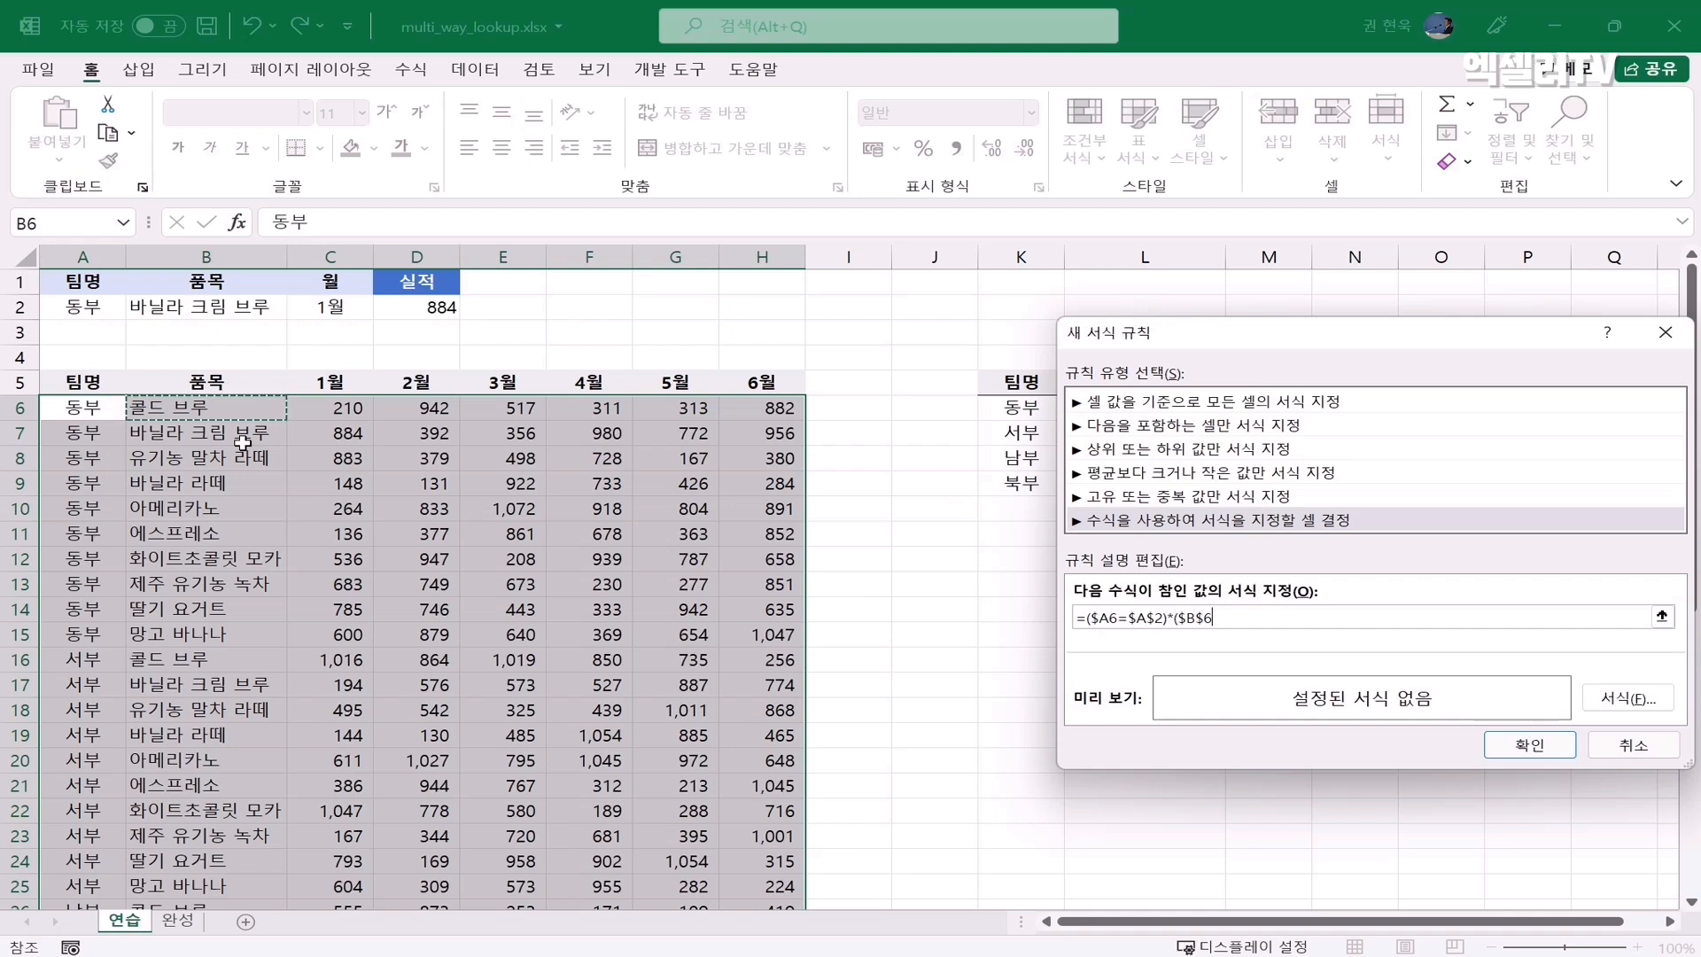
{"action": "key", "text": "F4"}
{"action": "key", "text": "F4"}
{"action": "type", "text": "="}
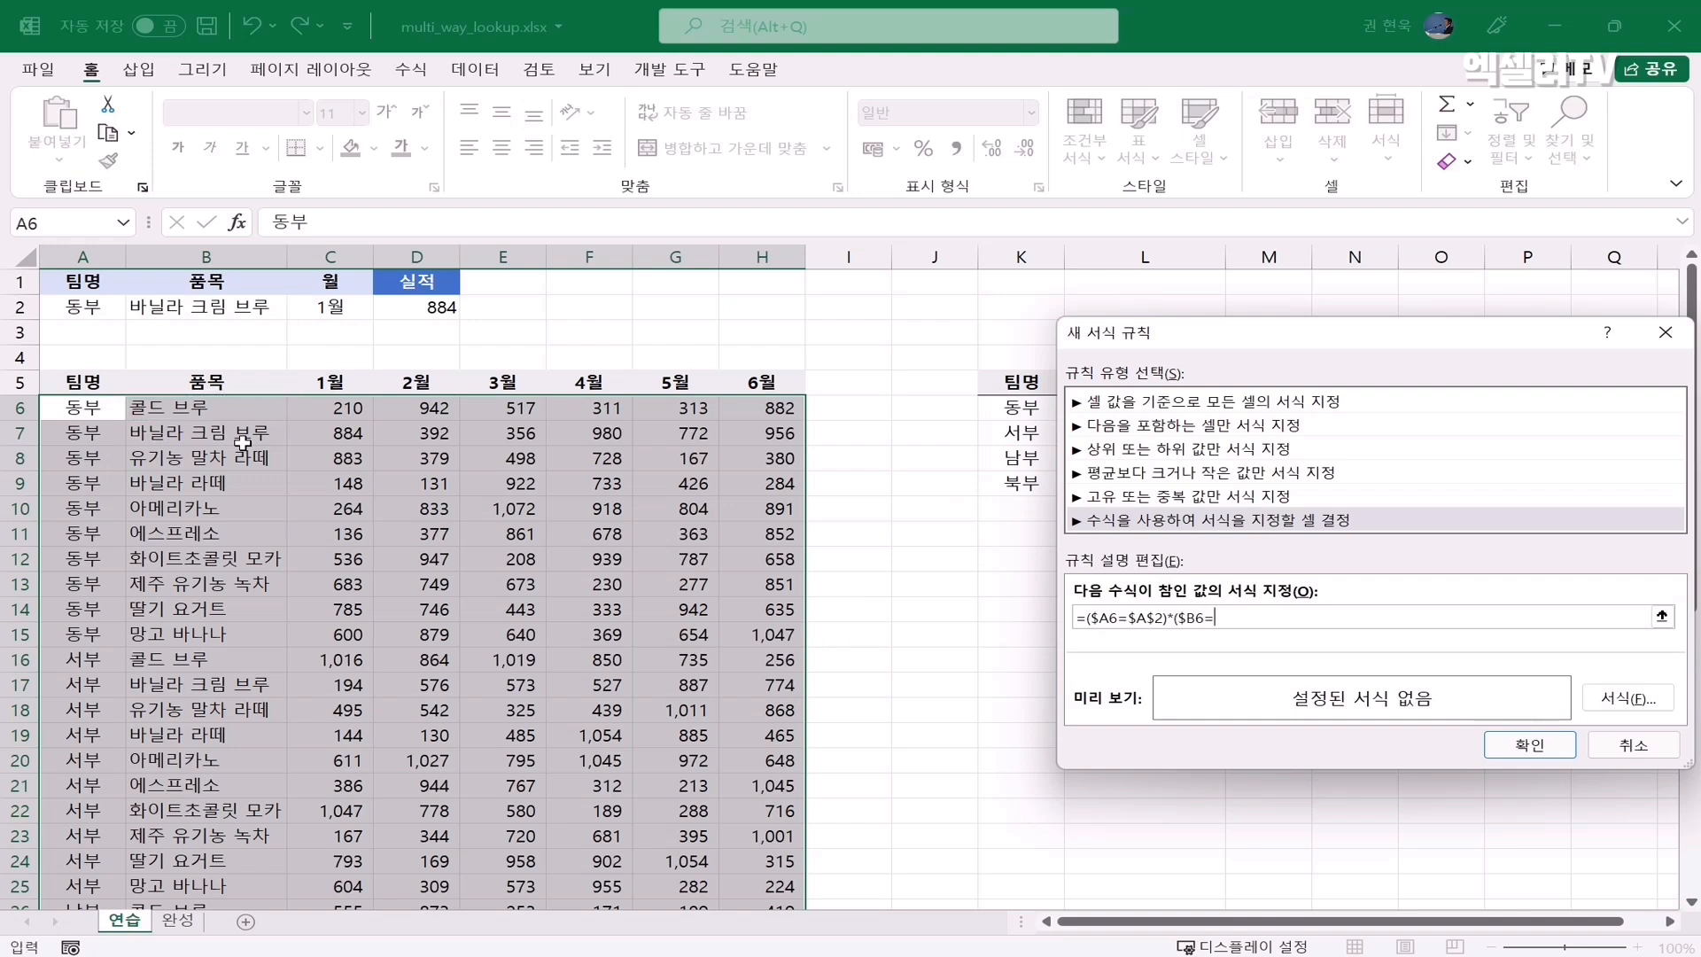
{"action": "left_click", "coordinate": [256, 308]}
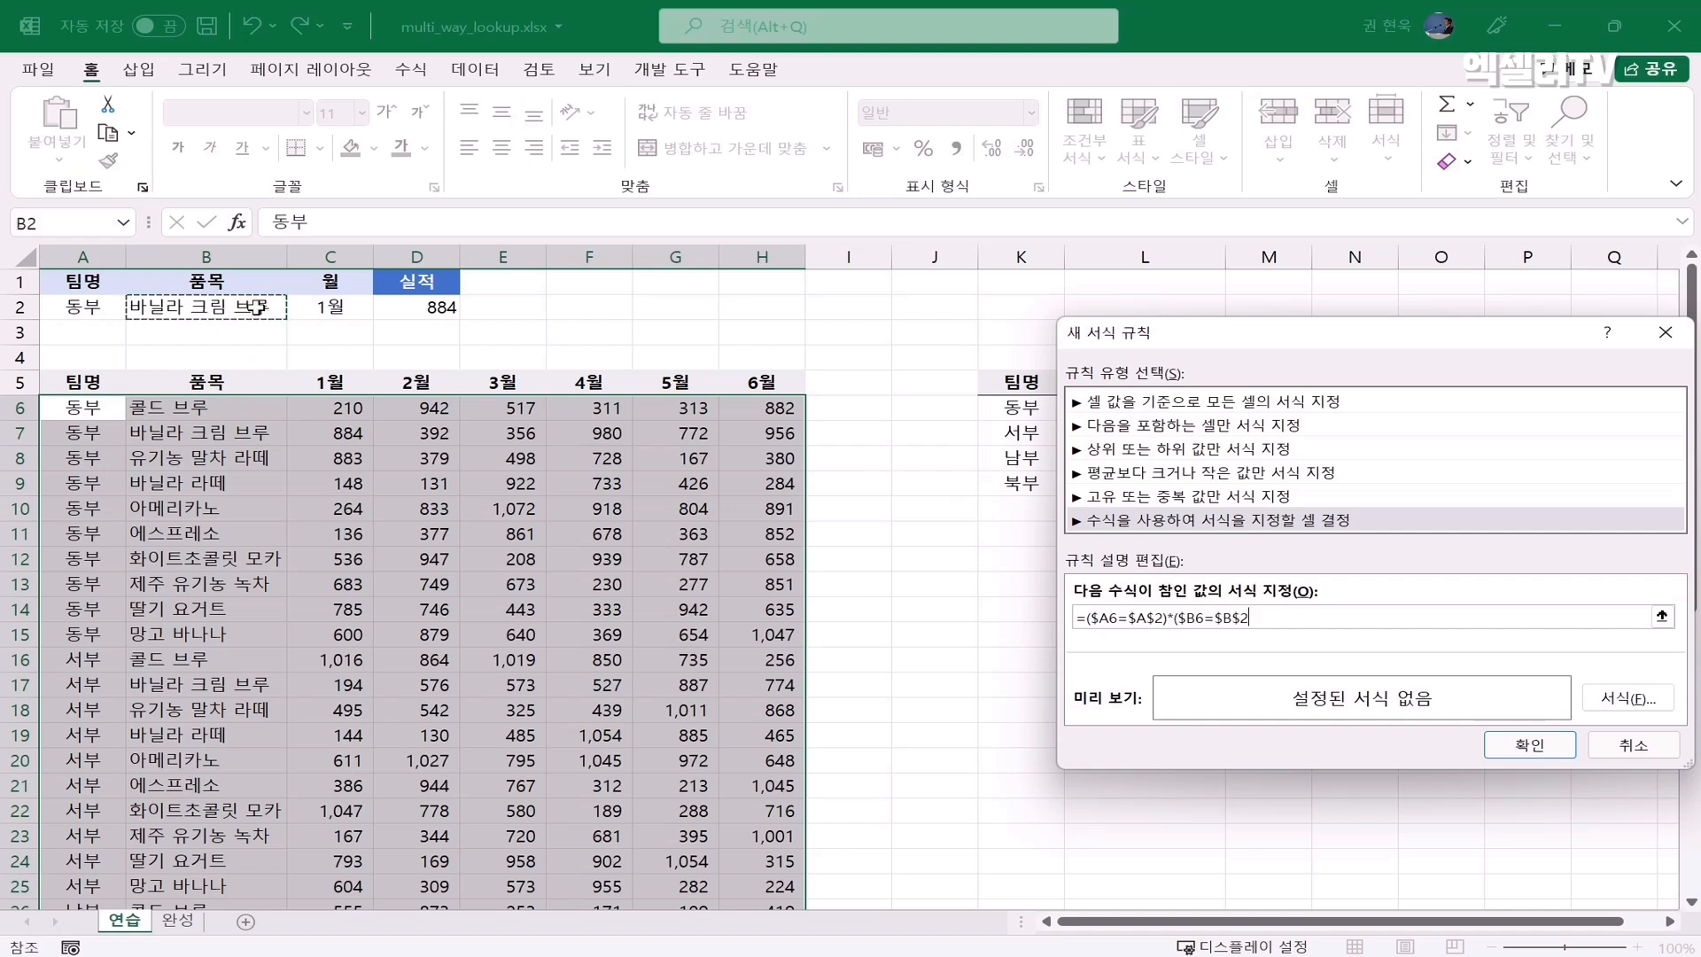
{"action": "type", "text": ")"}
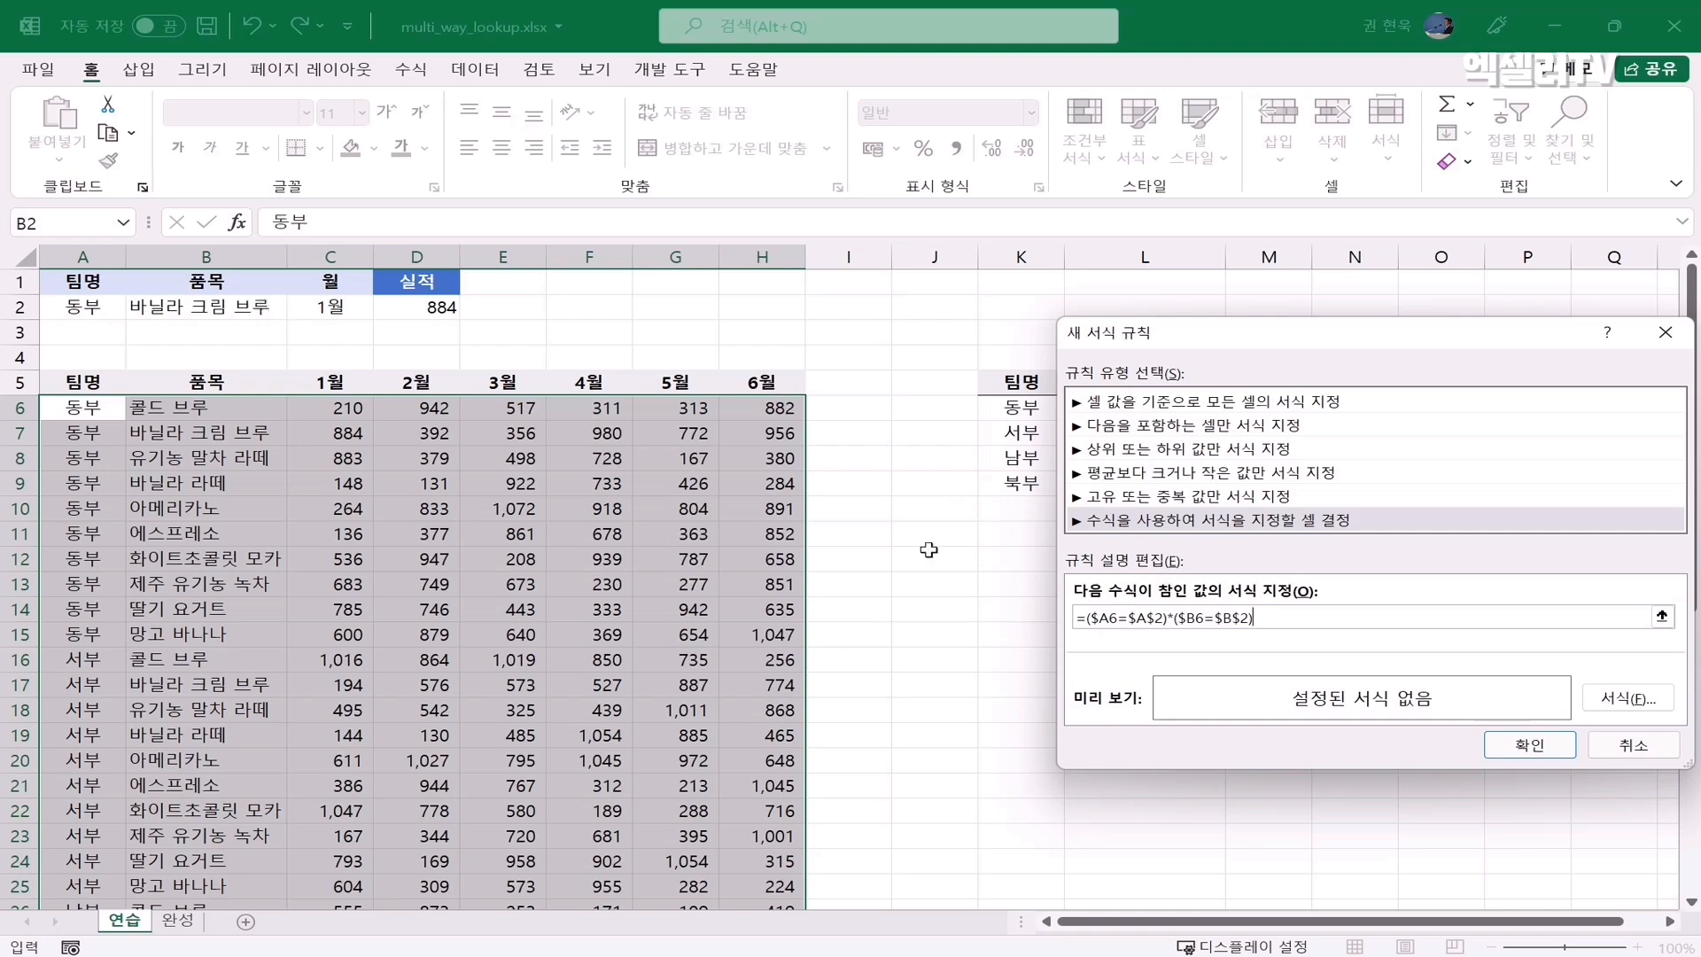
Step: Give the rule a yellow background fill, apply it to the data range and deselect the range
{"action": "left_click", "coordinate": [1660, 698]}
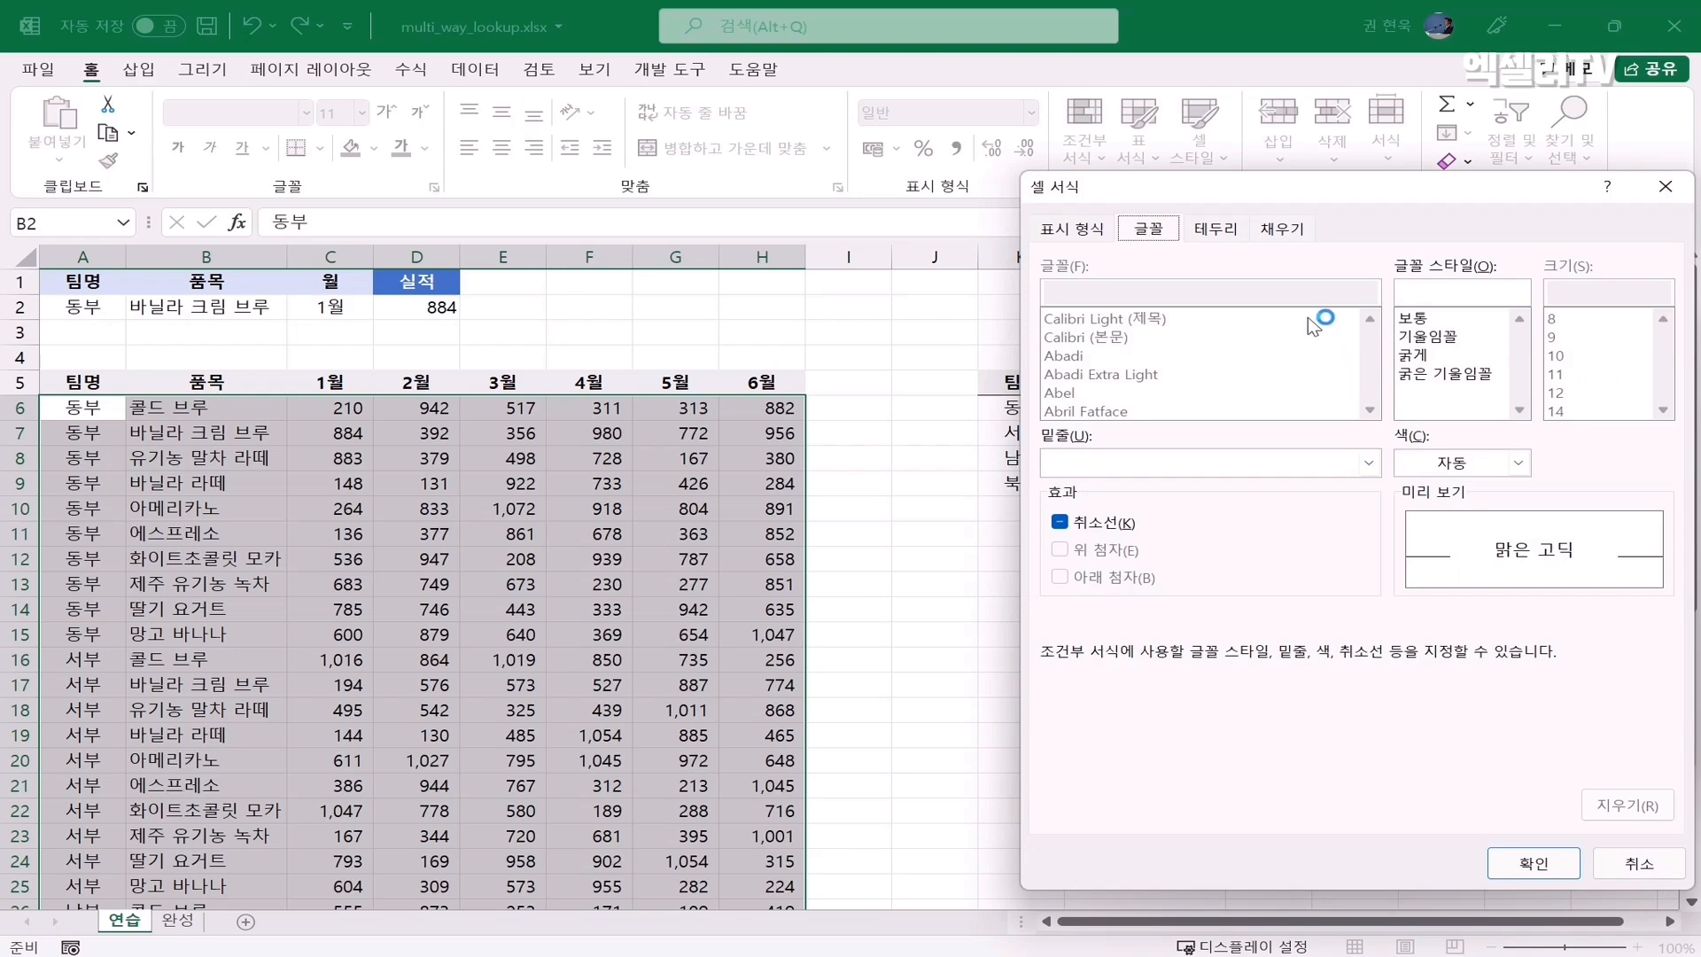
{"action": "left_click", "coordinate": [1285, 234]}
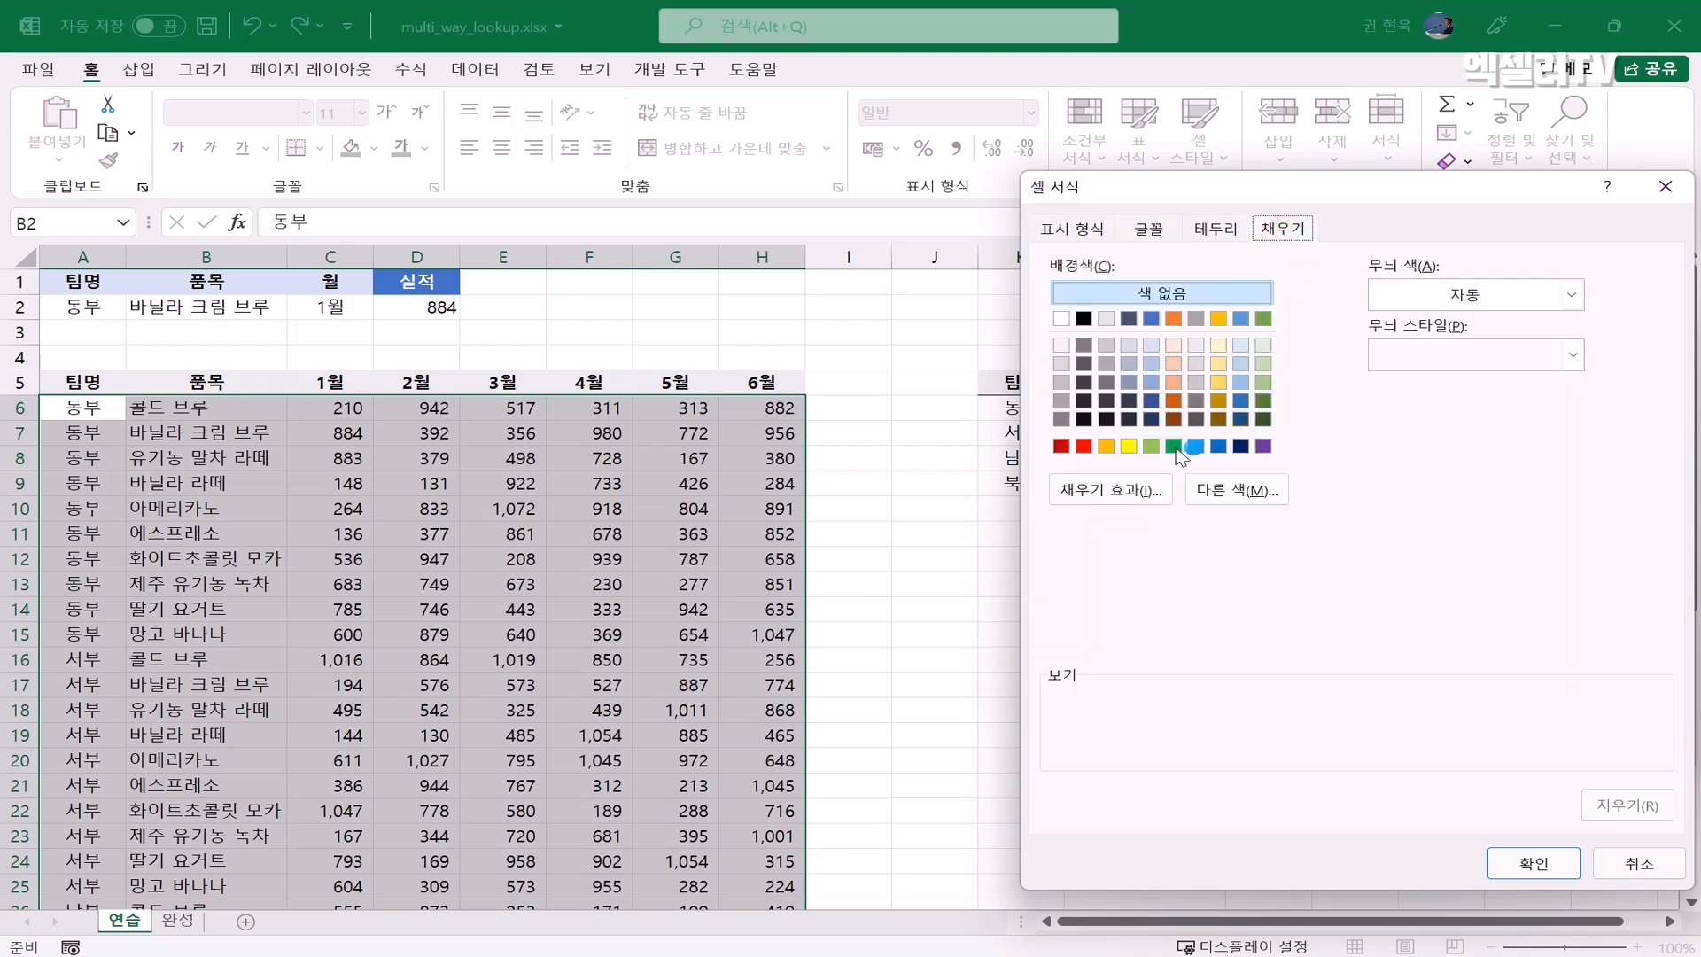
{"action": "left_click", "coordinate": [1129, 446]}
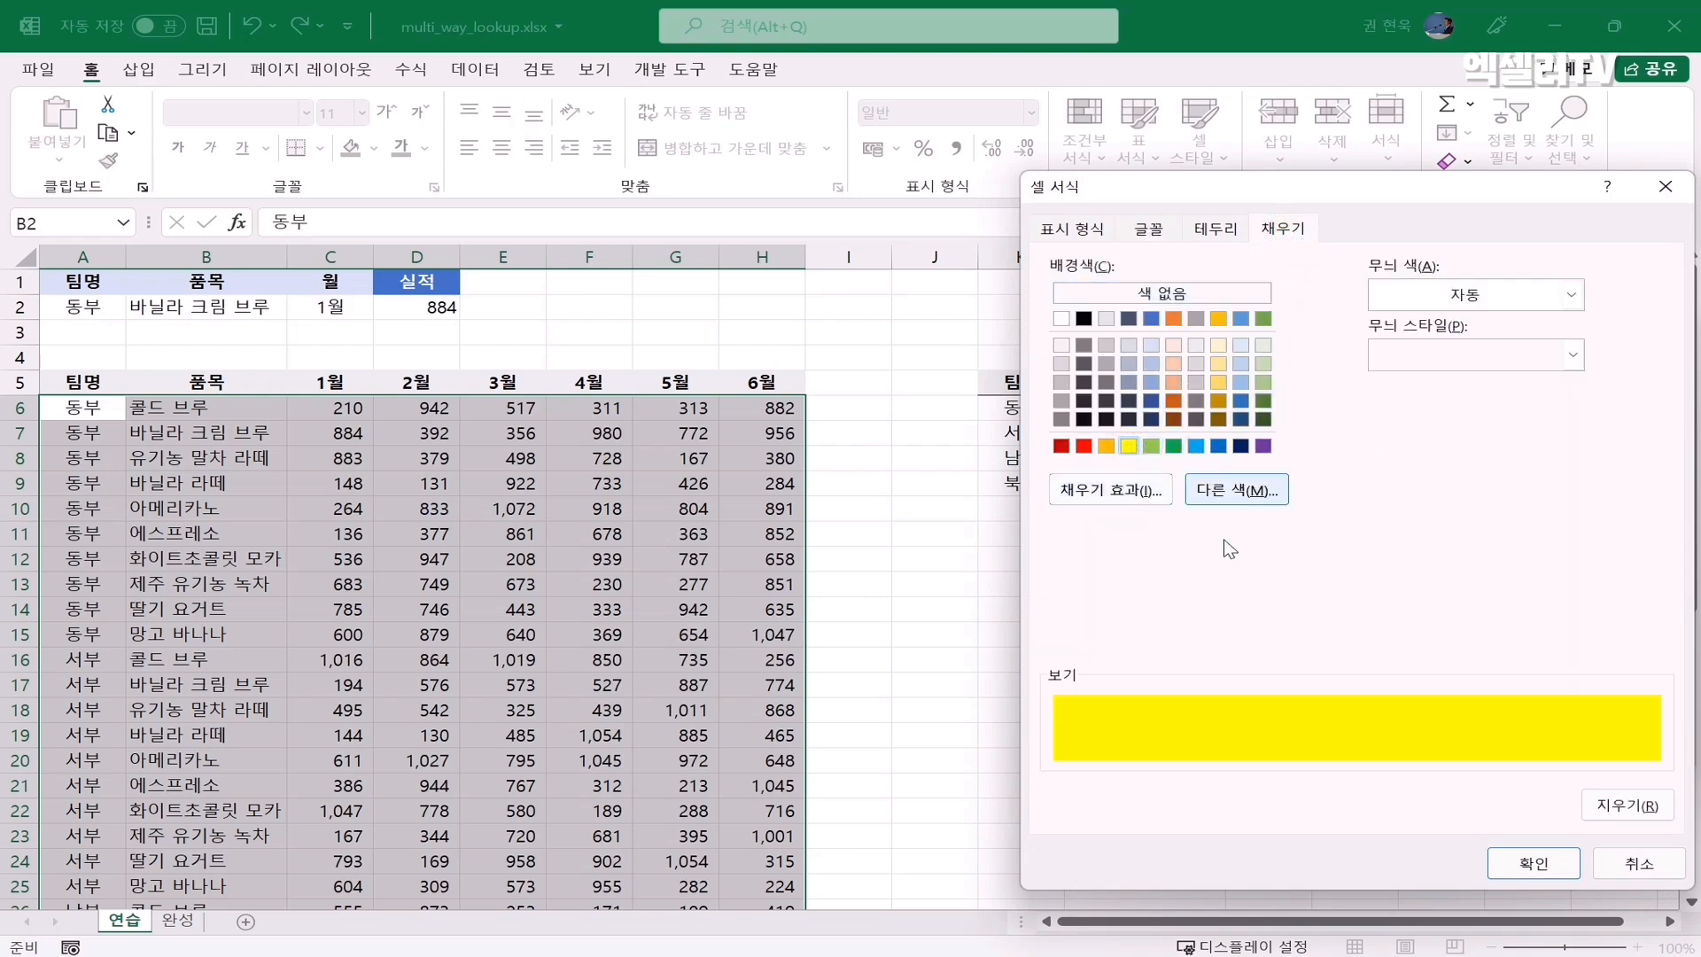
{"action": "left_click", "coordinate": [1497, 861]}
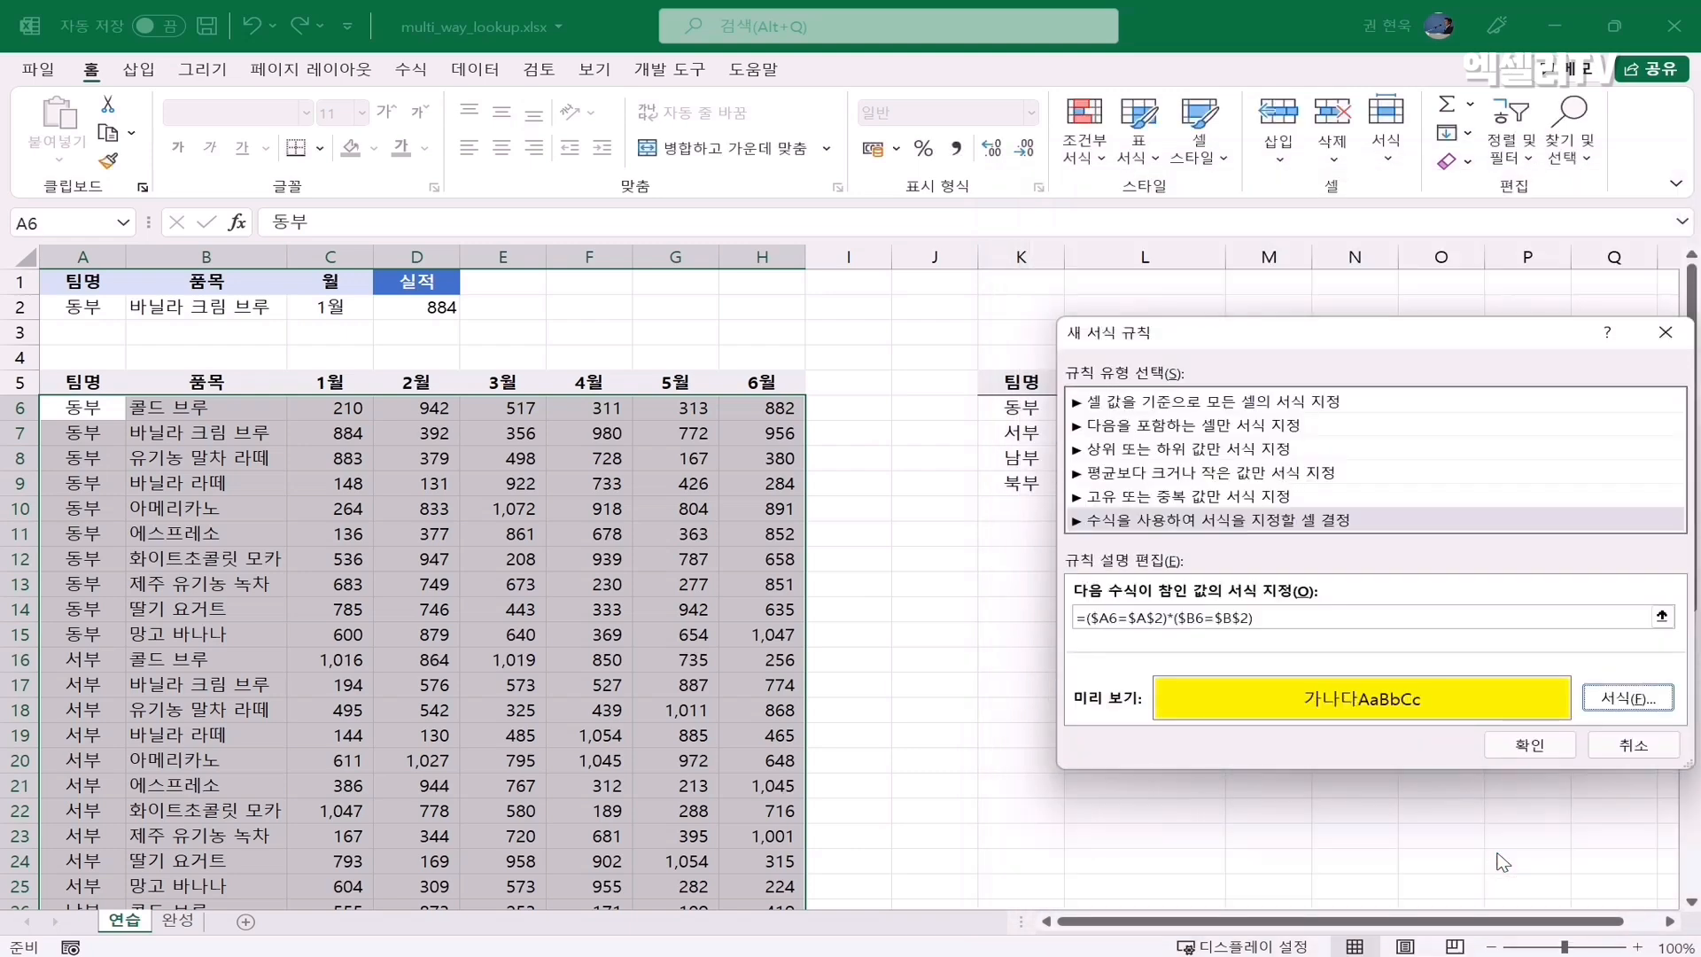
{"action": "left_click", "coordinate": [1522, 746]}
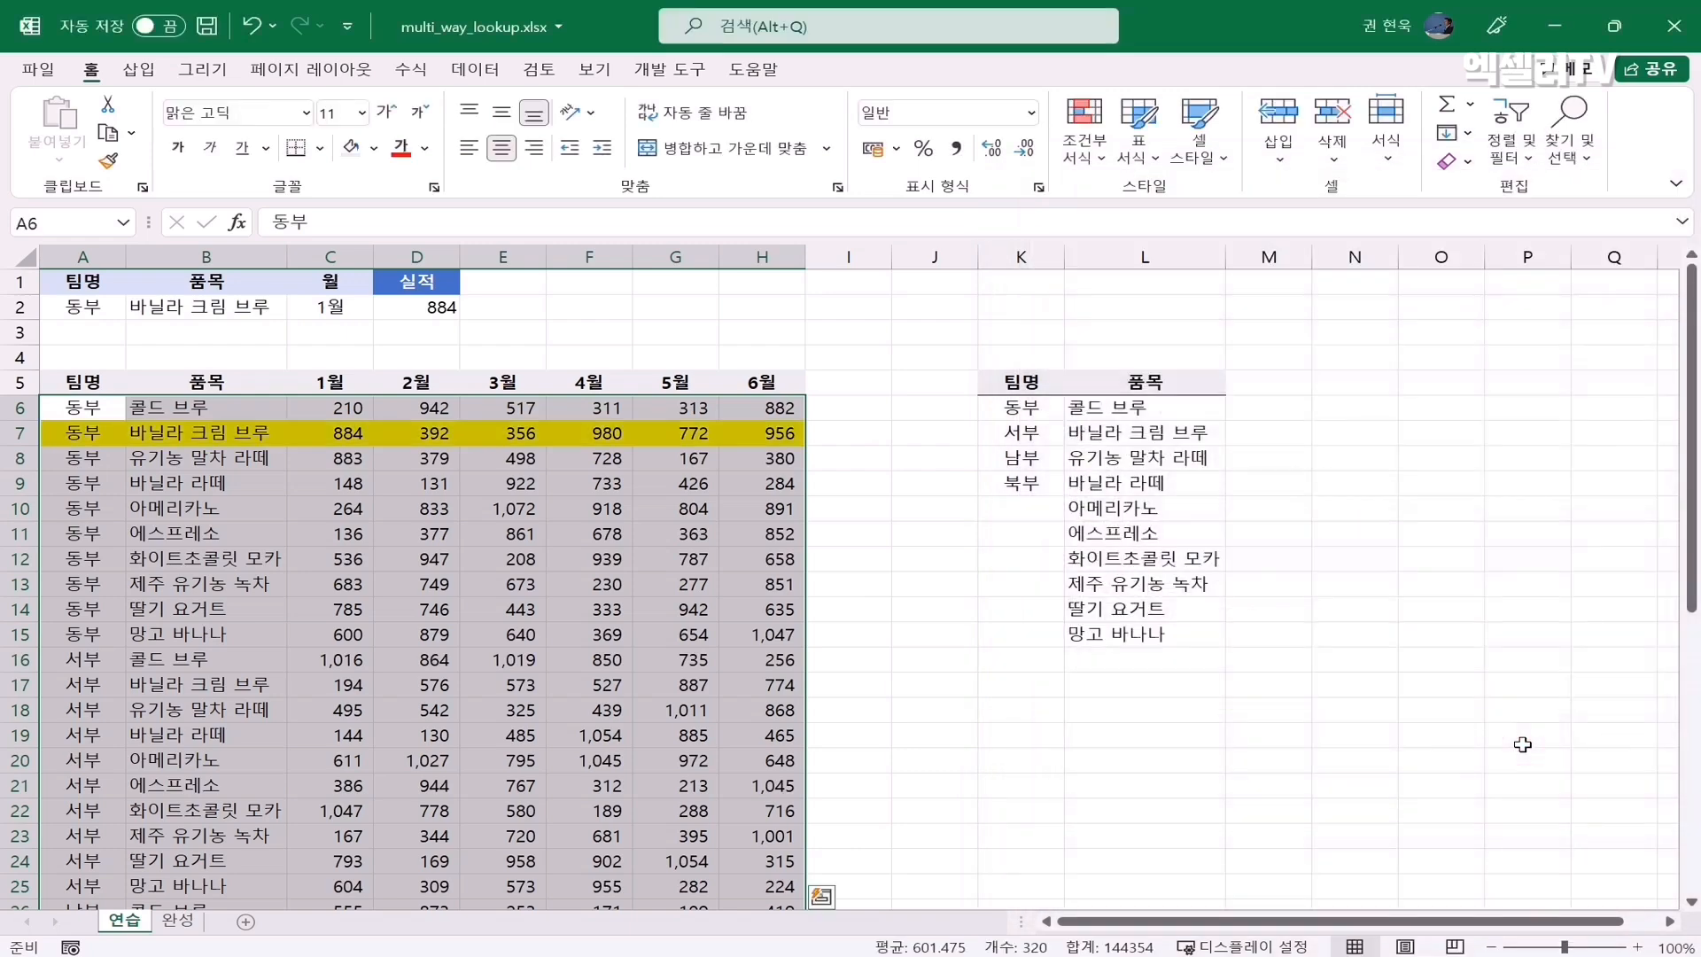
{"action": "left_click", "coordinate": [90, 425]}
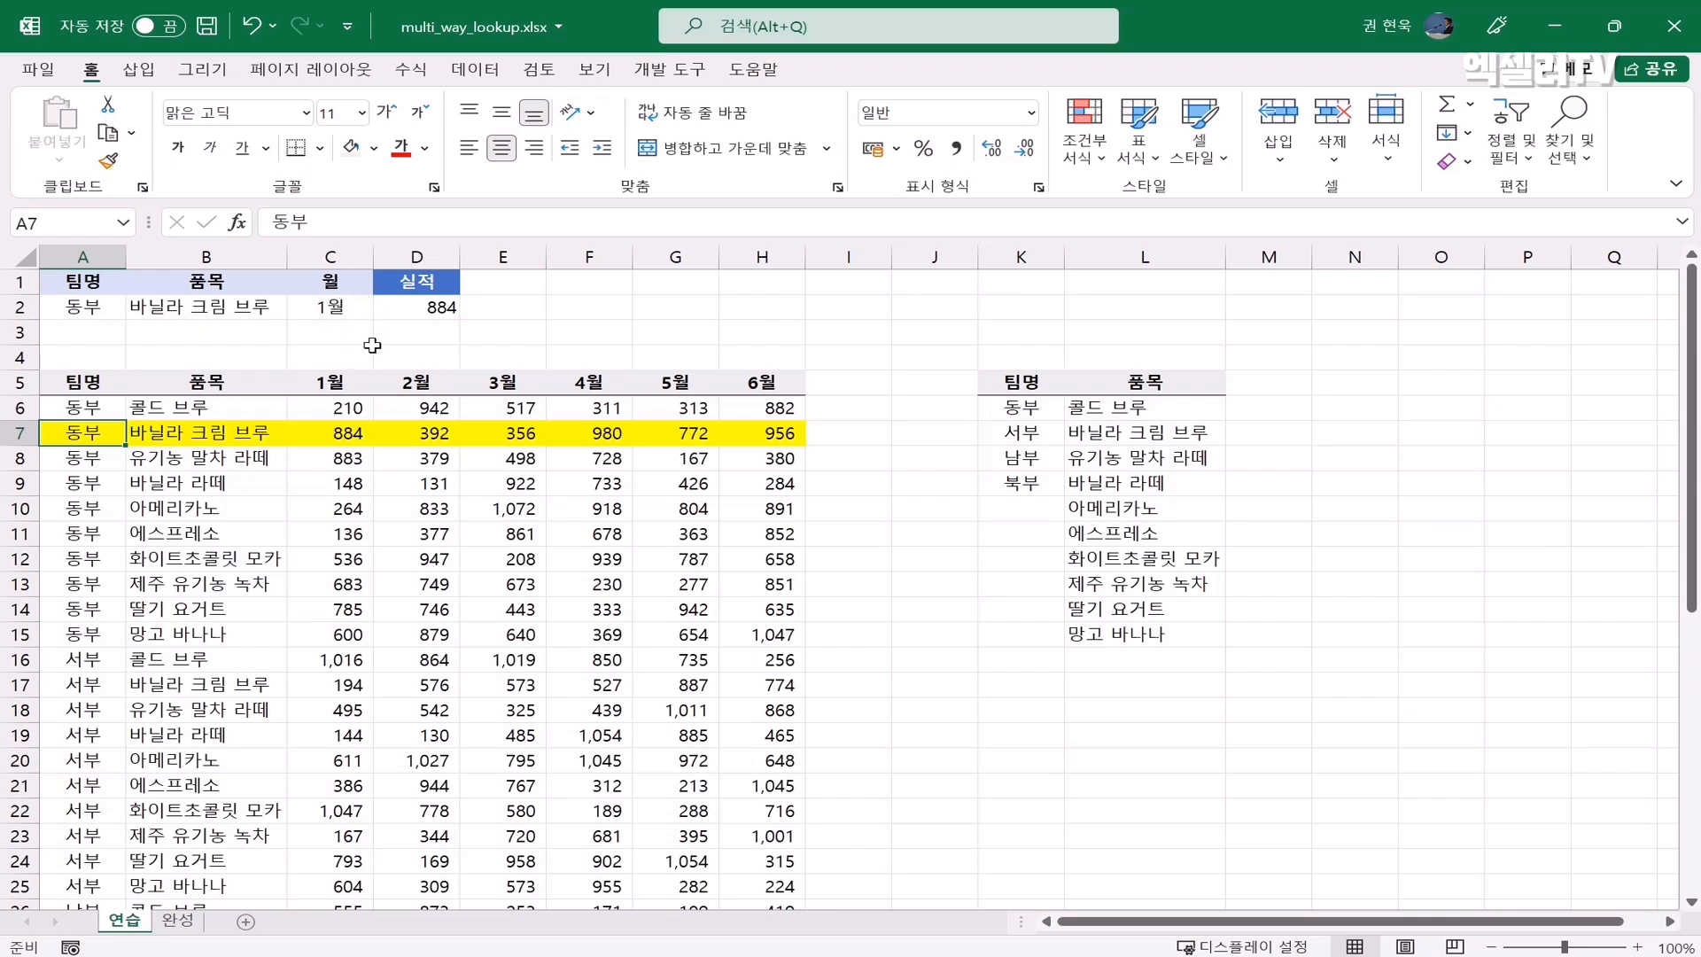
Step: Start a new formula-based conditional formatting rule for the monthly figures in C6:H45
{"action": "left_click", "coordinate": [315, 408]}
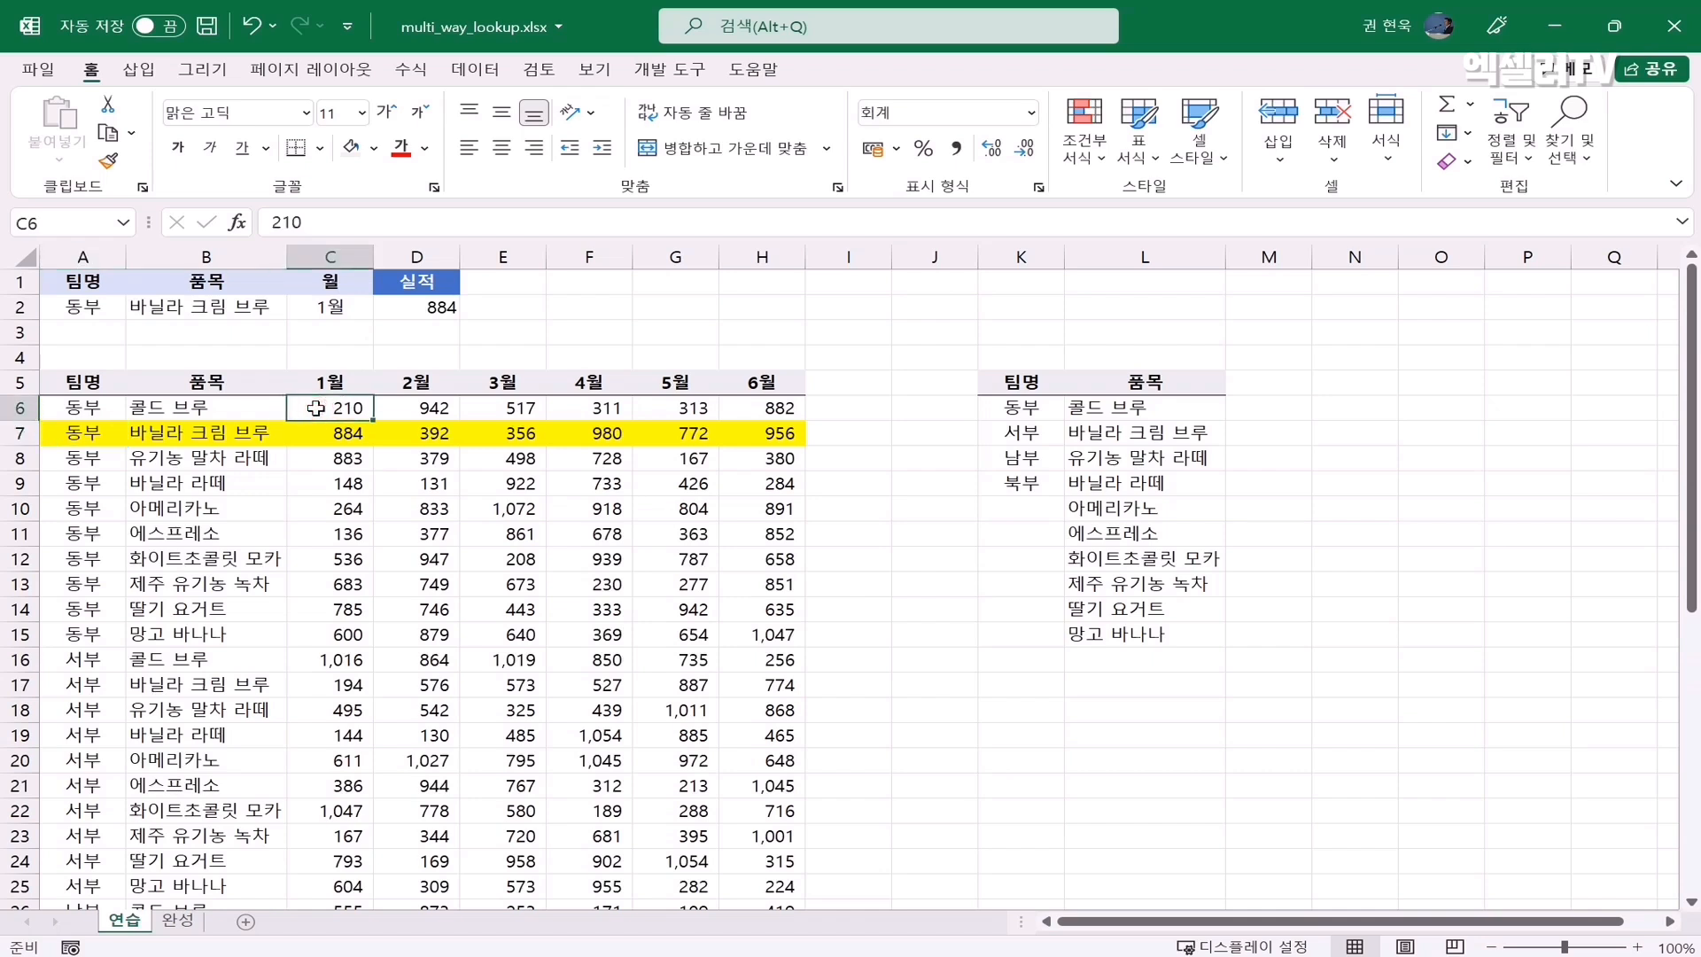
{"action": "key", "text": "ctrl+shift+Right"}
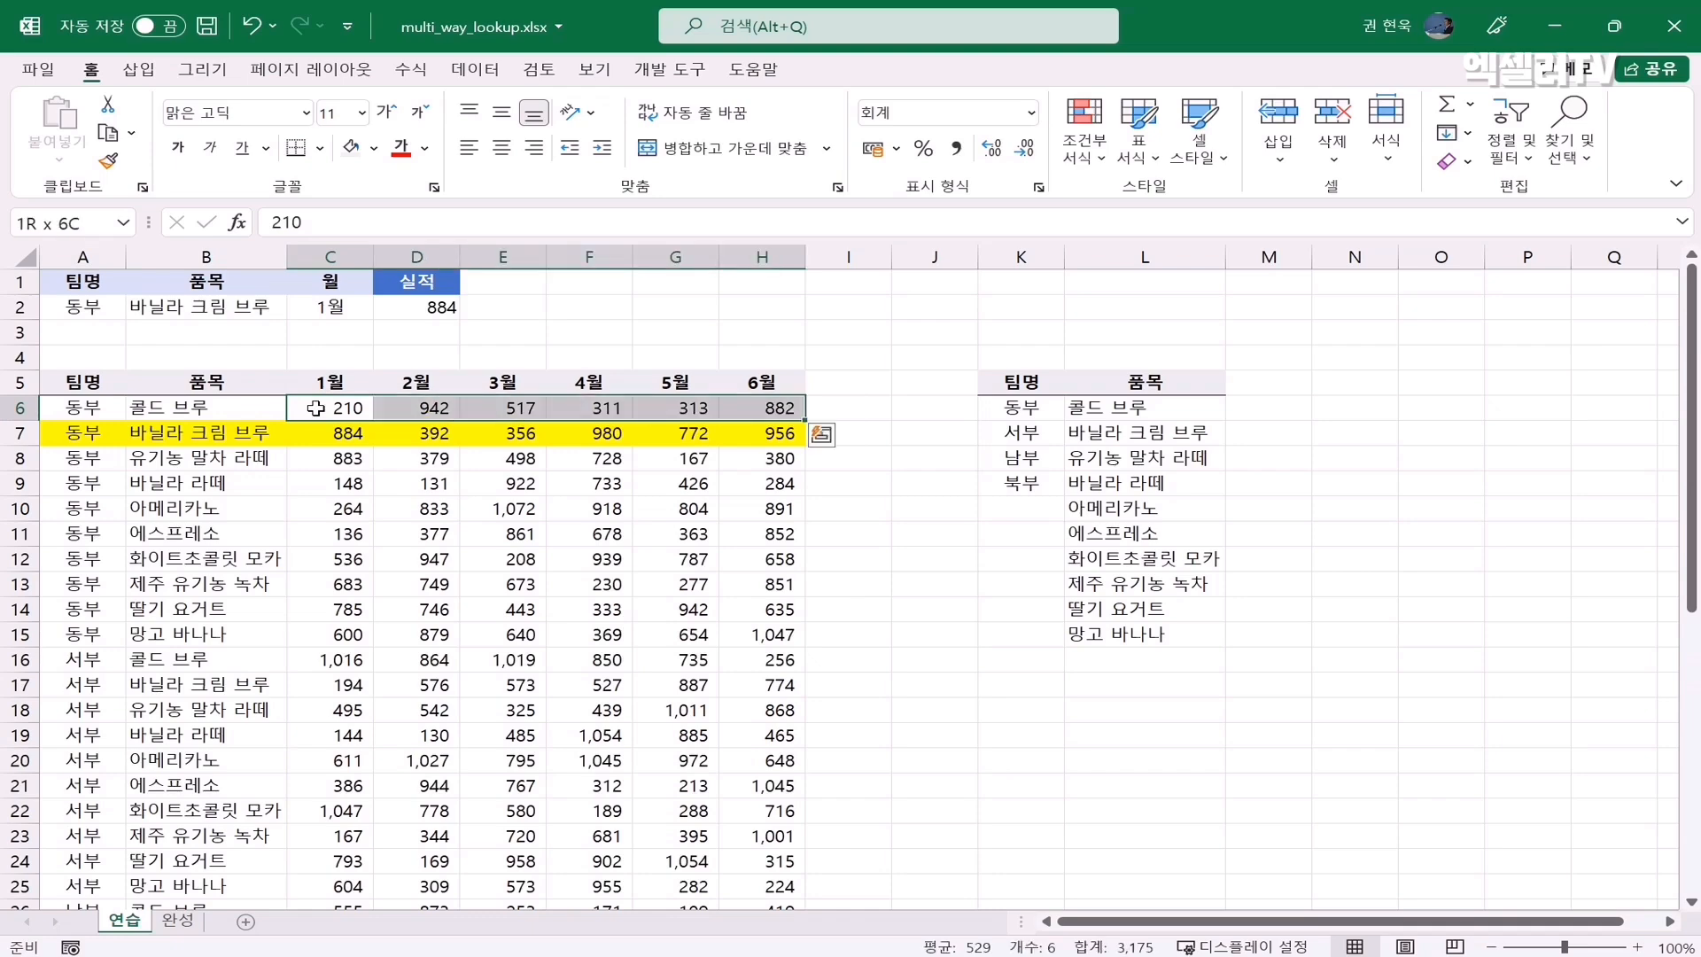
{"action": "key", "text": "ctrl+shift+Down"}
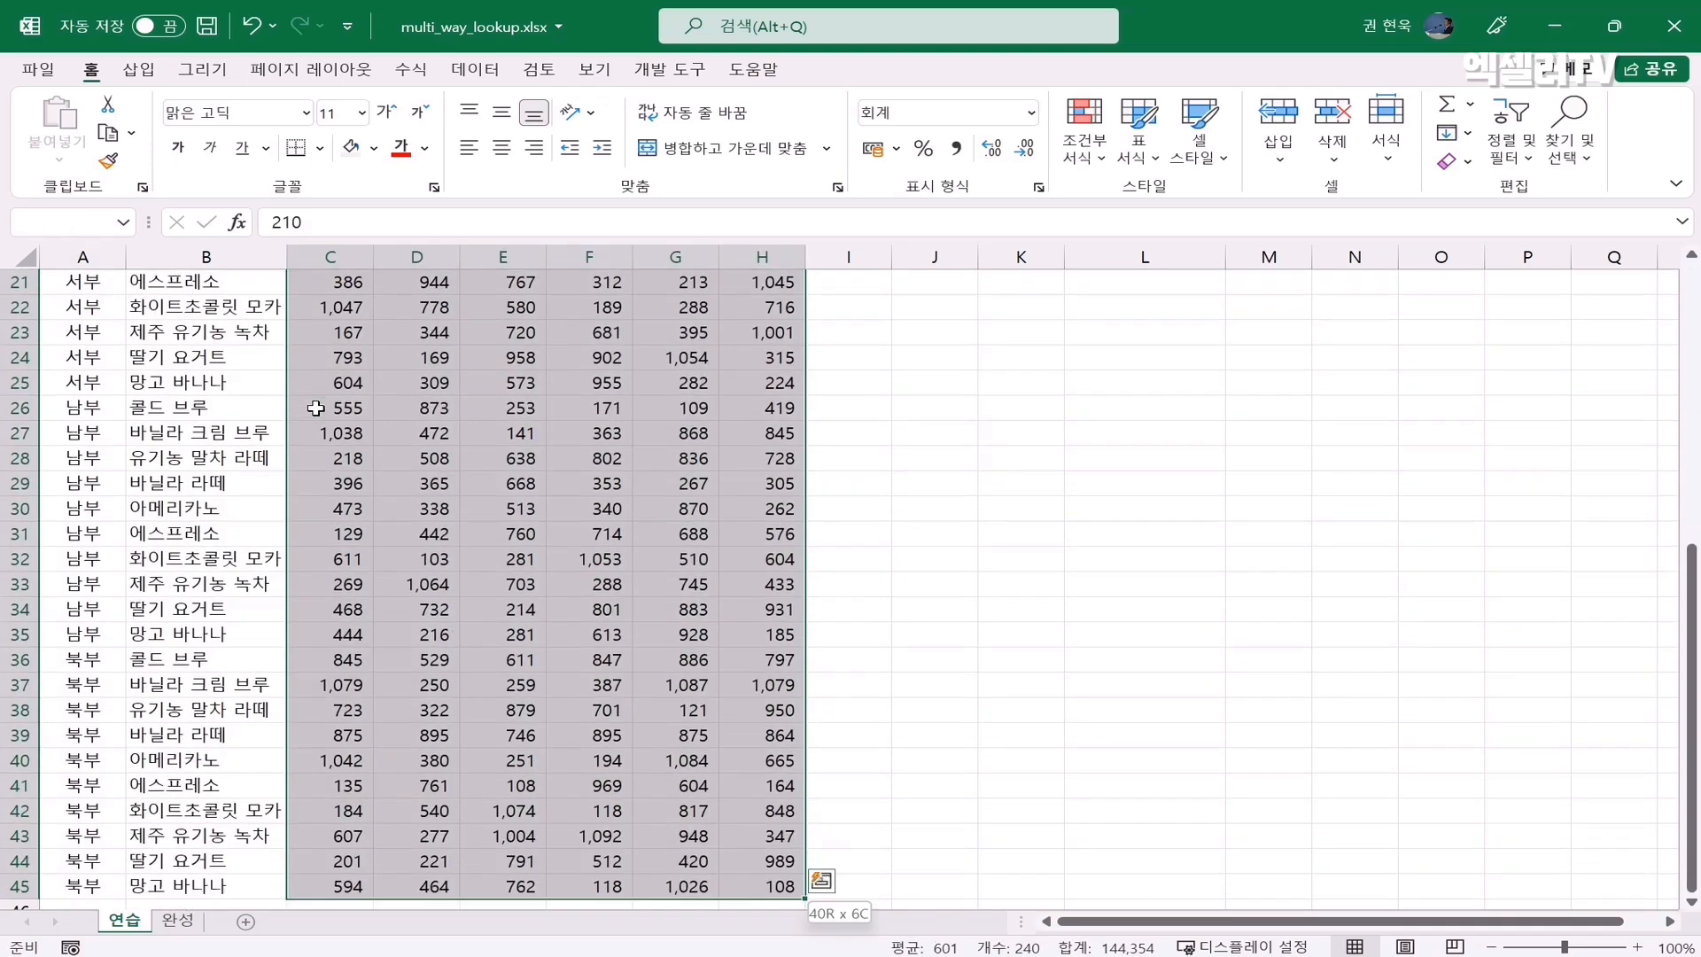
{"action": "scroll", "coordinate": [316, 407], "scroll_direction": "up", "scroll_amount": 3}
{"action": "scroll", "coordinate": [316, 407], "scroll_direction": "up", "scroll_amount": 3}
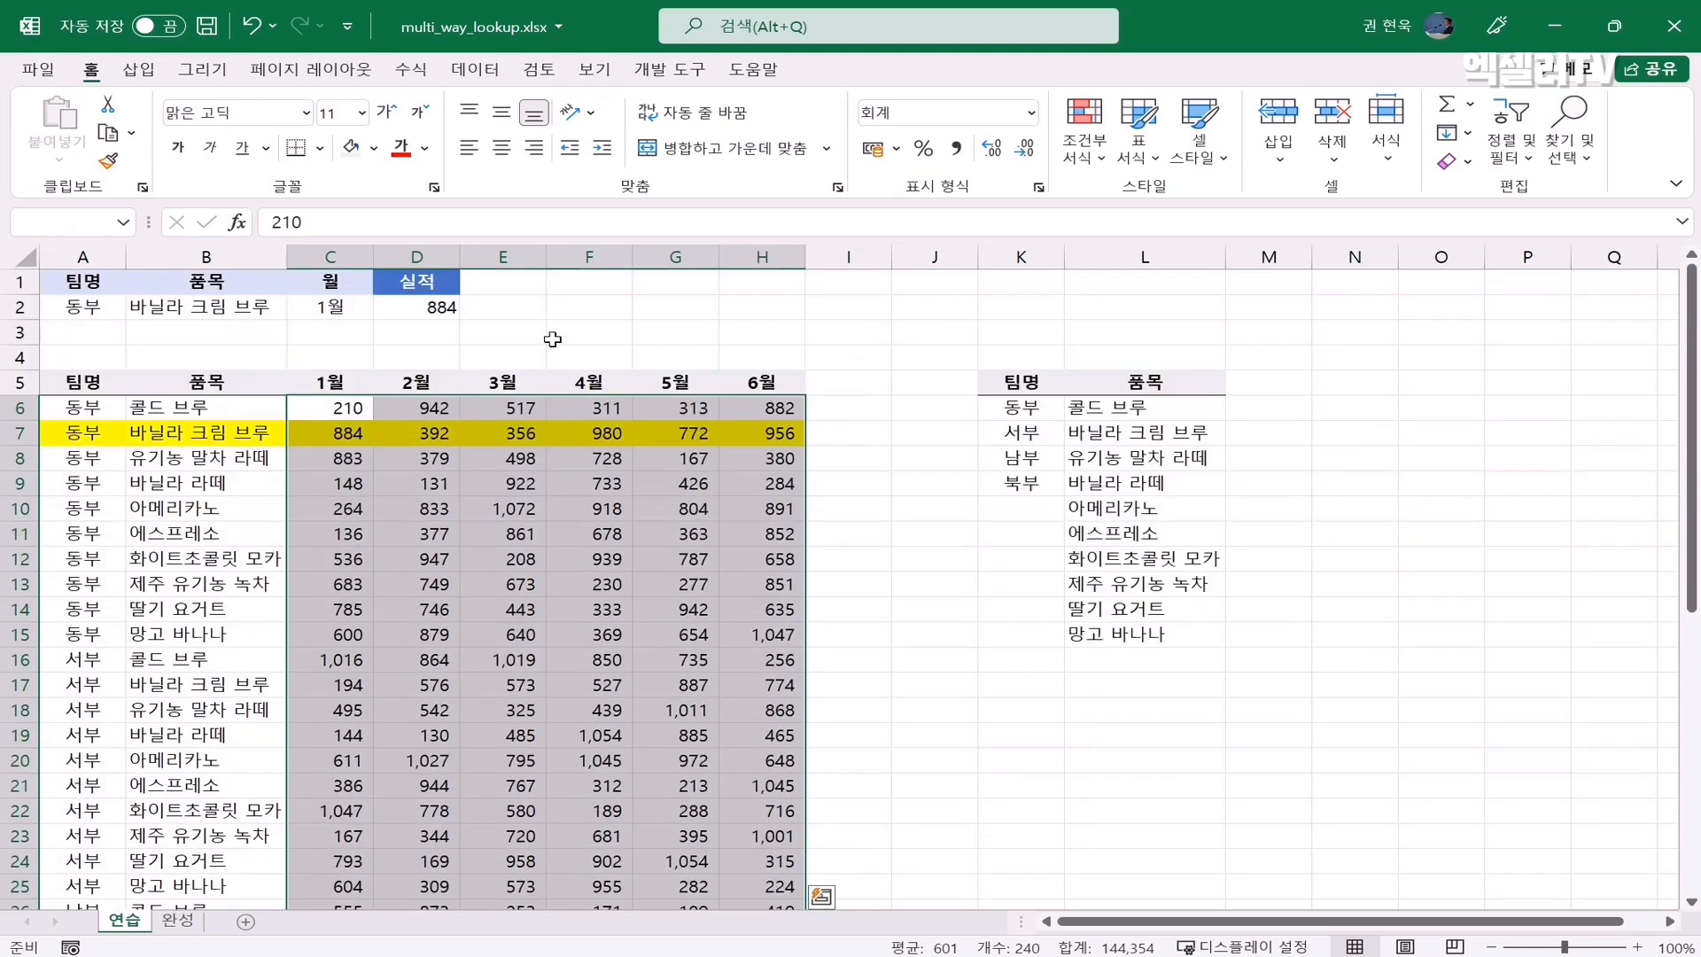
{"action": "left_click", "coordinate": [1085, 141]}
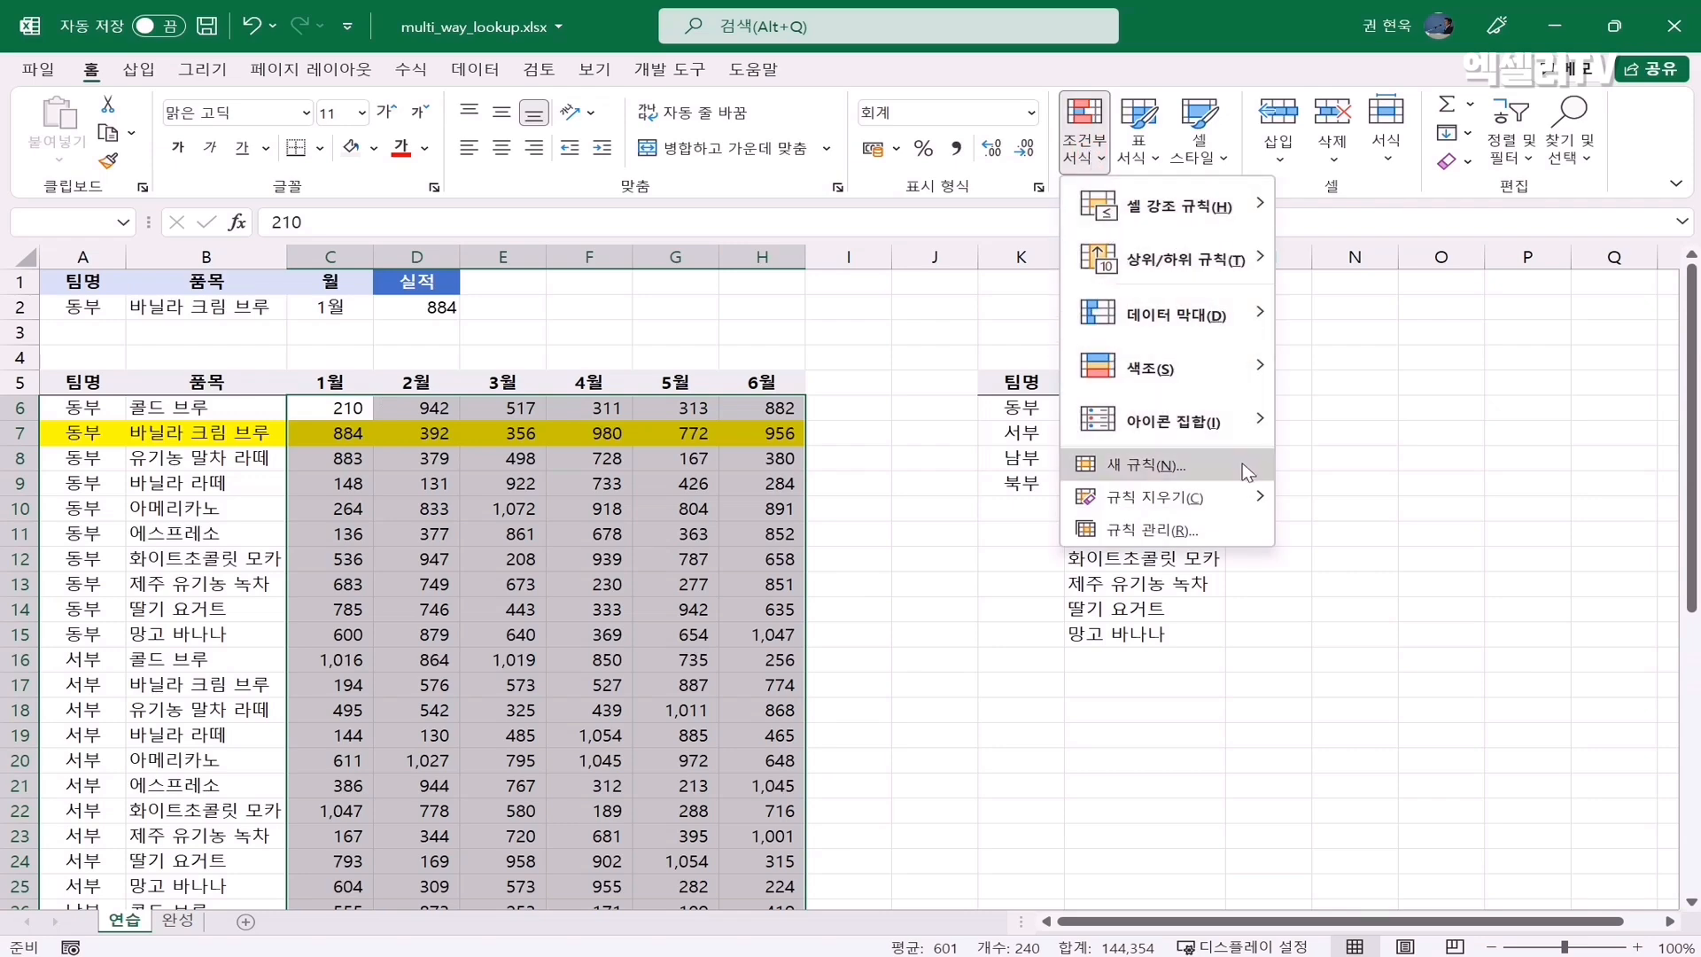
{"action": "left_click", "coordinate": [1247, 472]}
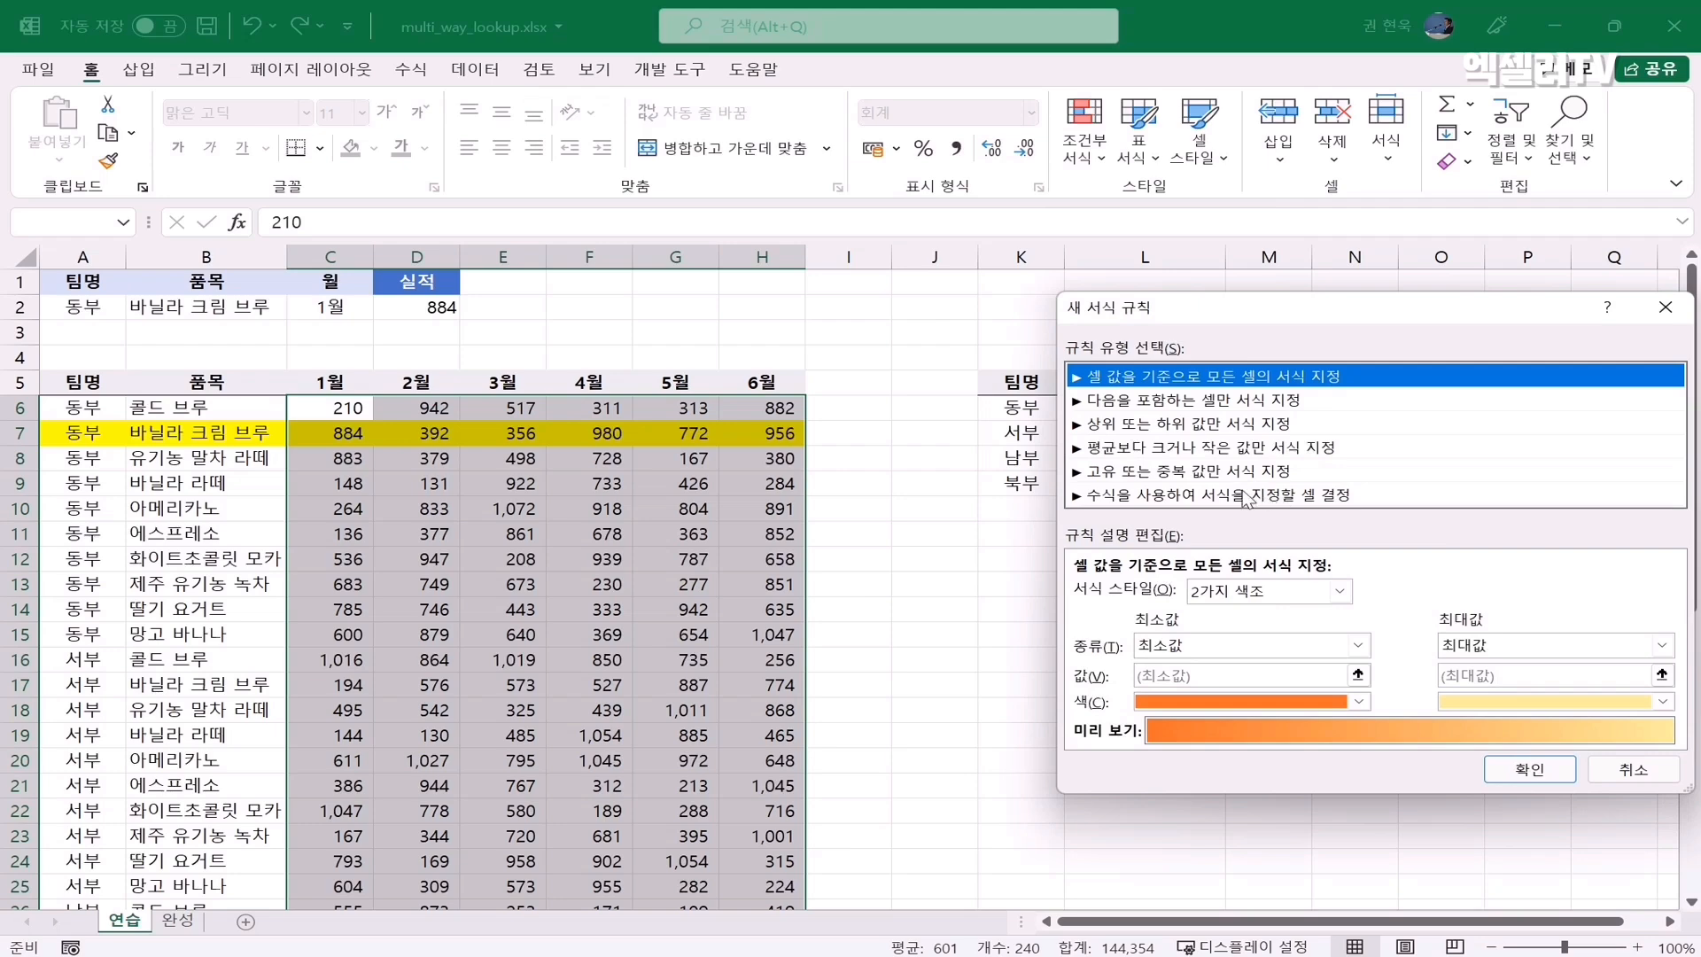
{"action": "left_click", "coordinate": [1294, 495]}
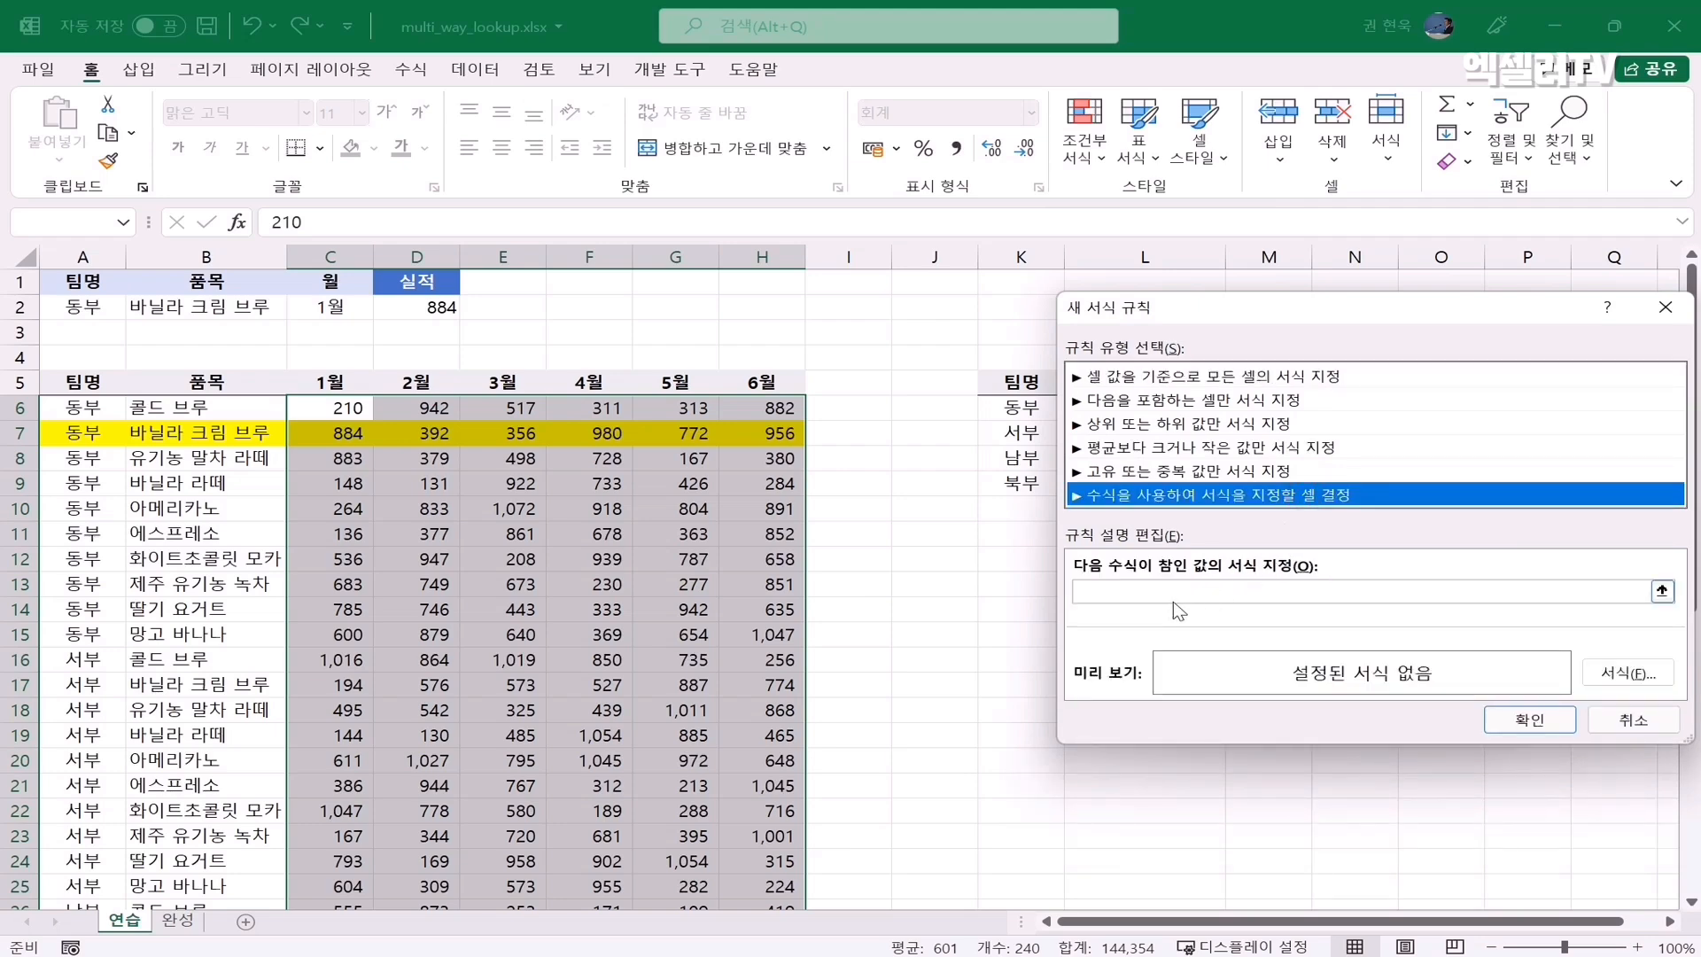
Step: Enter the month condition =C$5=$C$2 as the rule formula, locking only row 5 in the month header reference
{"action": "left_click", "coordinate": [1118, 593]}
{"action": "type", "text": "="}
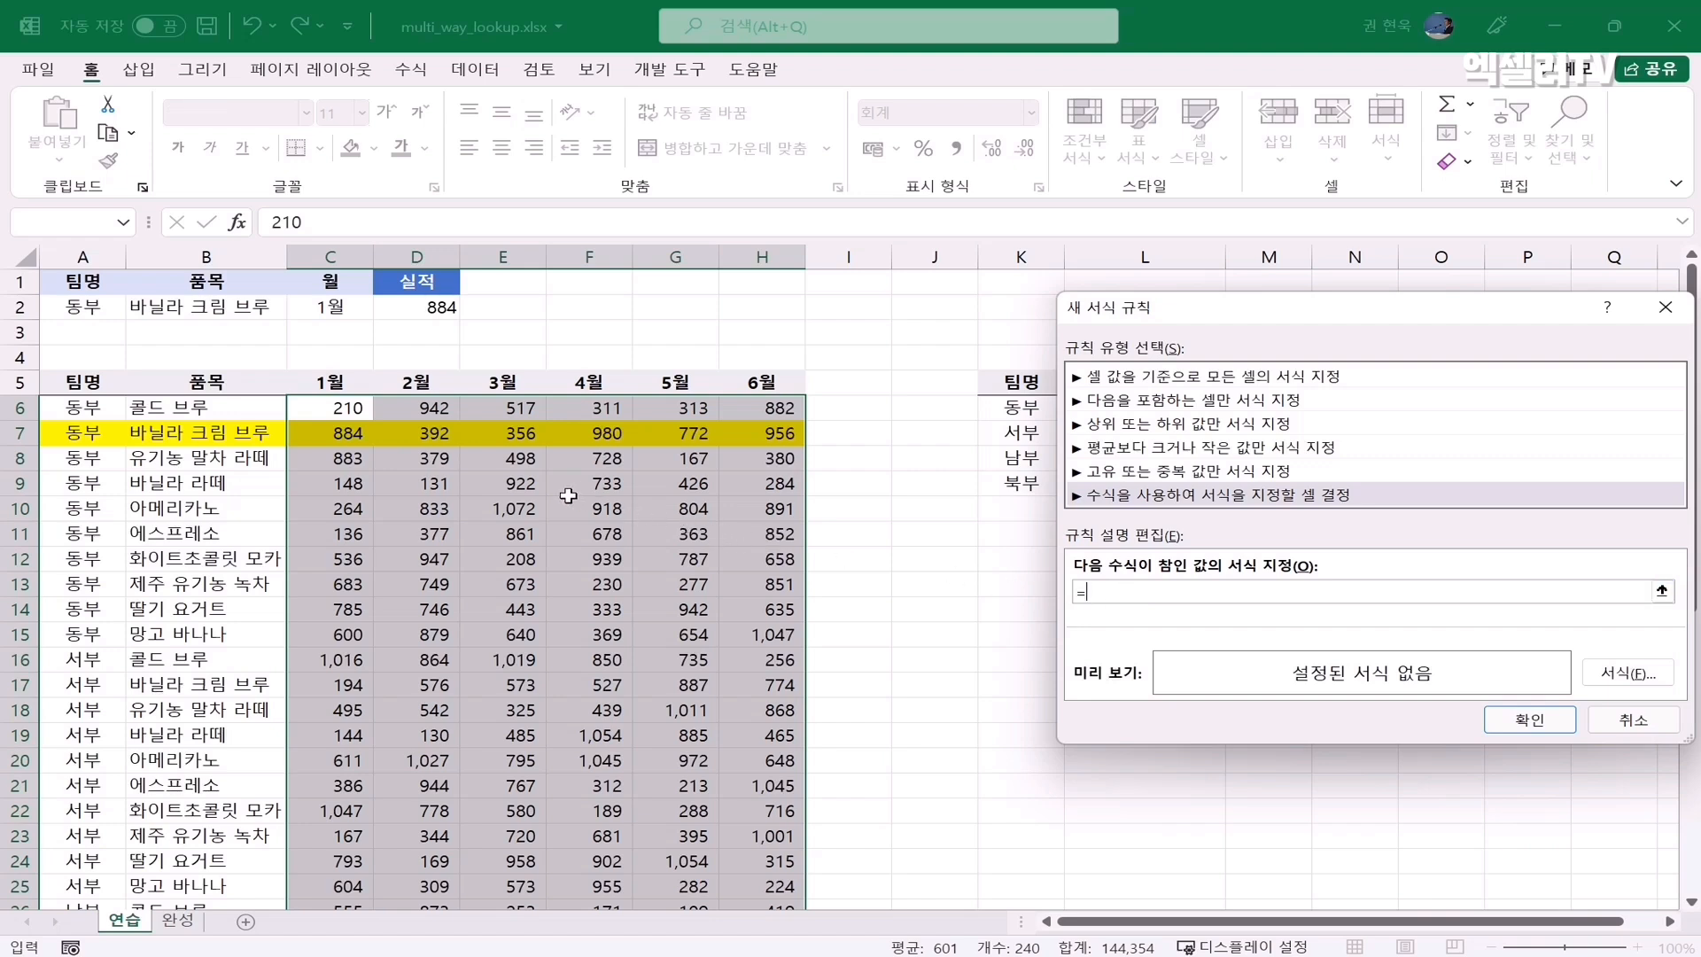
{"action": "left_click", "coordinate": [333, 382]}
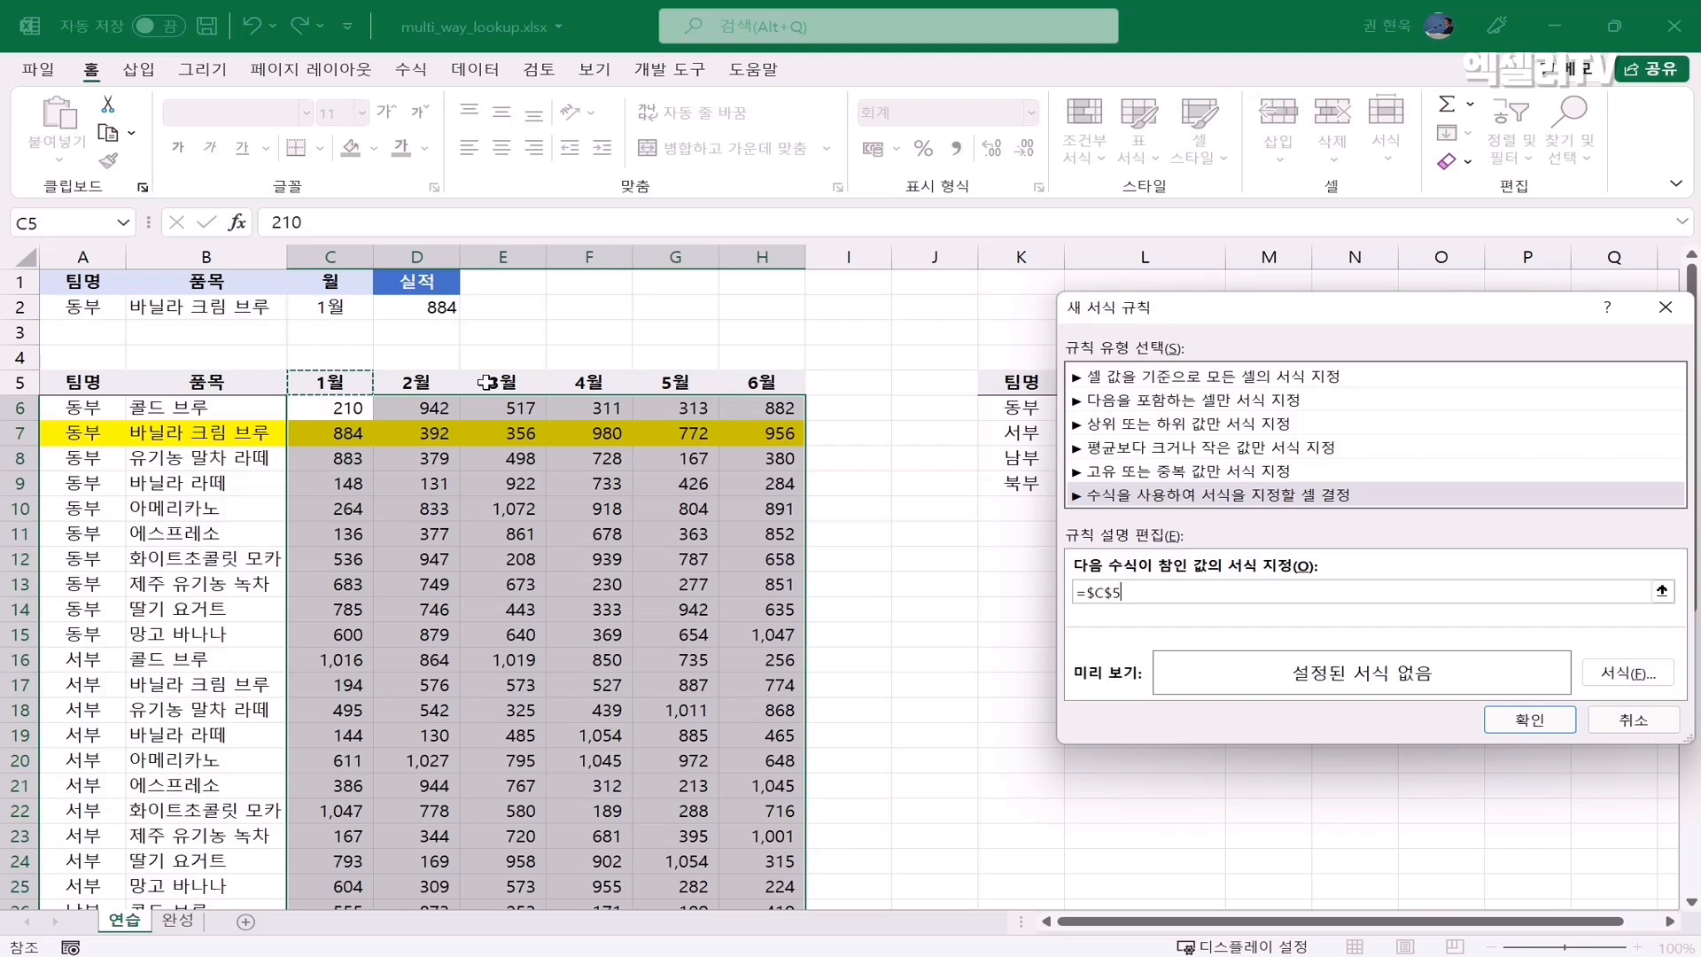
{"action": "key", "text": "F4"}
{"action": "type", "text": "="}
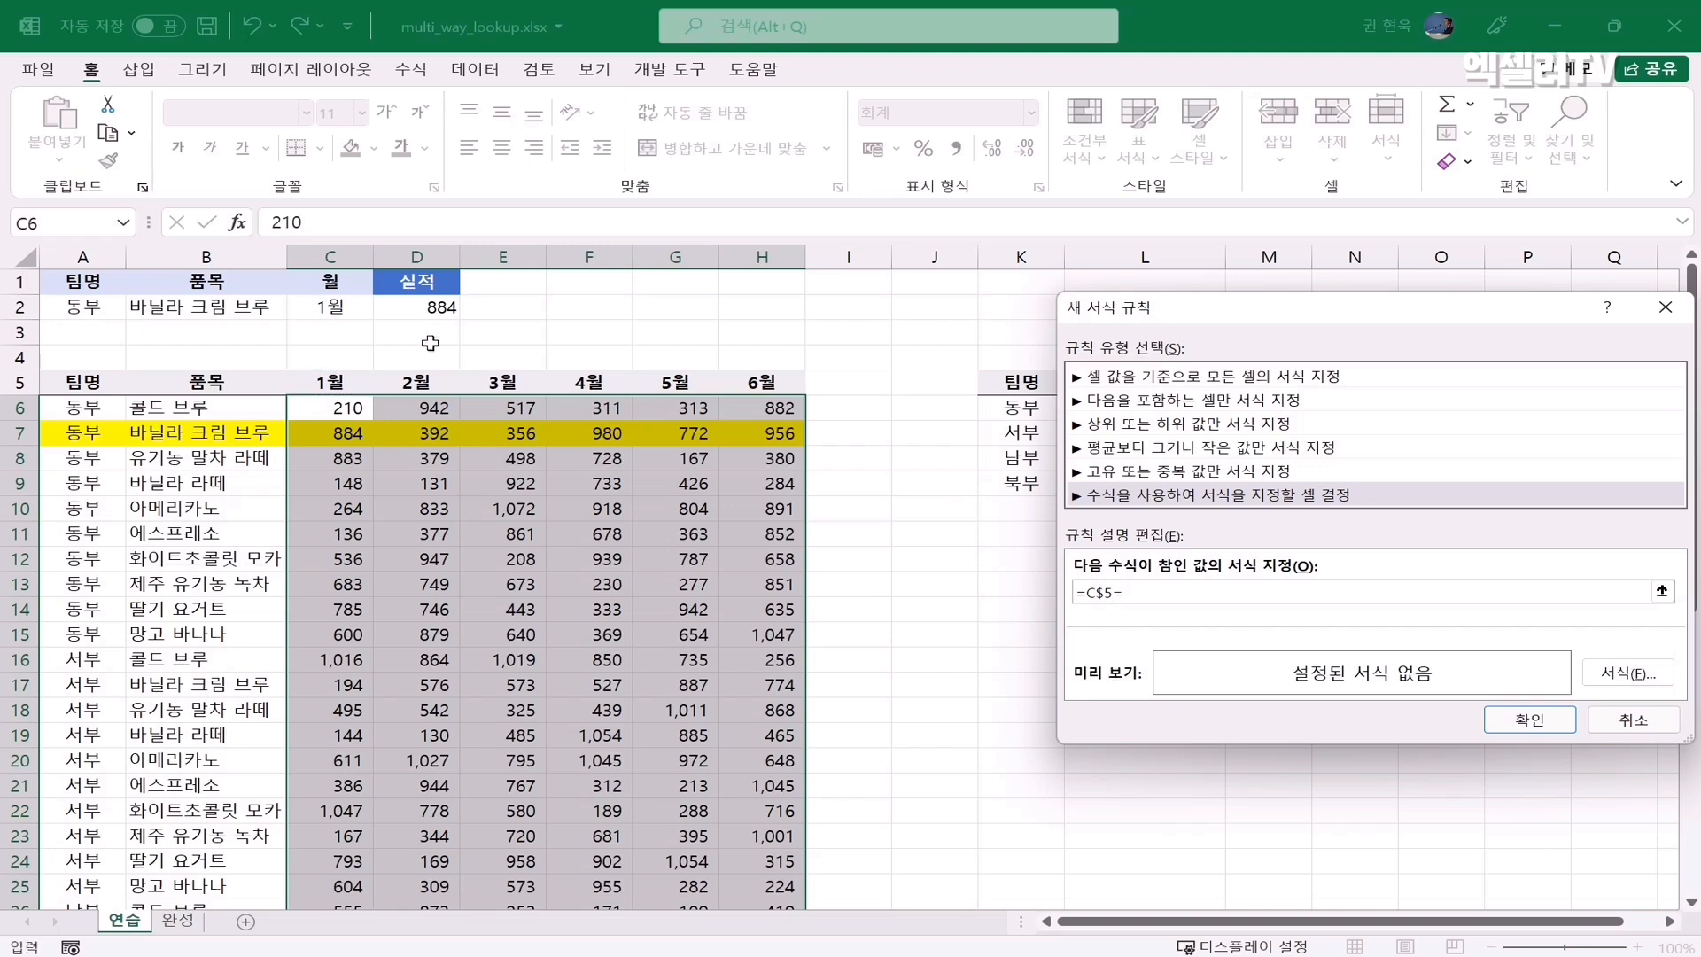
{"action": "left_click", "coordinate": [355, 309]}
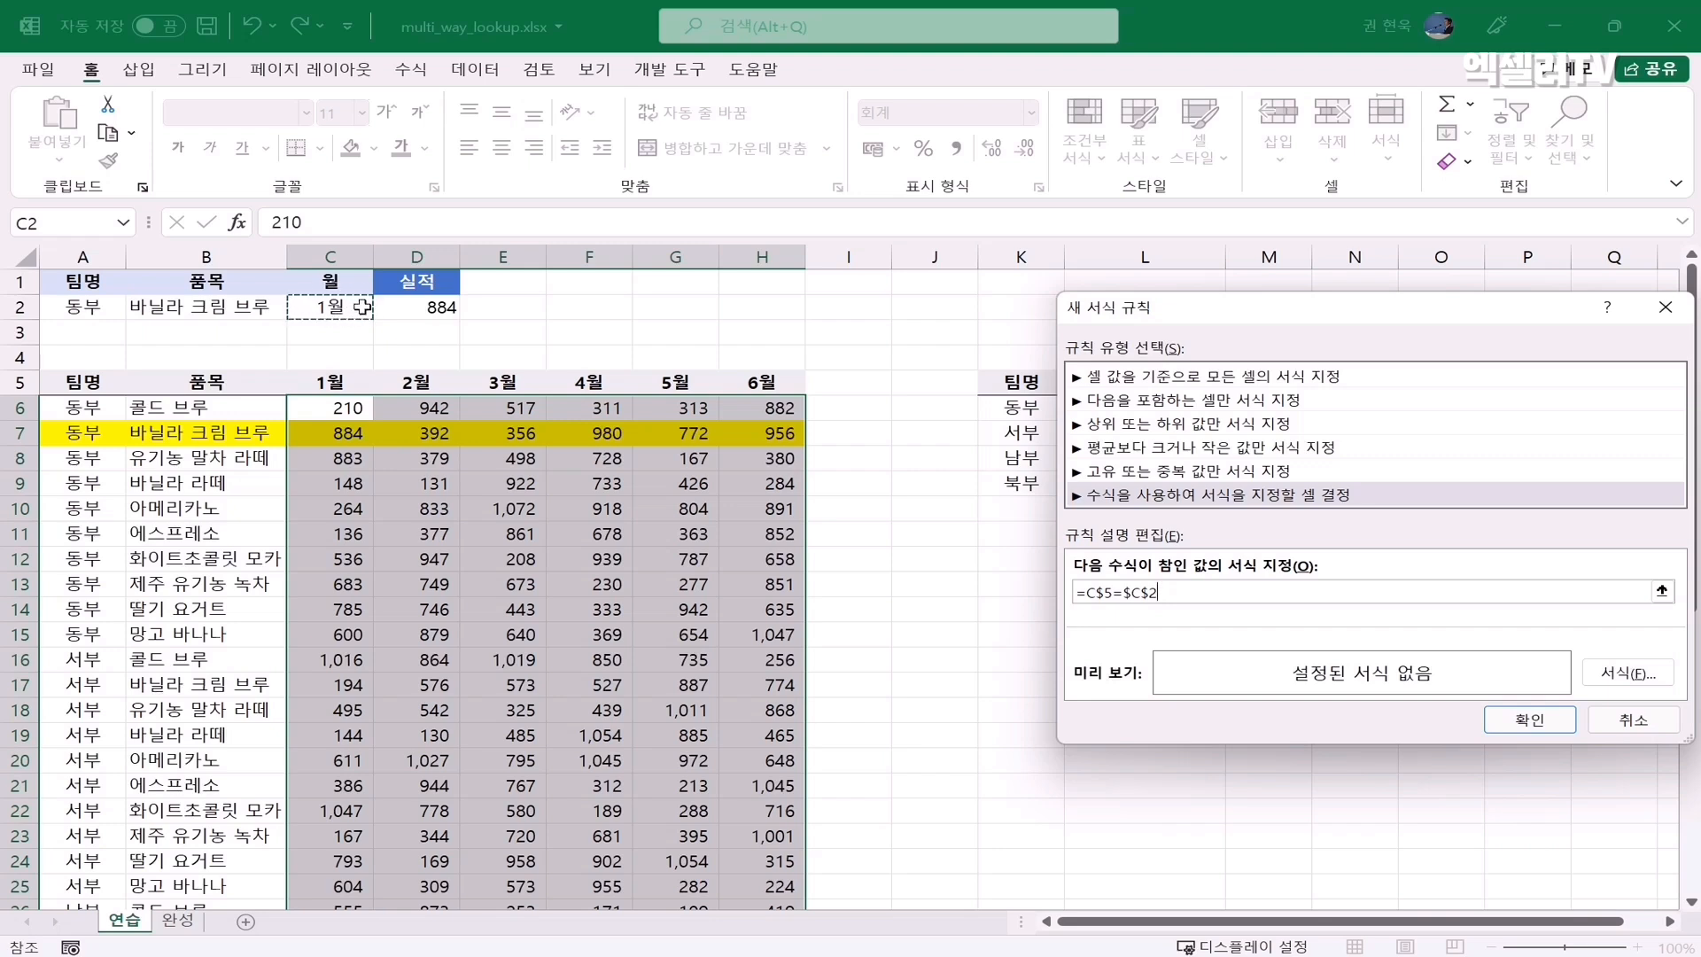
Step: Give the month rule a yellow background fill, apply it to the monthly figures and deselect the range
{"action": "left_click", "coordinate": [1667, 670]}
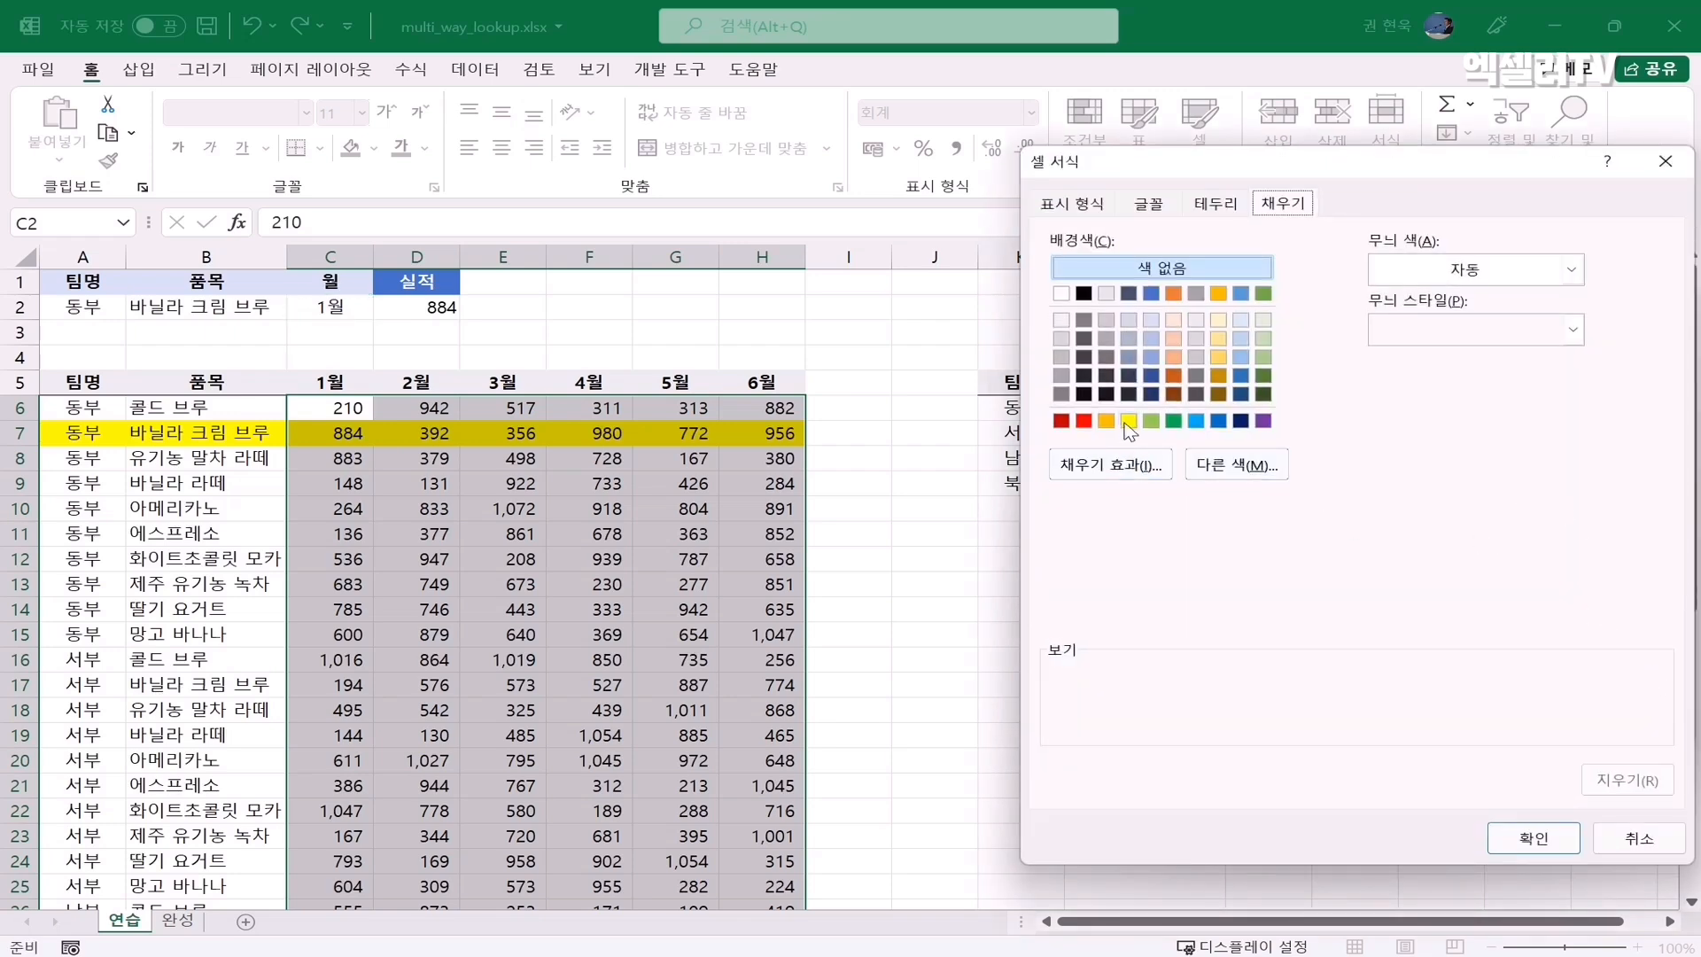
{"action": "left_click", "coordinate": [1127, 423]}
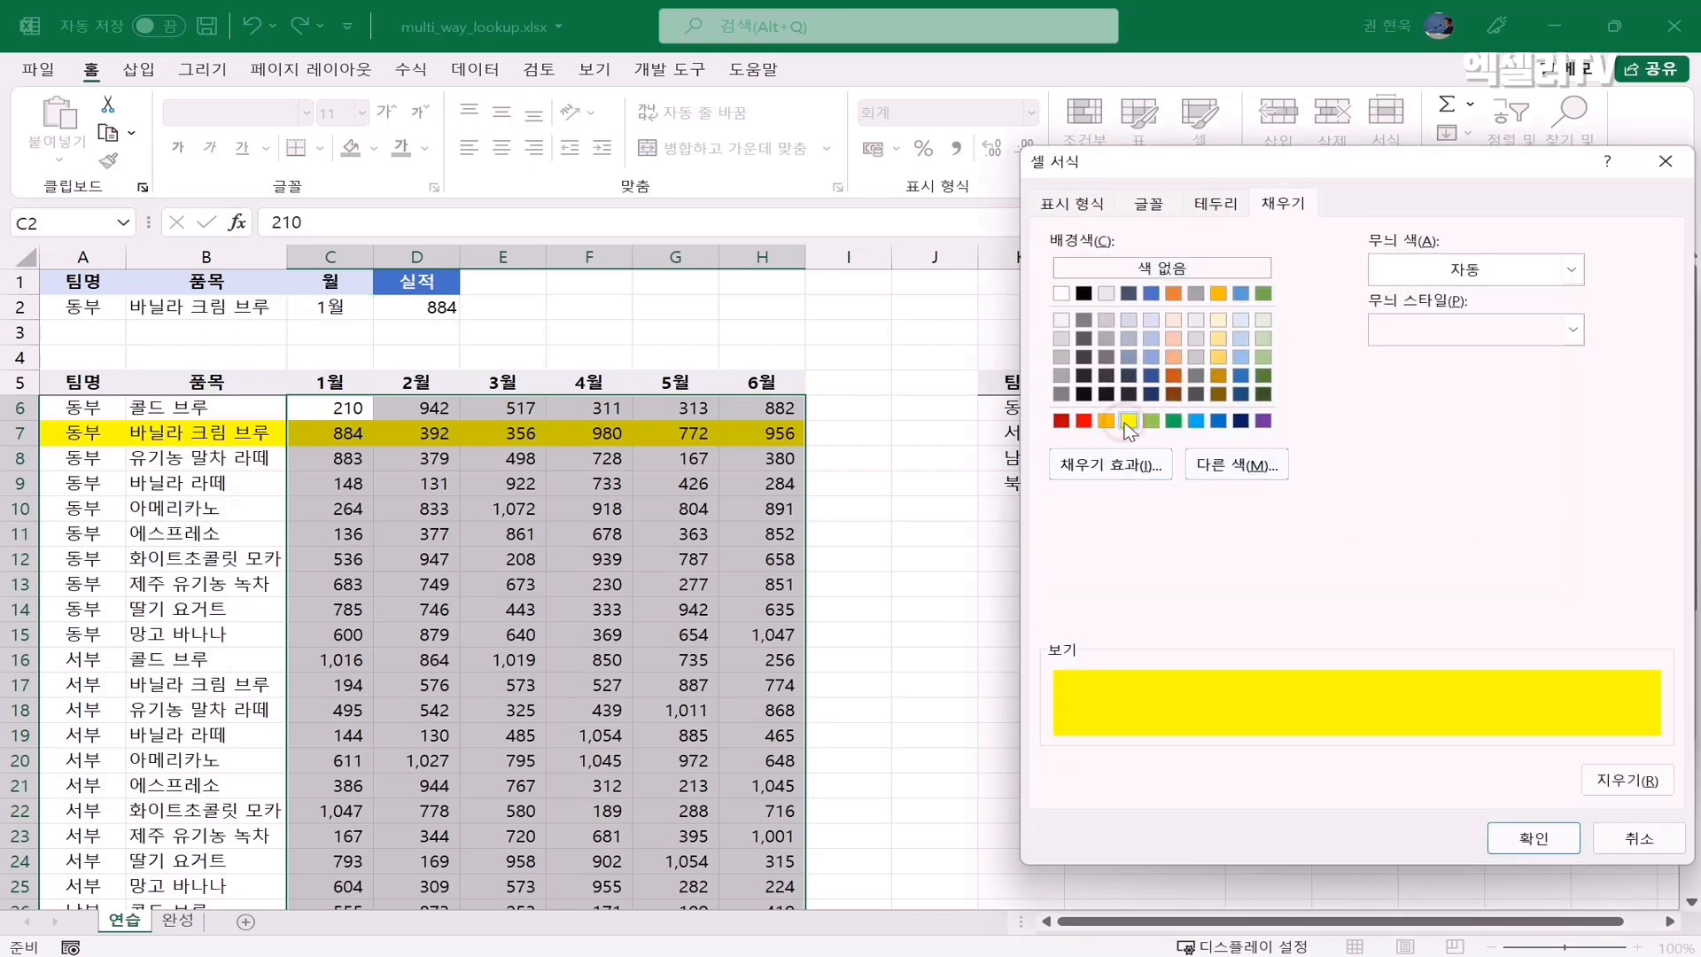
{"action": "left_click", "coordinate": [1530, 839]}
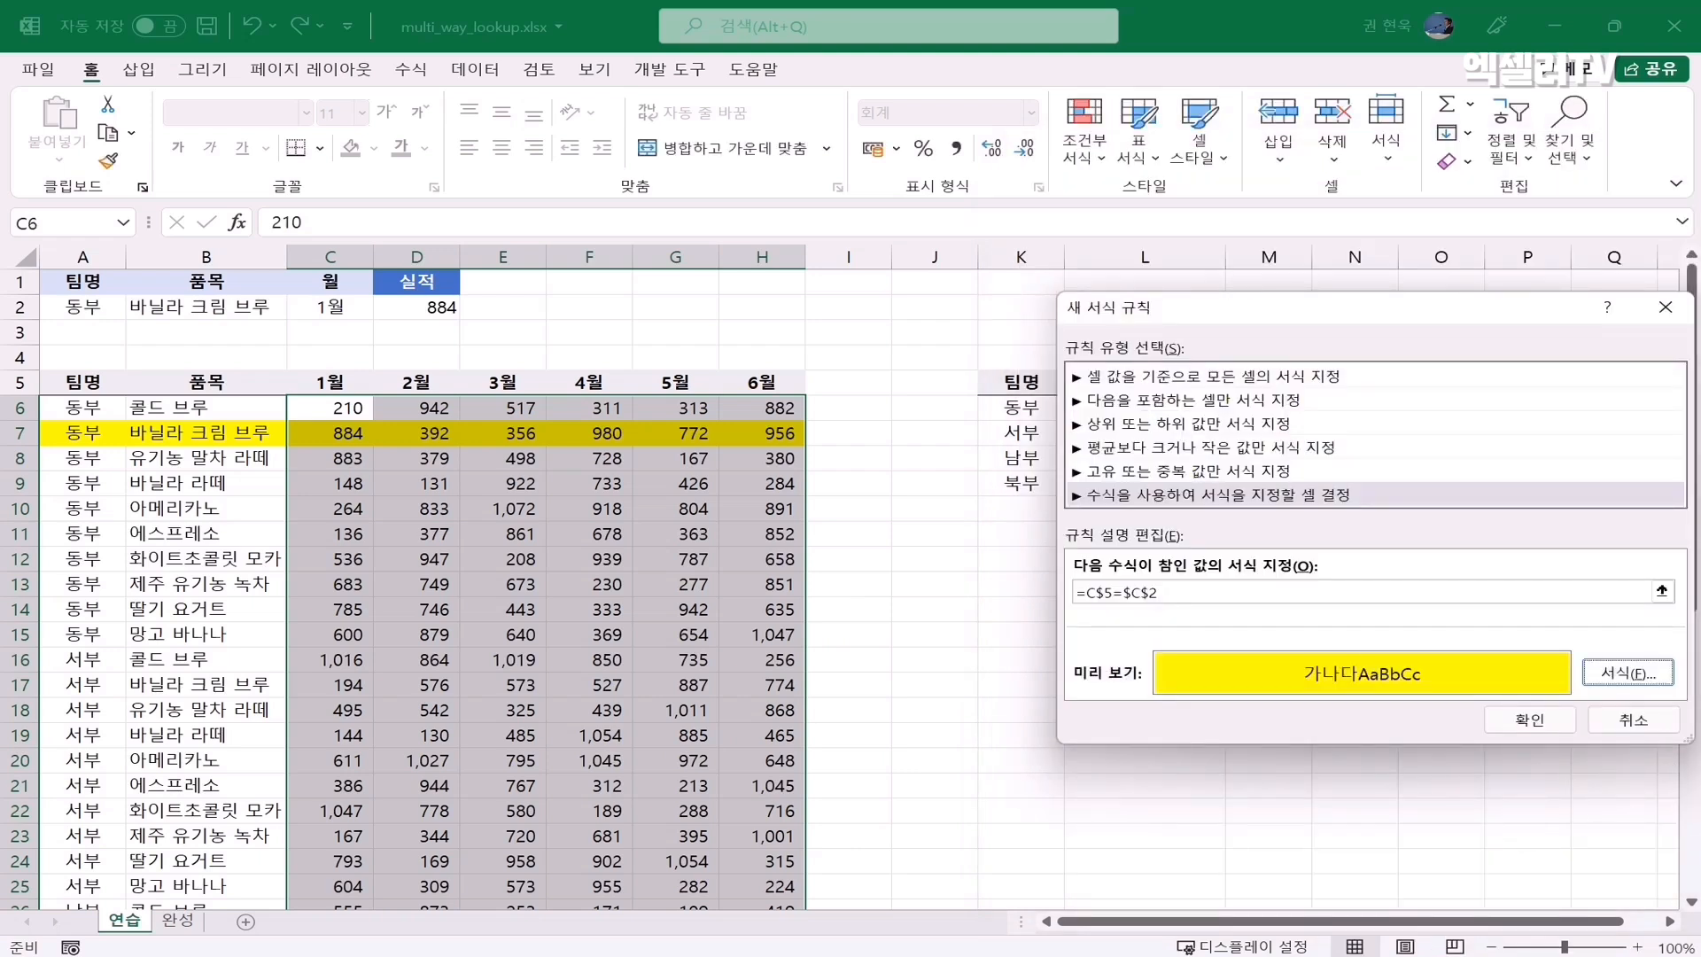
{"action": "left_click", "coordinate": [1549, 725]}
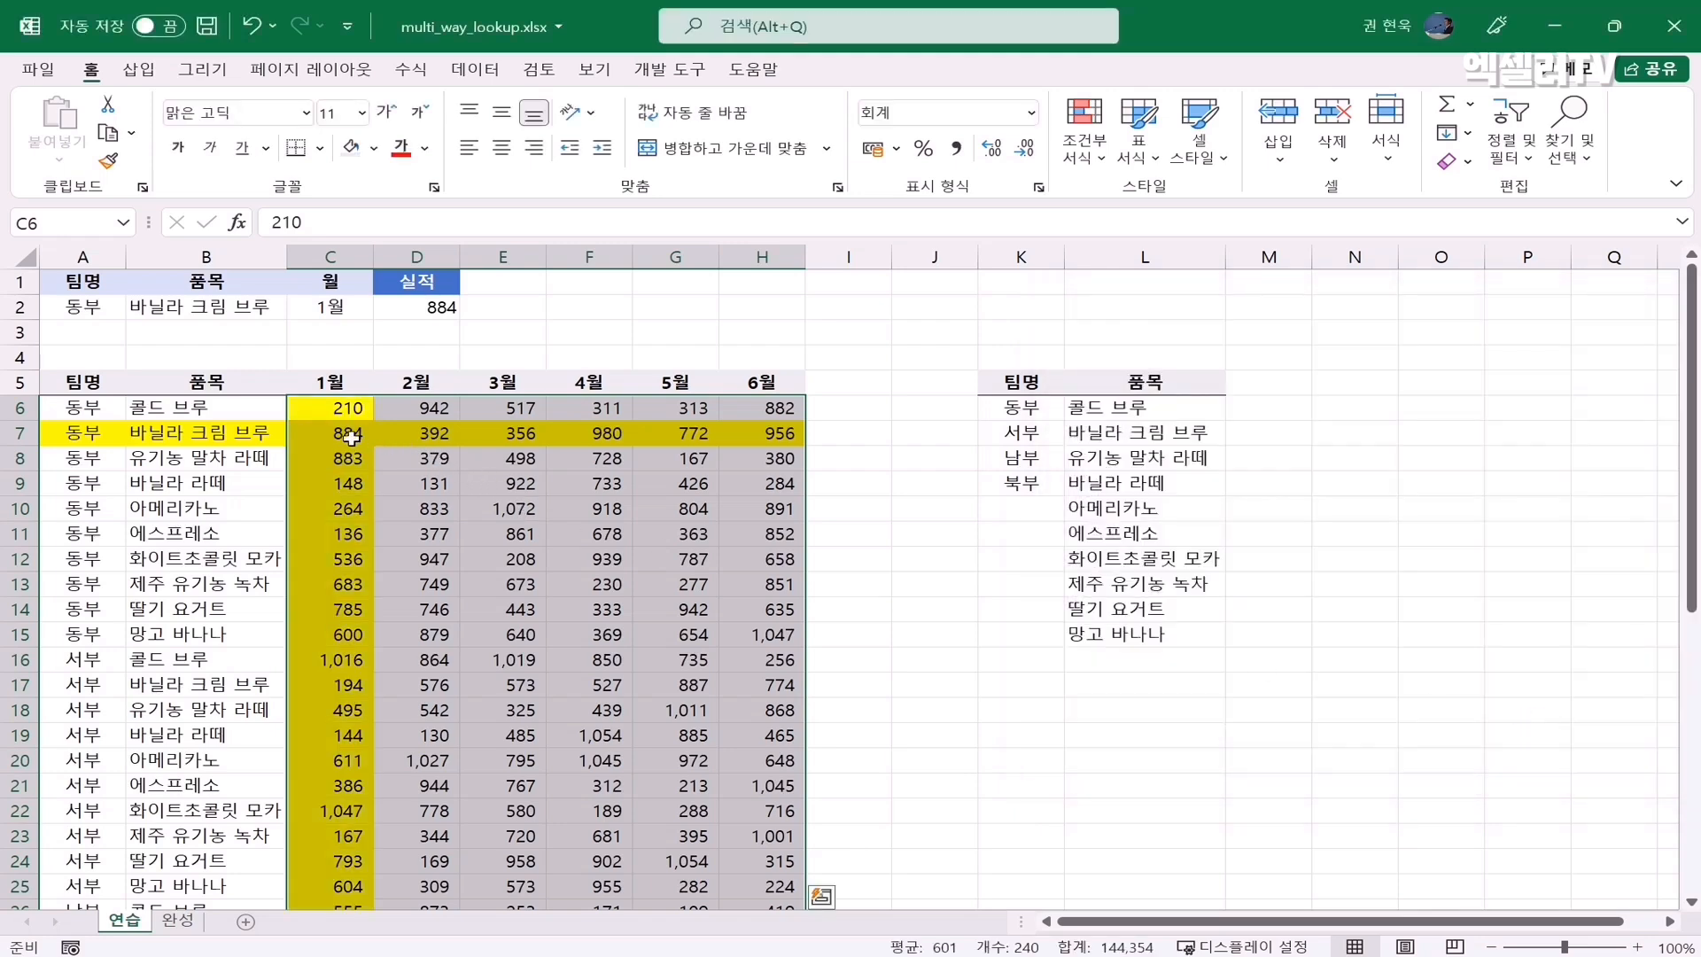
{"action": "left_click", "coordinate": [347, 435]}
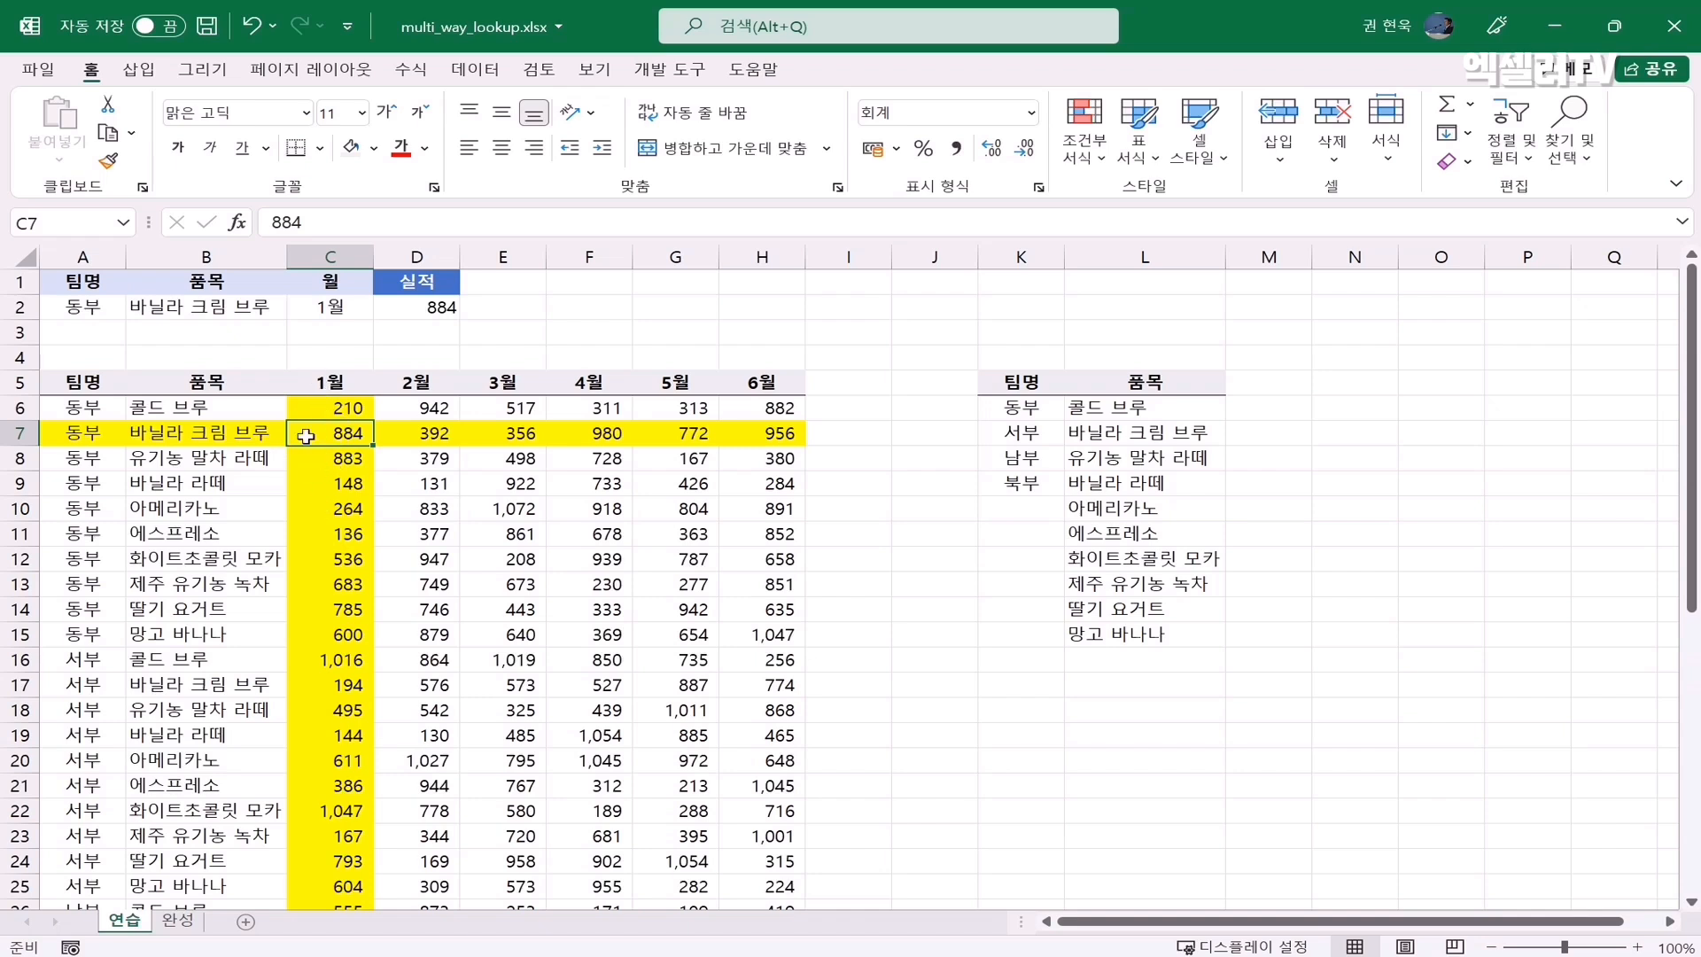
Step: Test the highlighting by choosing 3월 as the lookup month and 딸기 요거트 as the item, ending on the result cell D2
{"action": "left_click", "coordinate": [330, 307]}
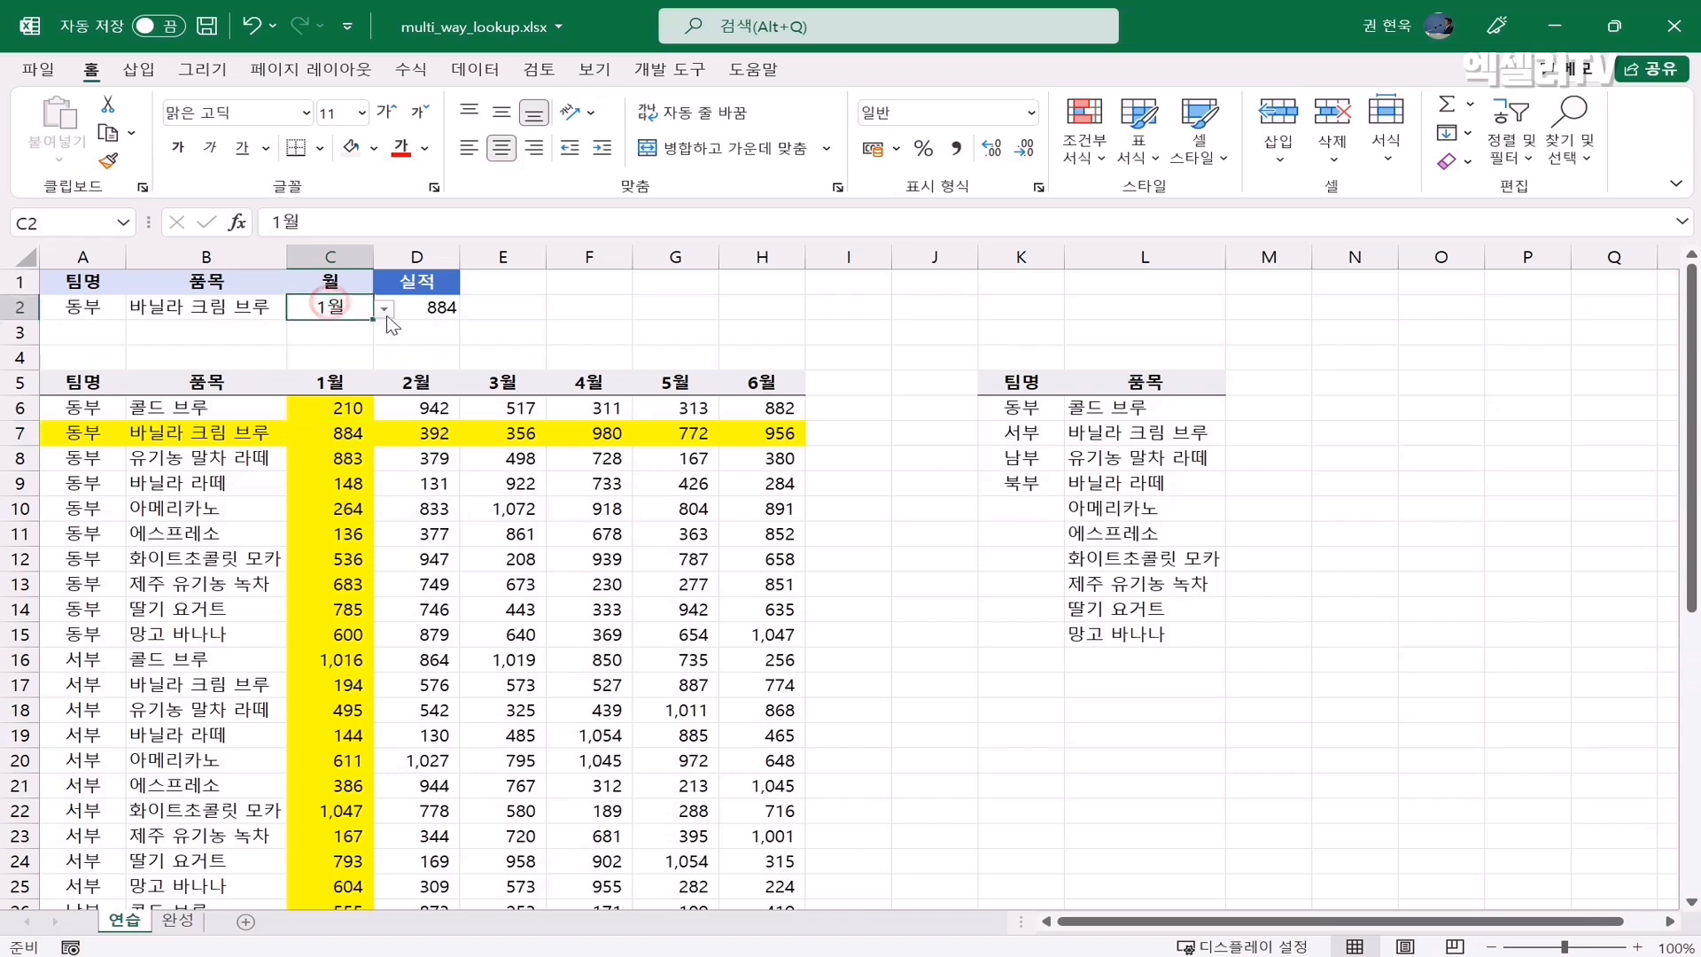
{"action": "left_click", "coordinate": [383, 308]}
{"action": "left_click", "coordinate": [349, 366]}
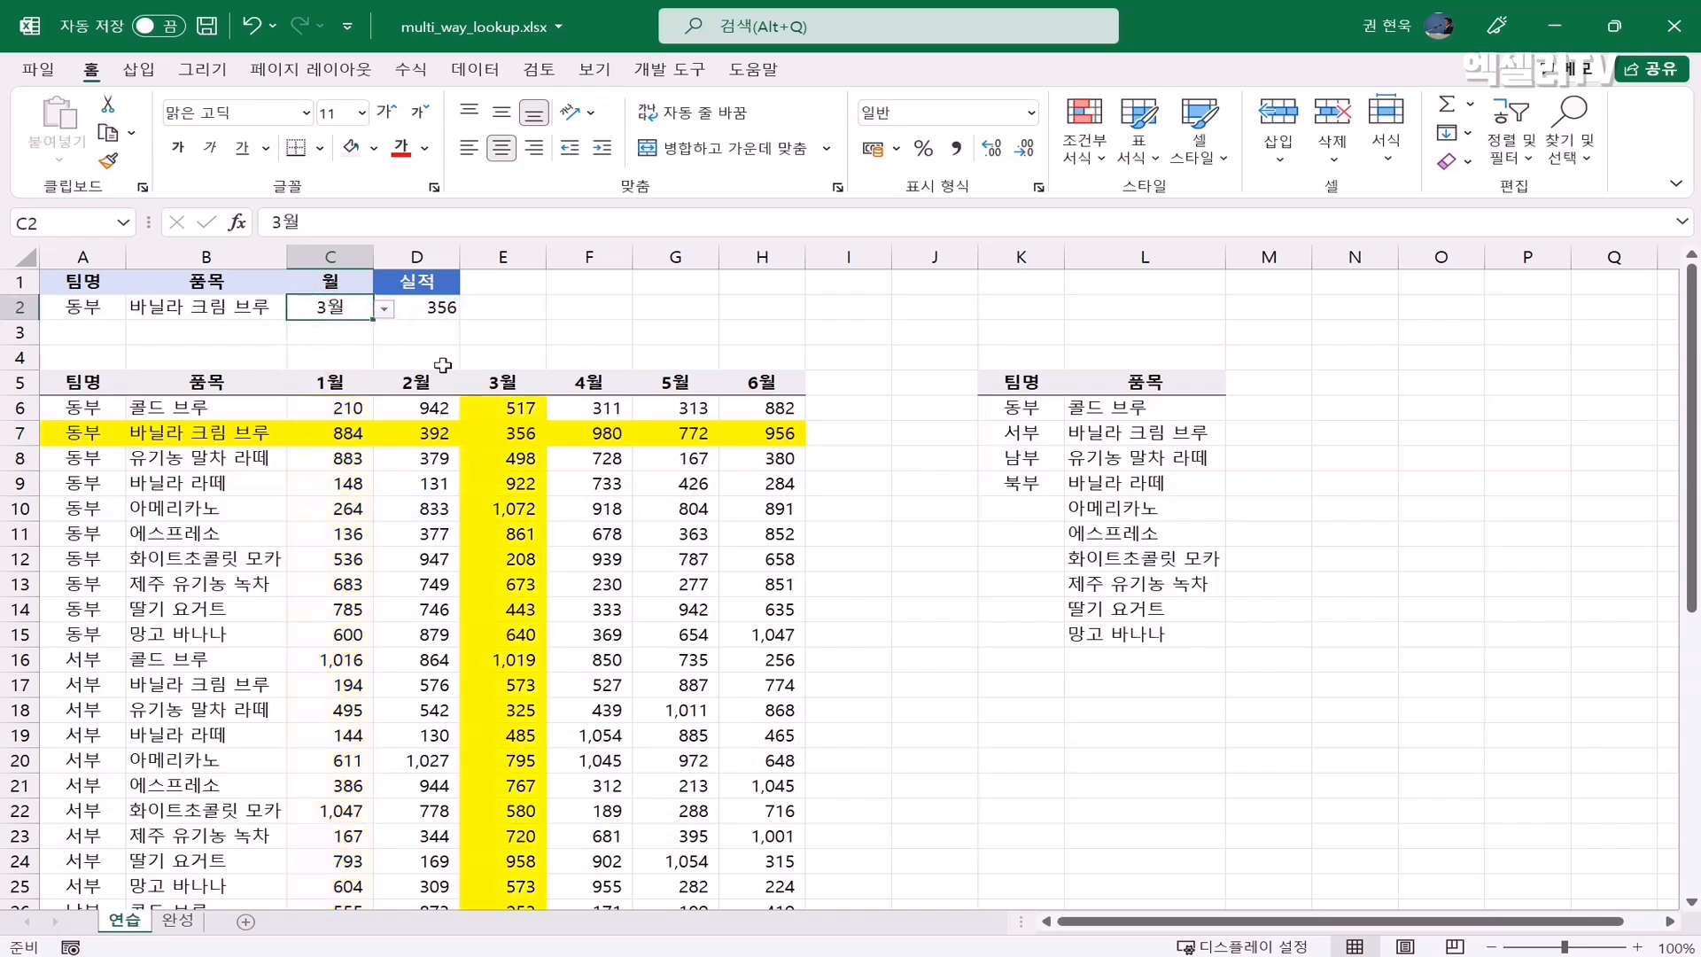
{"action": "left_click", "coordinate": [233, 310]}
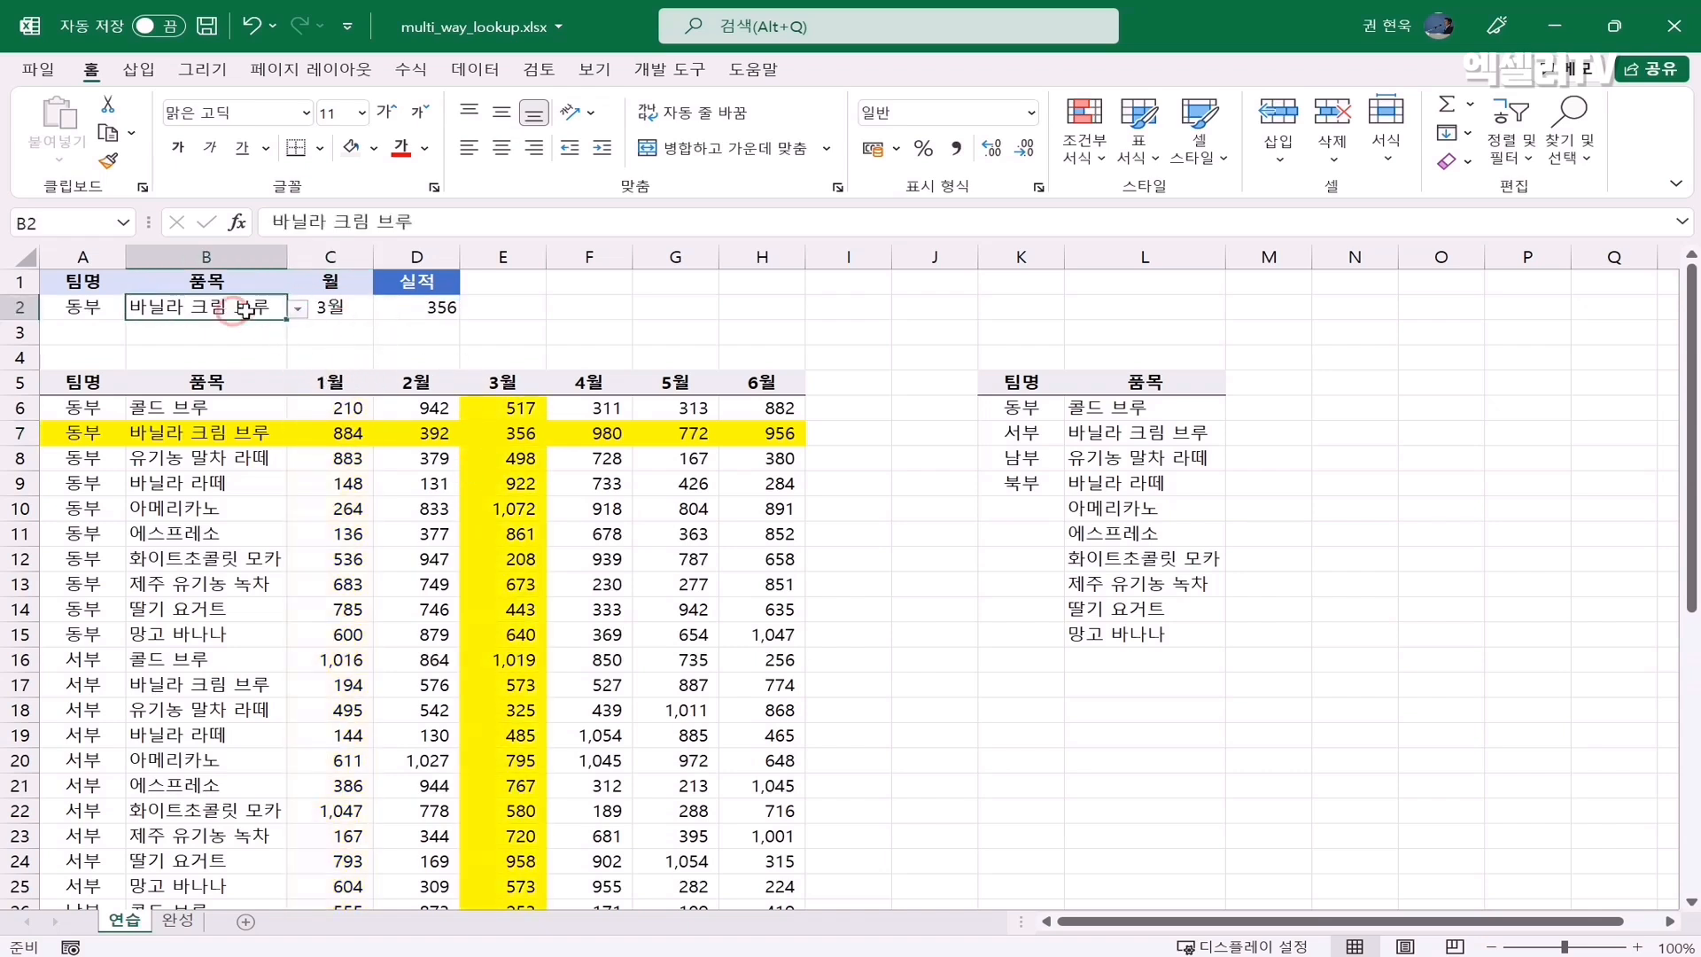
{"action": "left_click", "coordinate": [298, 308]}
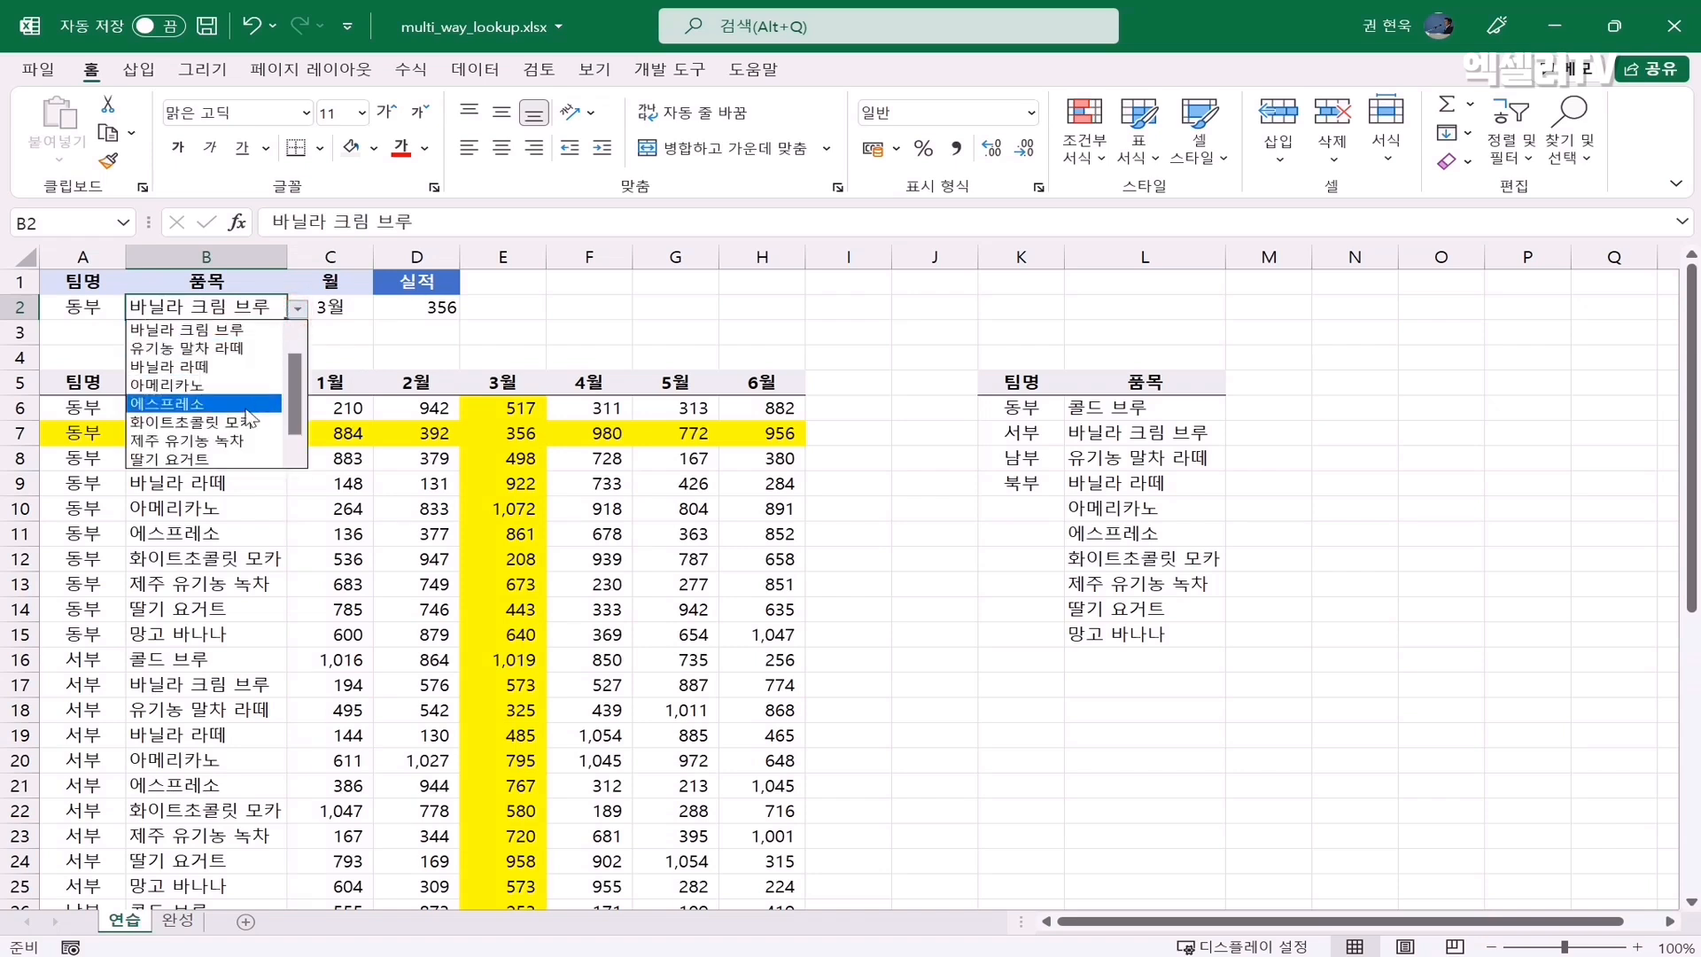
{"action": "left_click", "coordinate": [221, 459]}
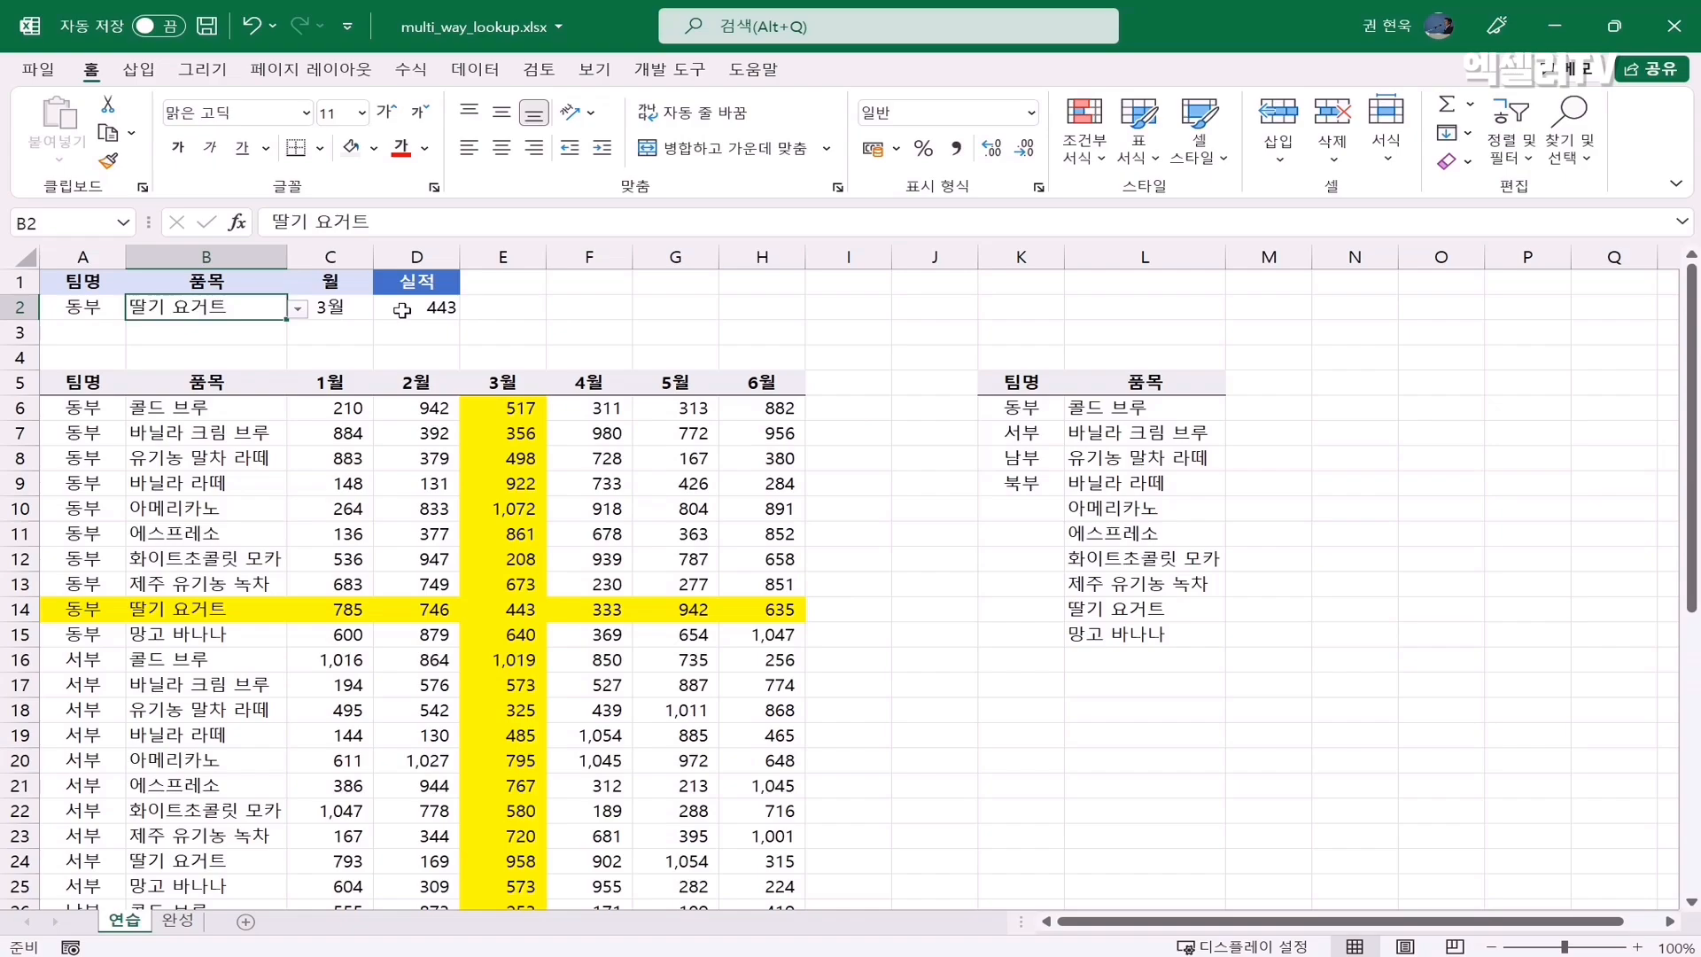
{"action": "left_click", "coordinate": [402, 309]}
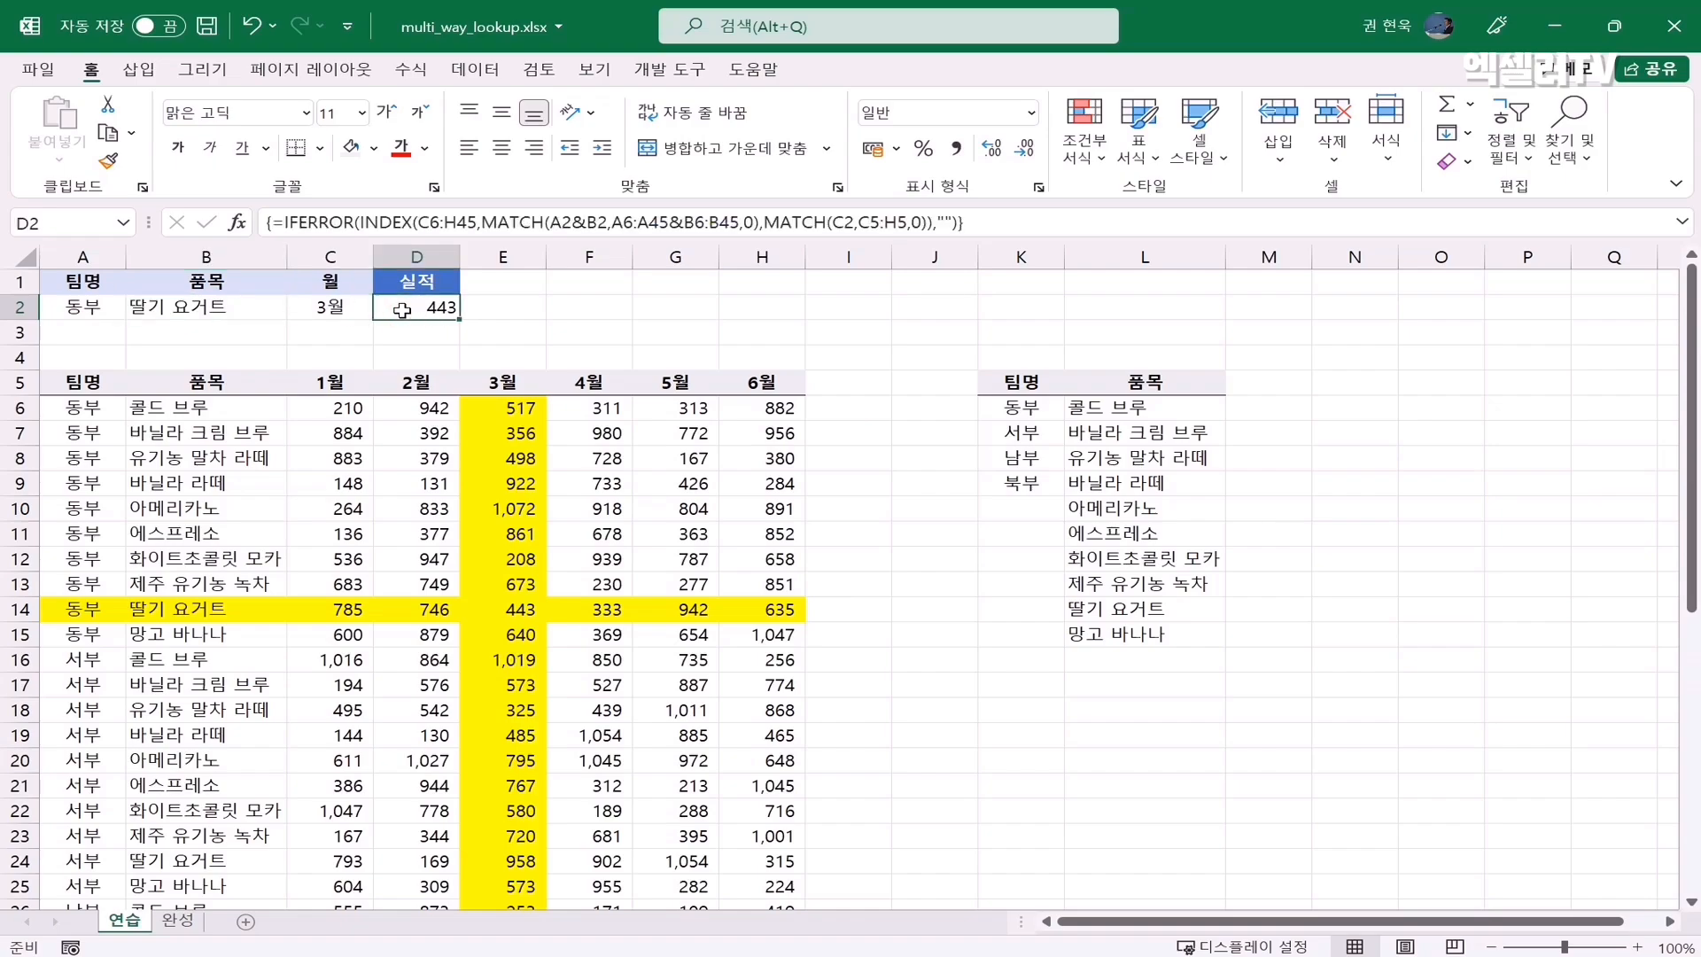